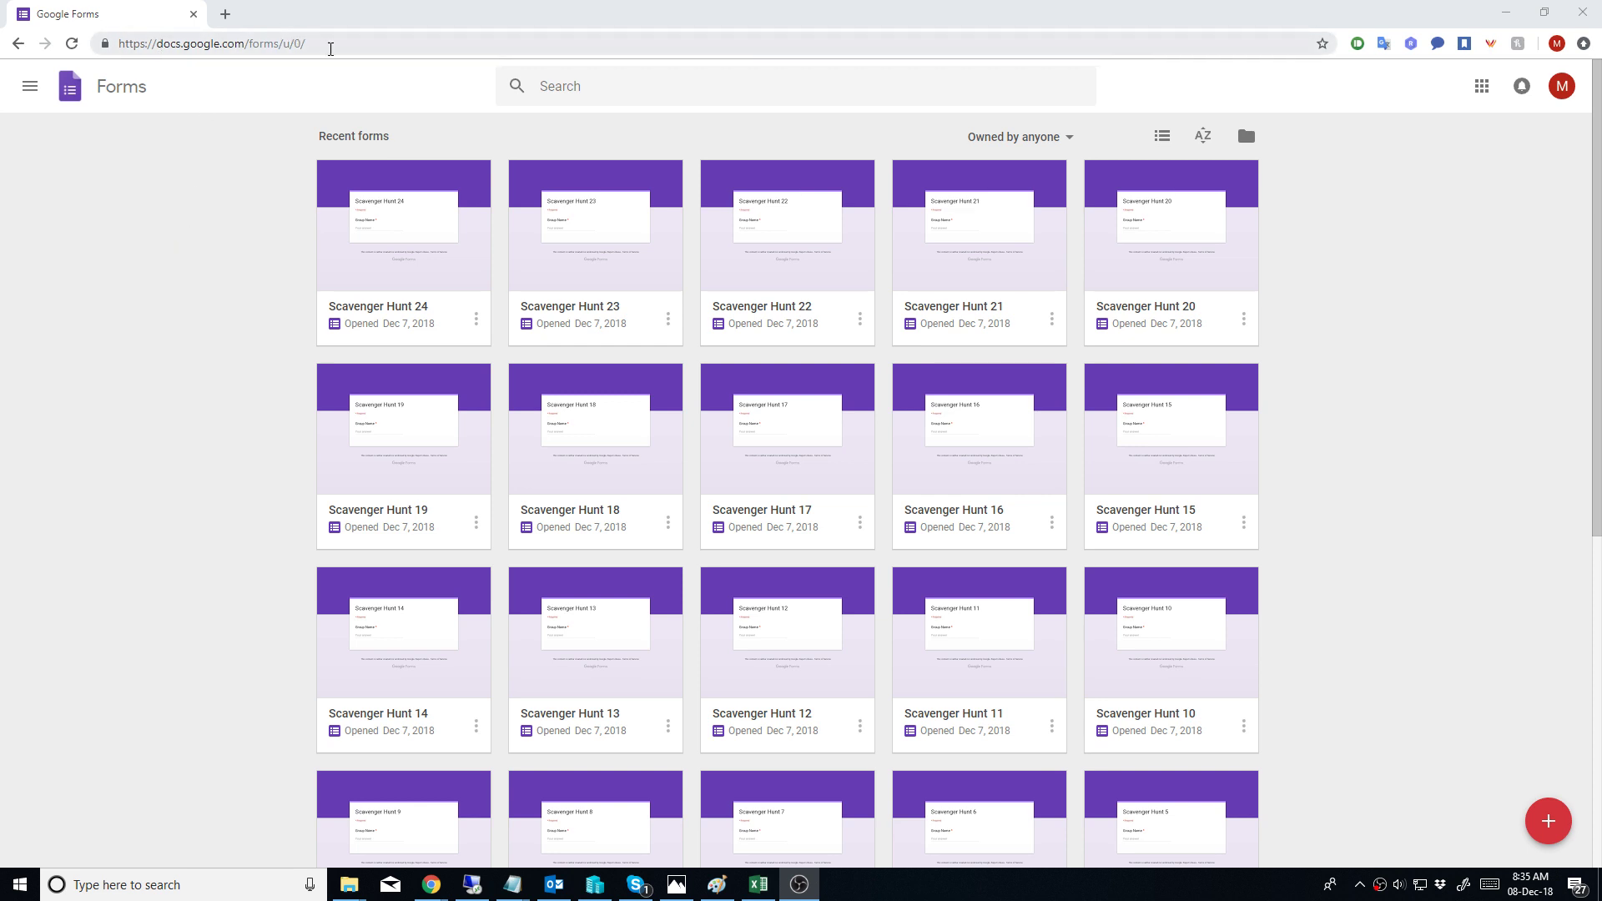
# Step: Start a new blank form from the Google Forms page
pyautogui.click(331, 46)
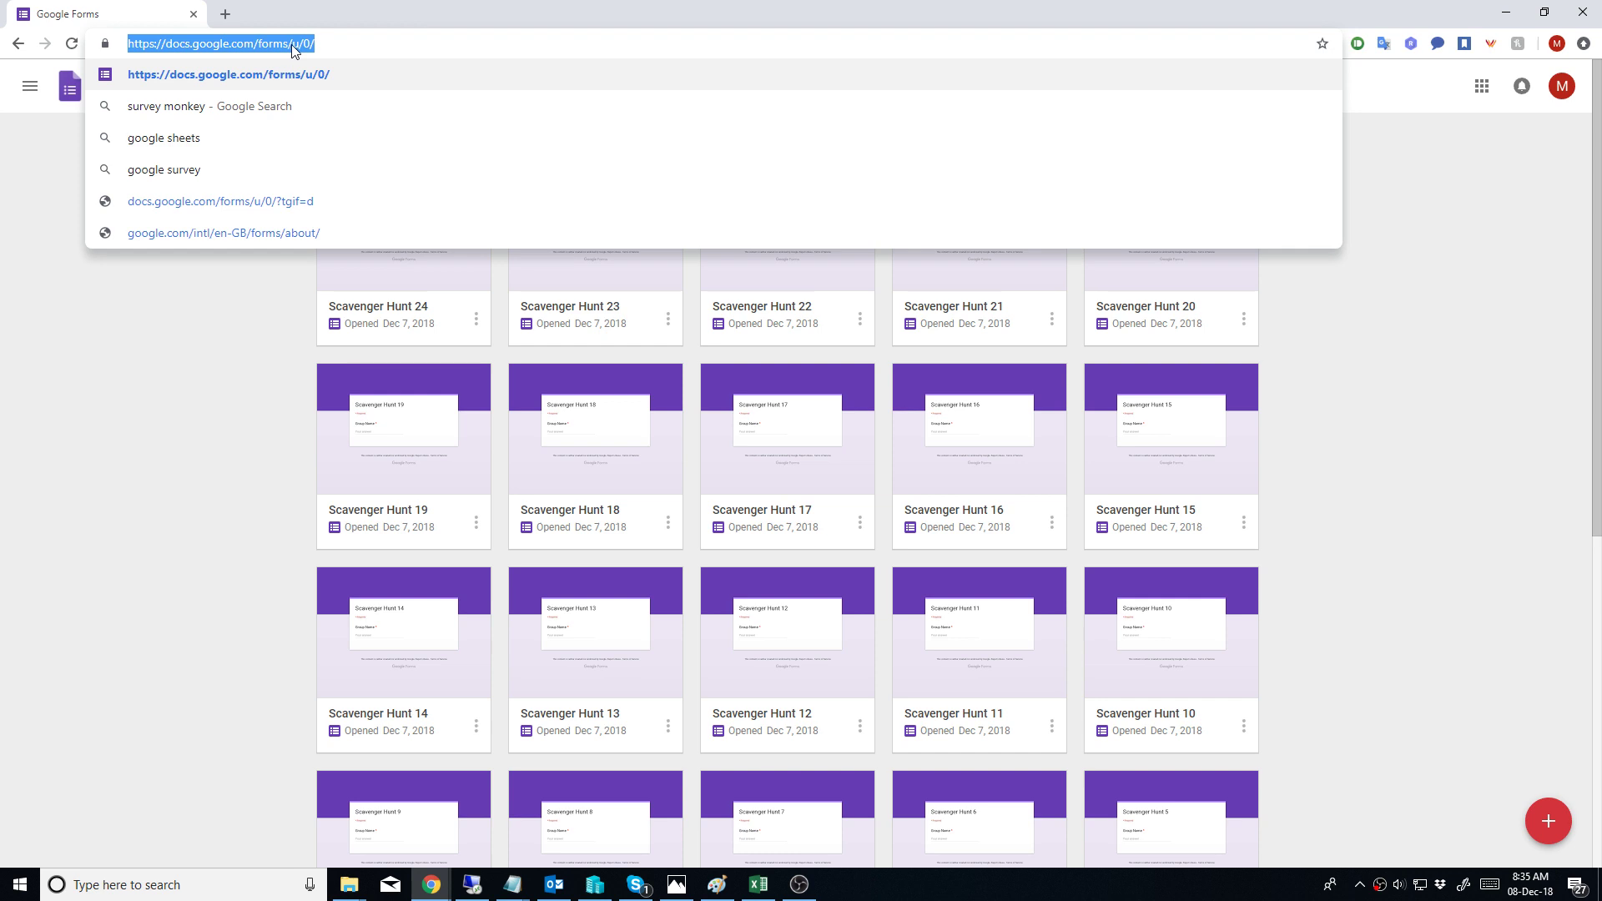
pyautogui.click(189, 334)
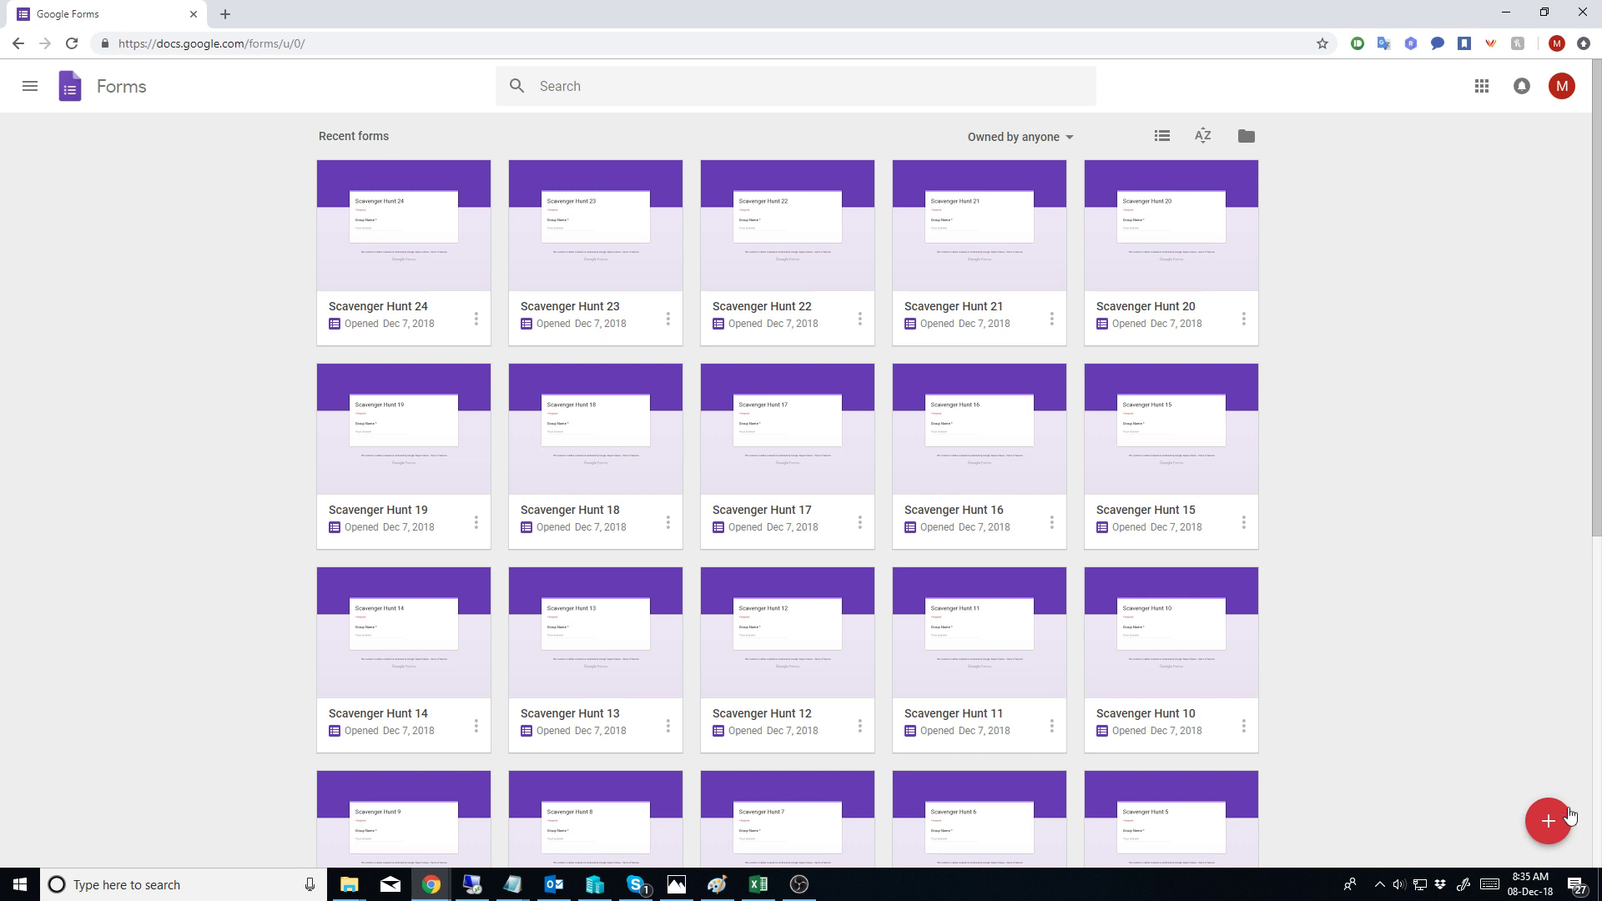
pyautogui.click(1552, 823)
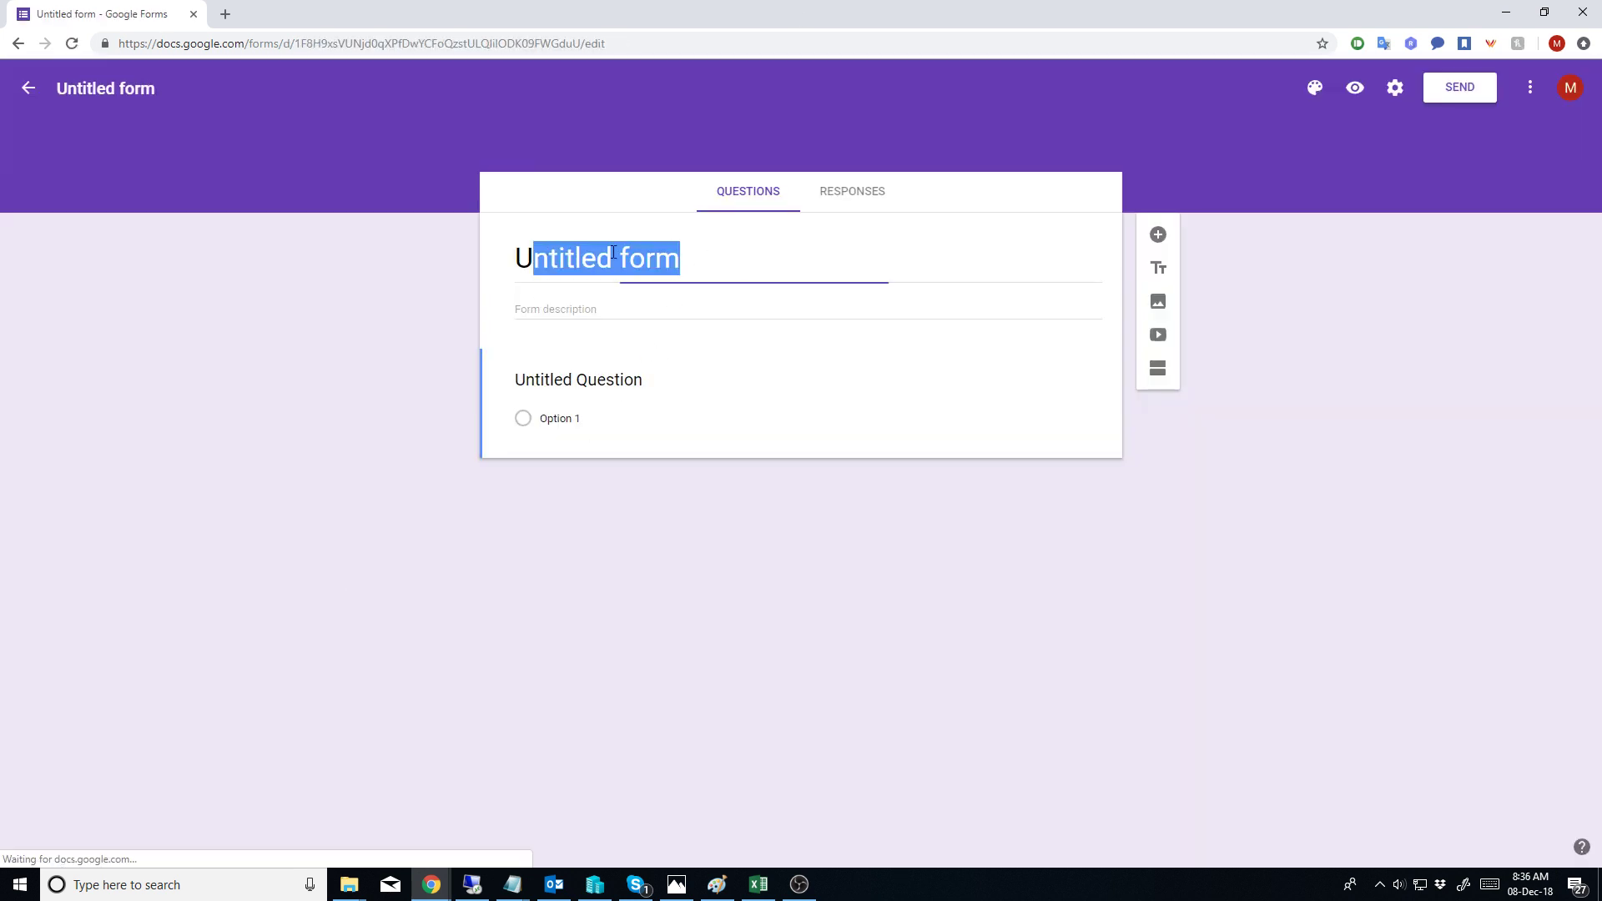
# Step: Title the form 'Scavenger Hunt 25' and begin its description '25th point on the scavenger'
pyautogui.click(681, 250)
pyautogui.write('Sca')
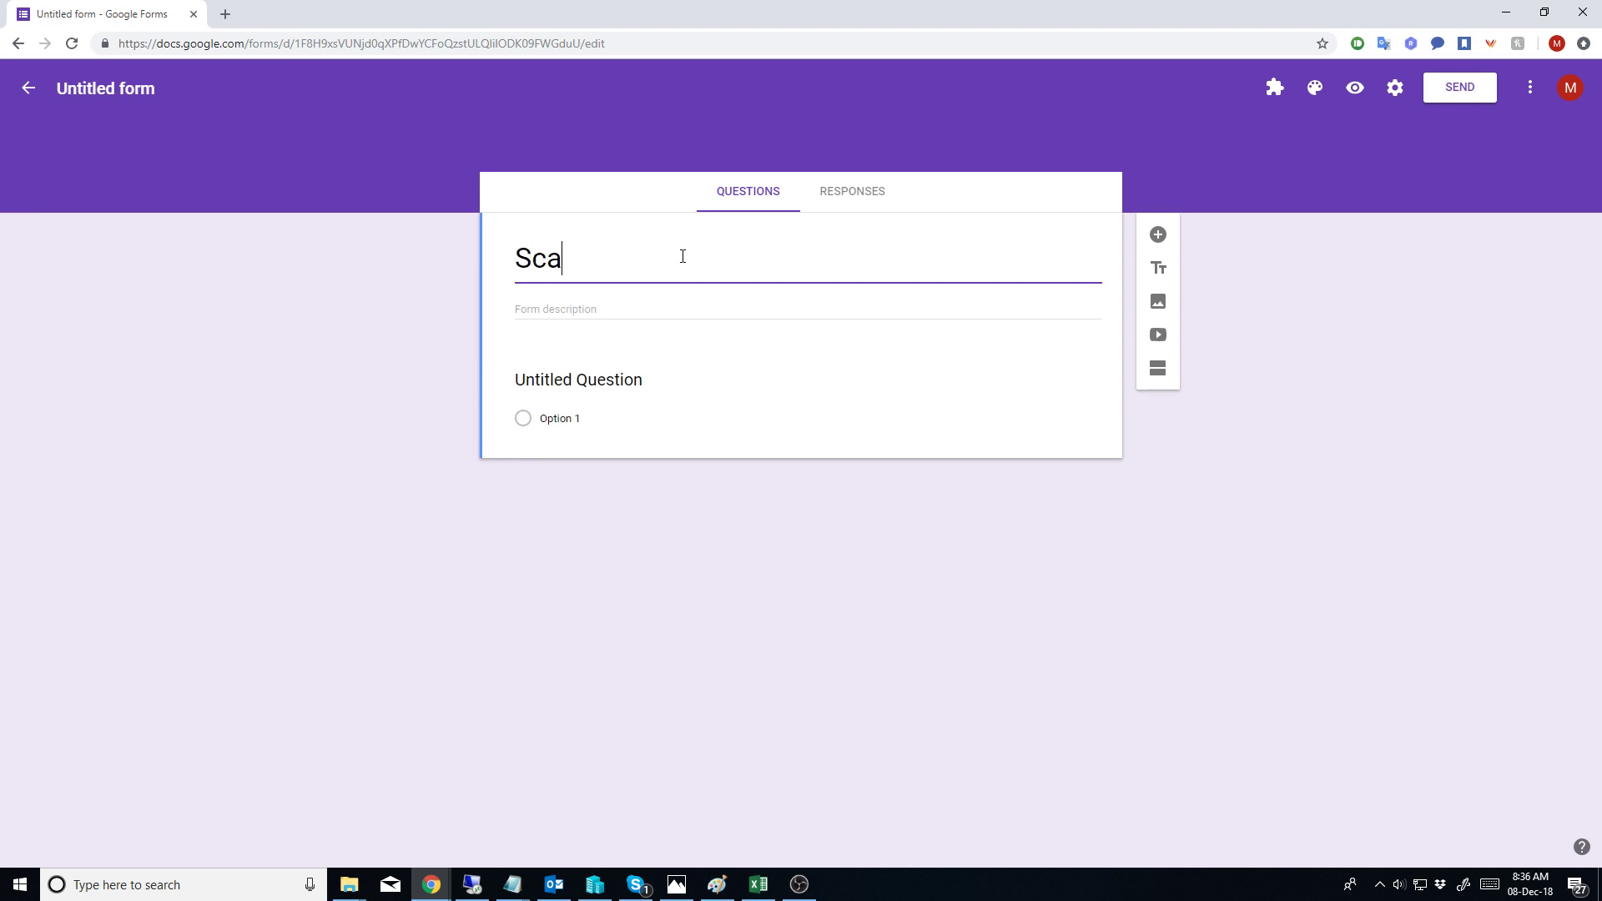
pyautogui.write('venger Hunt ')
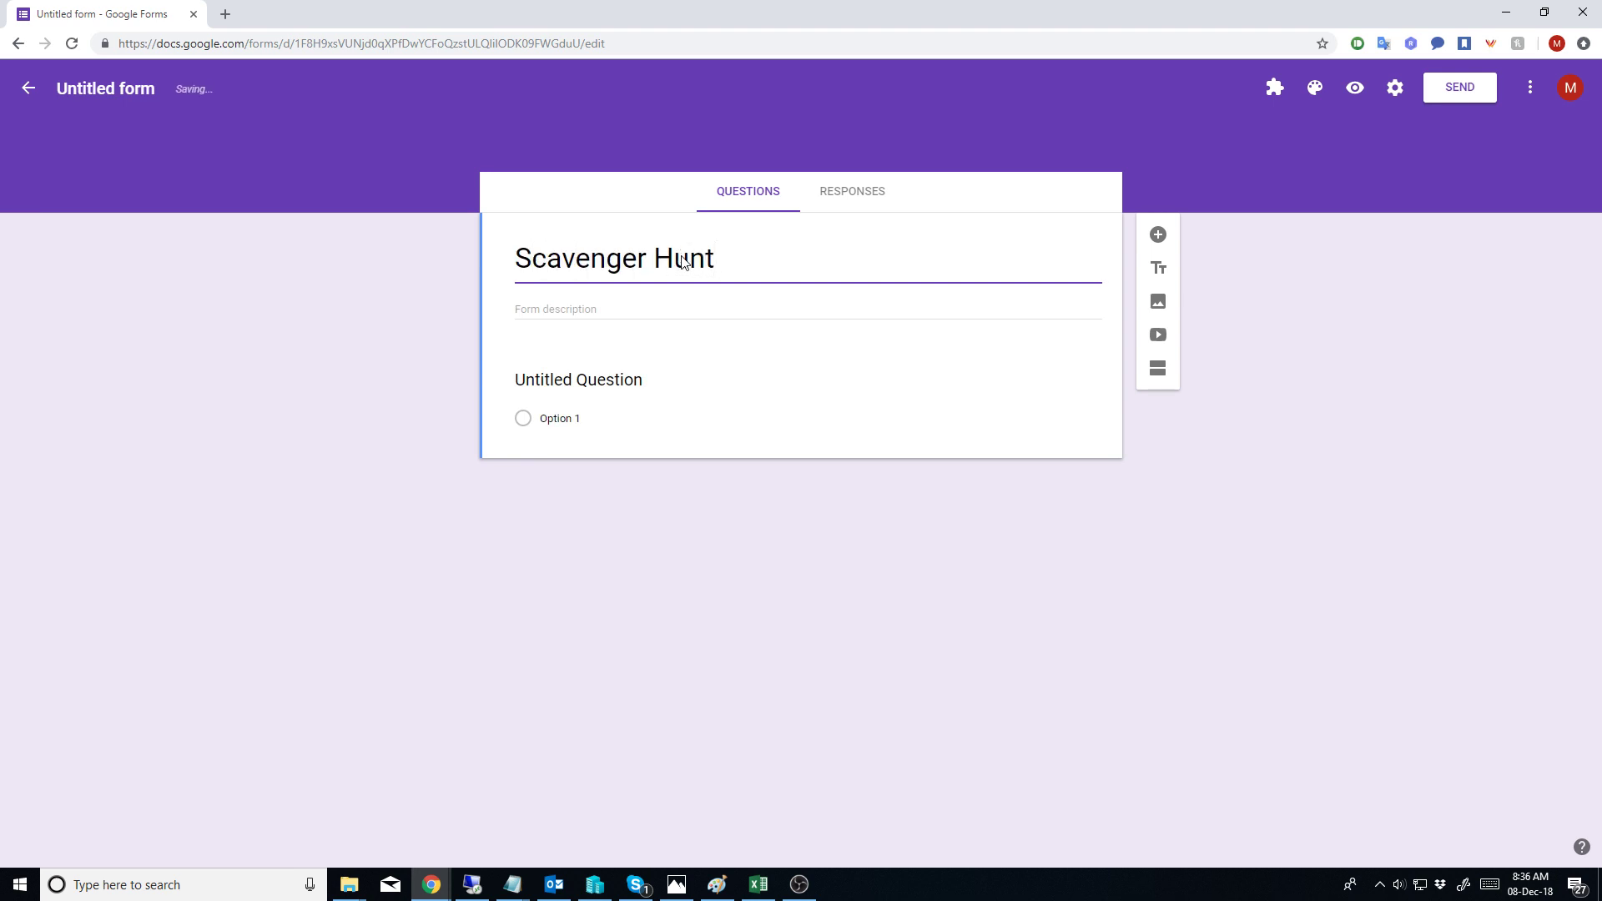
pyautogui.write('25')
pyautogui.press('Tab')
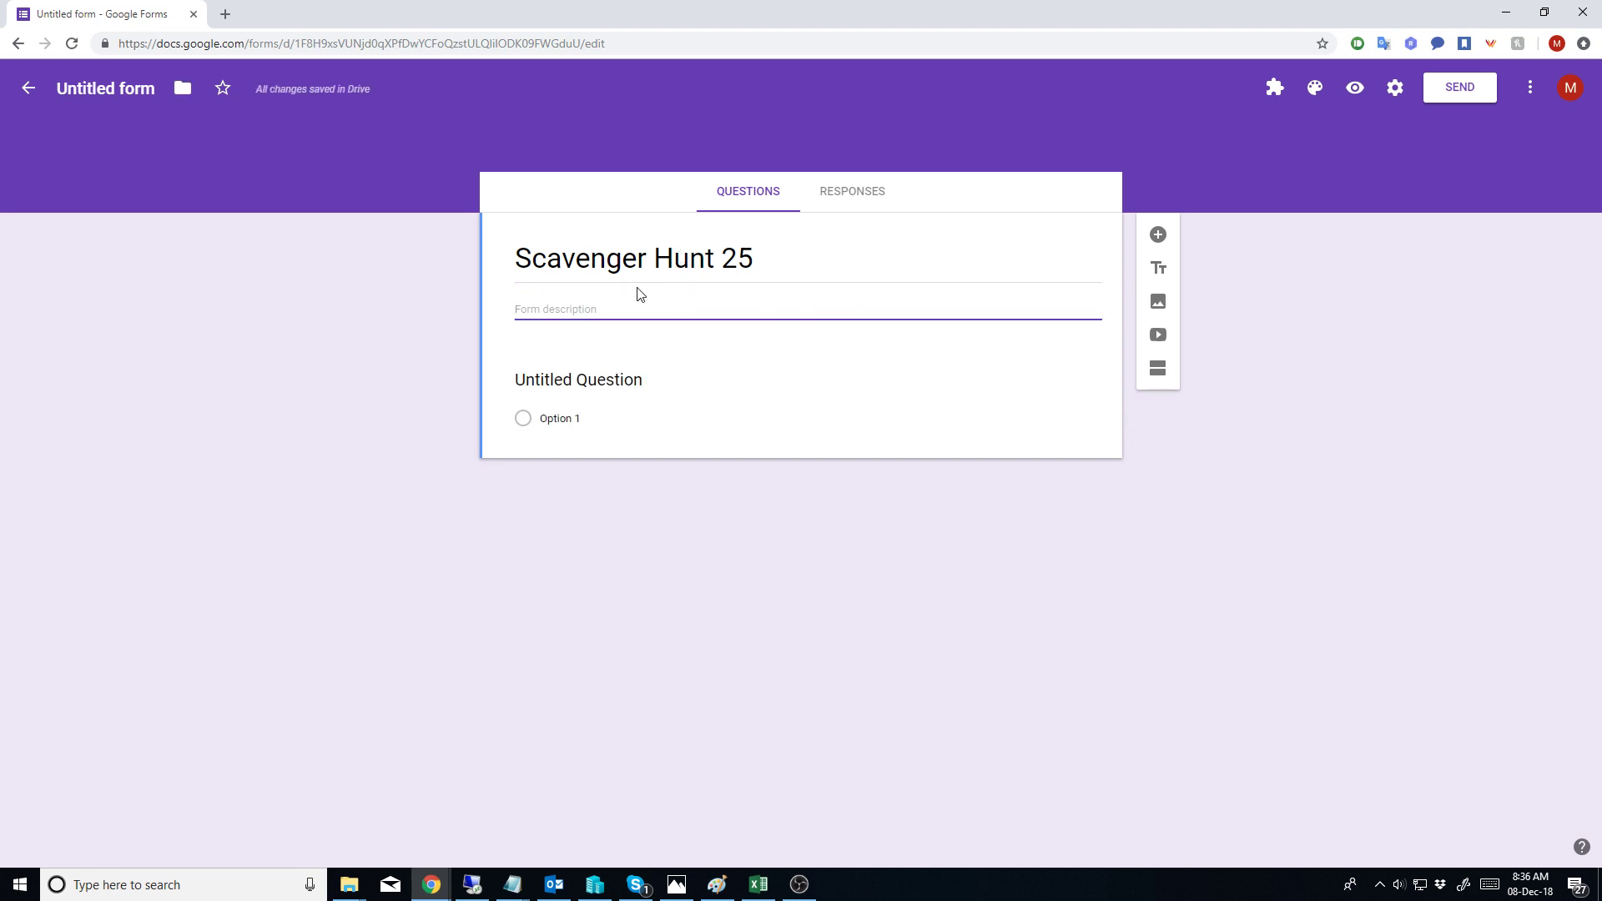
pyautogui.write('25th point on the scavenger fo')
pyautogui.press('BackSpace')
pyautogui.press('BackSpace')
# Step: Finish the description and title the first question 'How old are you'
pyautogui.write('hu')
pyautogui.click(584, 386)
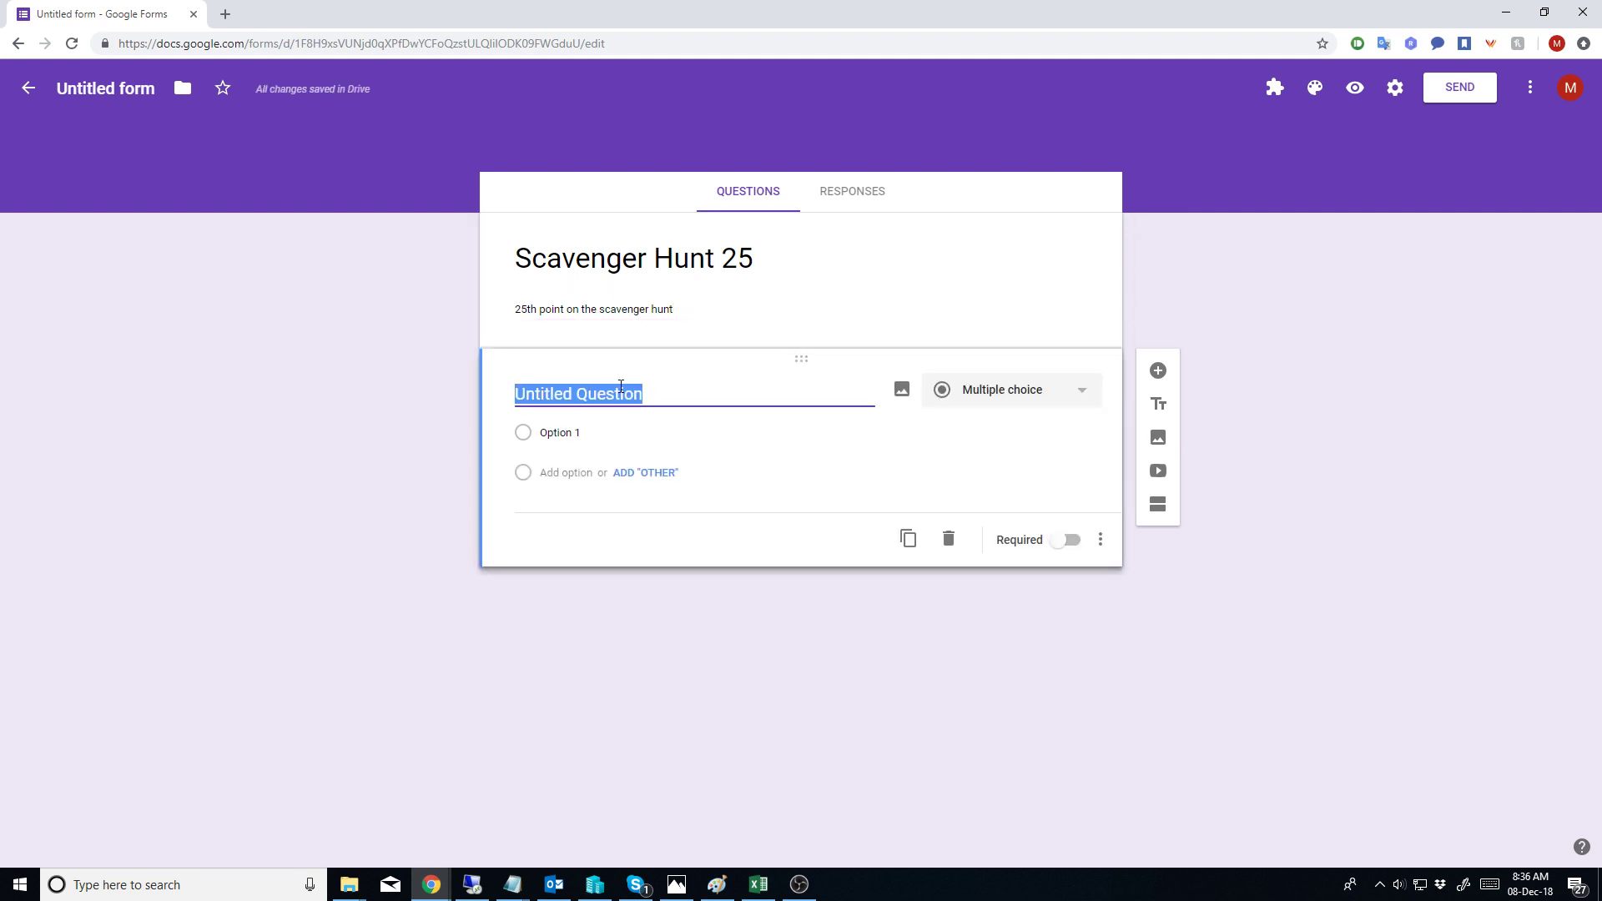
pyautogui.write('Group Name')
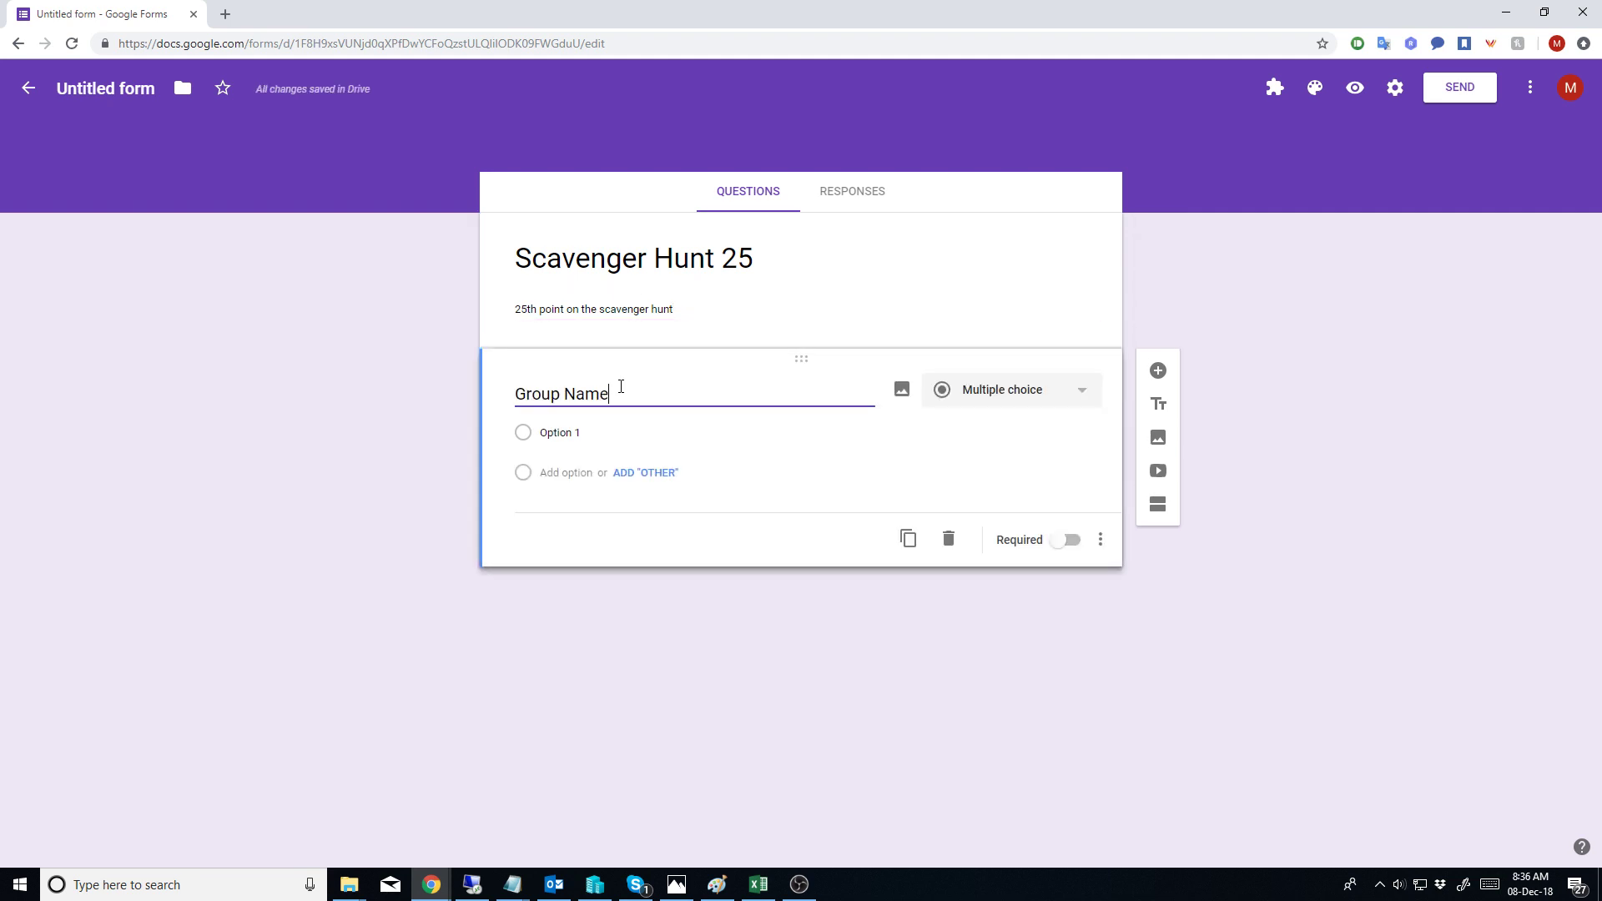
pyautogui.click(1085, 403)
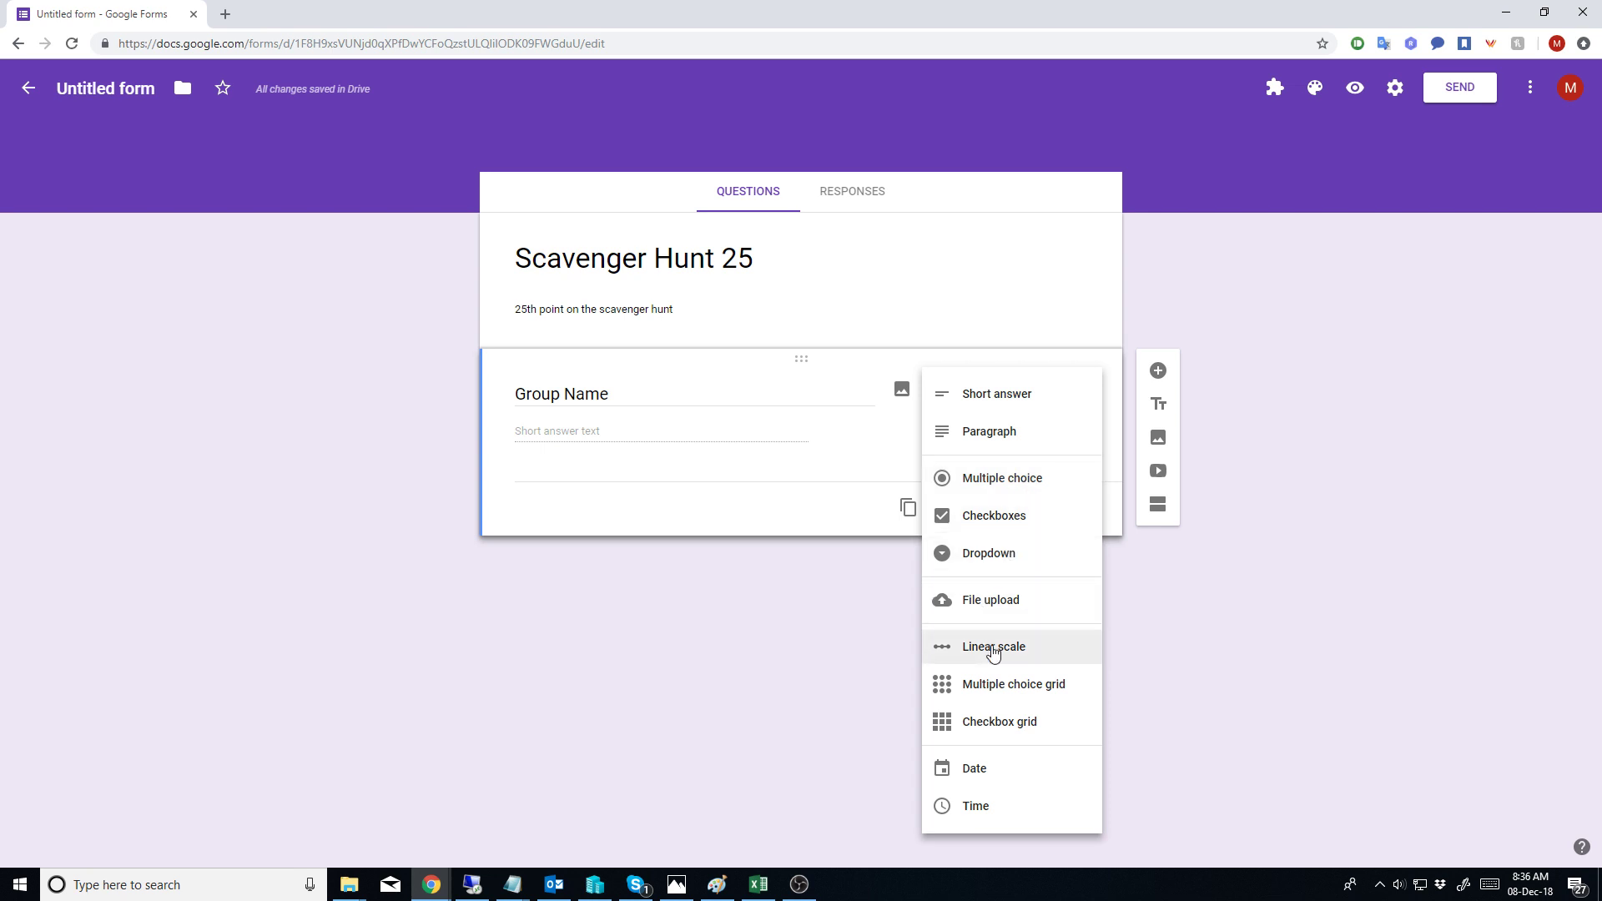
pyautogui.click(670, 395)
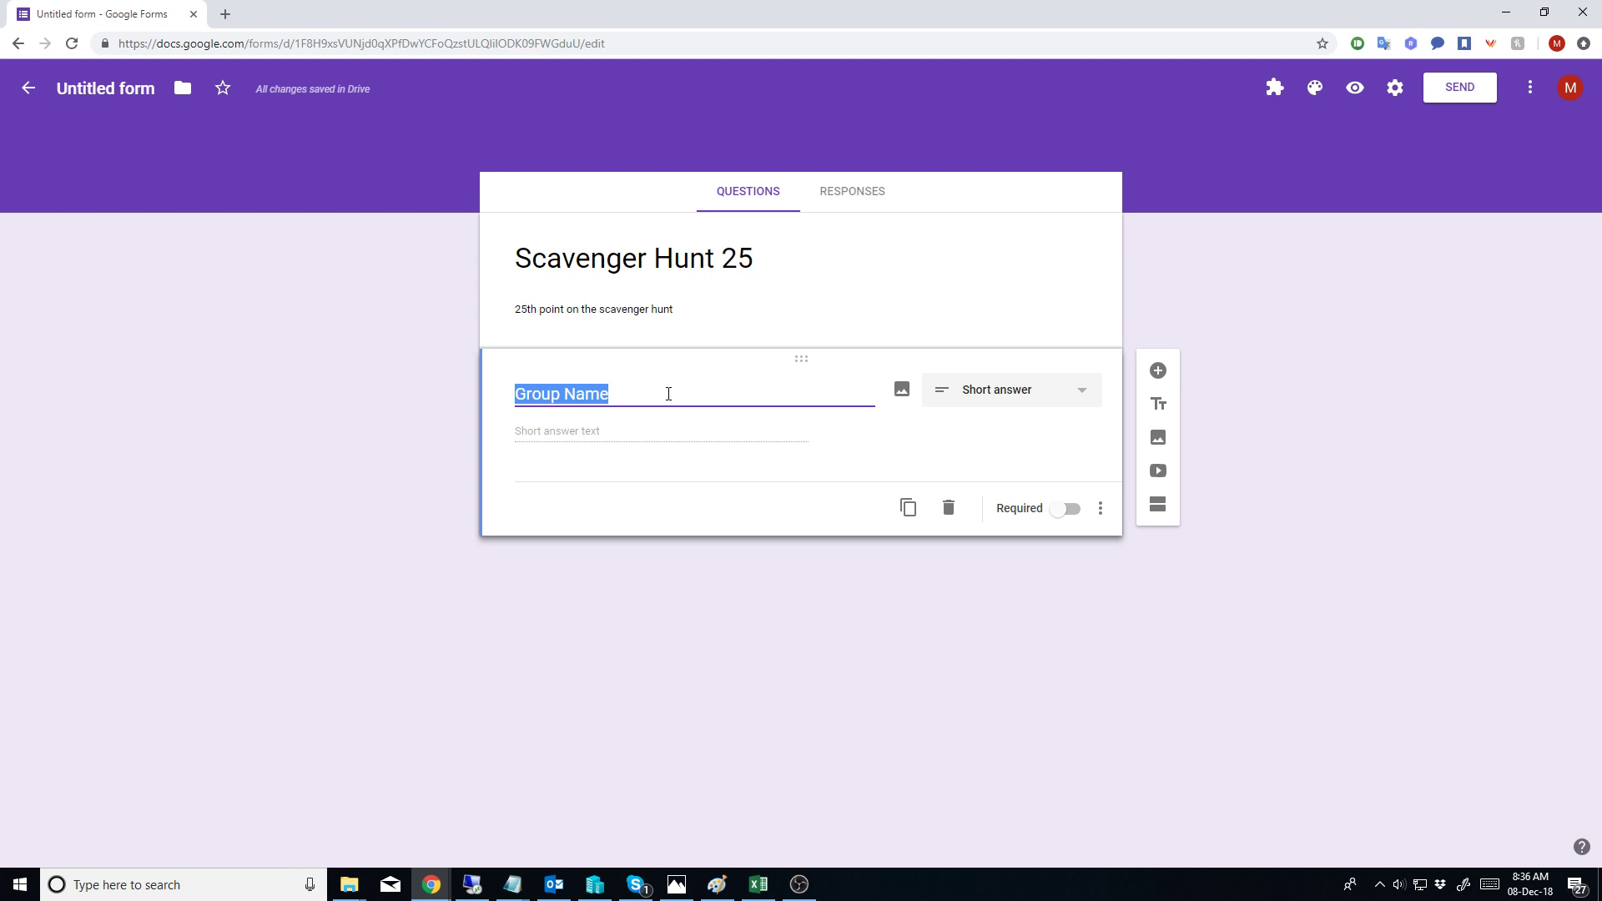
pyautogui.write('How old are you')
pyautogui.press('BackSpace')
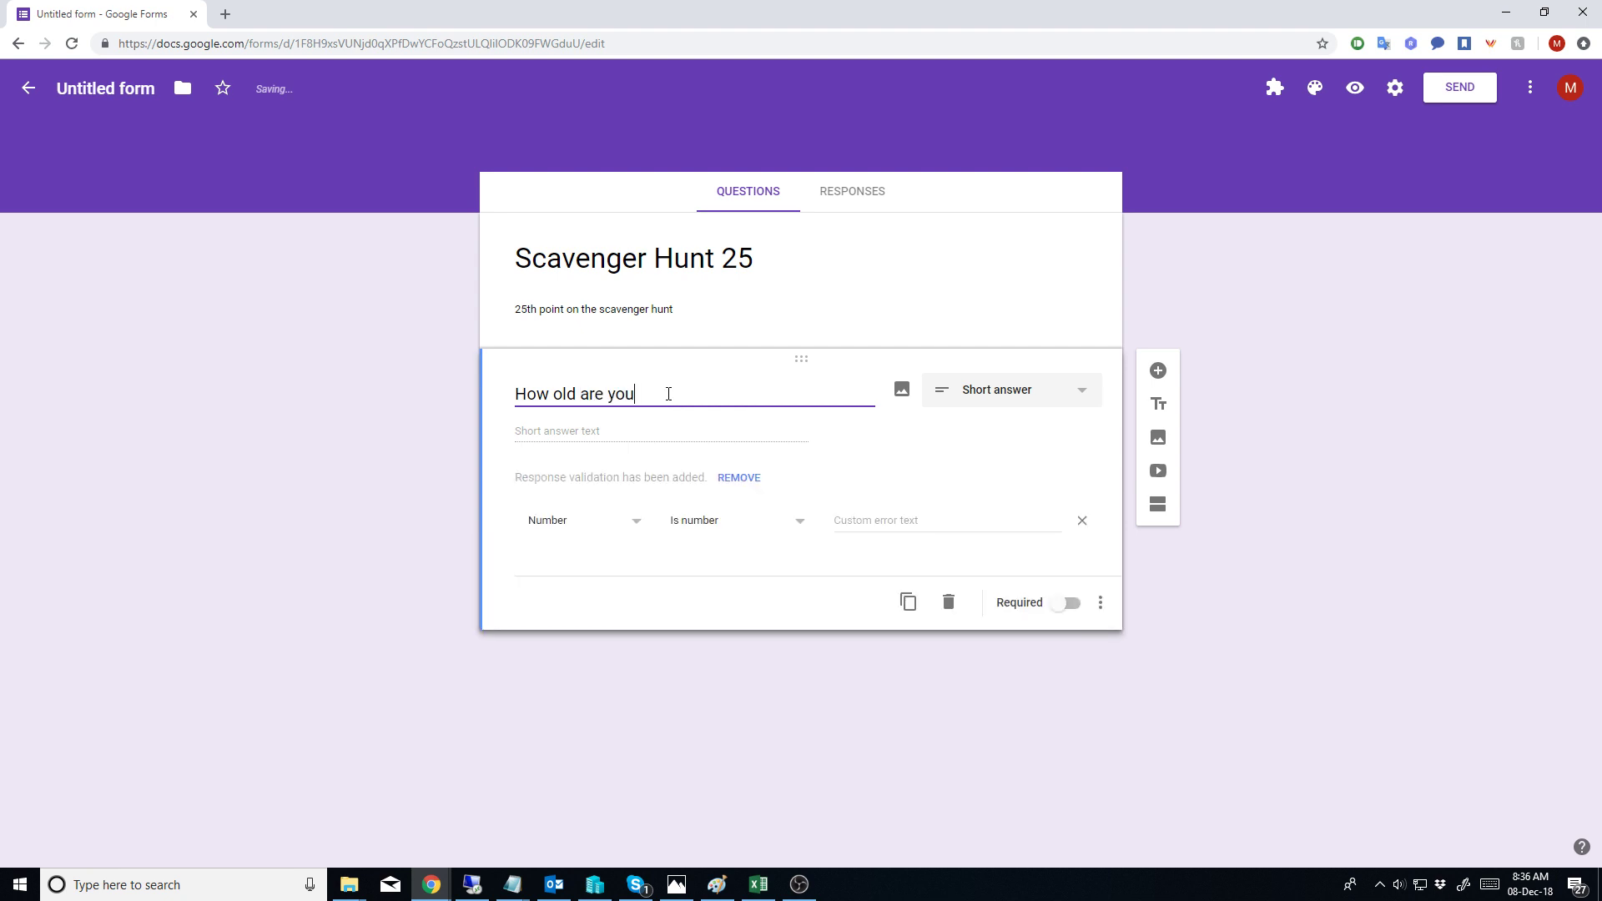
# Step: Keep Number validation and set the question type to Short answer after briefly trying Date
pyautogui.click(634, 524)
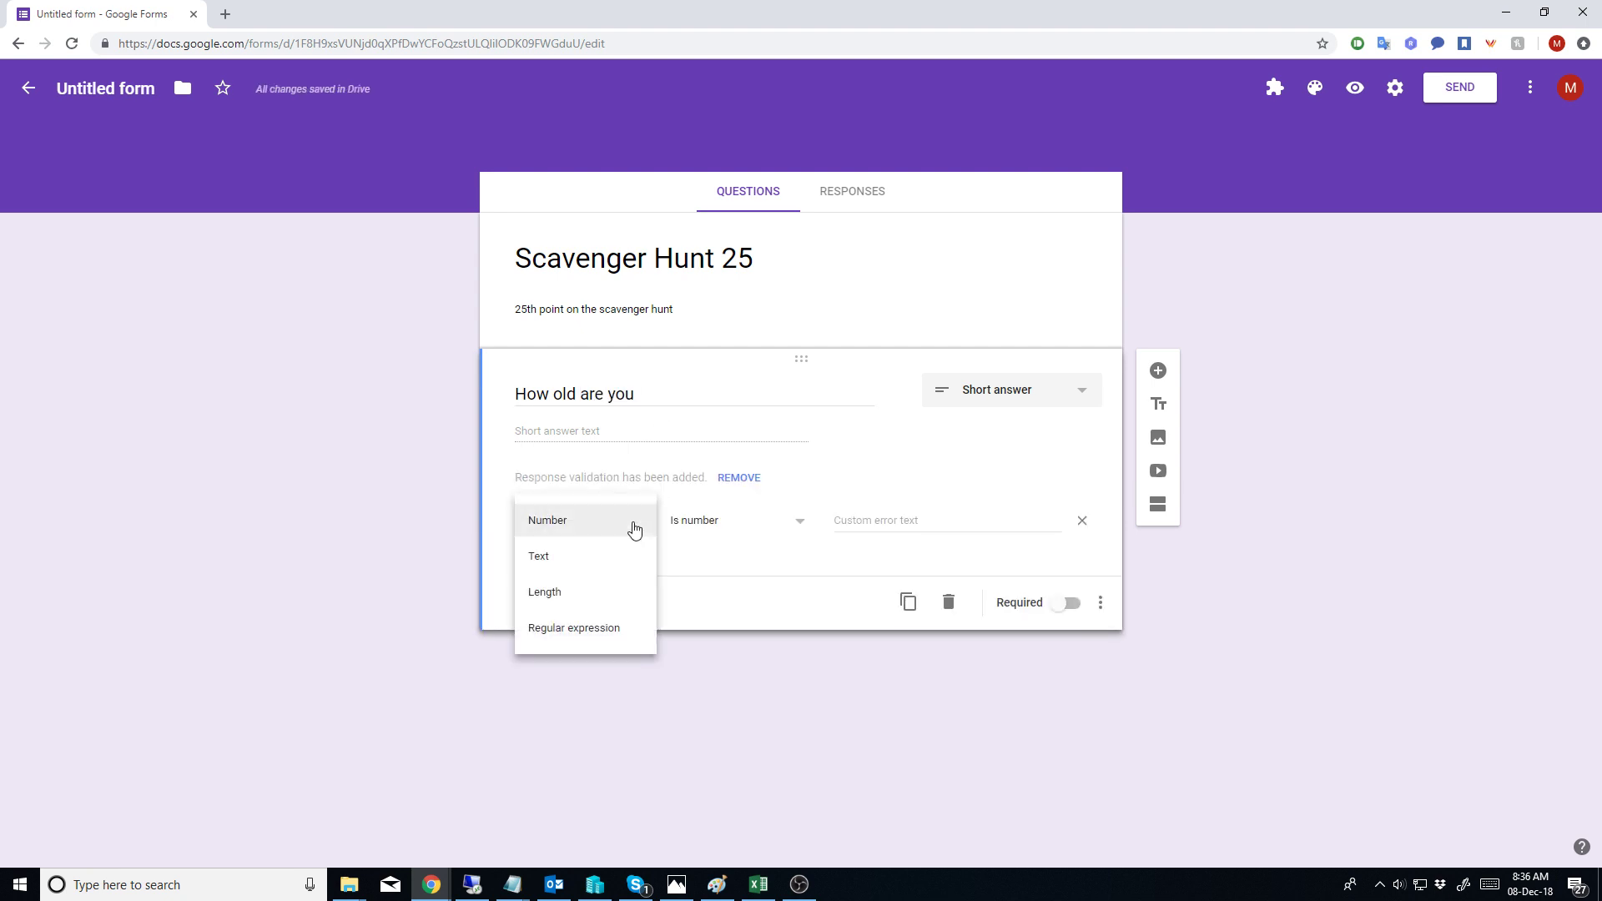
pyautogui.click(634, 527)
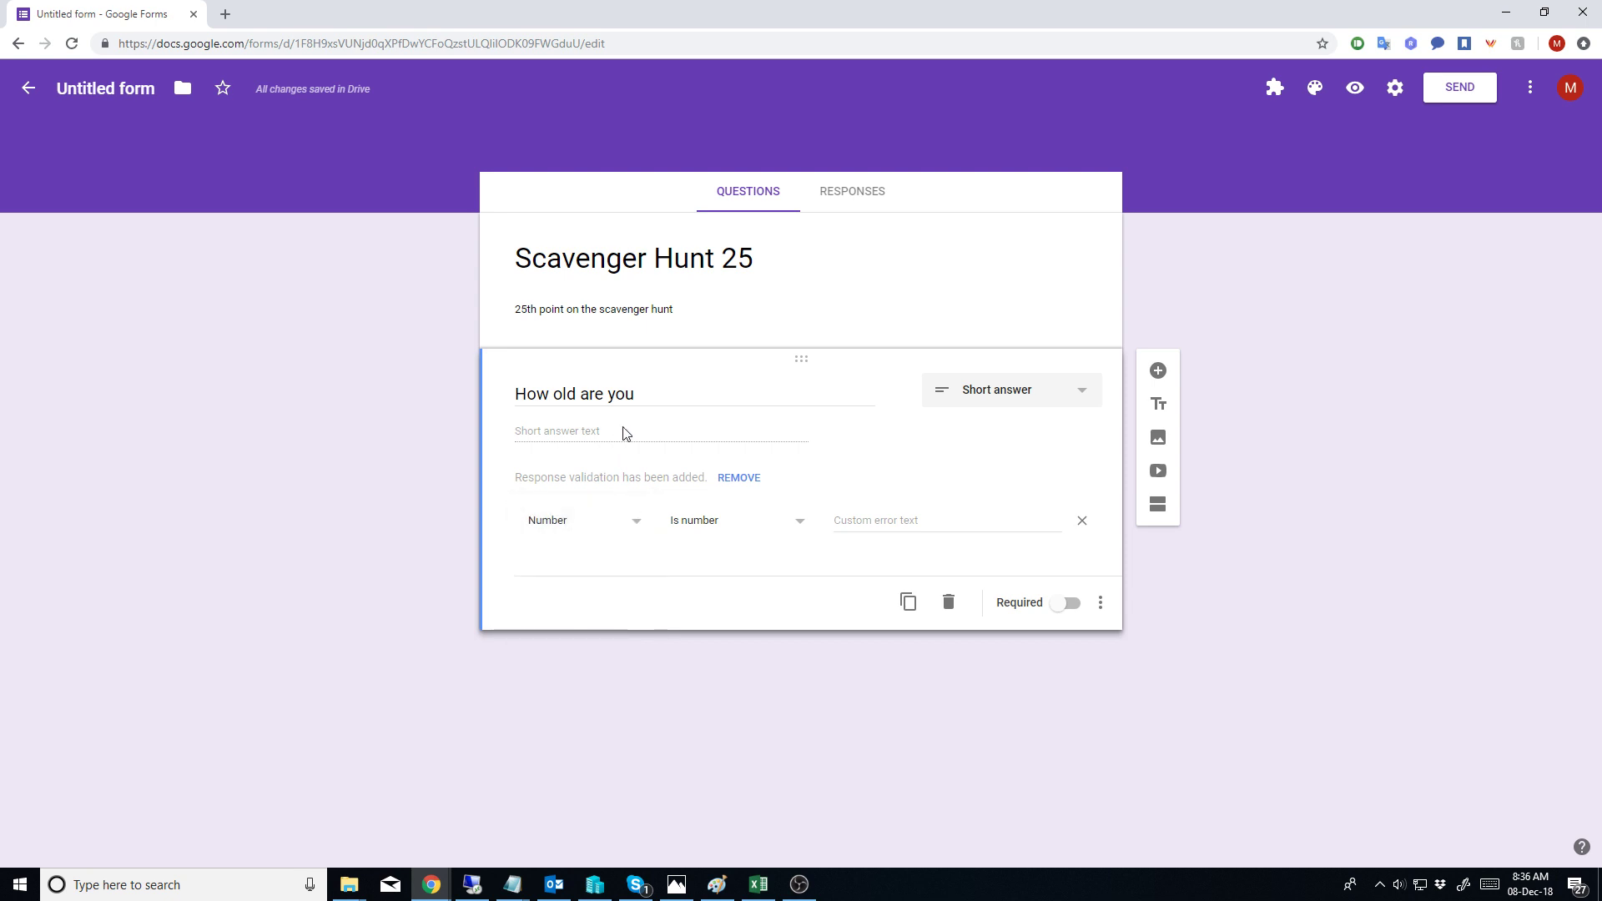
pyautogui.click(1095, 399)
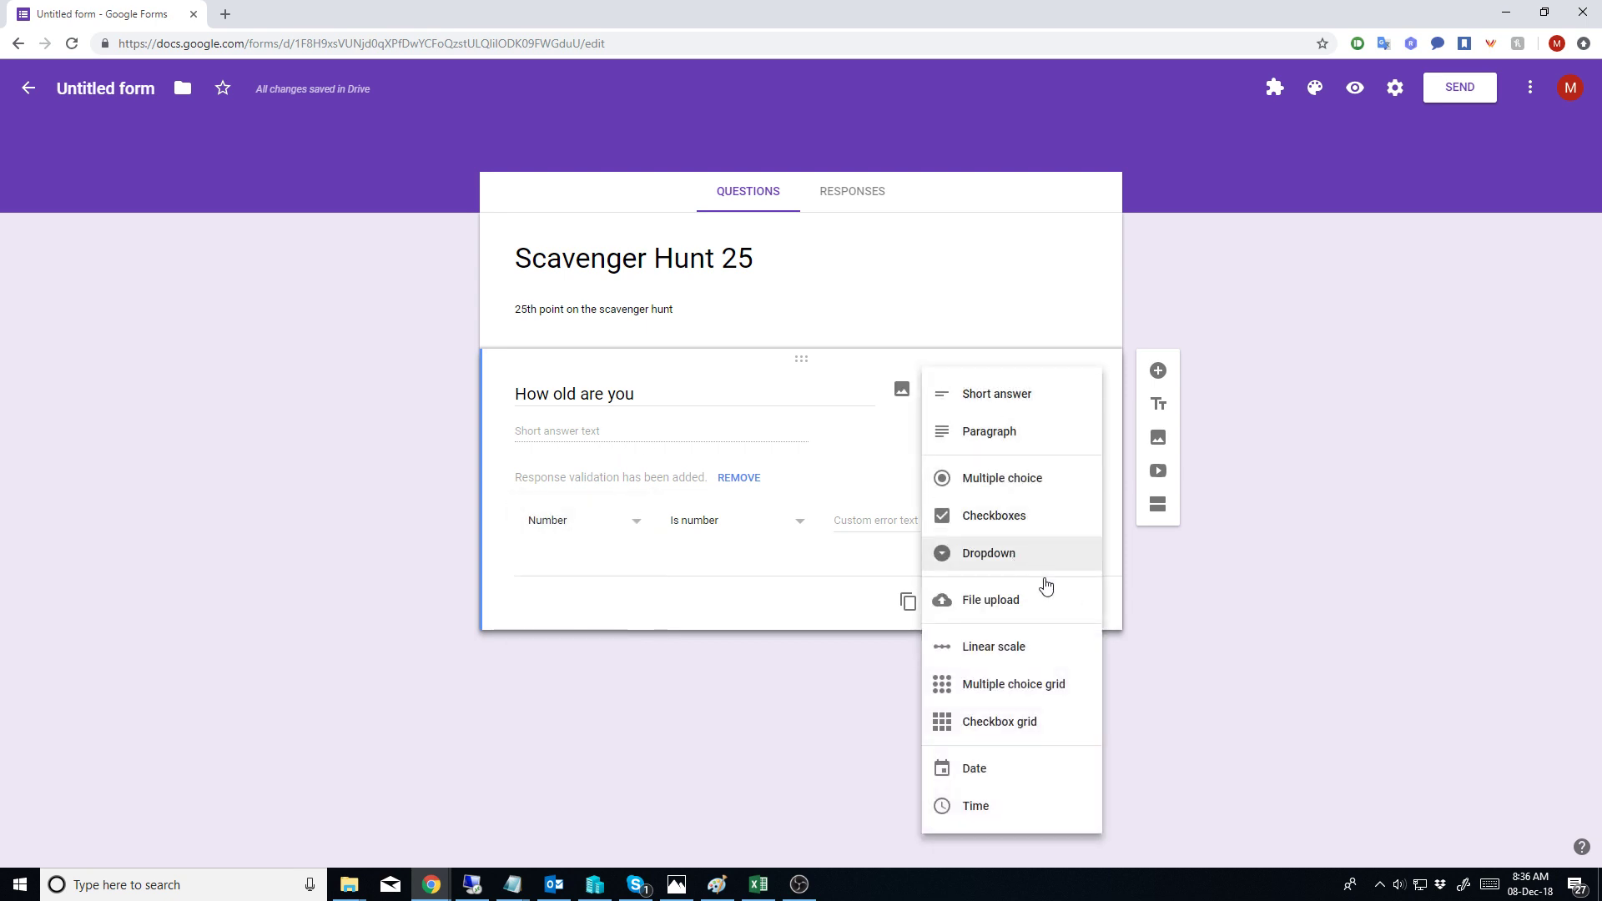
pyautogui.click(1023, 766)
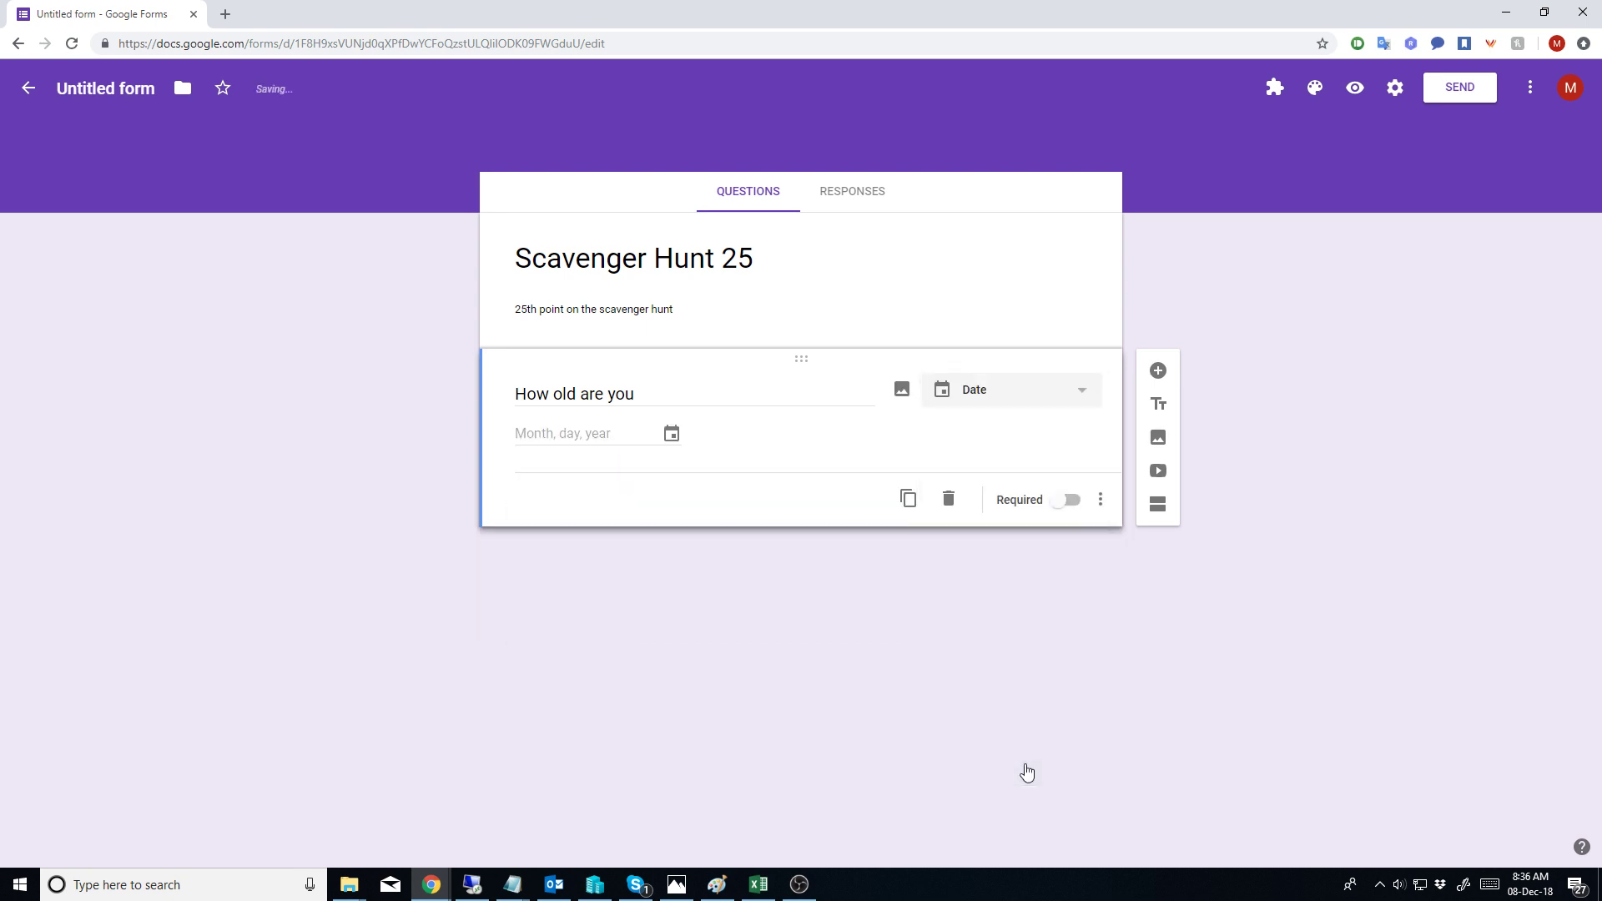
pyautogui.click(1088, 400)
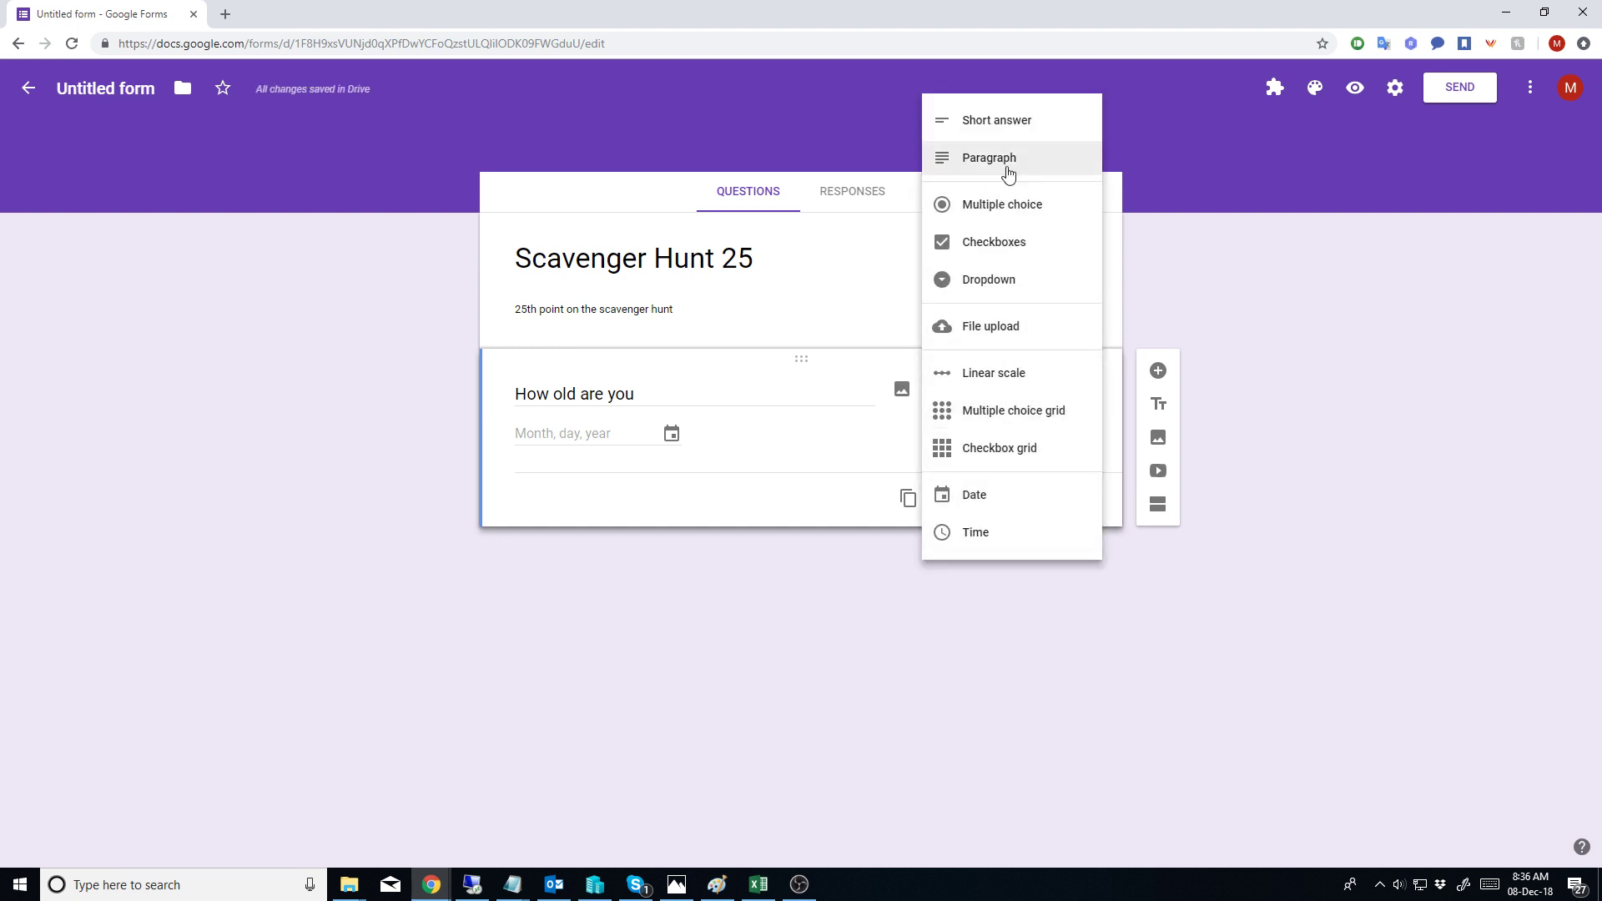
pyautogui.click(1024, 131)
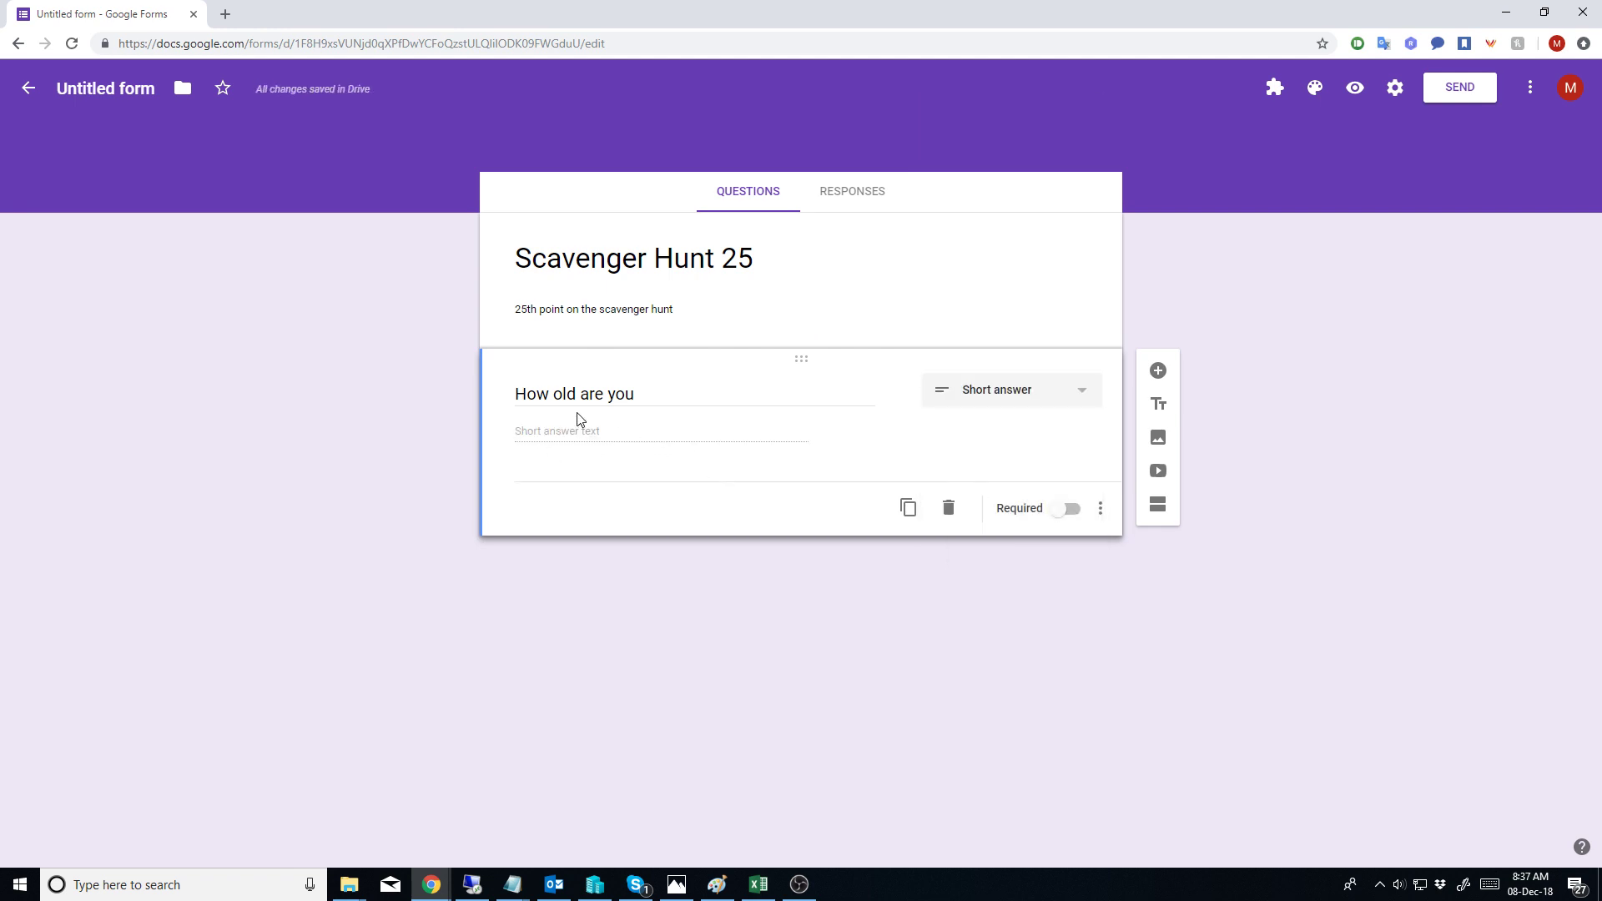
# Step: Add a short-answer question 'What's your name'
pyautogui.click(1159, 371)
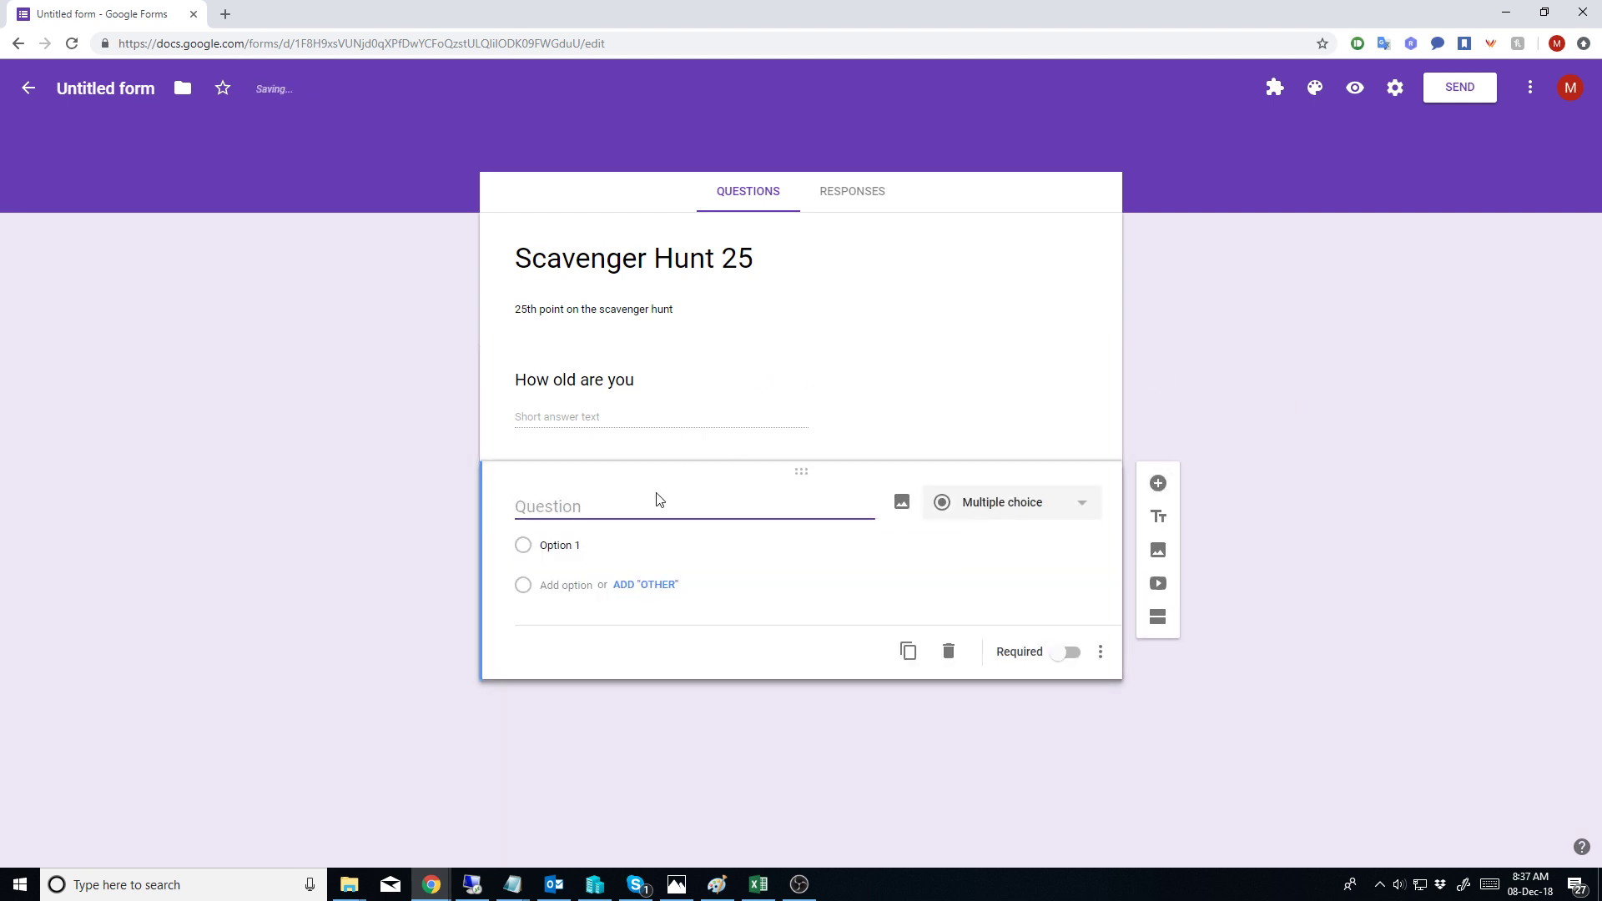
pyautogui.write("What's your name")
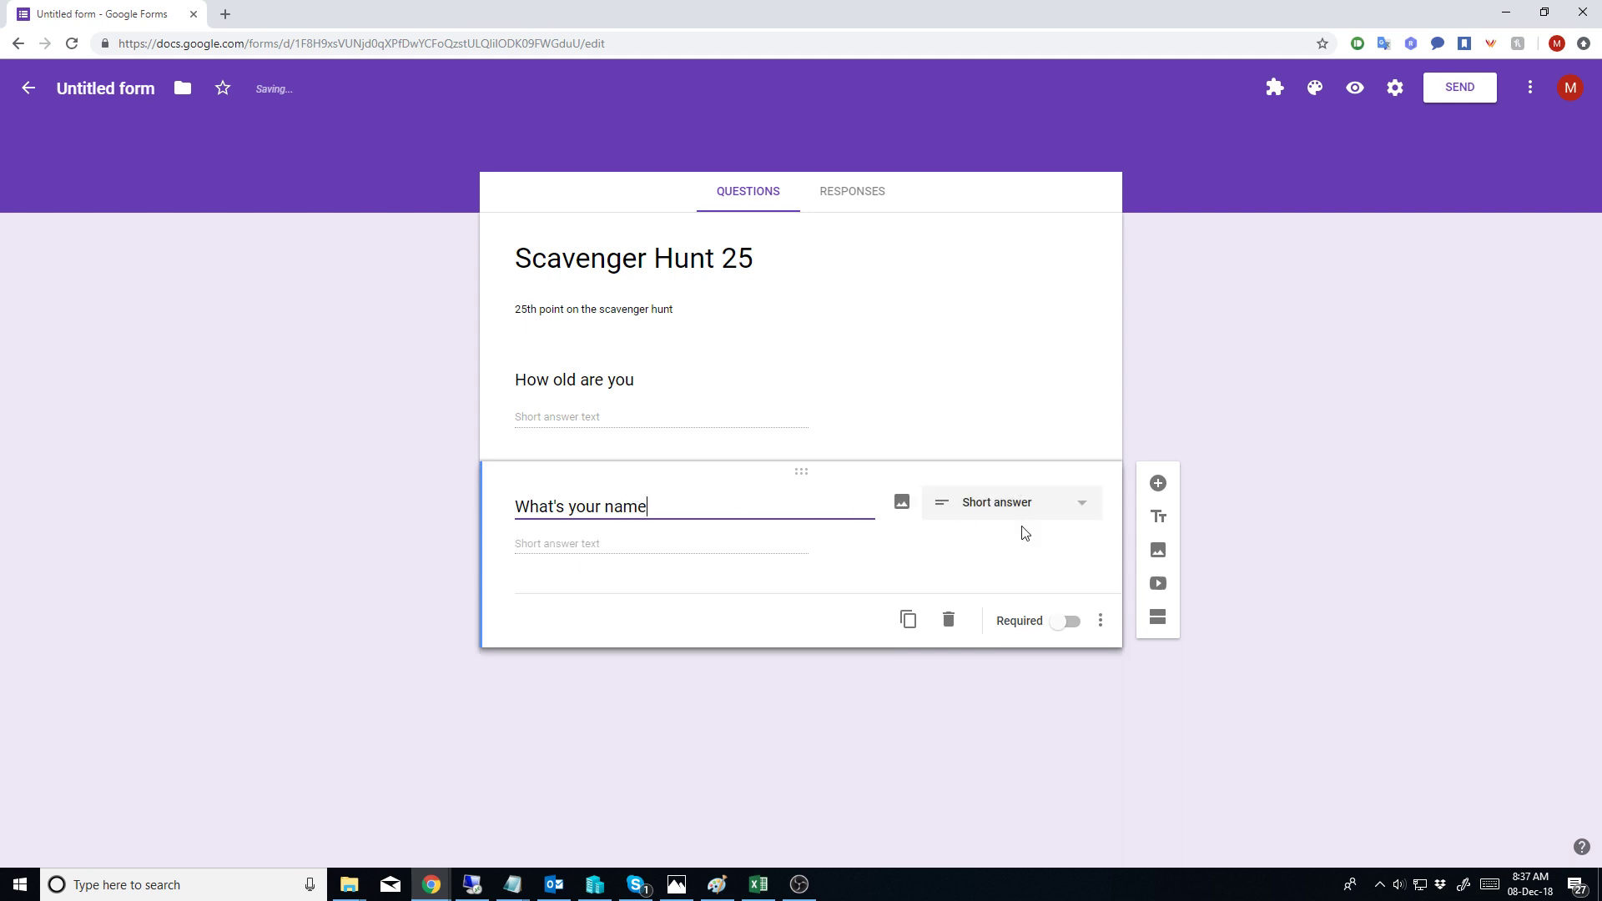
# Step: Add a 'Scout Group' question and make it Multiple choice
pyautogui.click(1158, 482)
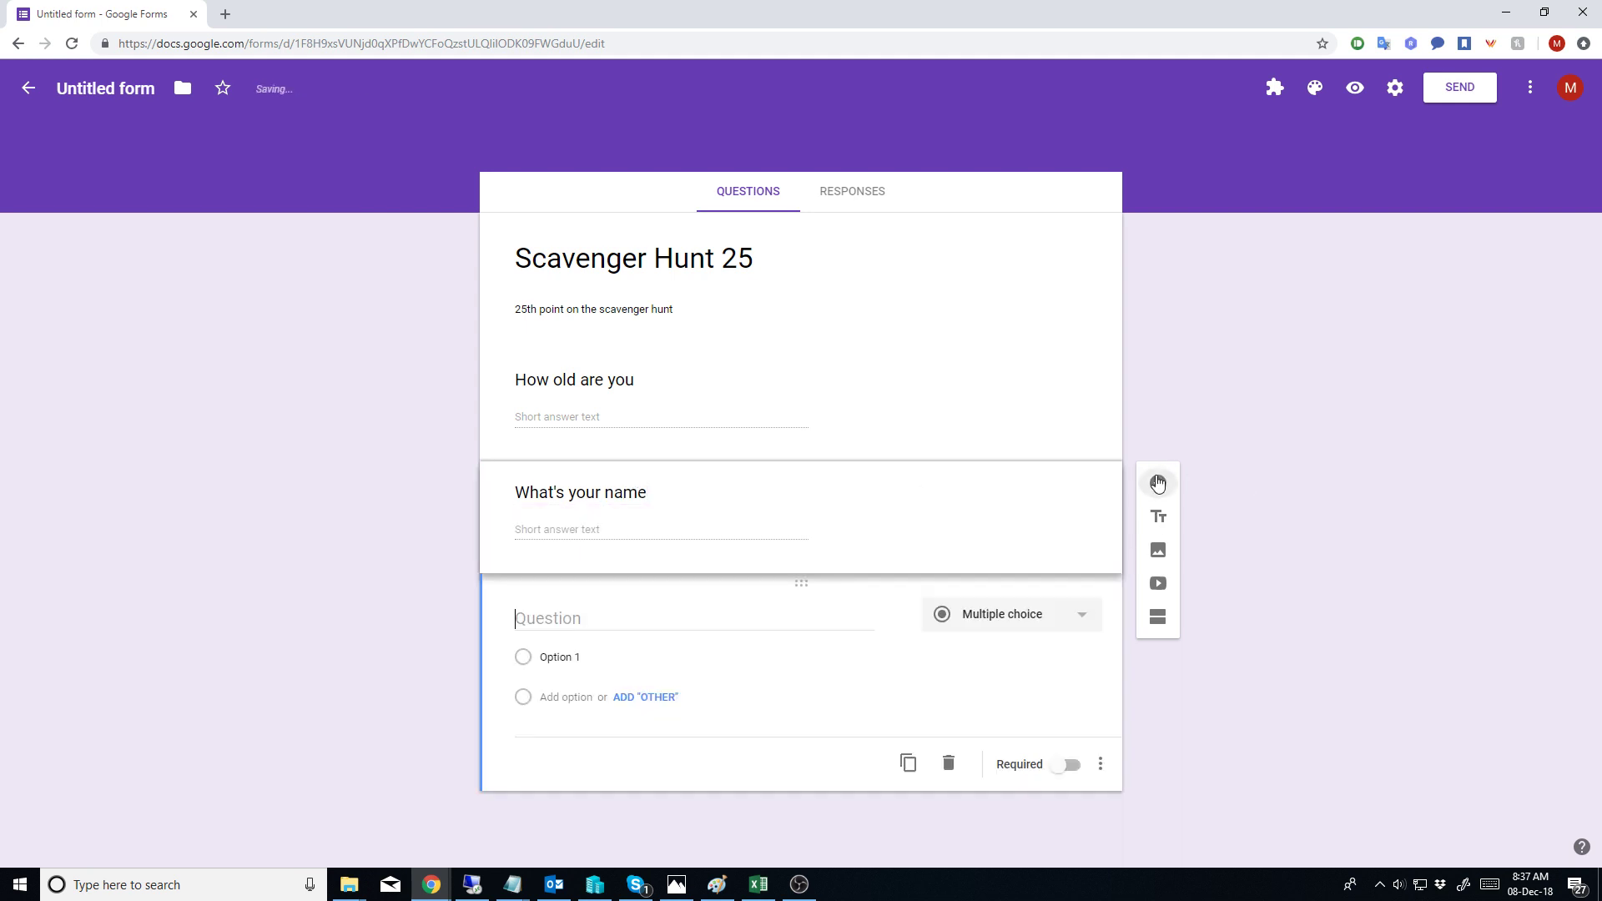
pyautogui.write('Scout Group')
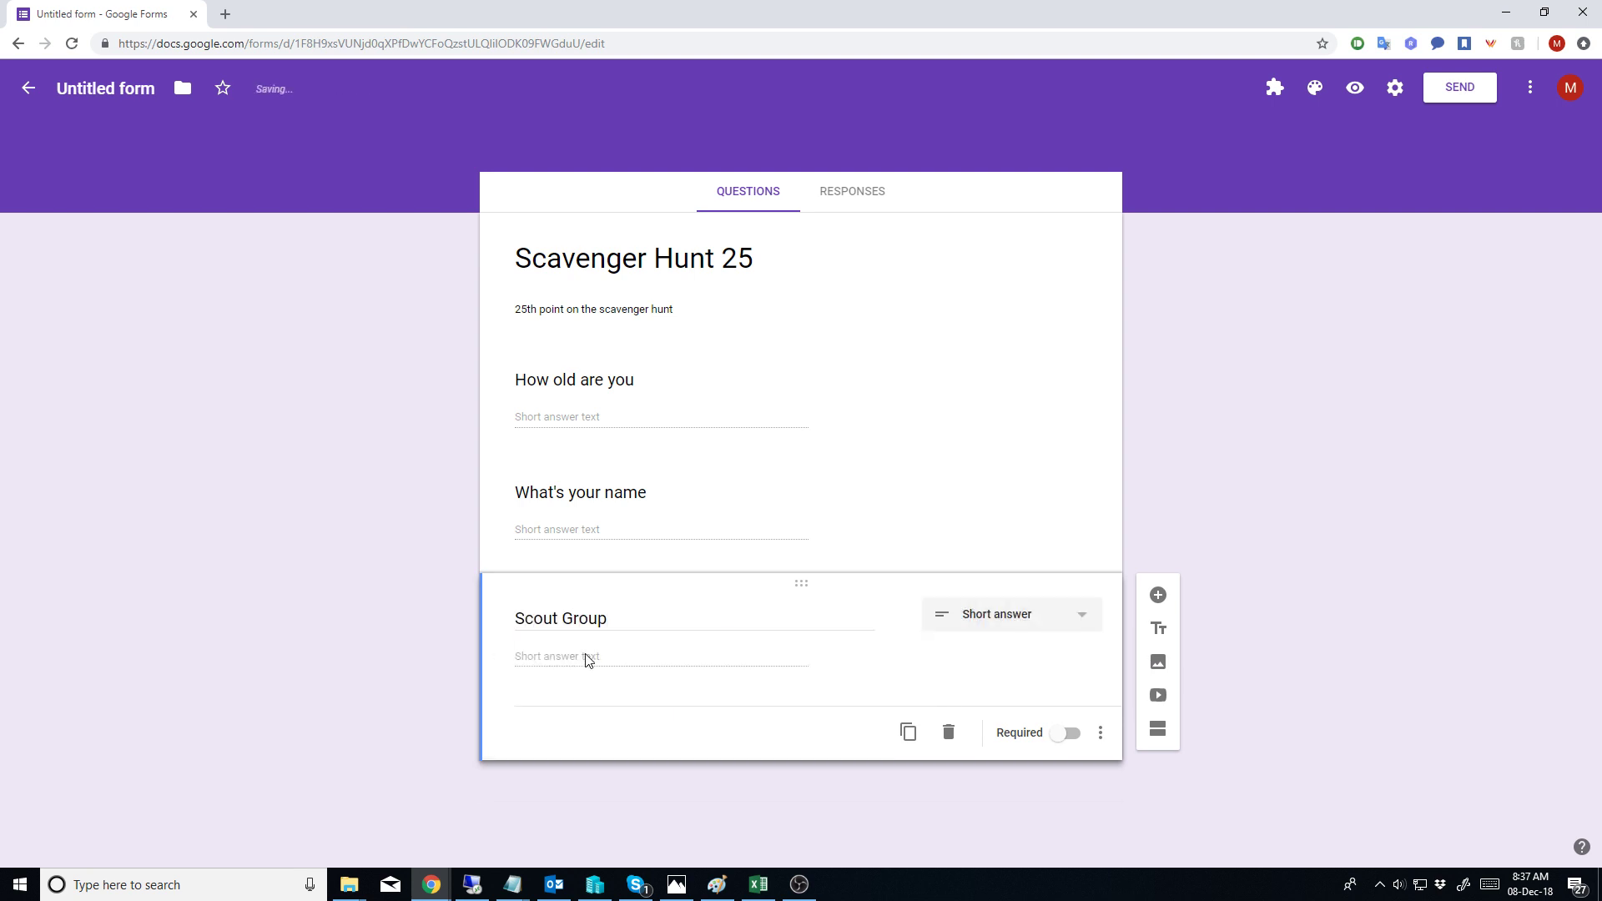
pyautogui.click(1070, 627)
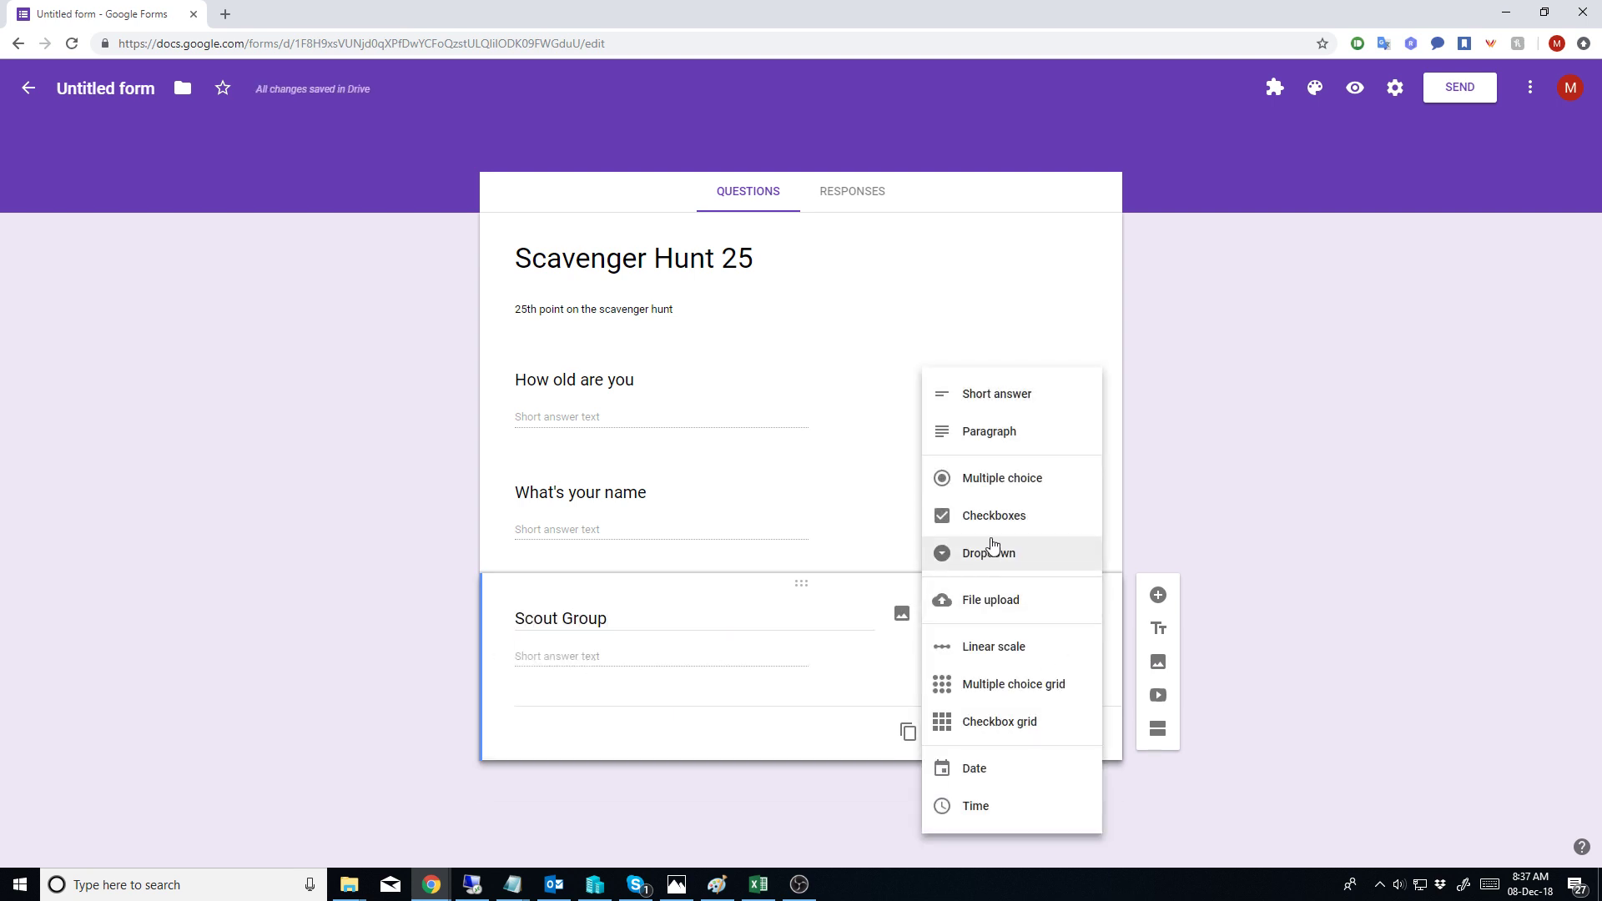
pyautogui.click(1012, 483)
# Step: Give Scout Group the options Waylen Bay, Salter Point and Cannington
pyautogui.click(555, 658)
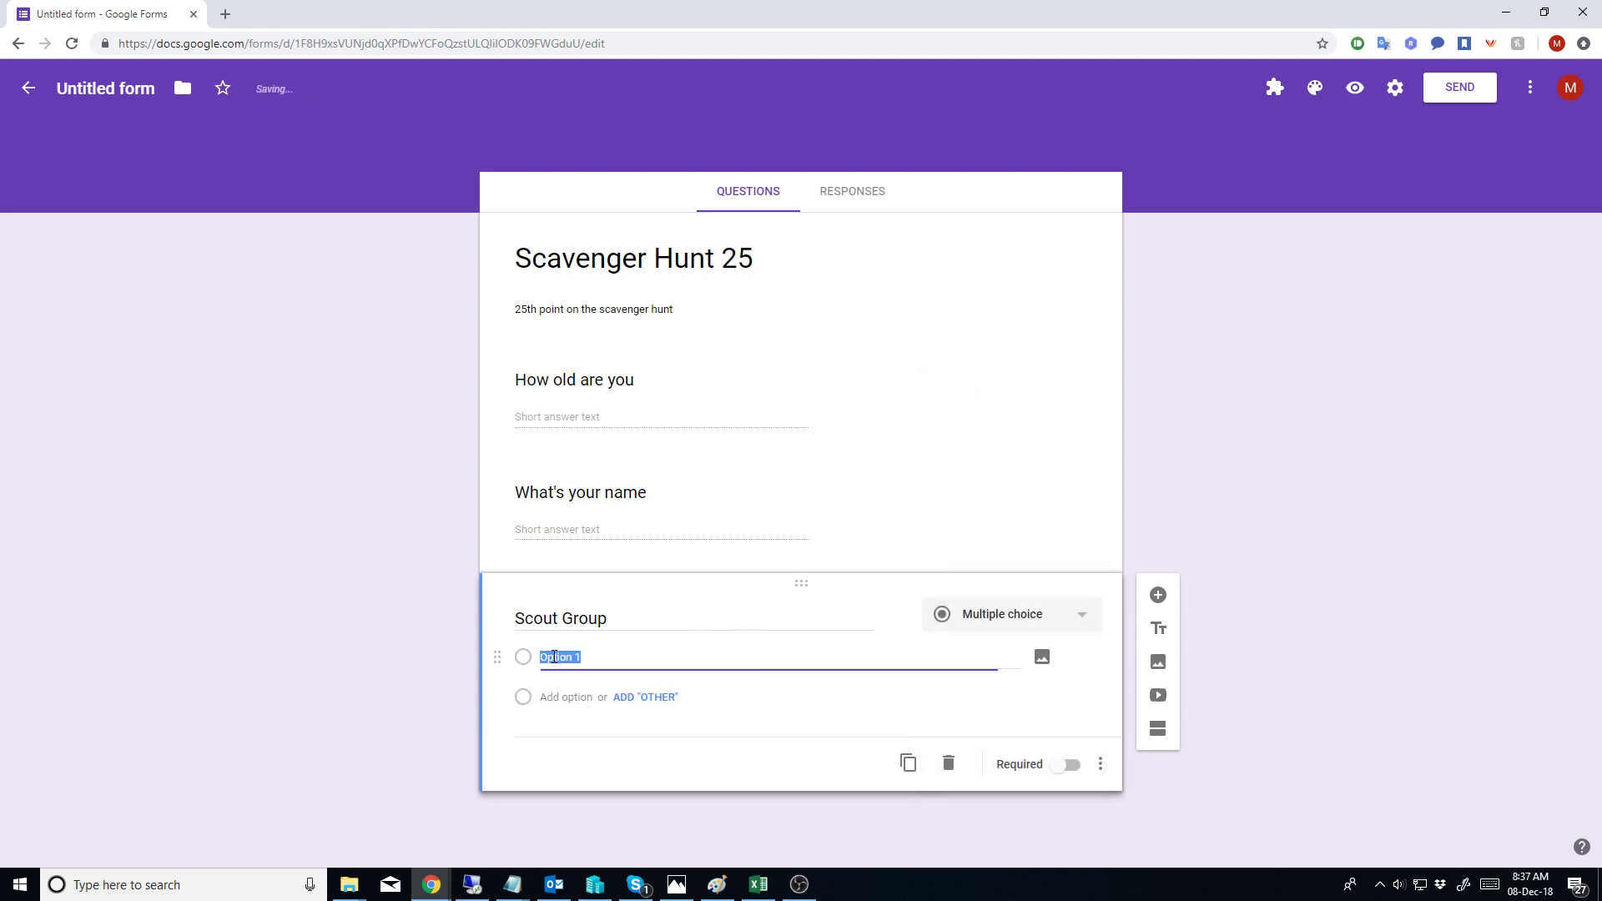
pyautogui.write('Waylen Ba')
pyautogui.press('Return')
pyautogui.write('Salter point')
pyautogui.press('BackSpace')
pyautogui.press('BackSpace')
pyautogui.press('BackSpace')
pyautogui.write('Point')
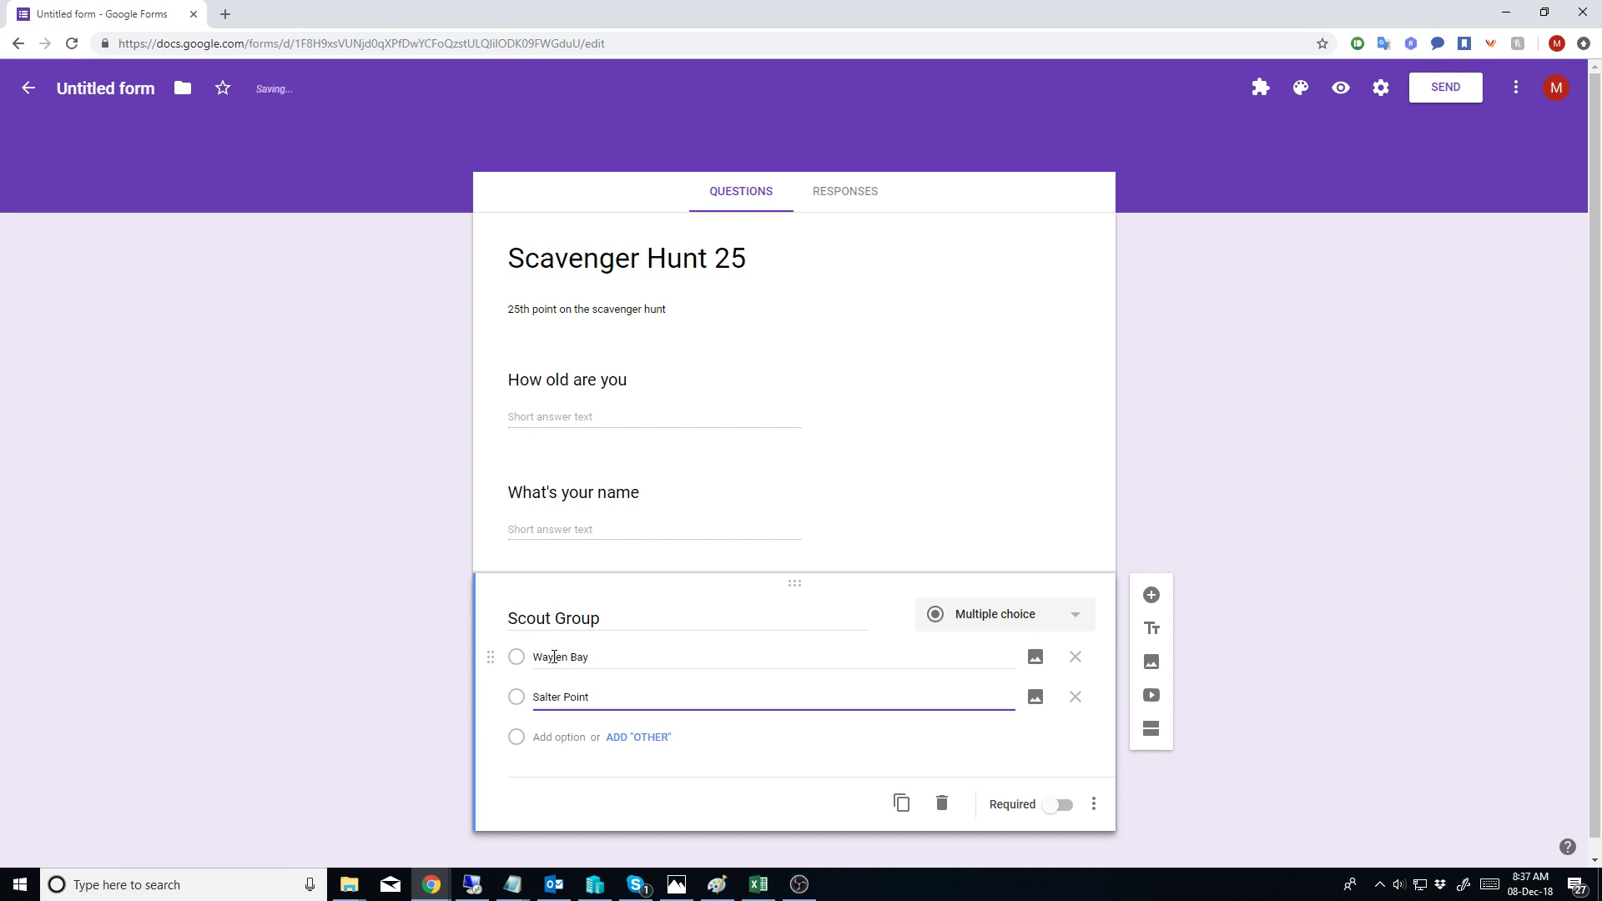
pyautogui.press('Return')
pyautogui.write('Cannington')
pyautogui.press('BackSpace')
pyautogui.press('BackSpace')
pyautogui.write('ton')
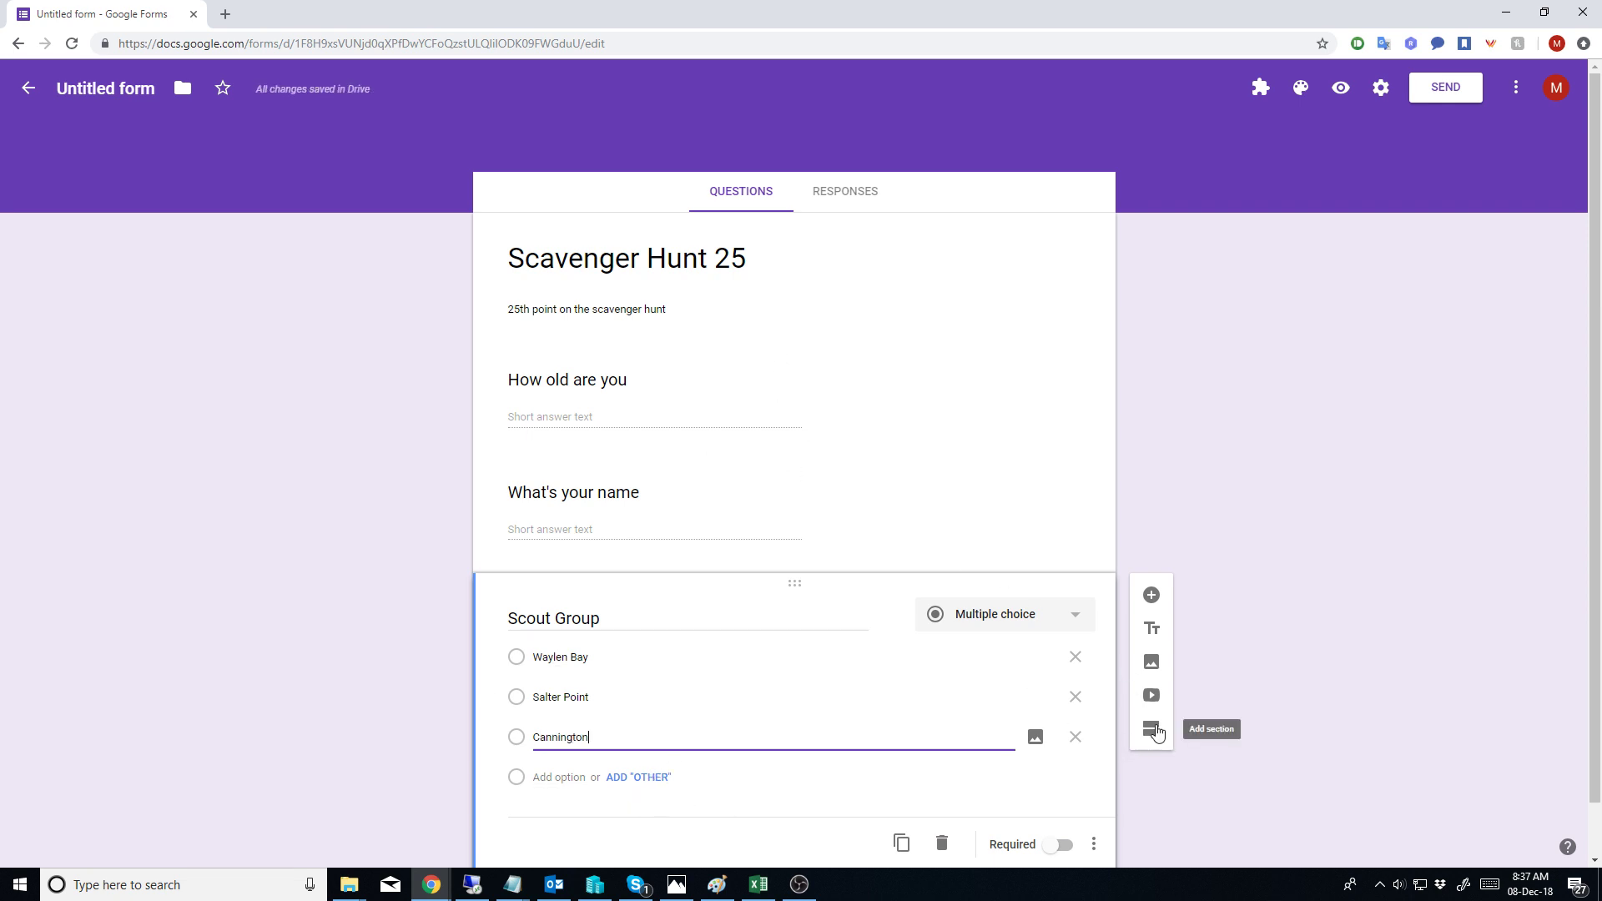
# Step: Add a 'Second Page' section holding the short-answer question 'What is the capital of Assyria'
pyautogui.click(1152, 730)
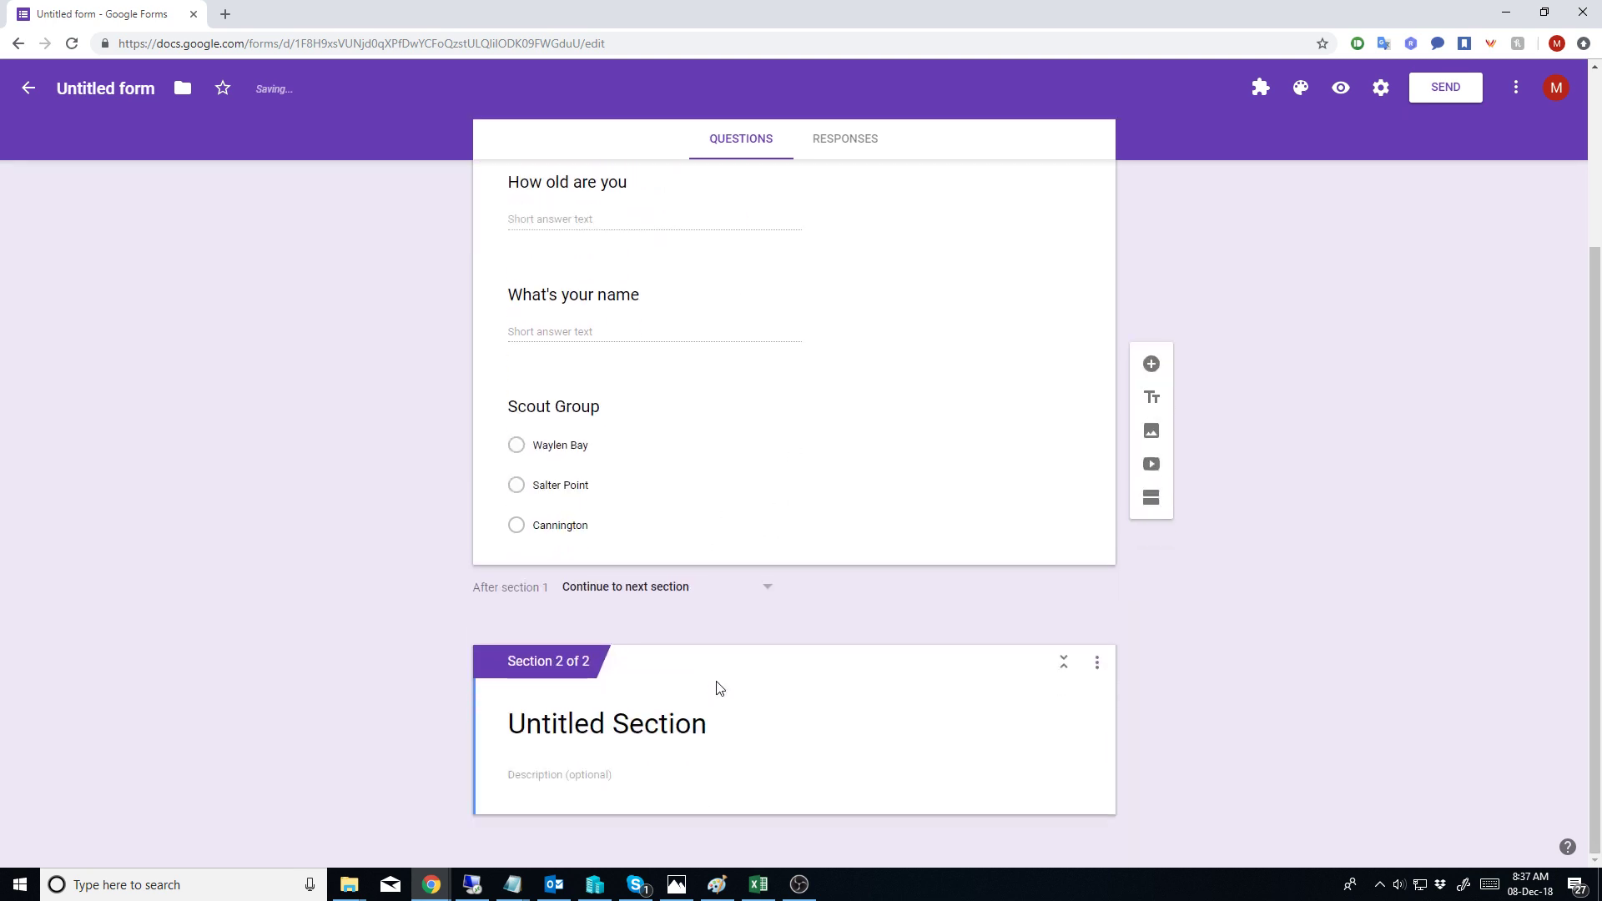
pyautogui.write('Second Page')
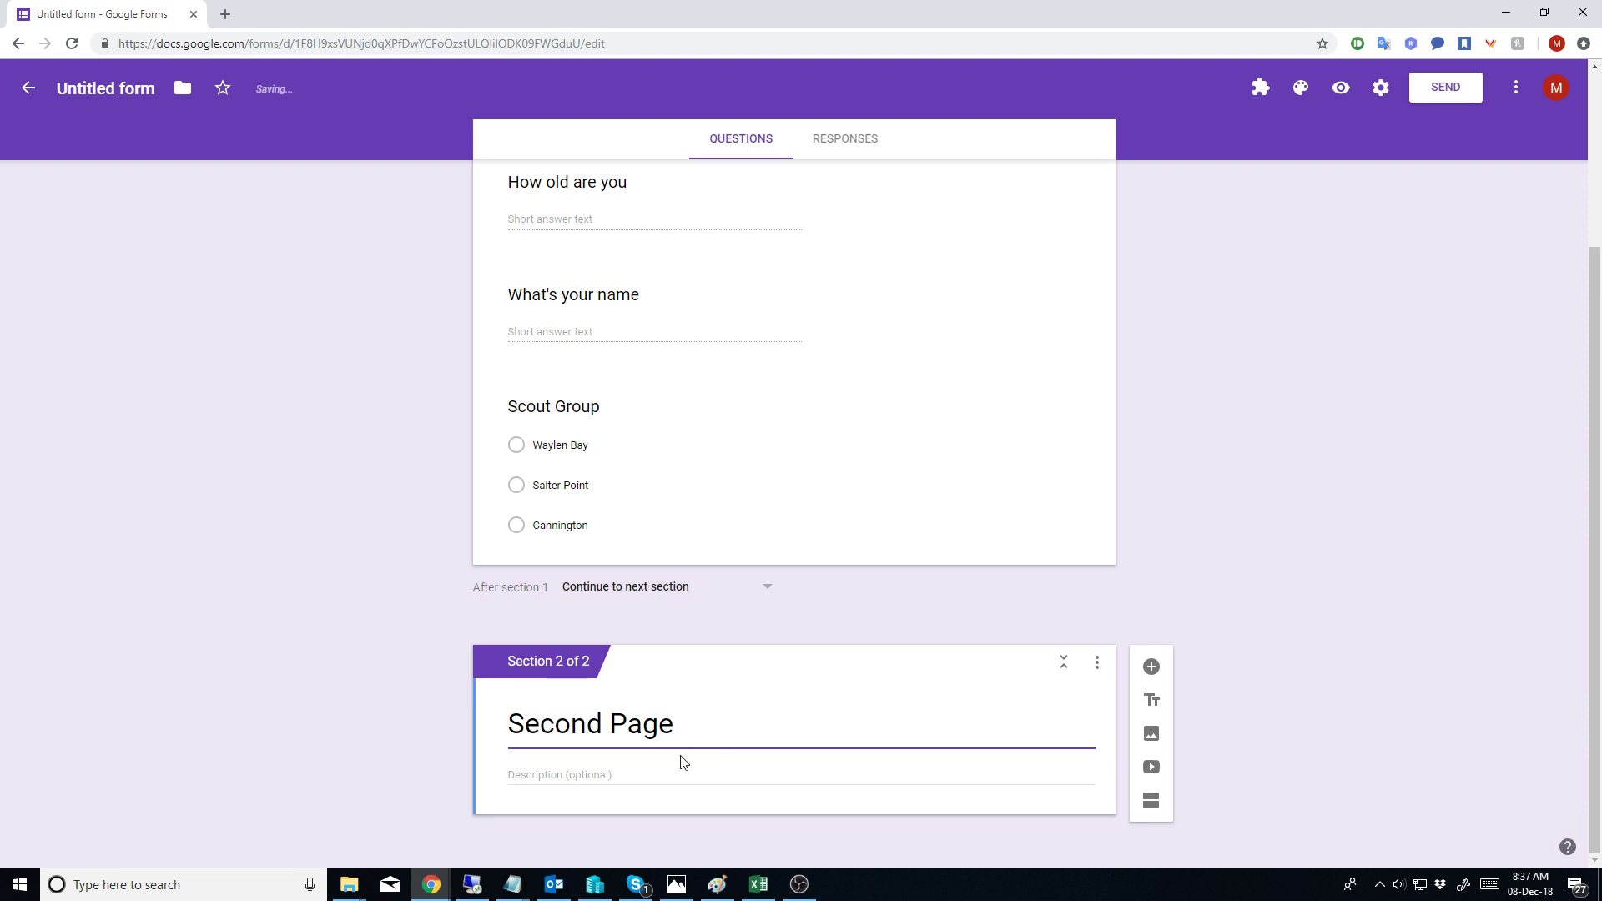
pyautogui.click(1152, 666)
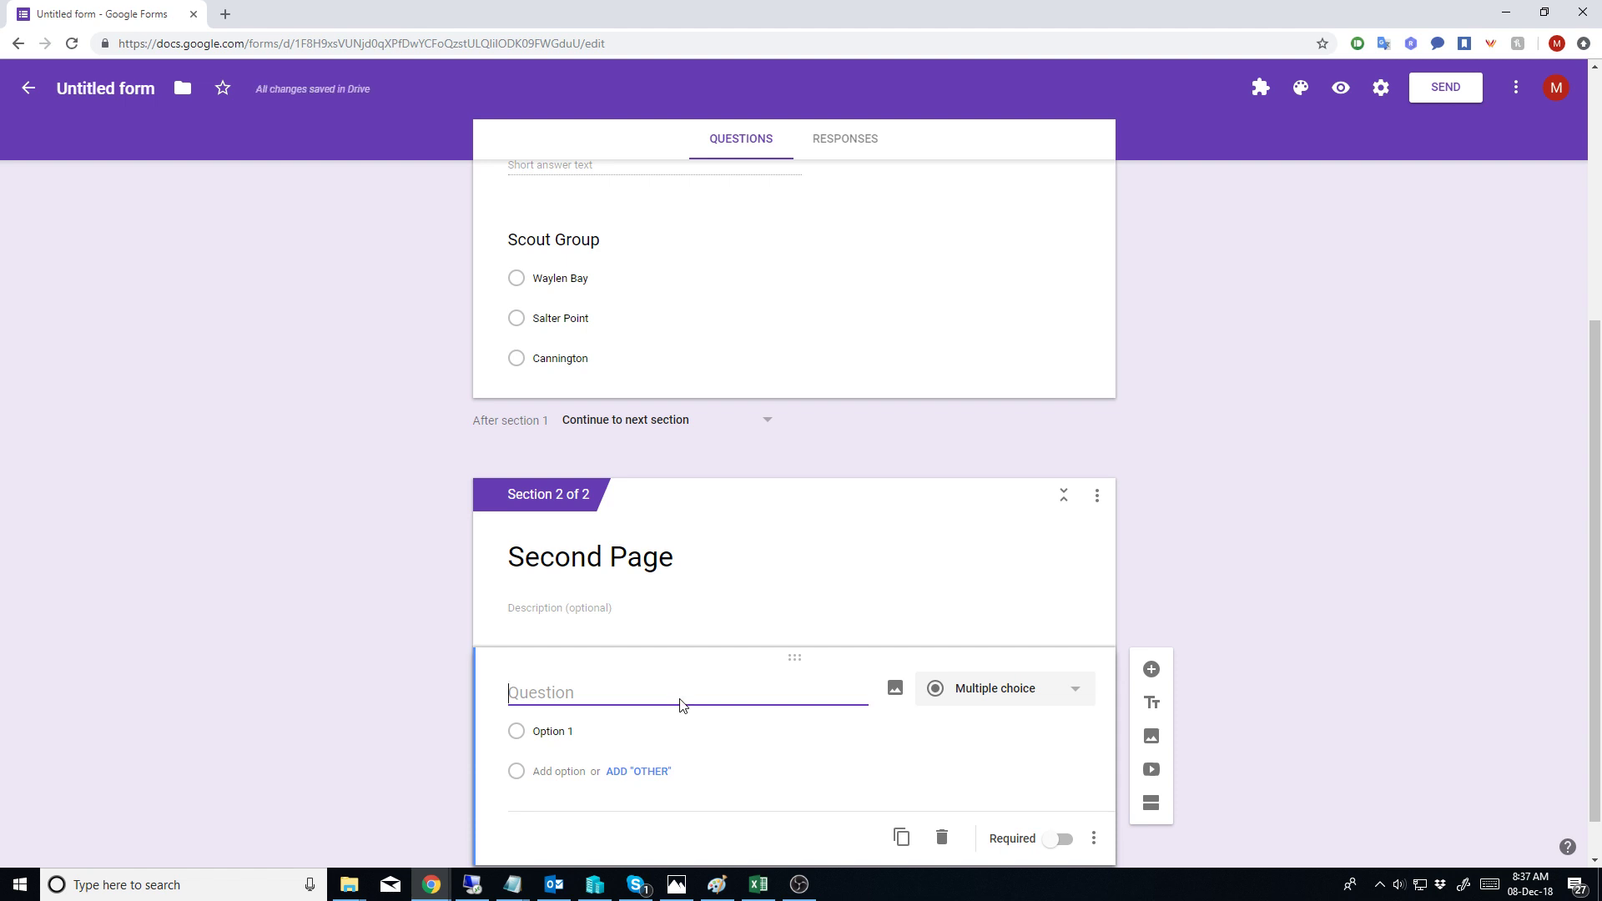
pyautogui.write('What is the capital of')
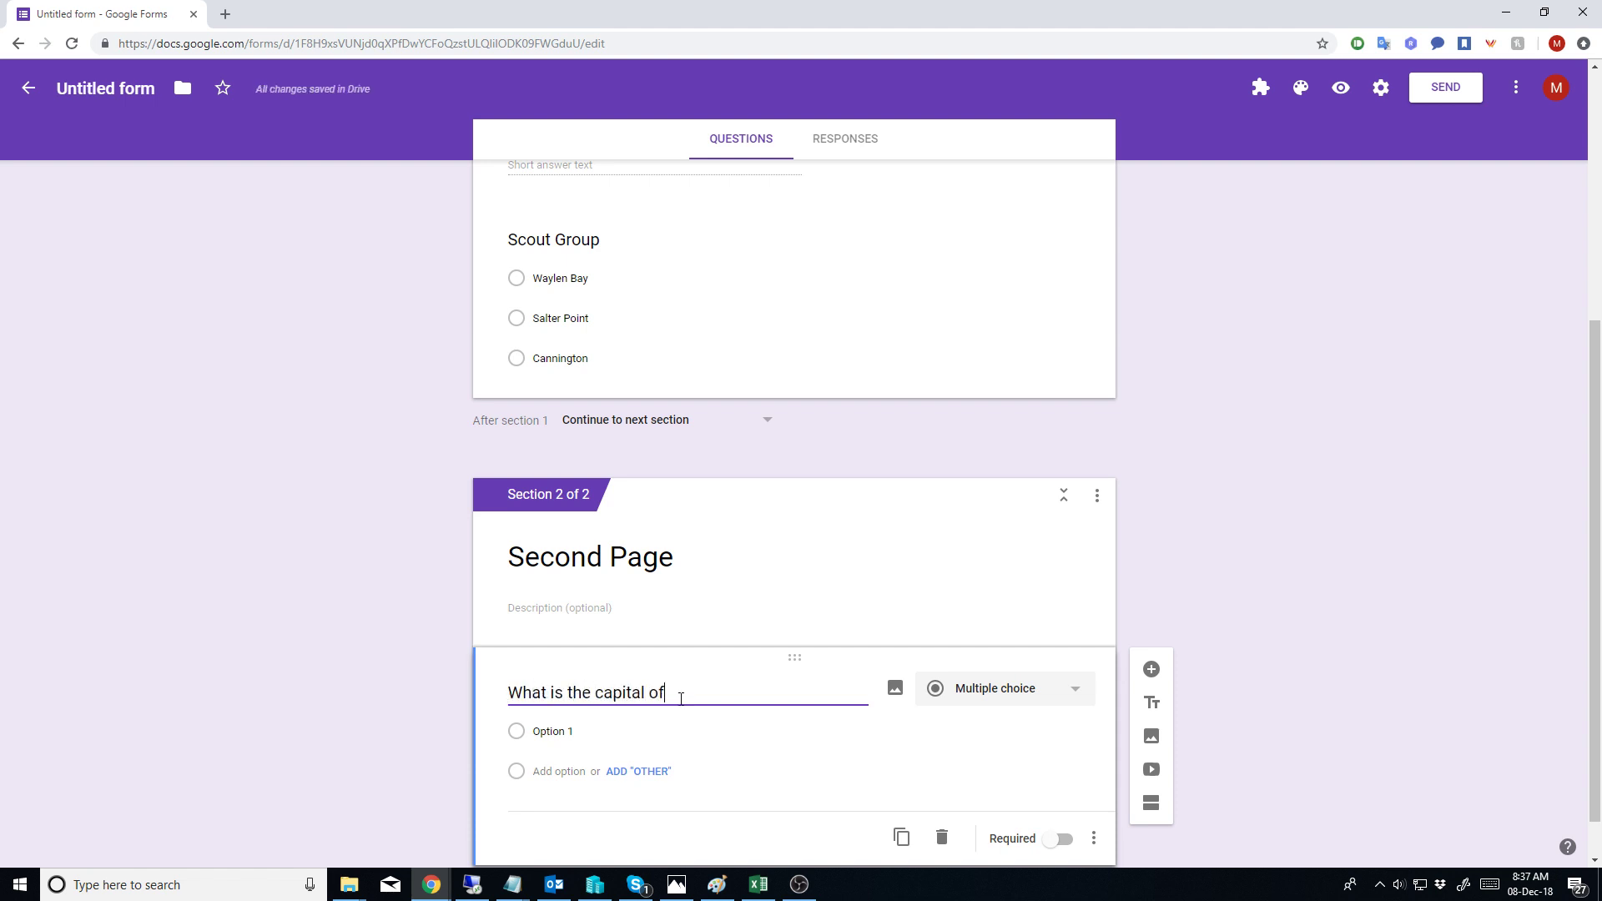
pyautogui.write(' Assyria')
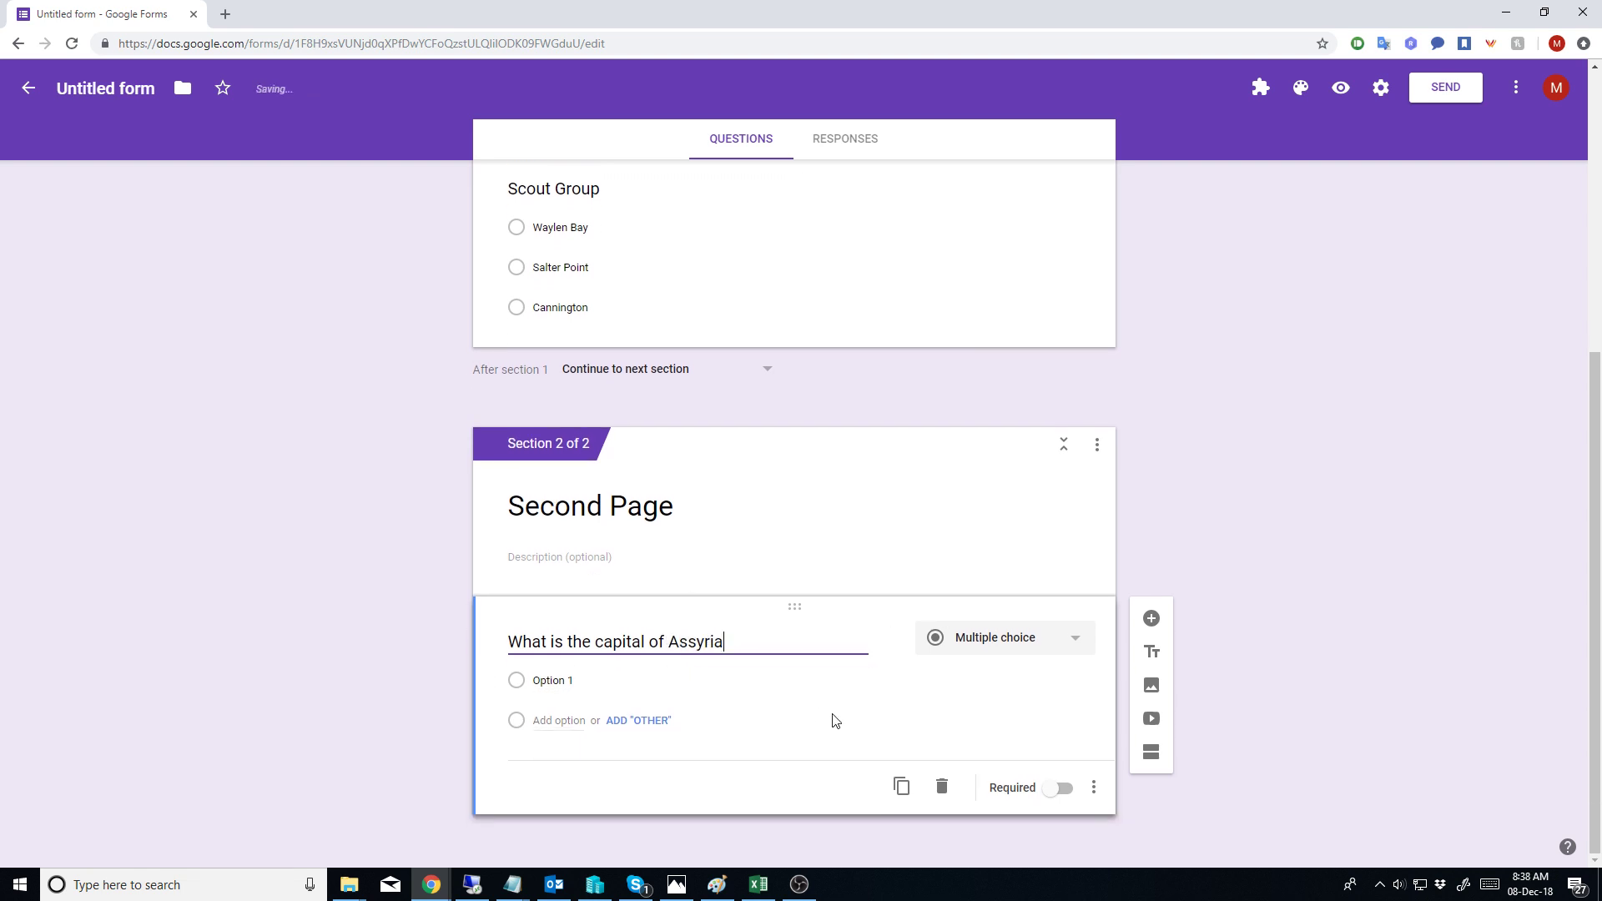
pyautogui.click(1043, 639)
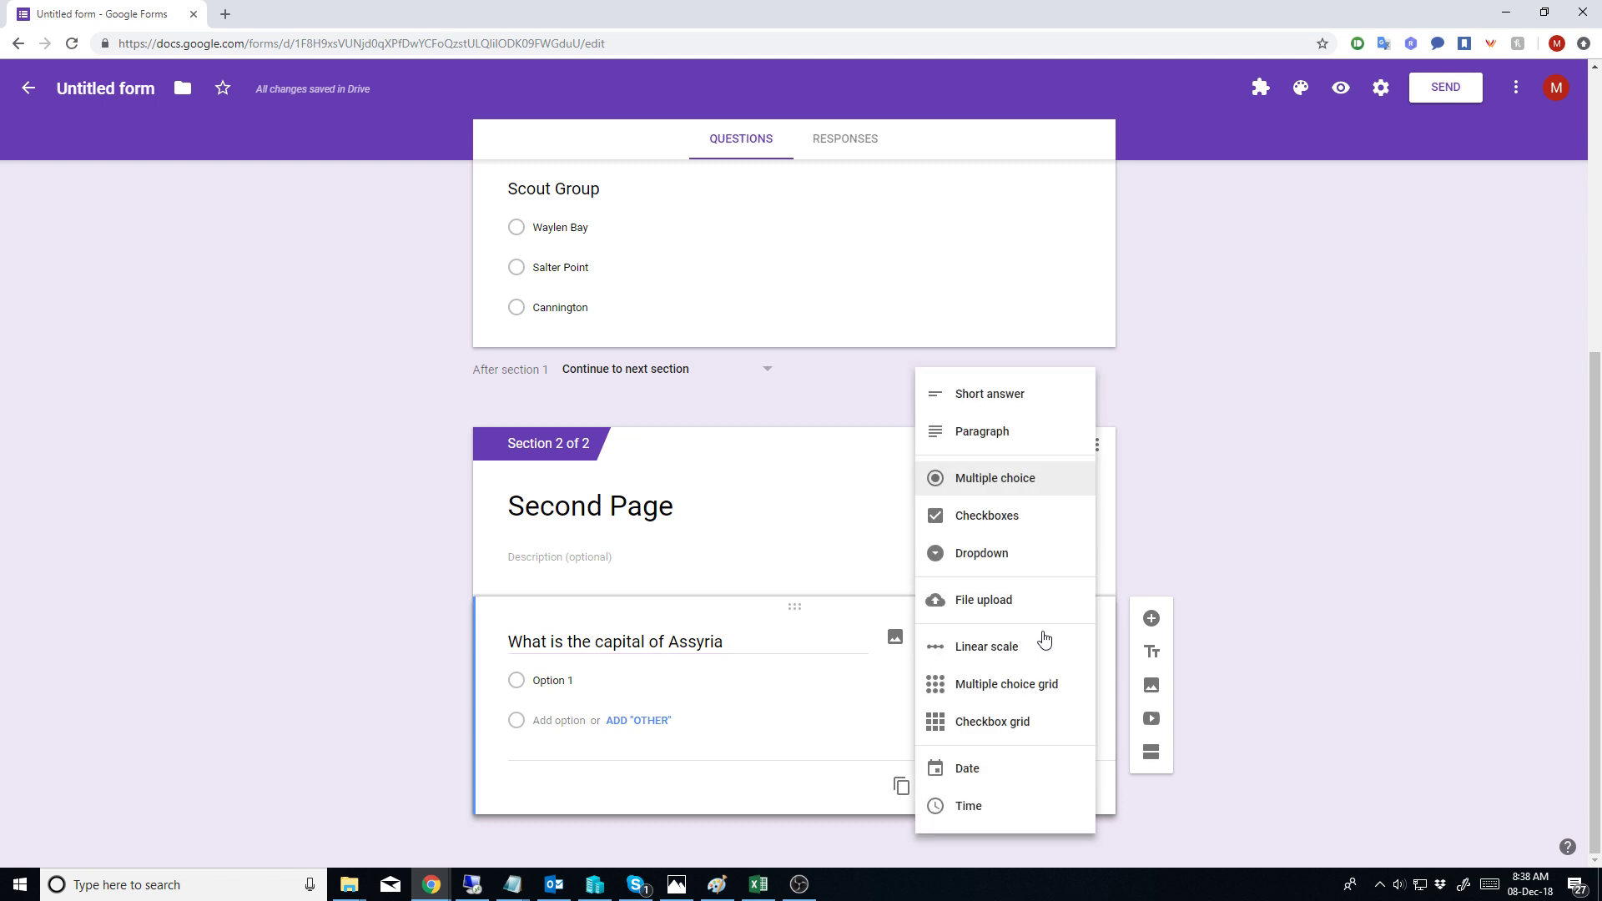
pyautogui.click(989, 396)
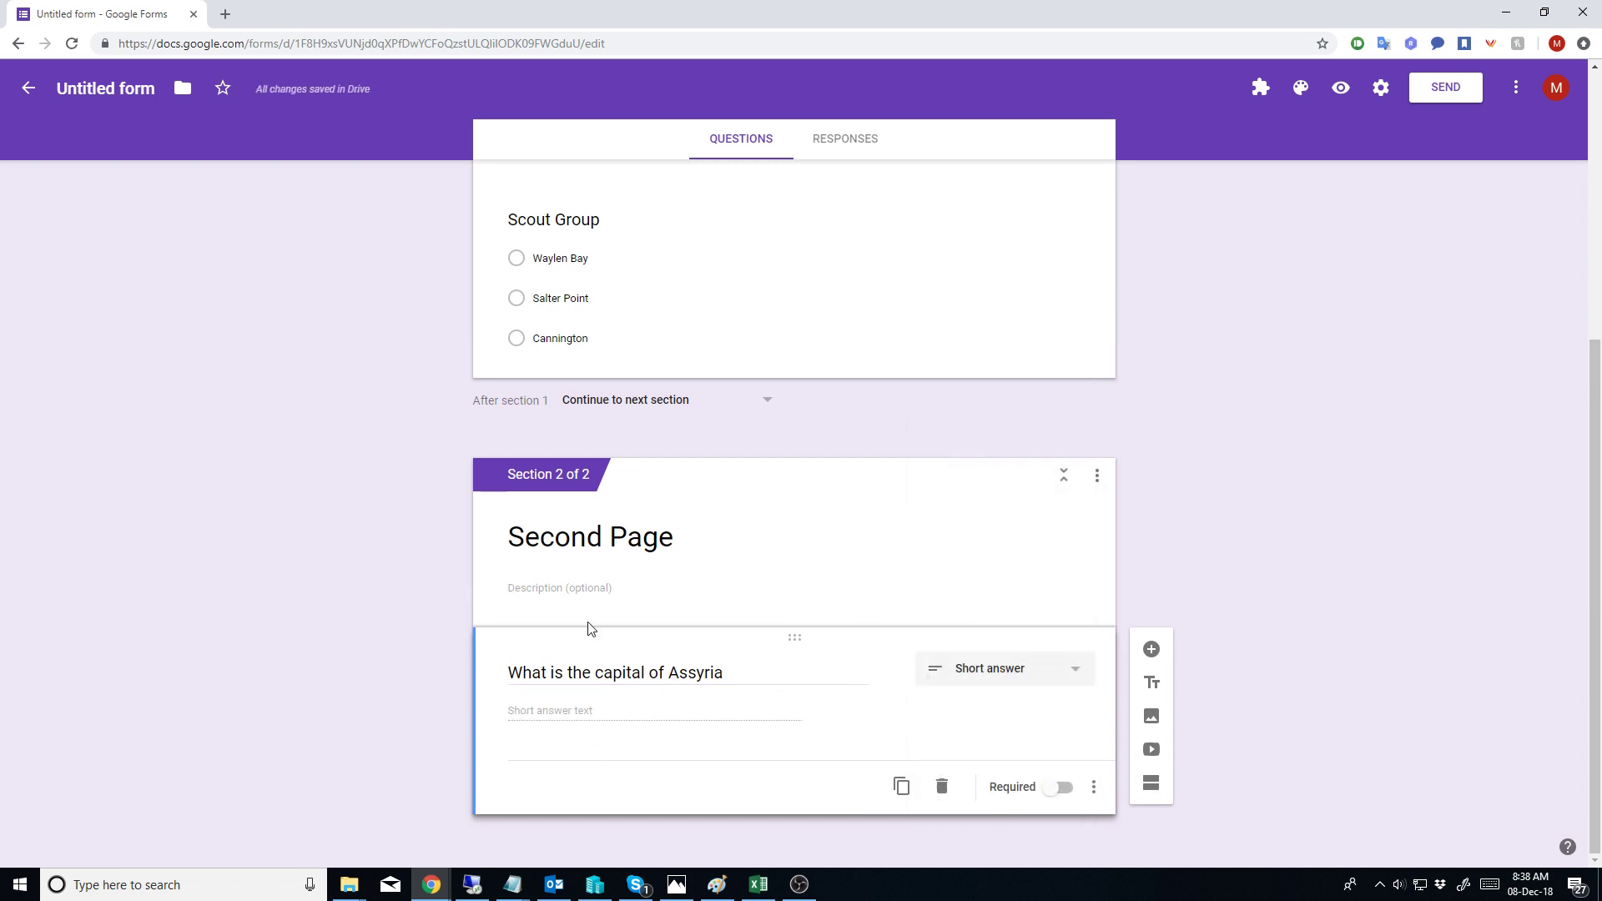
# Step: Generate the form's shortened goo.gl share link, then open a blank browser tab
pyautogui.click(1434, 93)
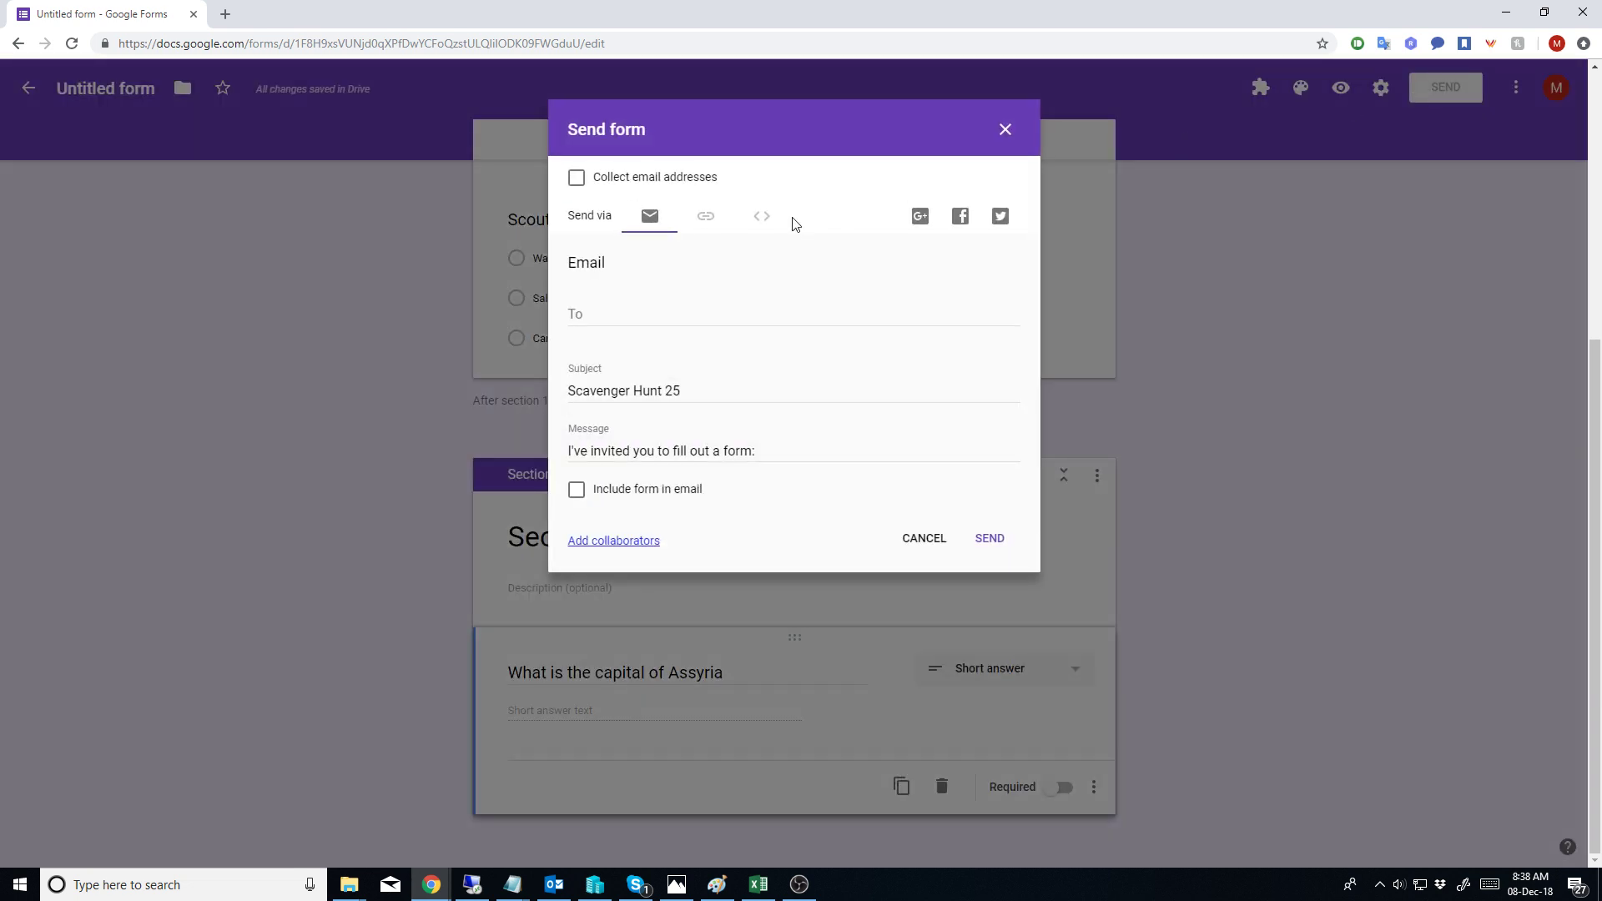
pyautogui.click(706, 218)
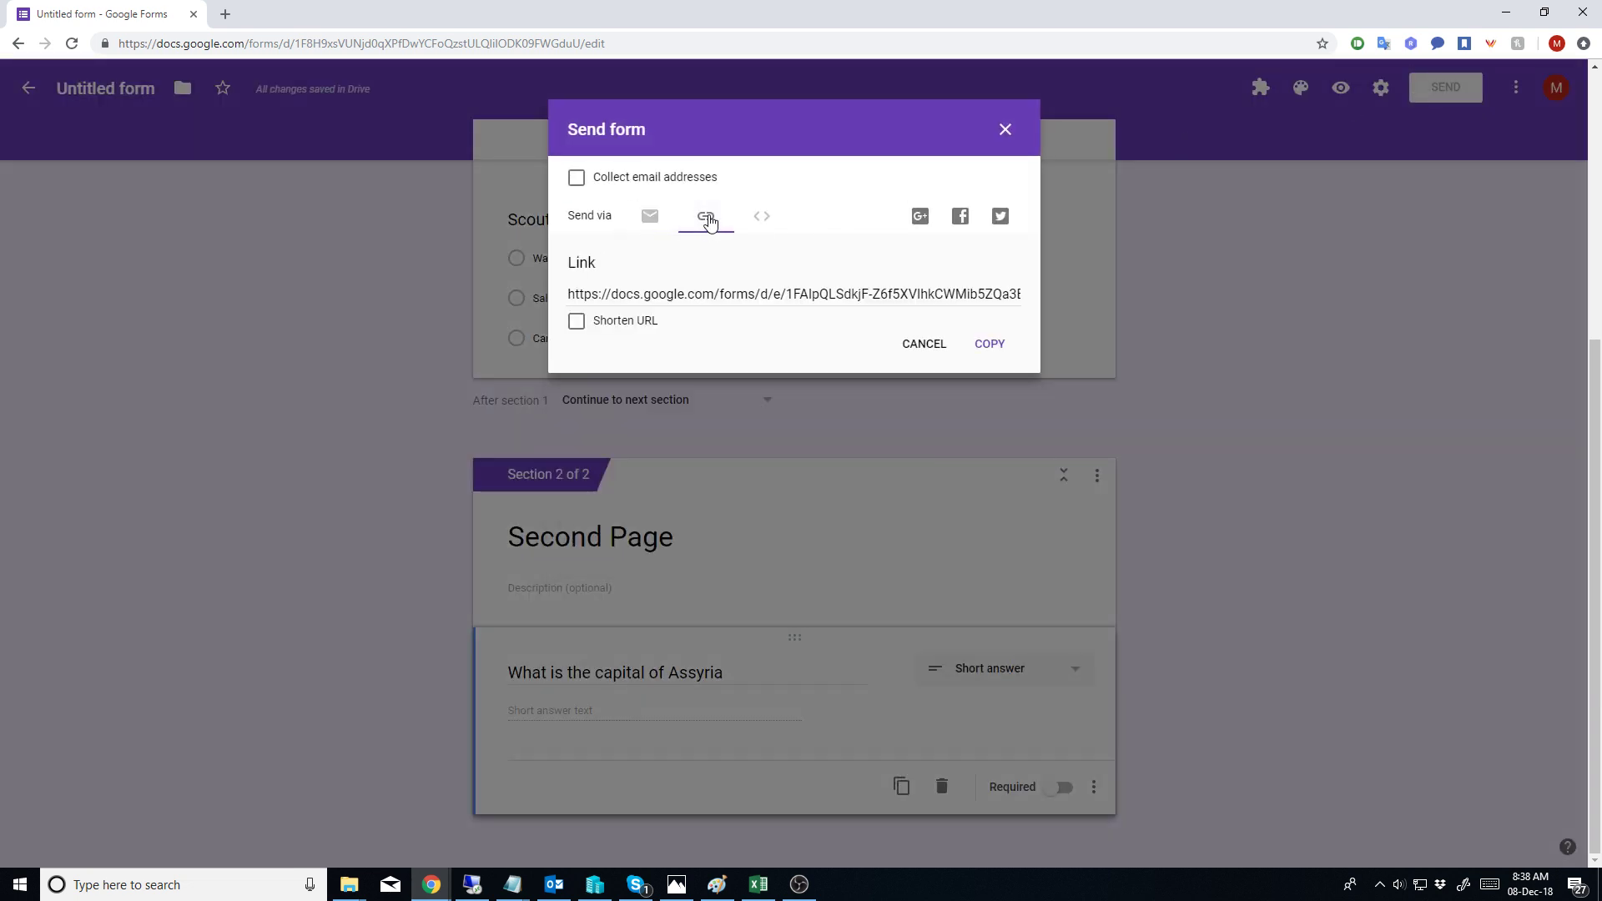
pyautogui.click(576, 322)
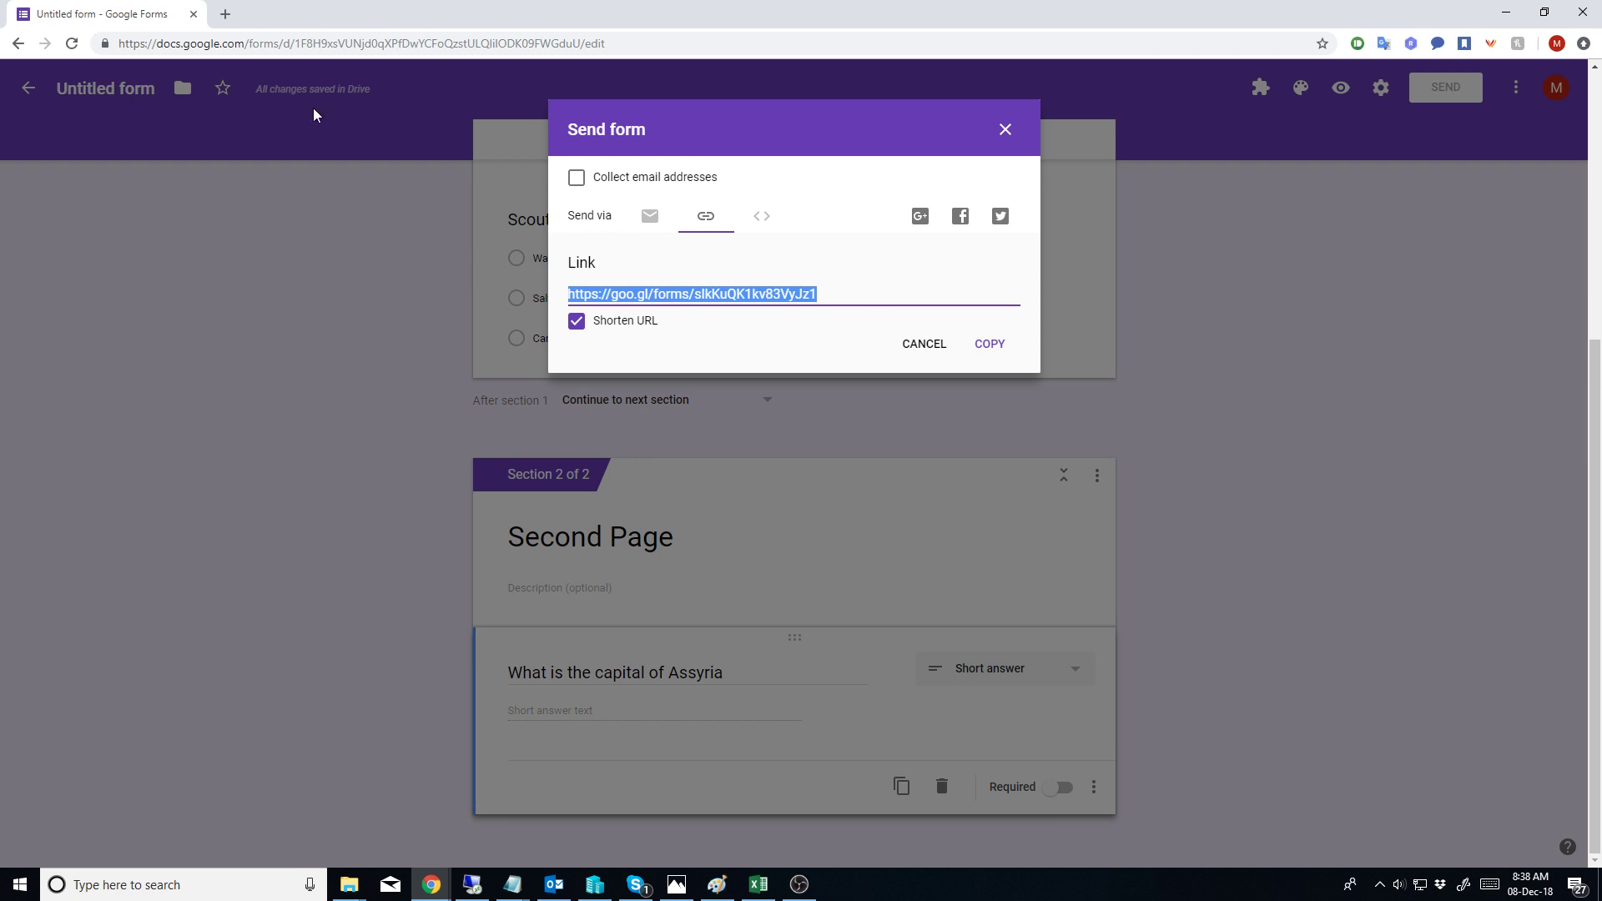
pyautogui.click(227, 16)
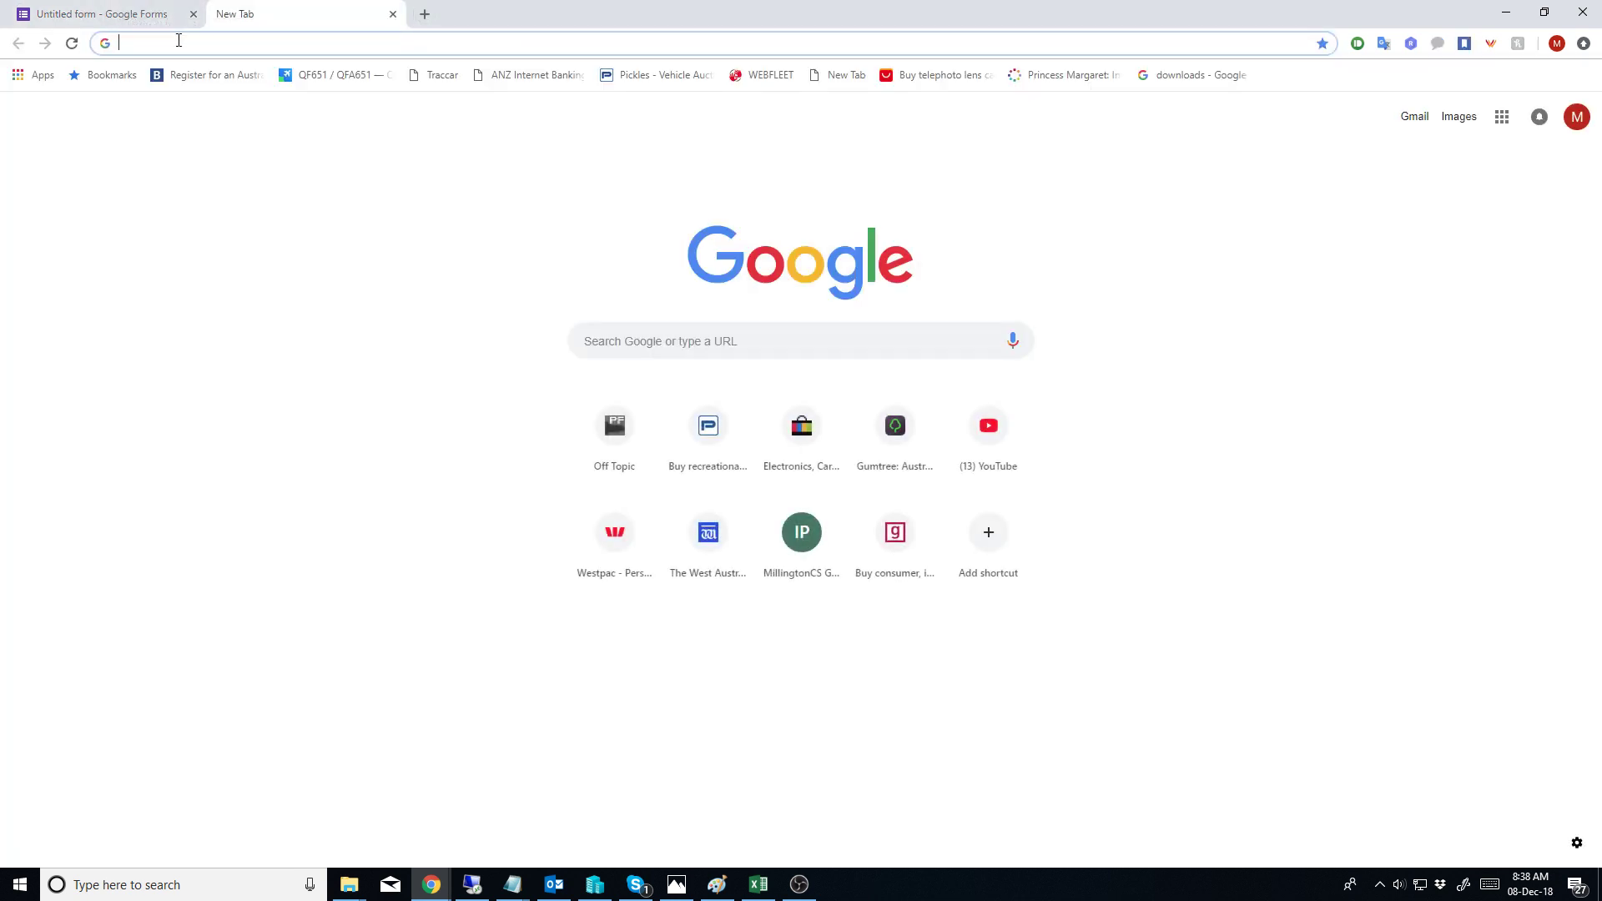
# Step: Create a QR code on qr-code-generator.com from the pasted goo.gl link
pyautogui.write('qr')
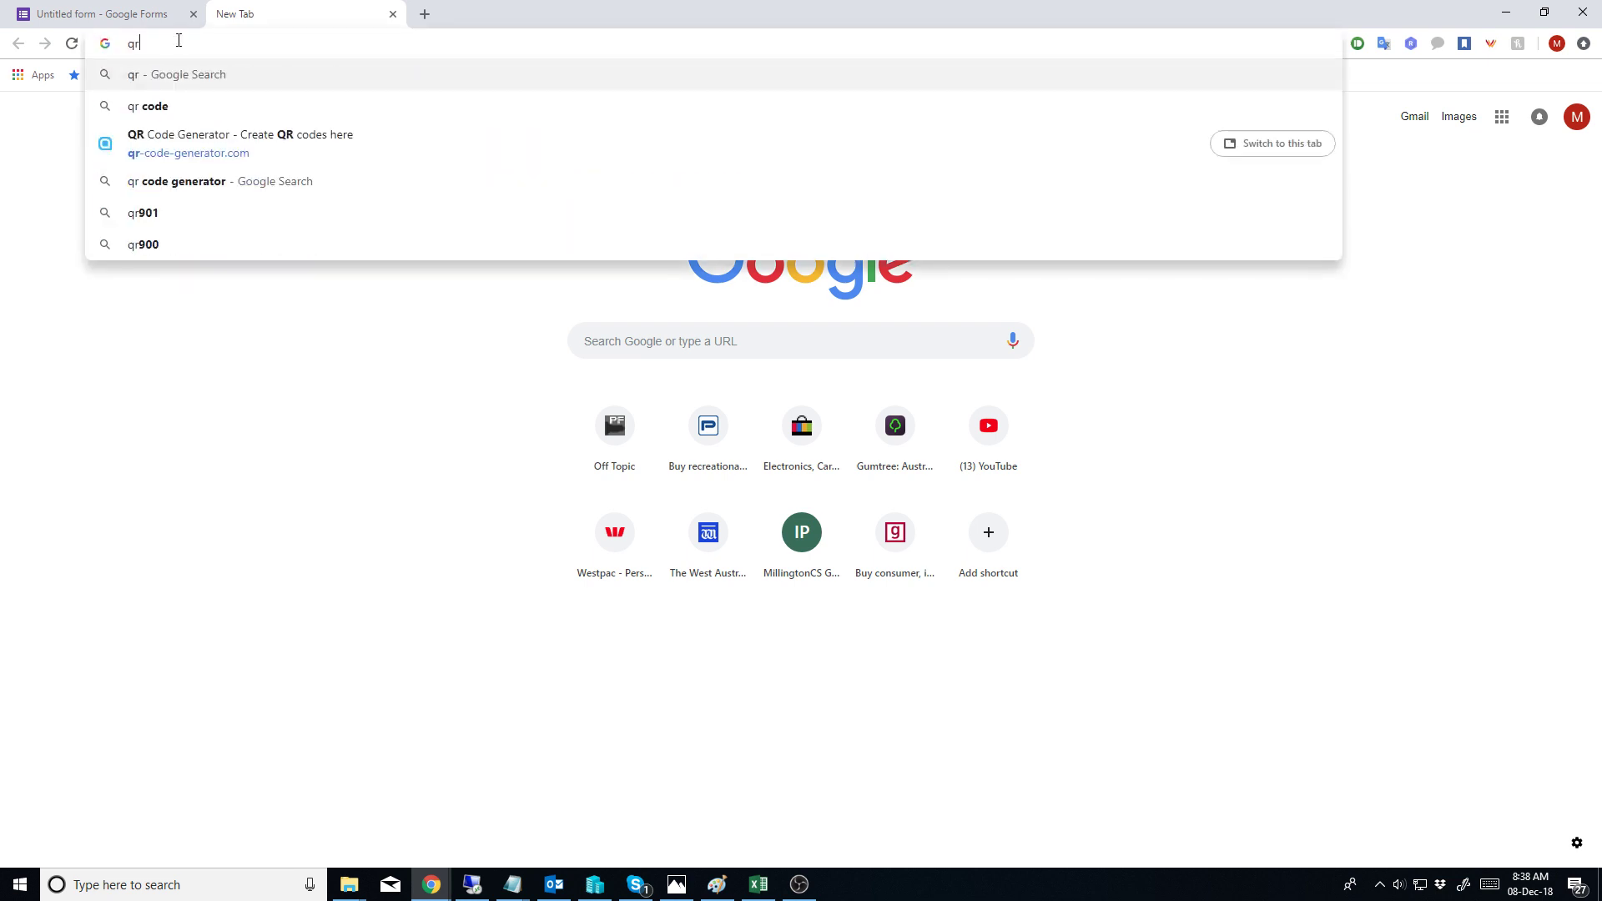
pyautogui.press('Down')
pyautogui.press('Down')
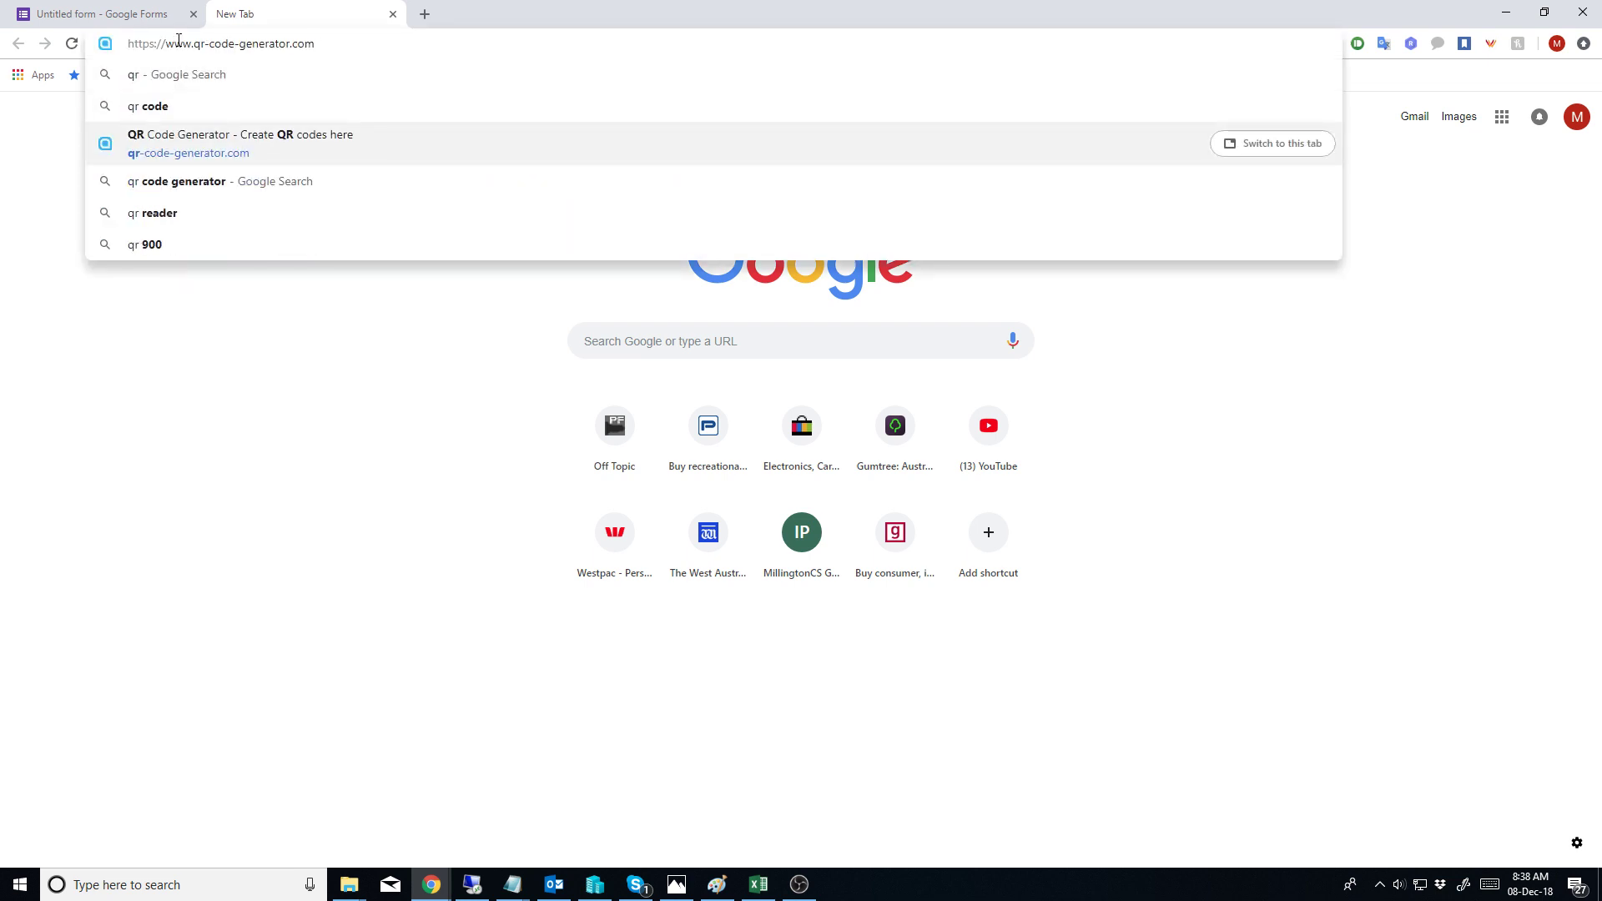
pyautogui.press('Return')
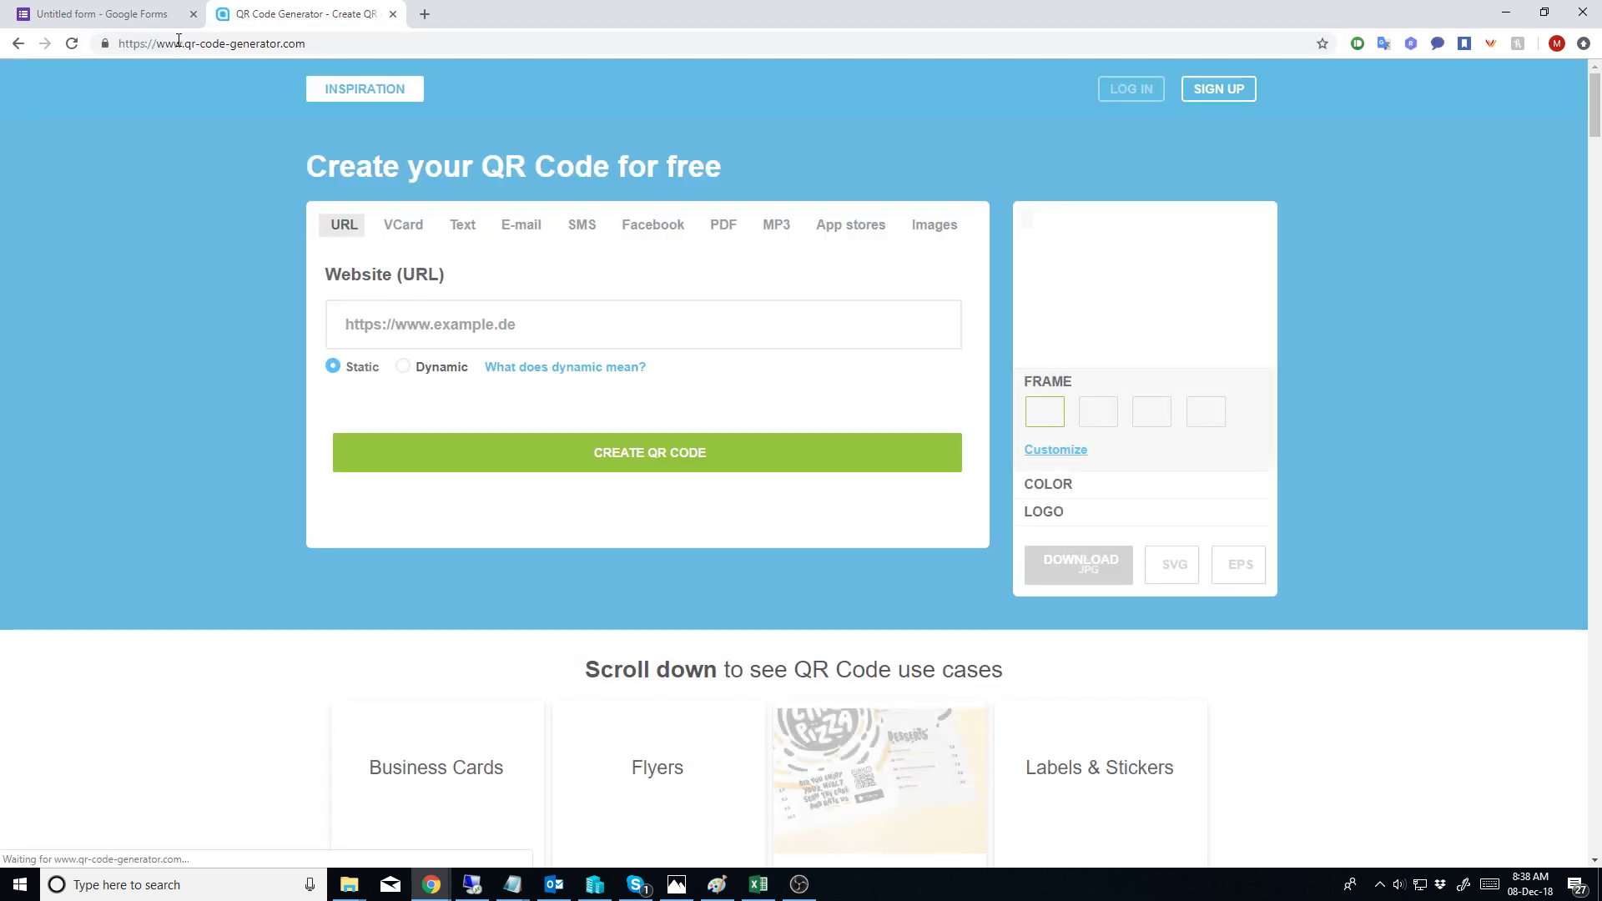
pyautogui.click(501, 354)
pyautogui.write('https://goo.gl/forms/sIkKuQK1kv83VyJz1')
pyautogui.click(679, 499)
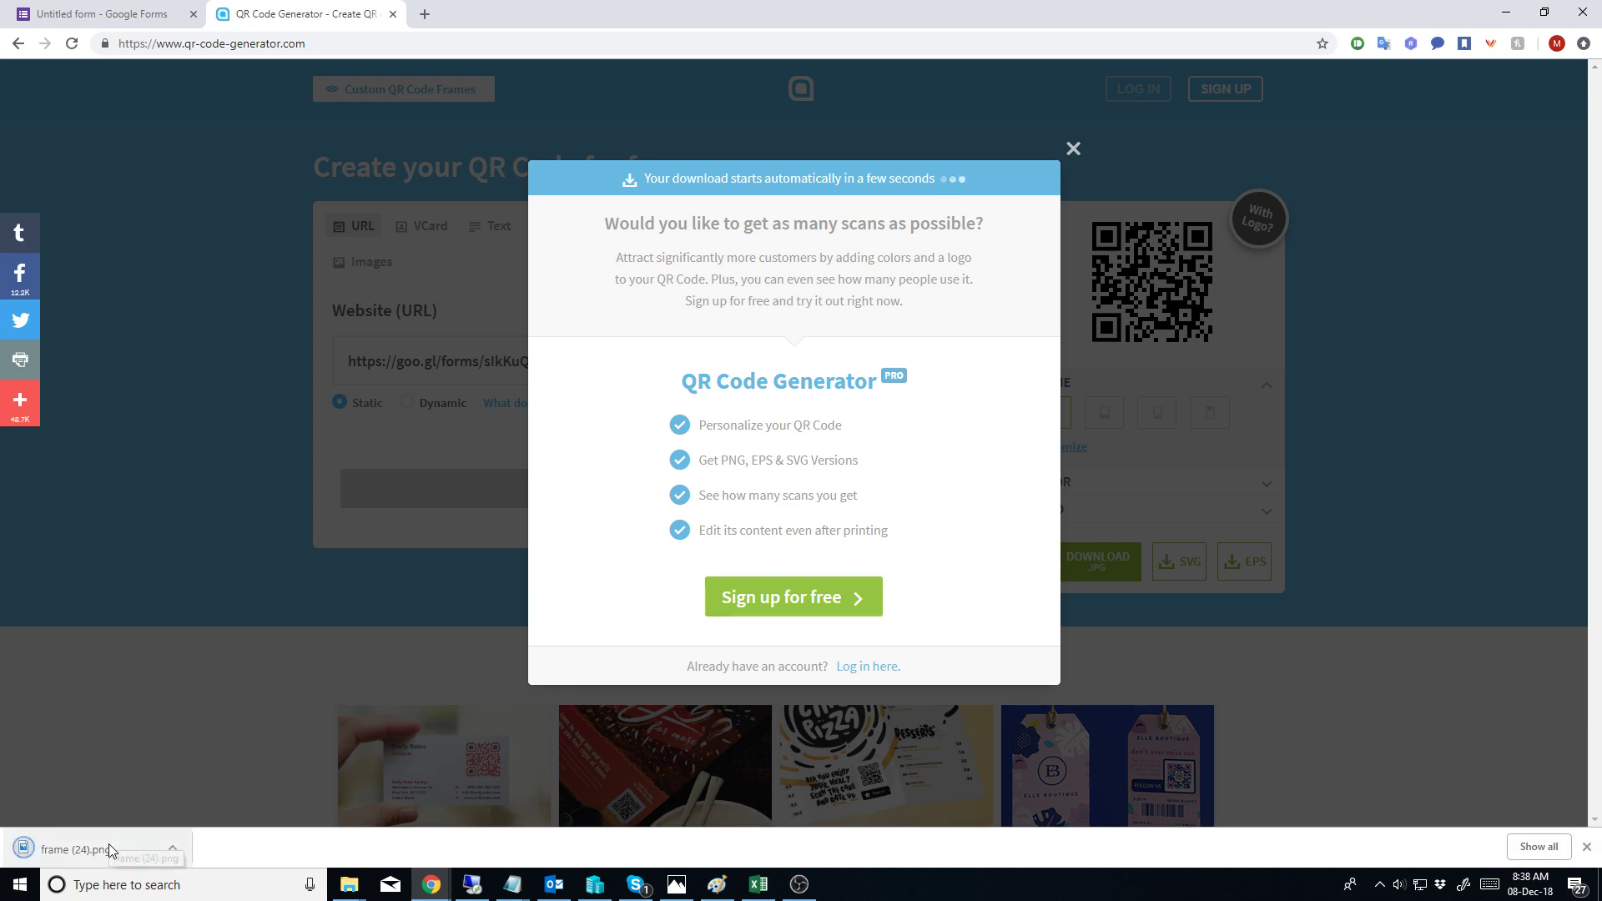
# Step: View frame (24).png in Photos, then return to the form's browser tab
pyautogui.click(109, 844)
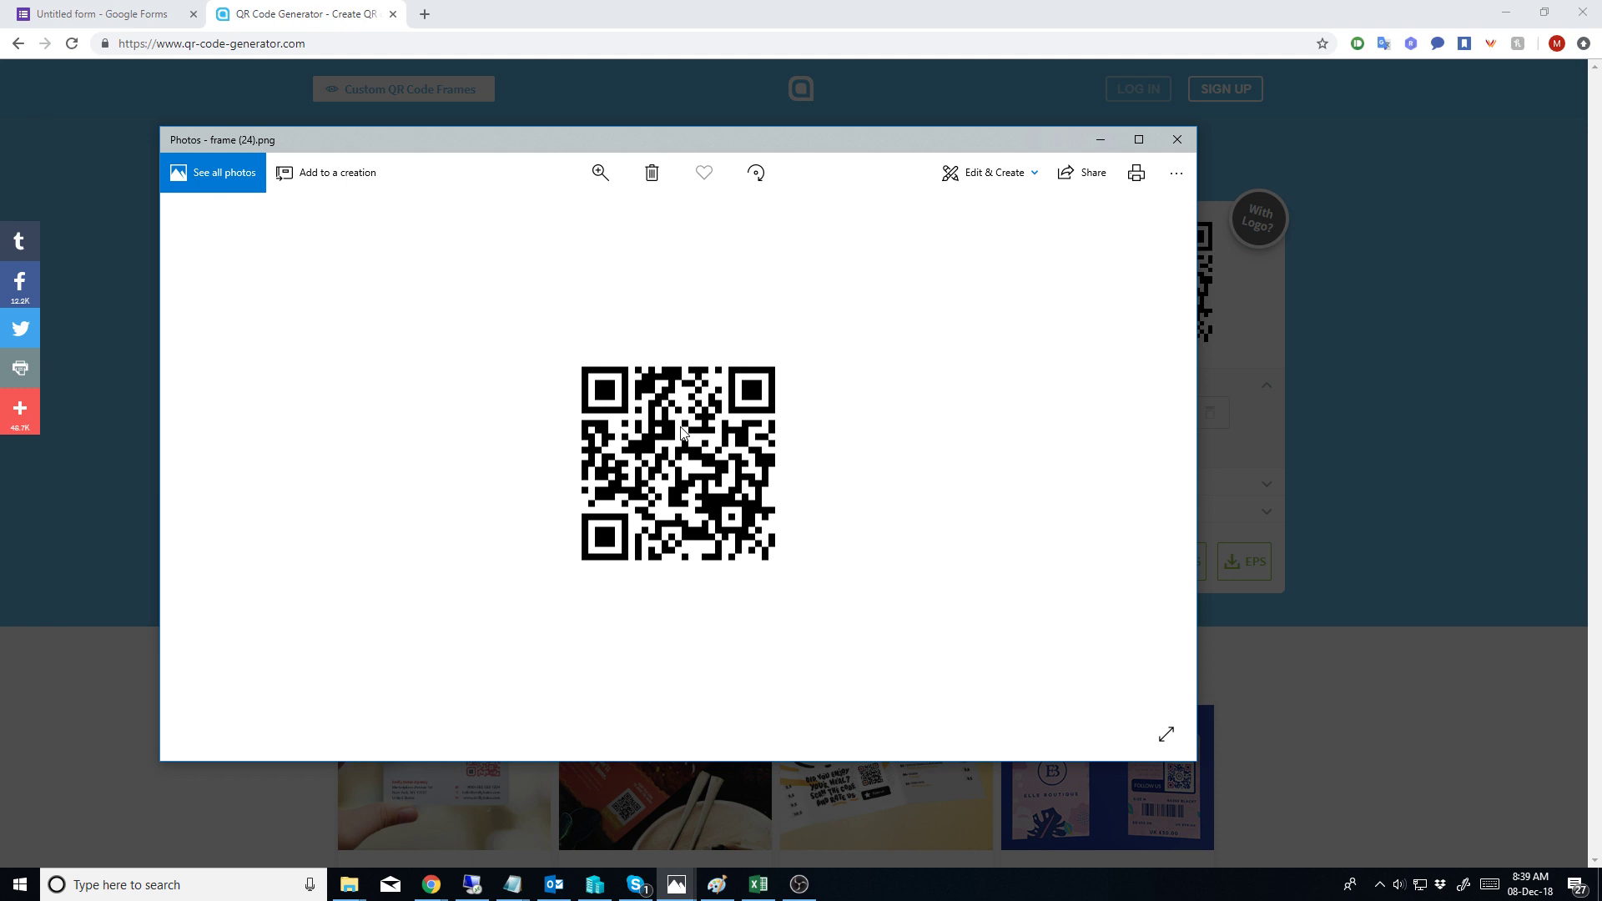
pyautogui.click(105, 14)
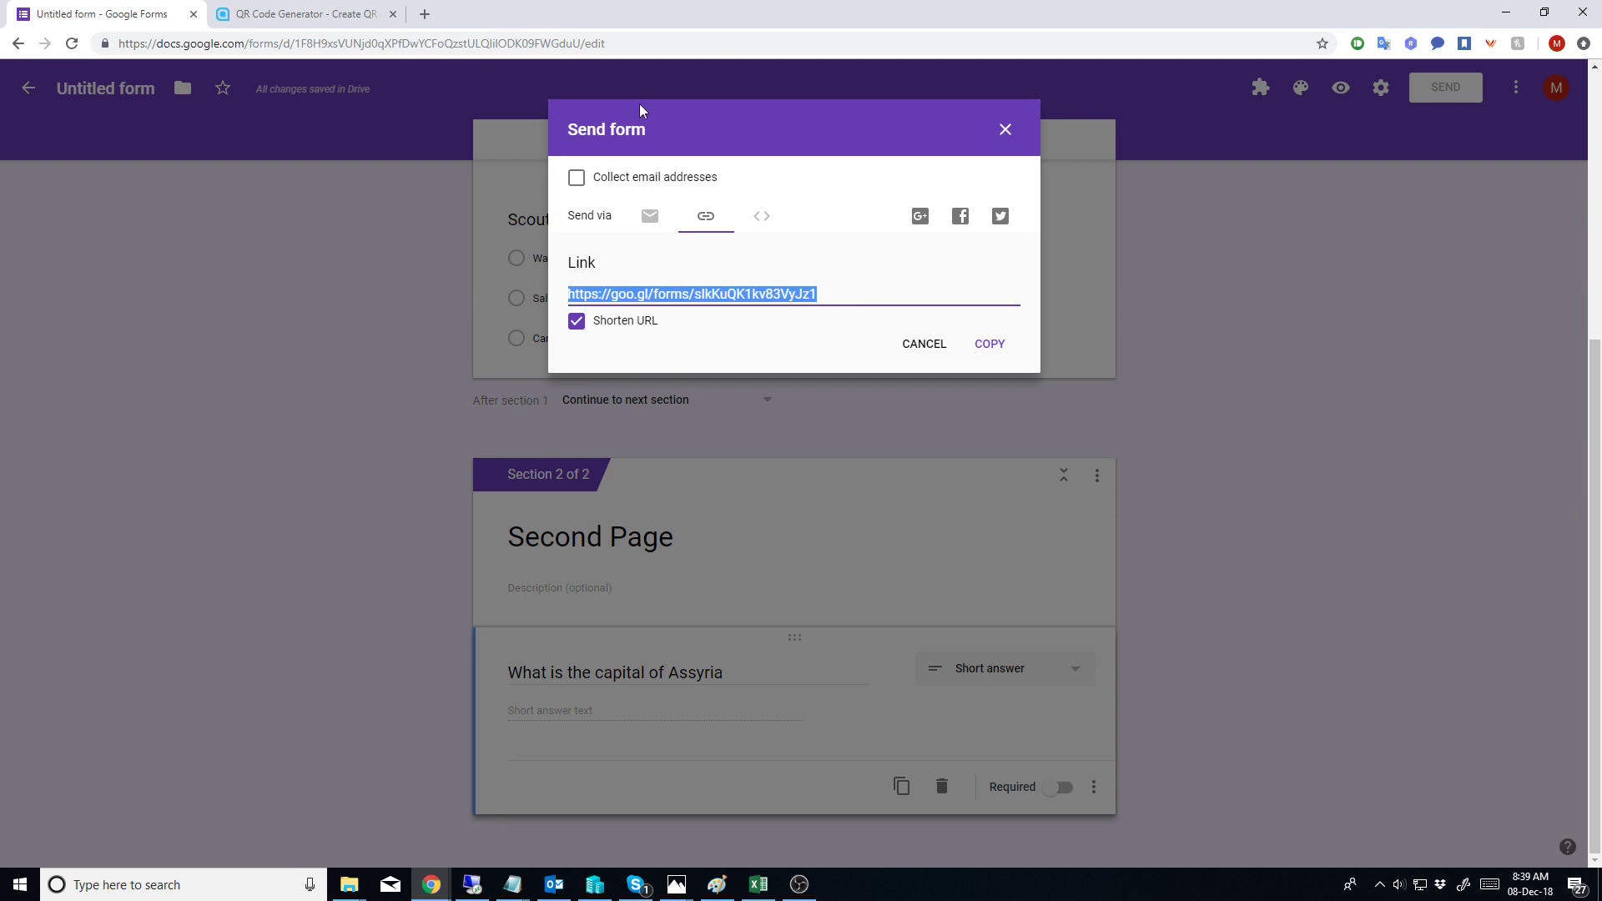
# Step: Load the form via the short link and answer age 35, a name, and Waylen Bay
pyautogui.click(425, 16)
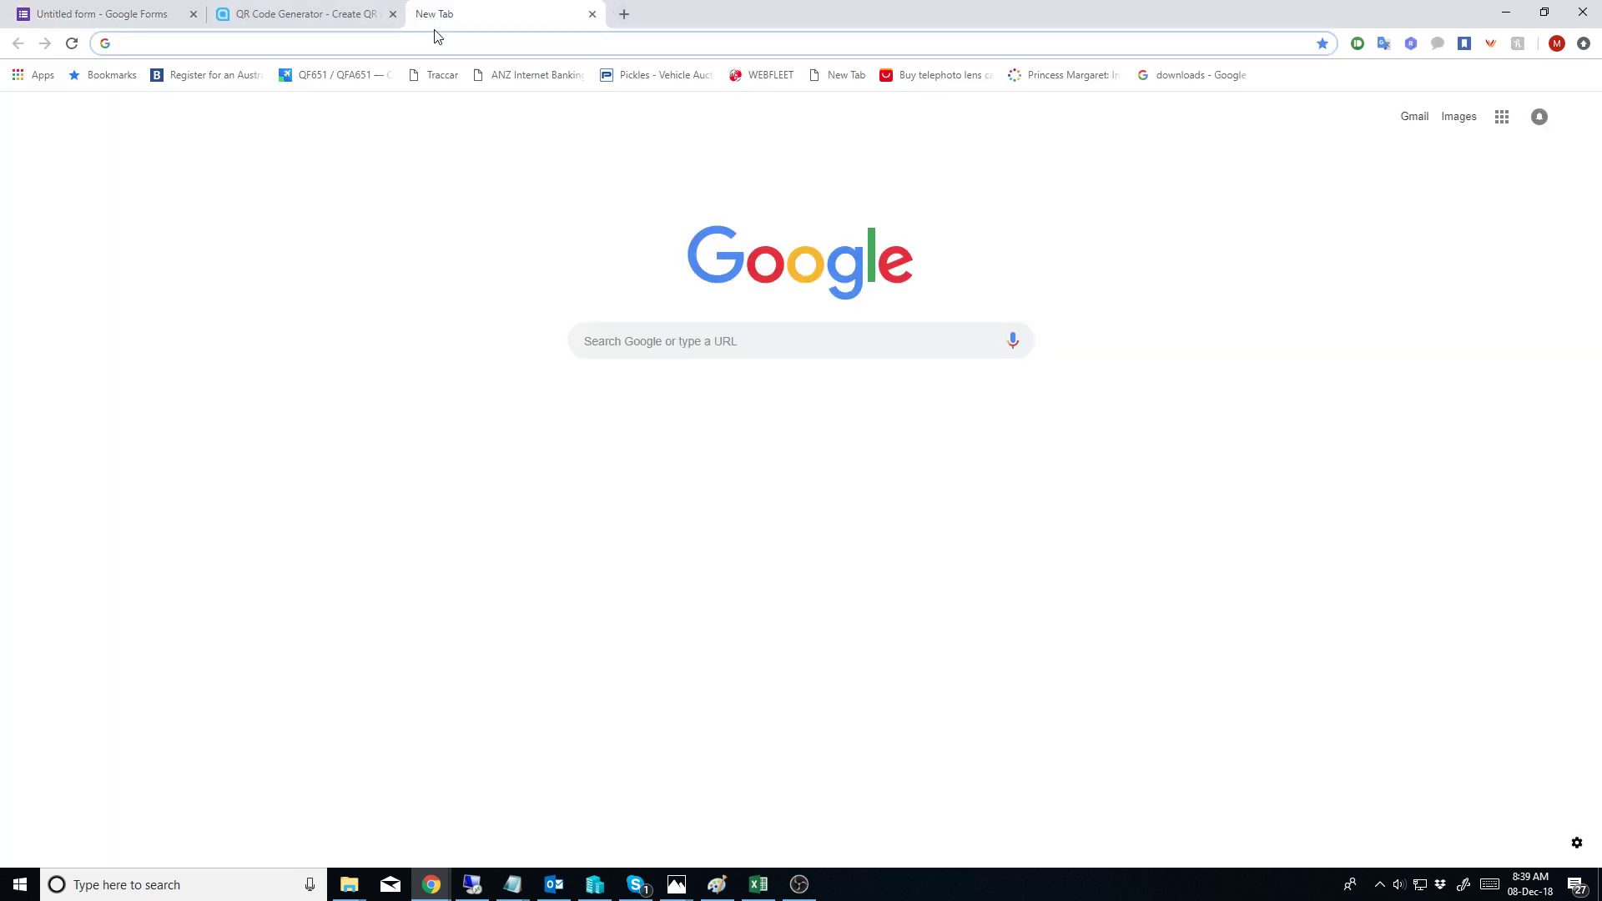
pyautogui.write('https://goo.gl/forms/slkKuQK1kv83VyJz1')
pyautogui.press('Return')
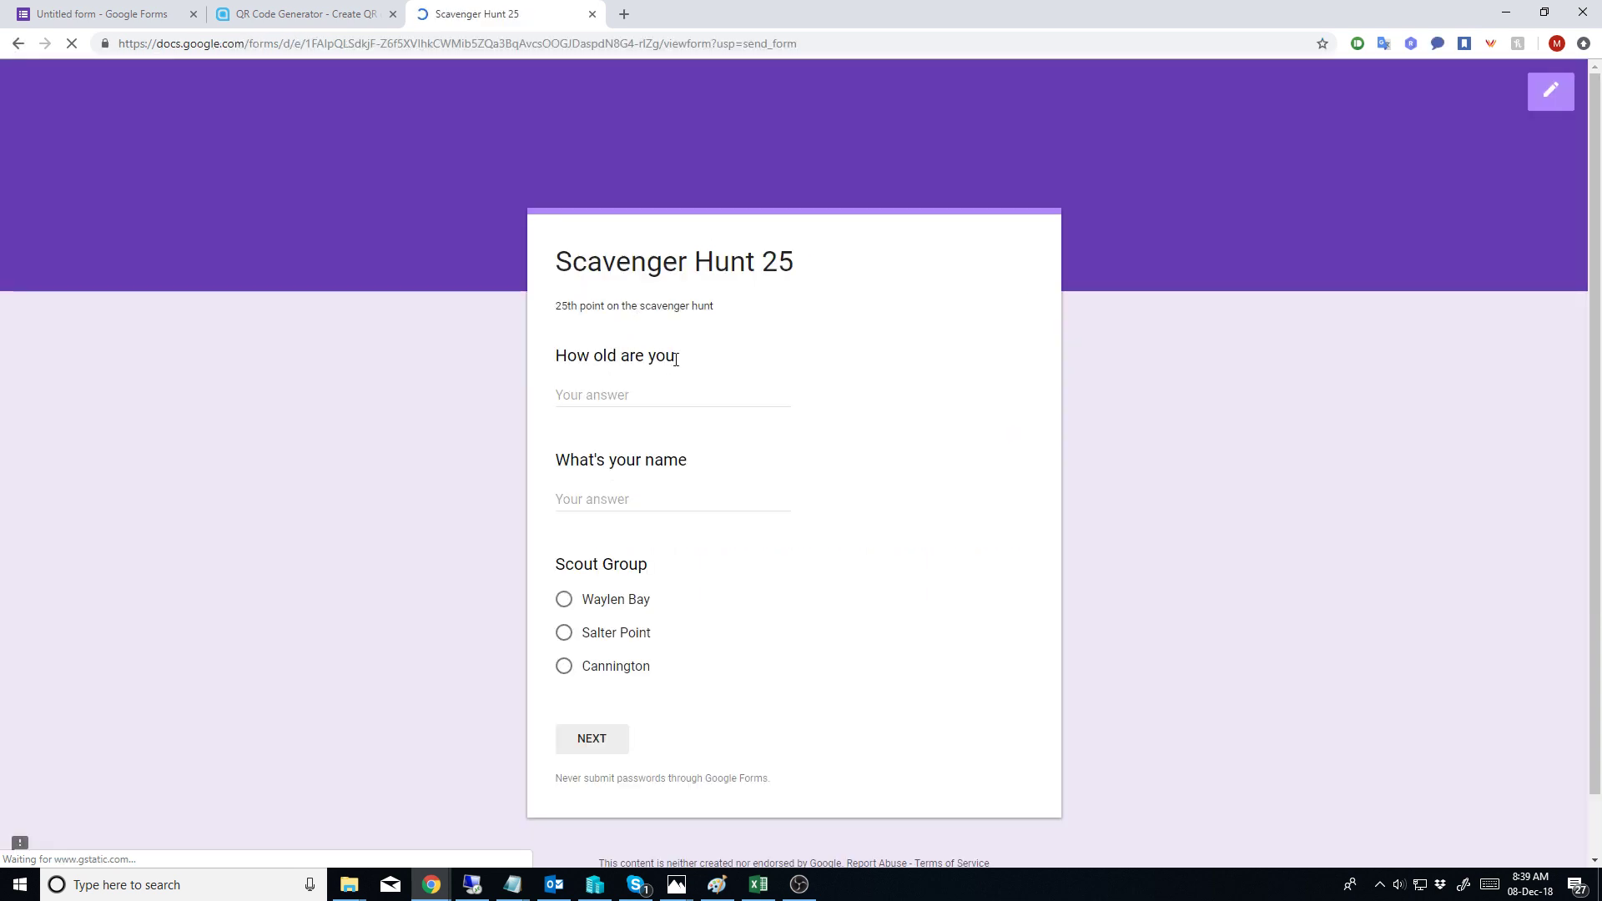
pyautogui.click(627, 398)
pyautogui.write('35')
pyautogui.press('Tab')
pyautogui.write('Mark Peters')
pyautogui.click(564, 600)
# Step: Answer 'I don't know' on the second page, submit, and return to the editor
pyautogui.click(604, 741)
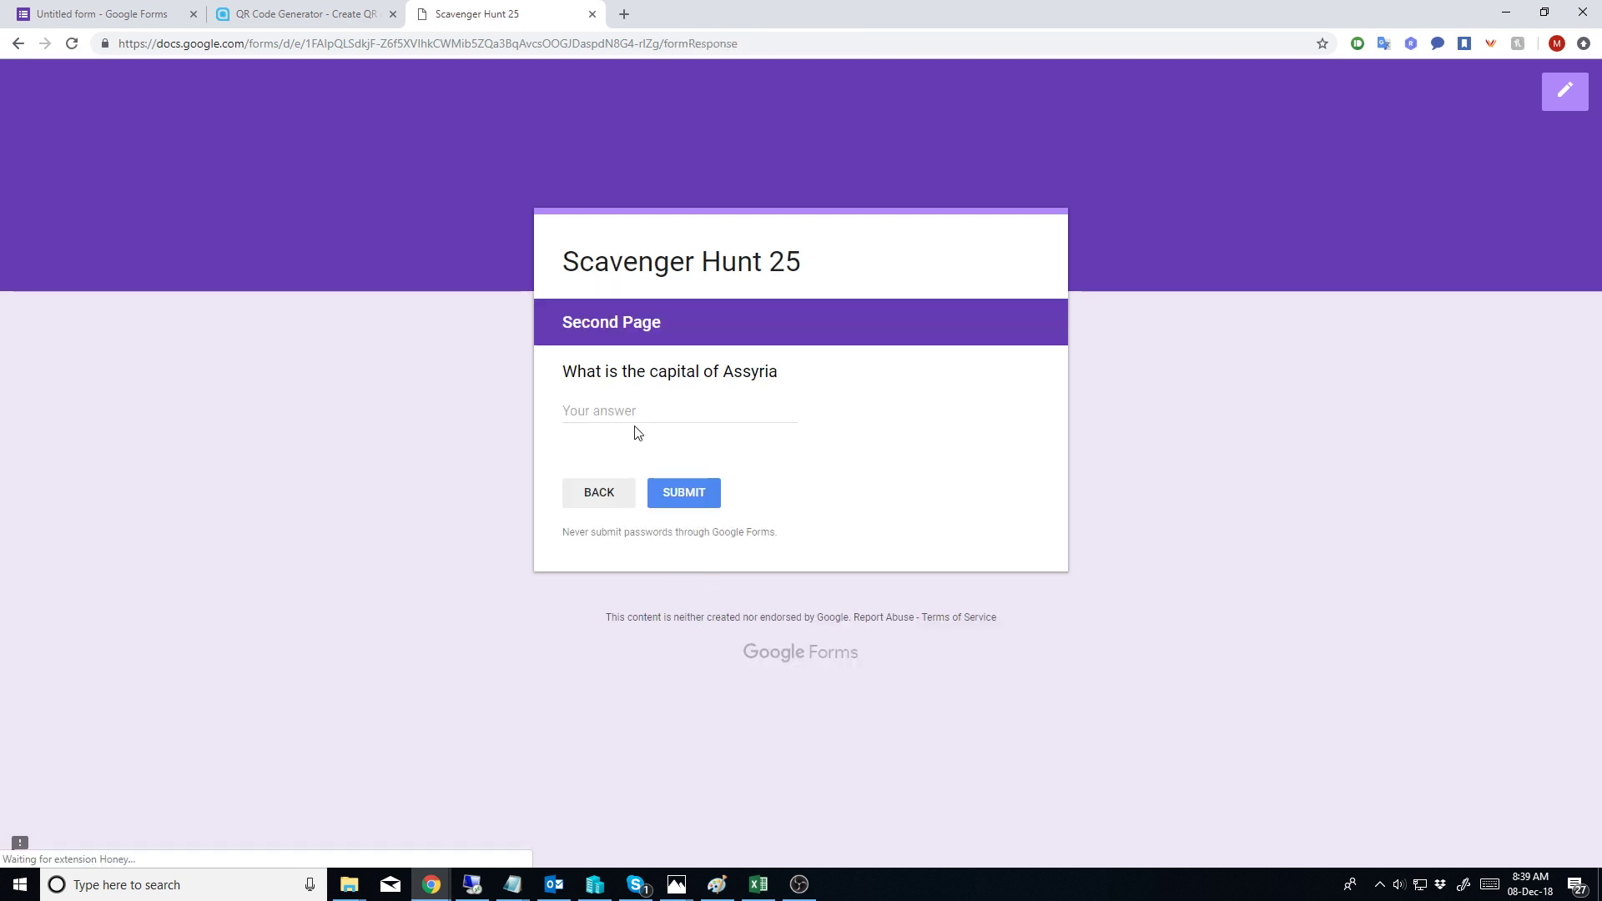
pyautogui.click(649, 403)
pyautogui.write('I do')
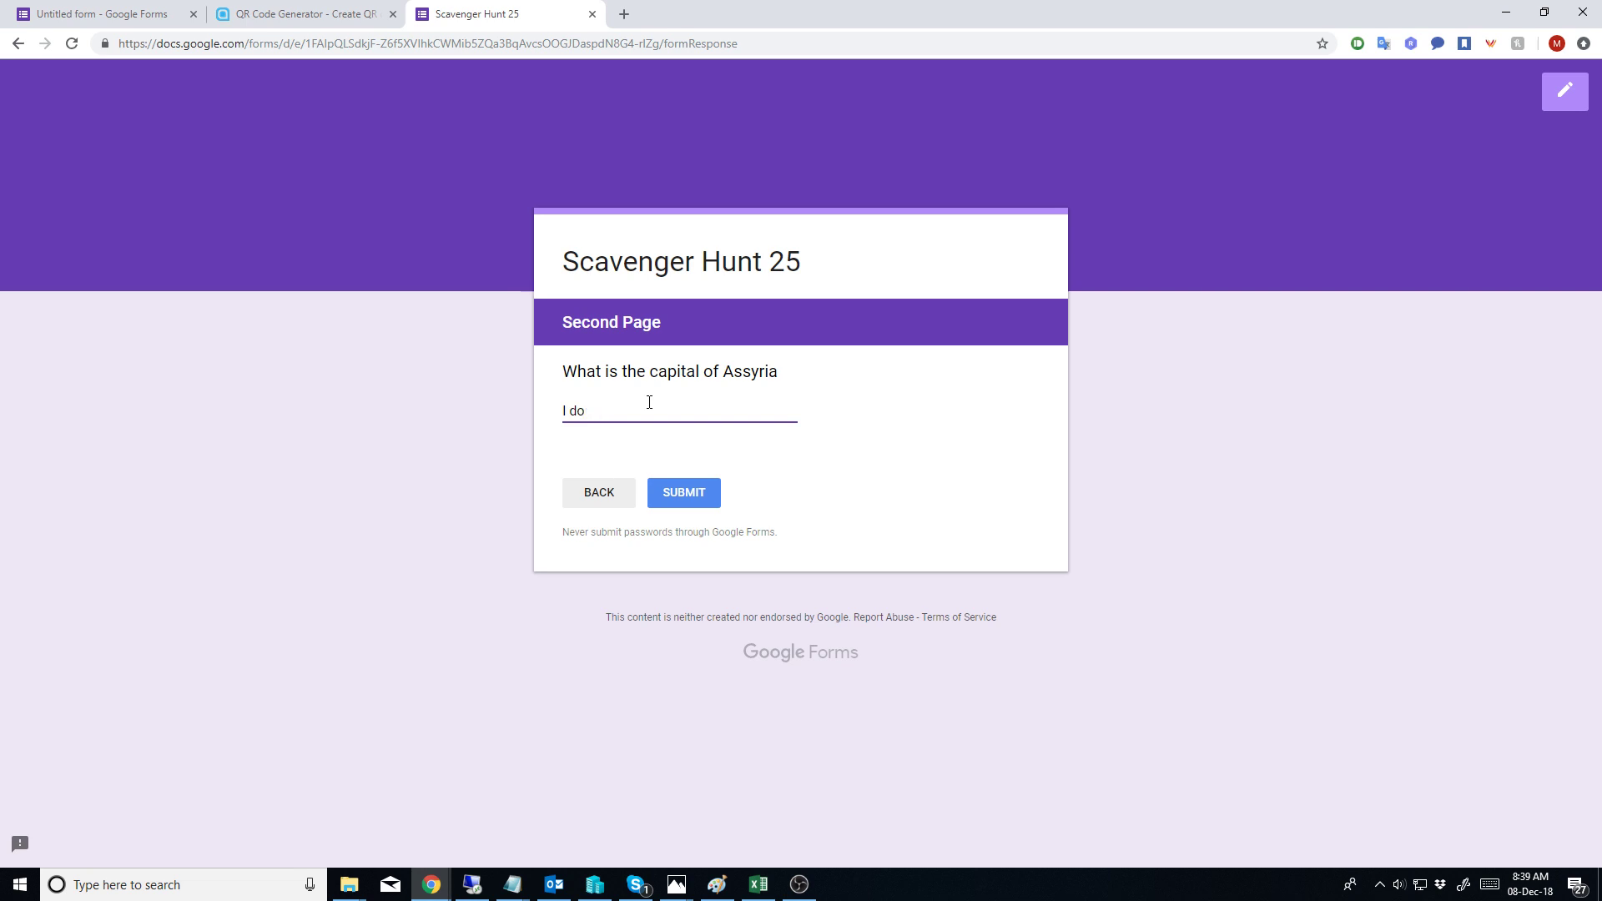
pyautogui.write("n't know")
pyautogui.click(703, 497)
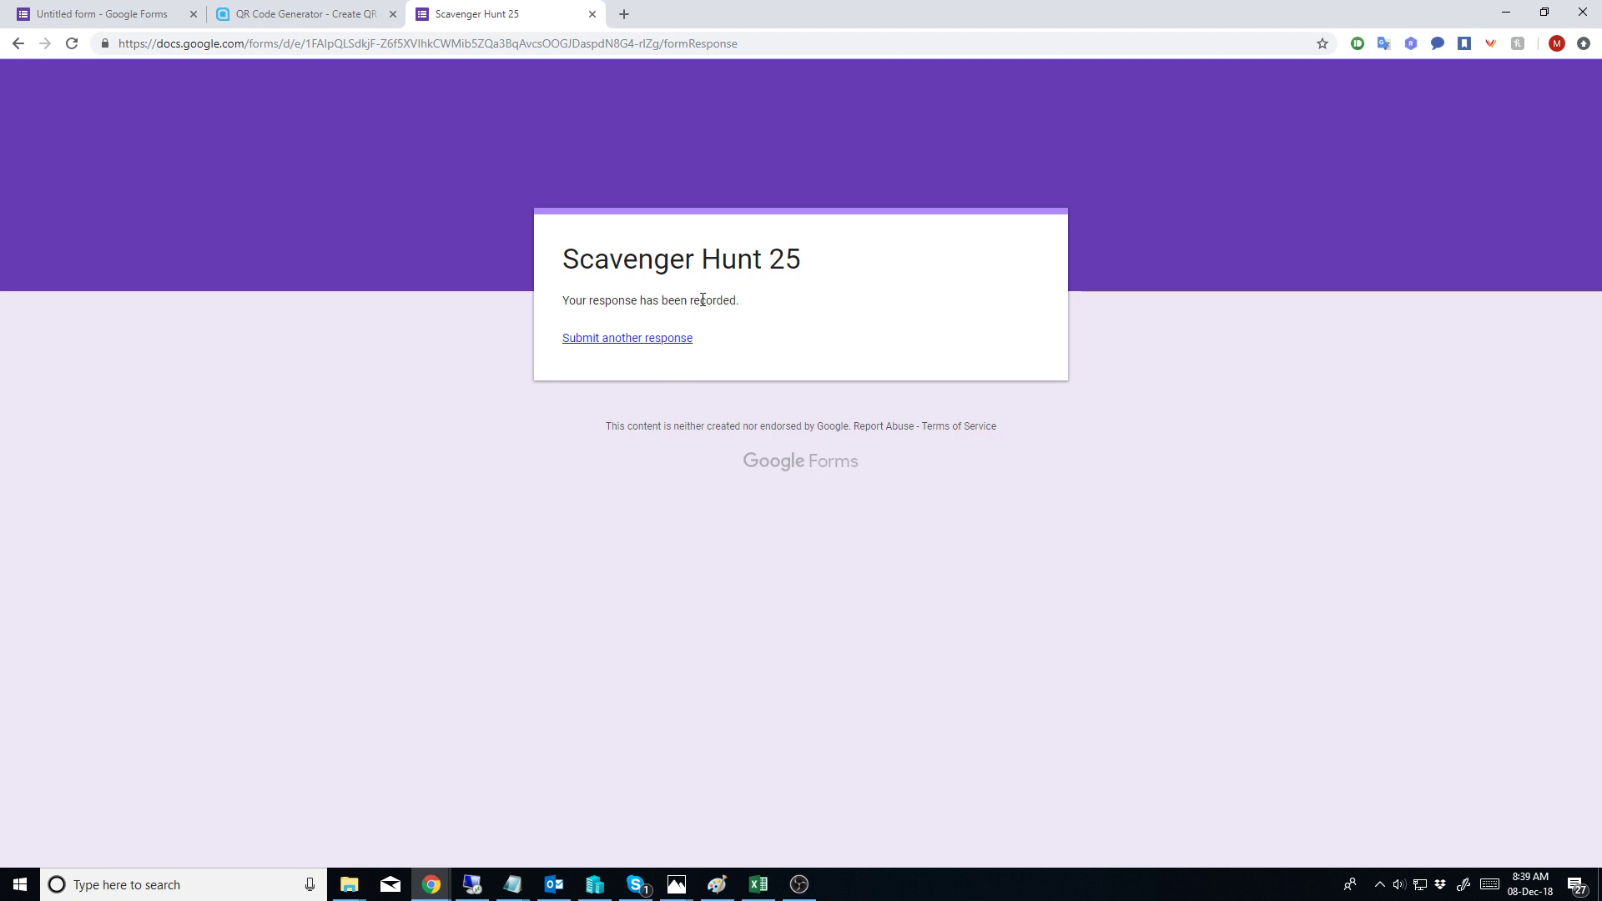
pyautogui.moveTo(742, 302); pyautogui.dragTo(576, 301)
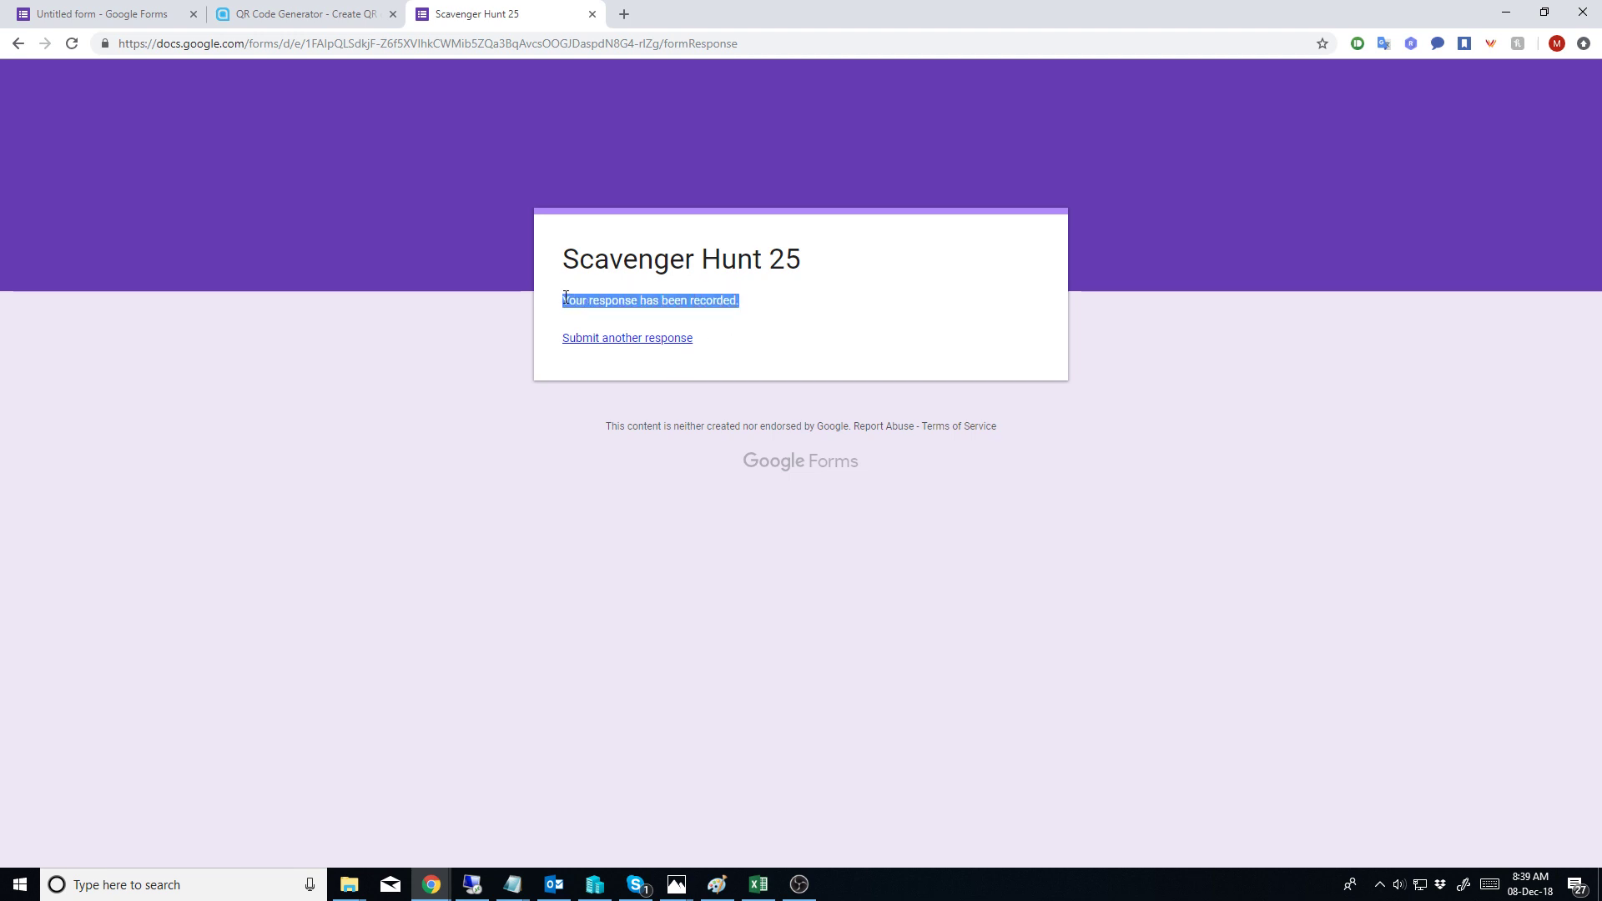
pyautogui.click(150, 14)
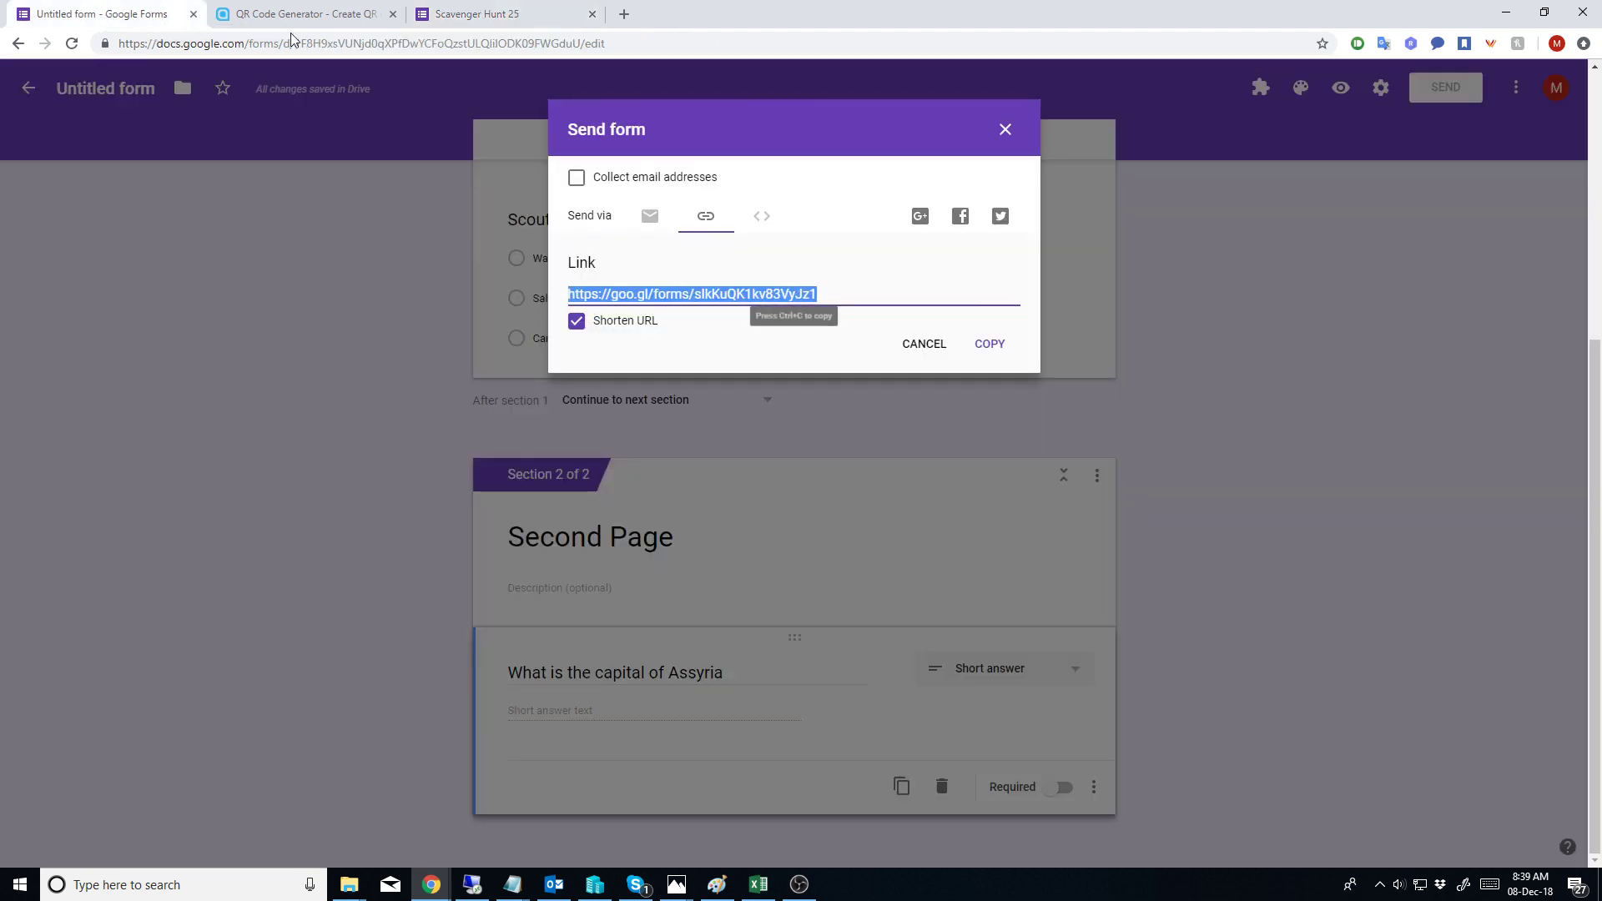
pyautogui.click(1006, 131)
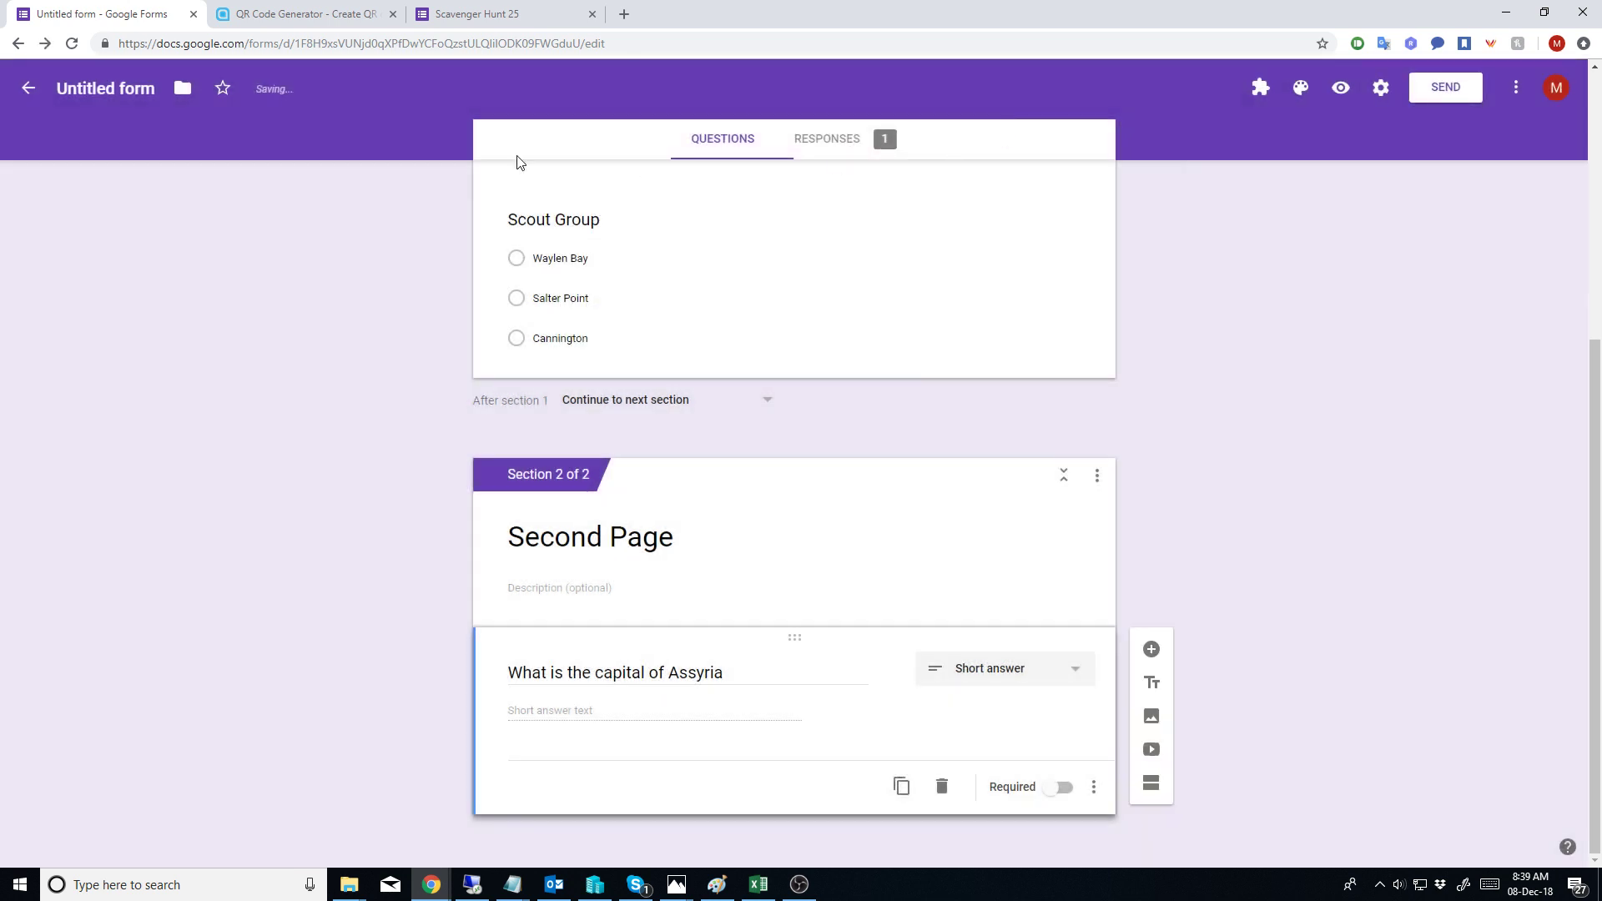
# Step: Review the Responses summary for the single test submission
pyautogui.click(856, 151)
pyautogui.rightClick(839, 163)
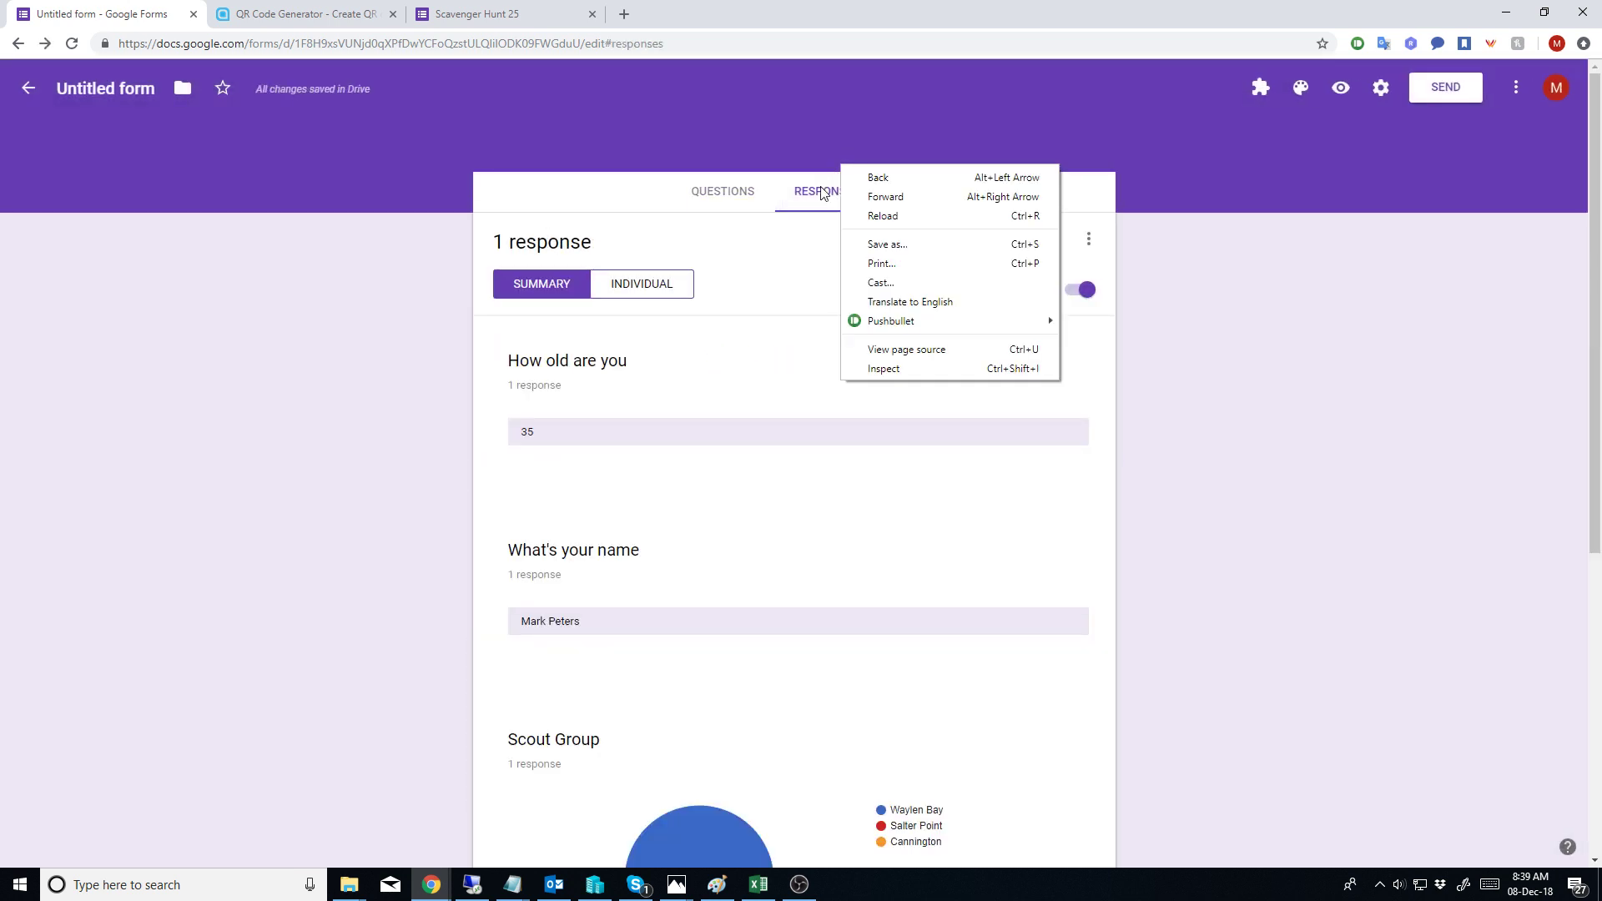
pyautogui.click(705, 500)
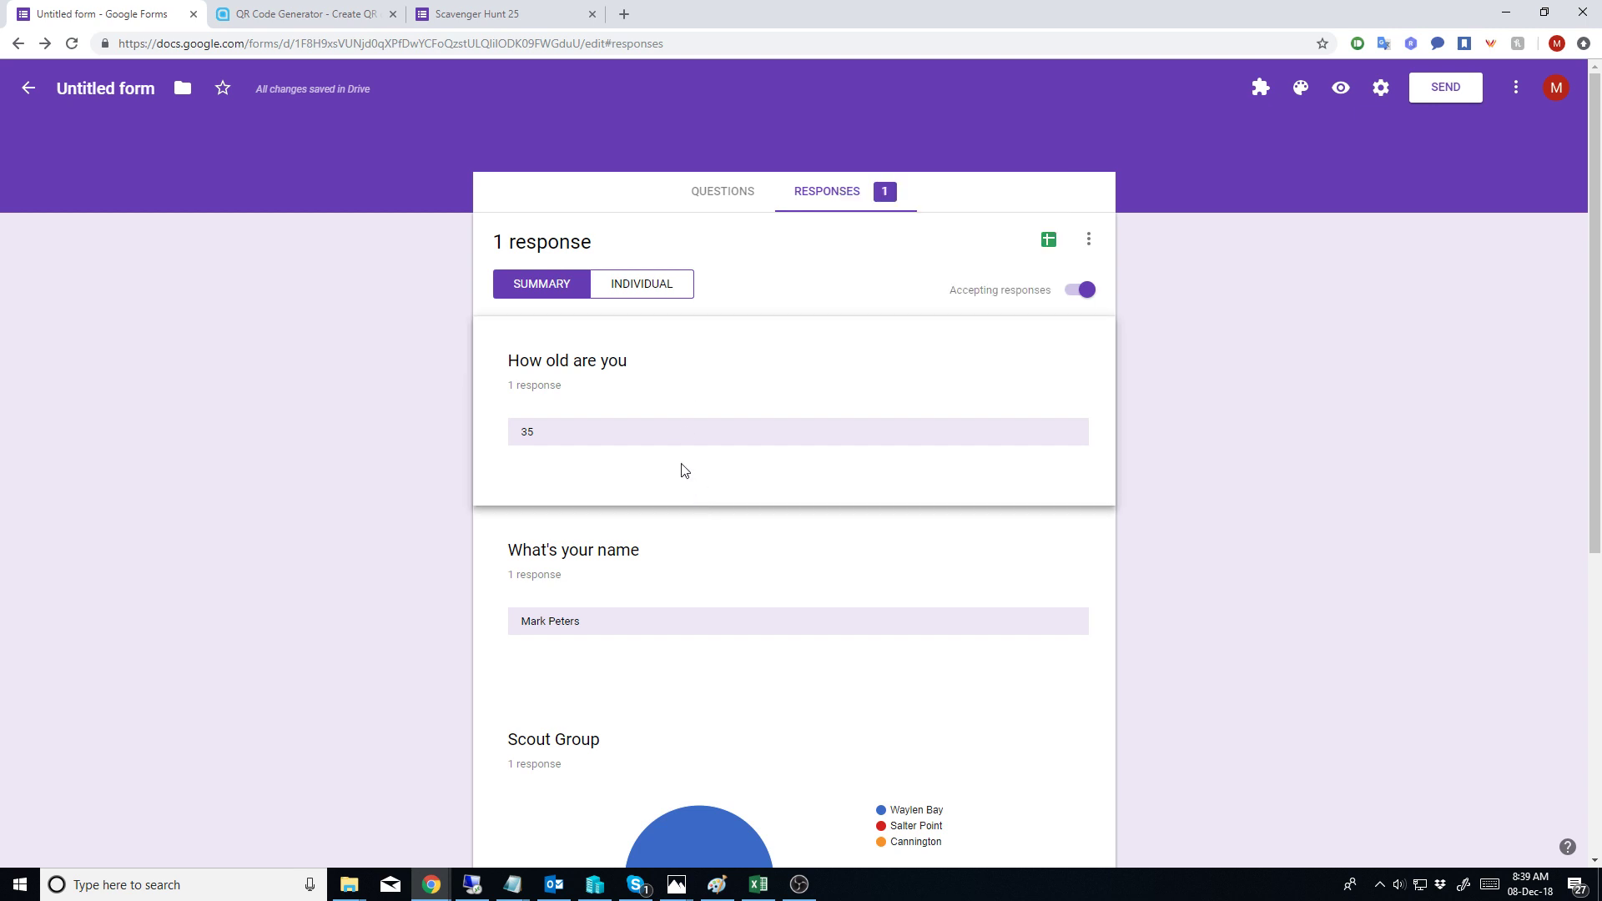
pyautogui.scroll(-5, 681, 467)
pyautogui.scroll(5, 683, 467)
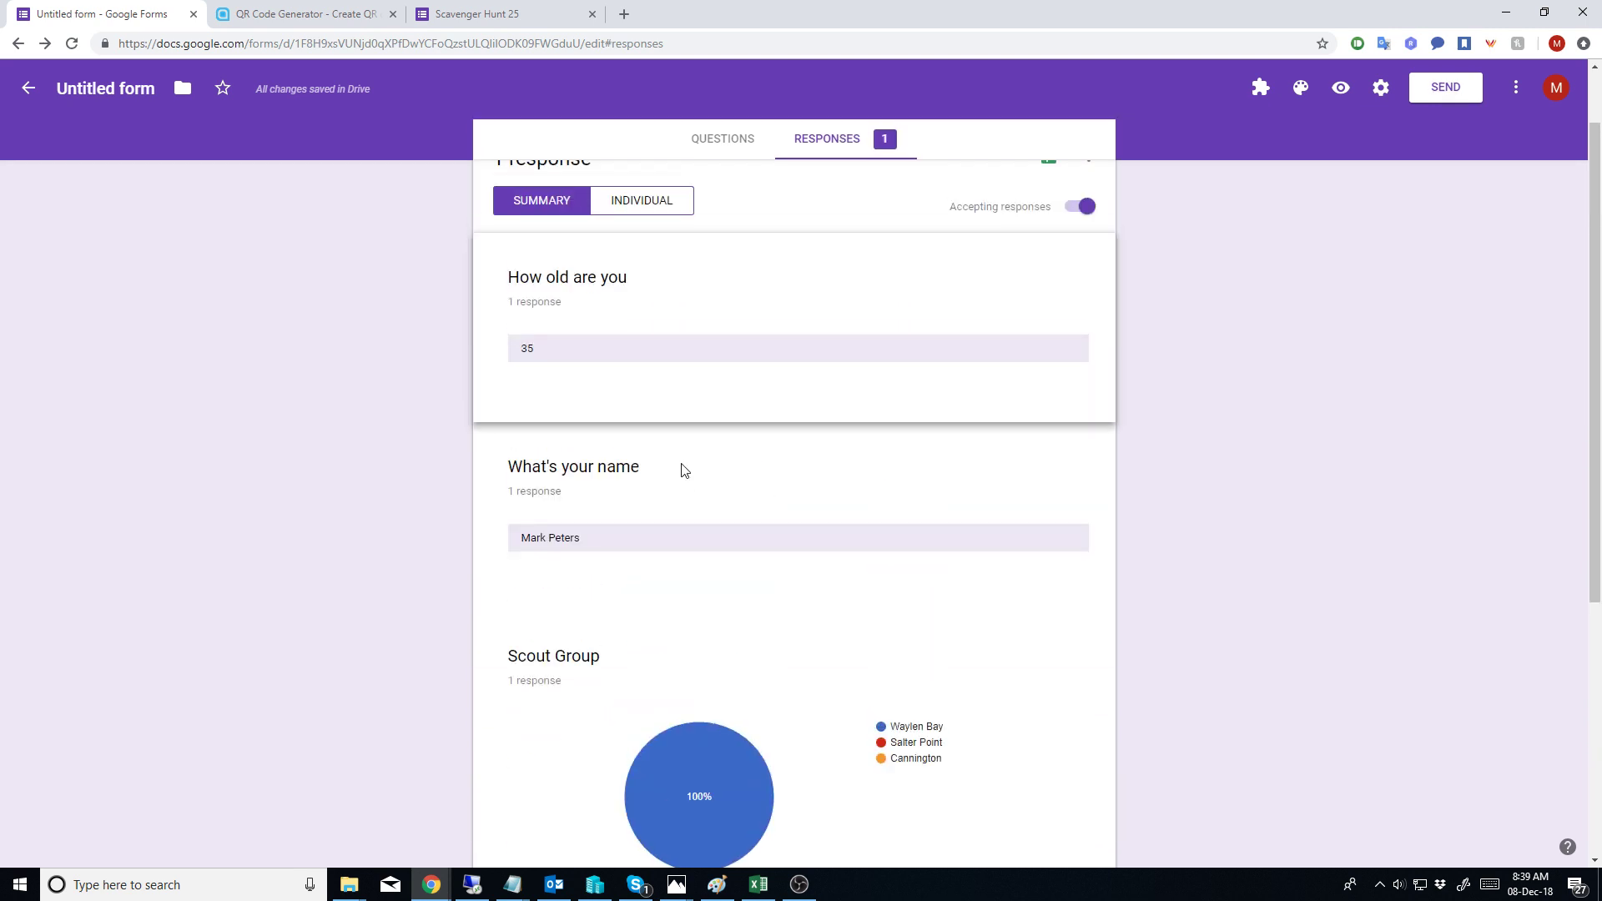
pyautogui.scroll(-6, 692, 467)
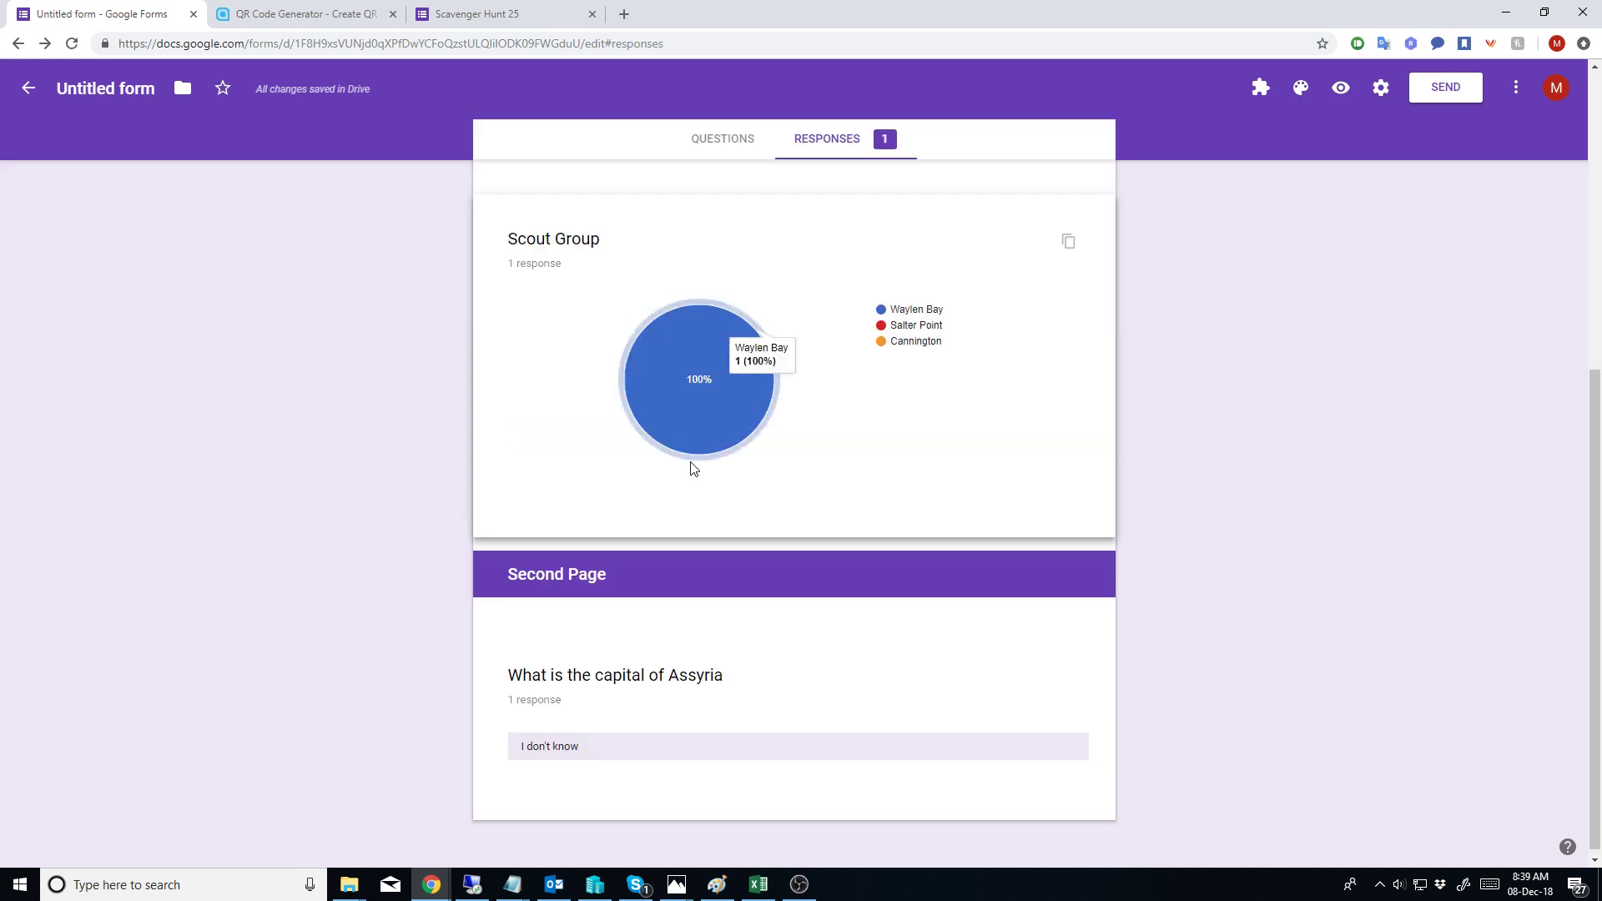
pyautogui.scroll(6, 691, 465)
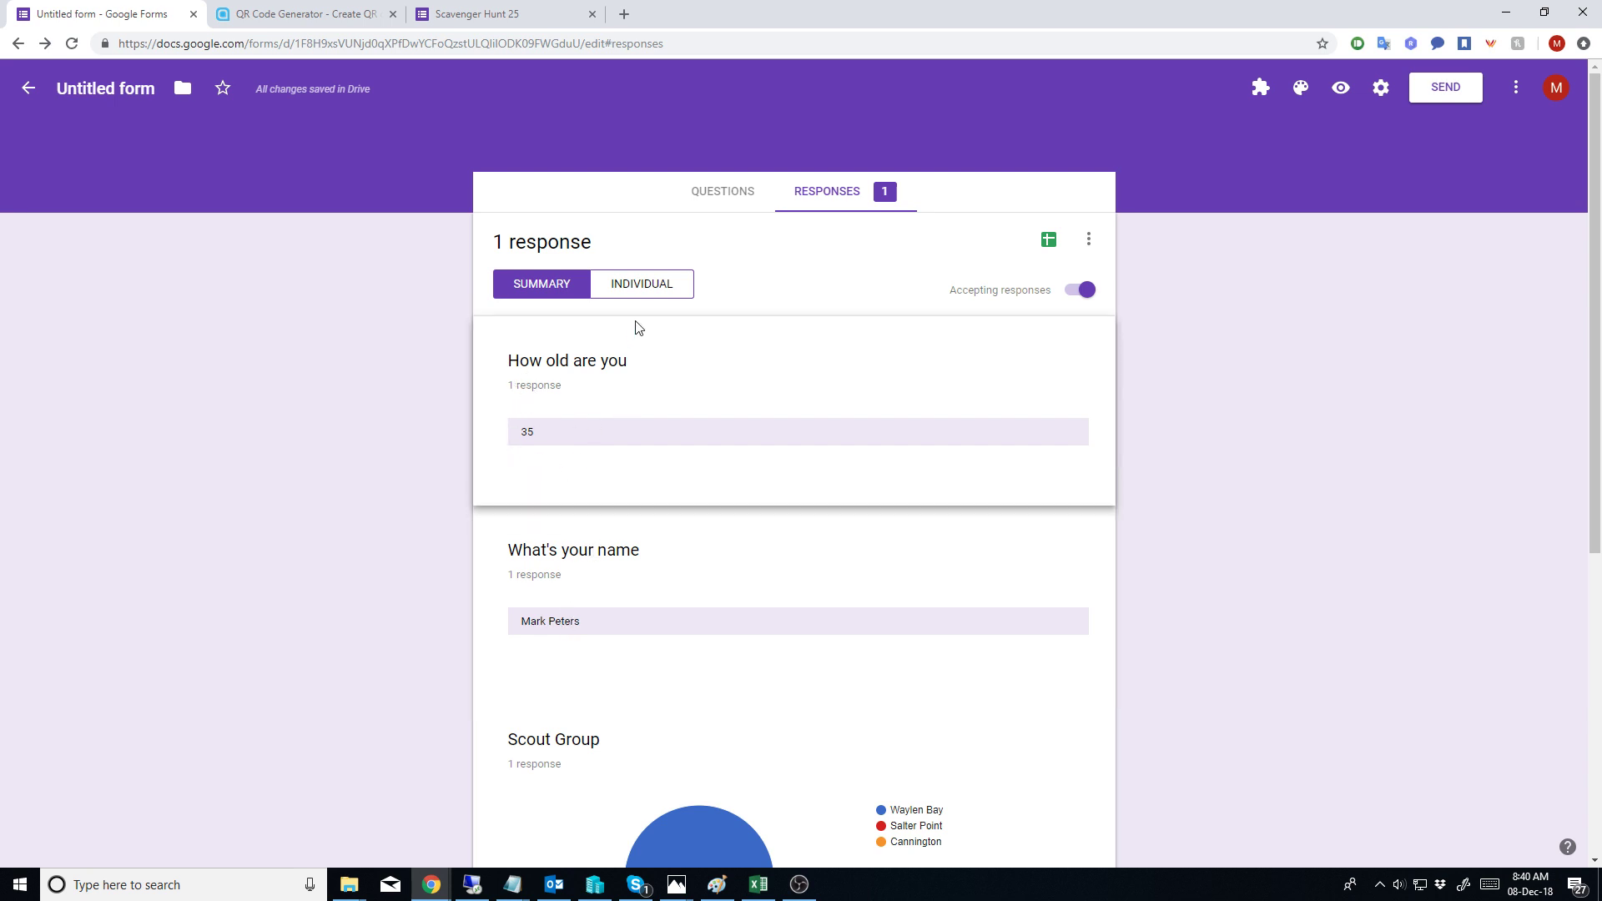
# Step: View the submission individually, showing age 35 and scout group Waylen Bay
pyautogui.click(642, 283)
pyautogui.scroll(-5, 715, 501)
pyautogui.scroll(4, 715, 508)
pyautogui.scroll(1, 715, 508)
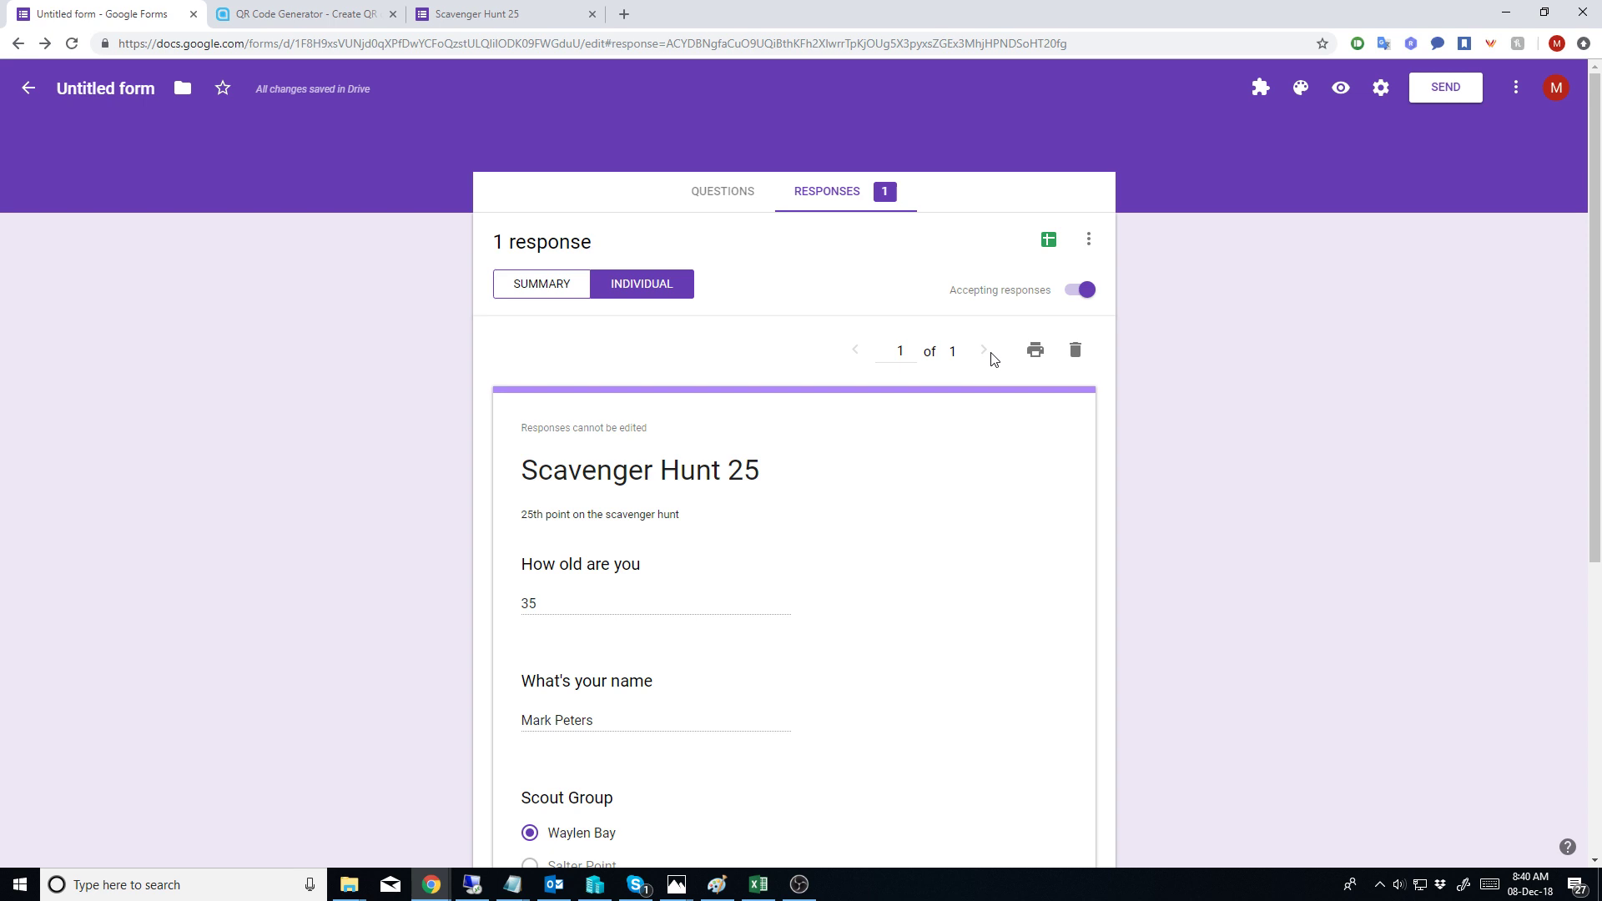
pyautogui.click(327, 22)
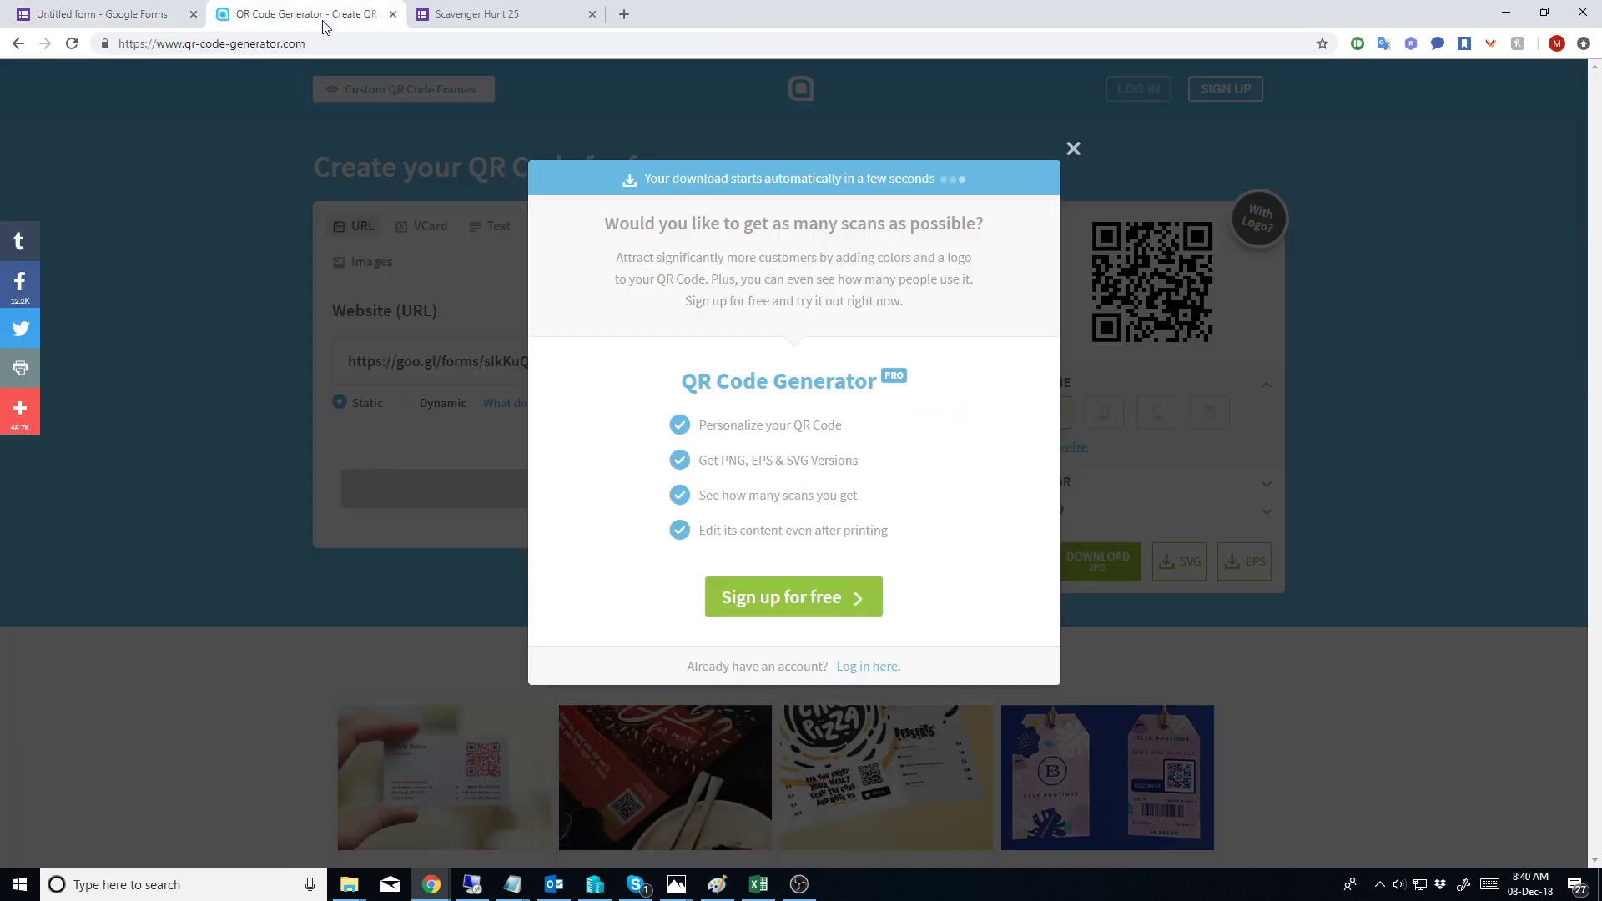
# Step: Dismiss the QR site popup and start a blank Word document, Document1
pyautogui.click(1074, 152)
pyautogui.click(245, 893)
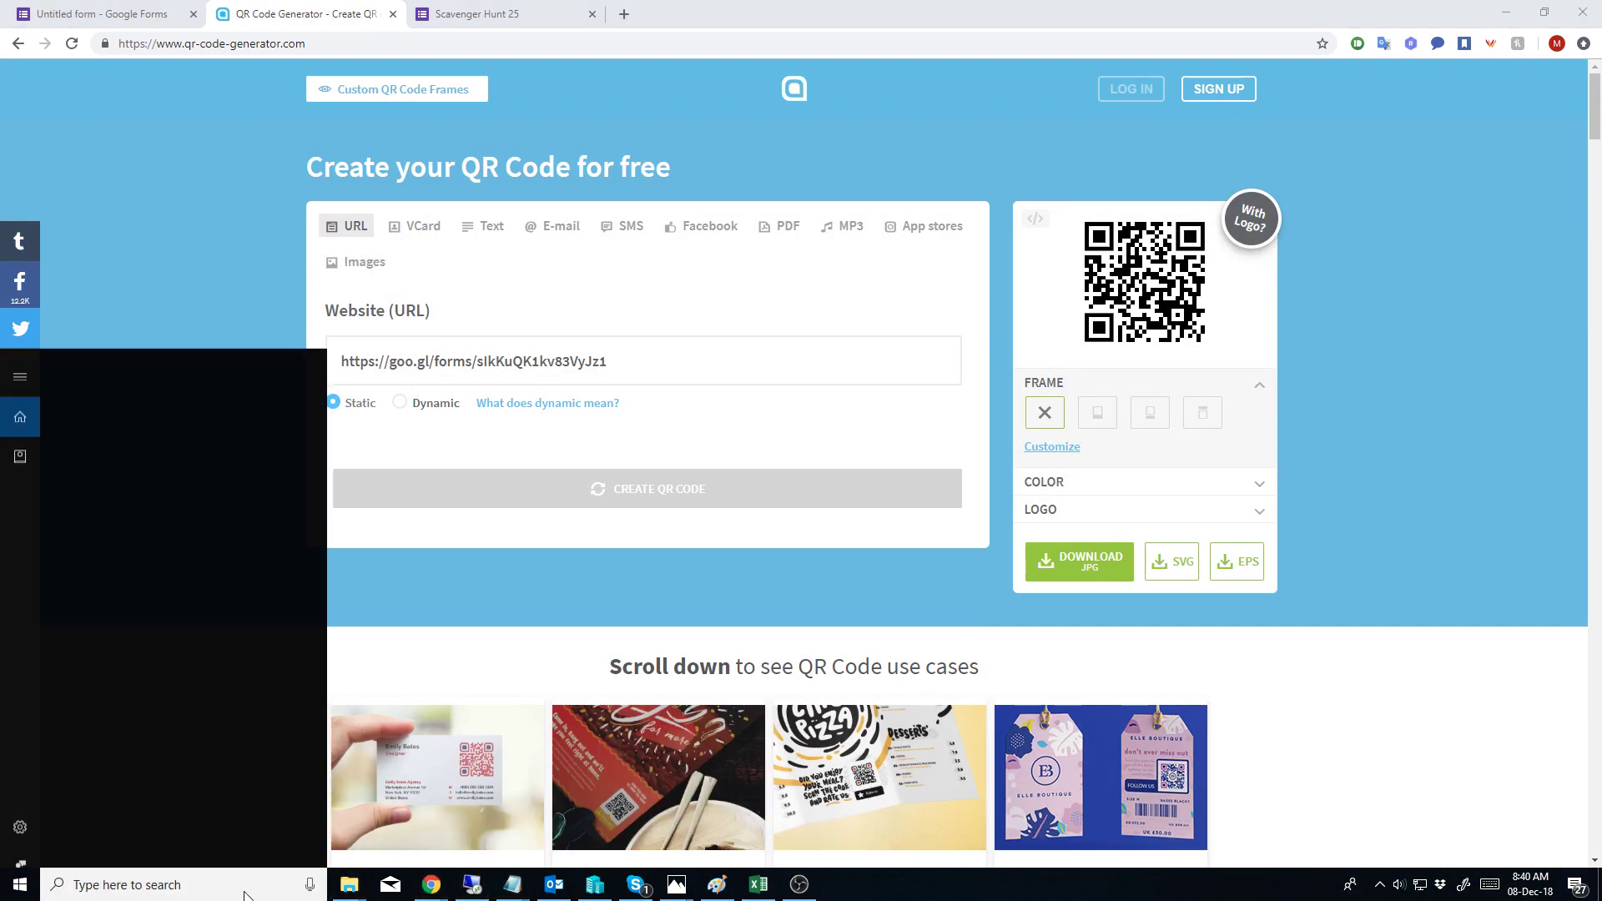
pyautogui.write('word')
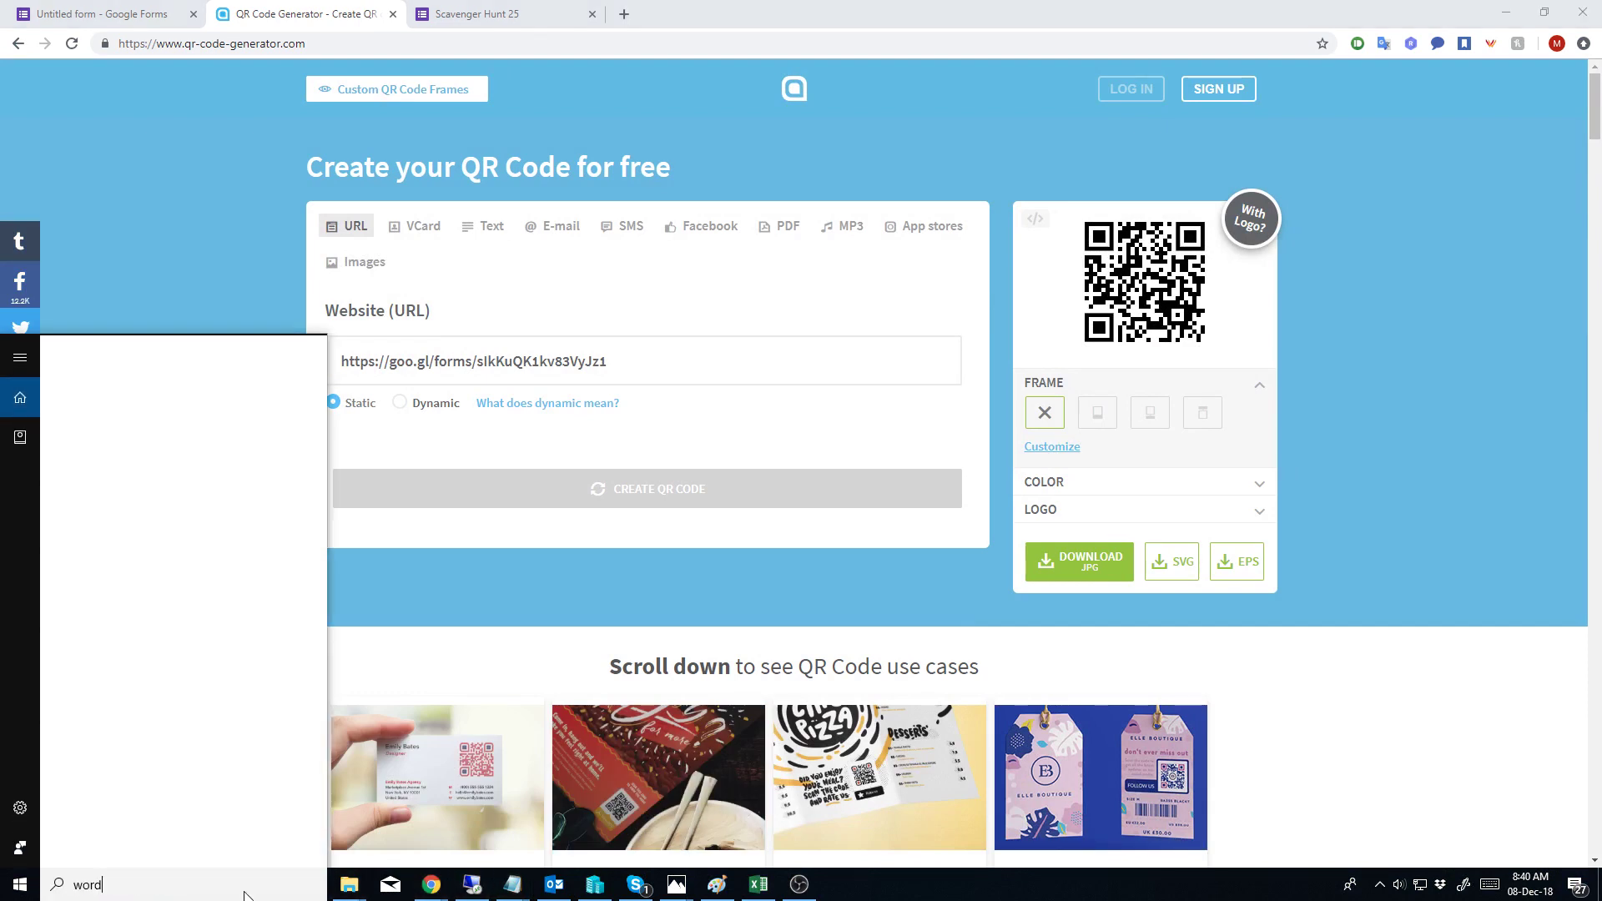
pyautogui.press('Escape')
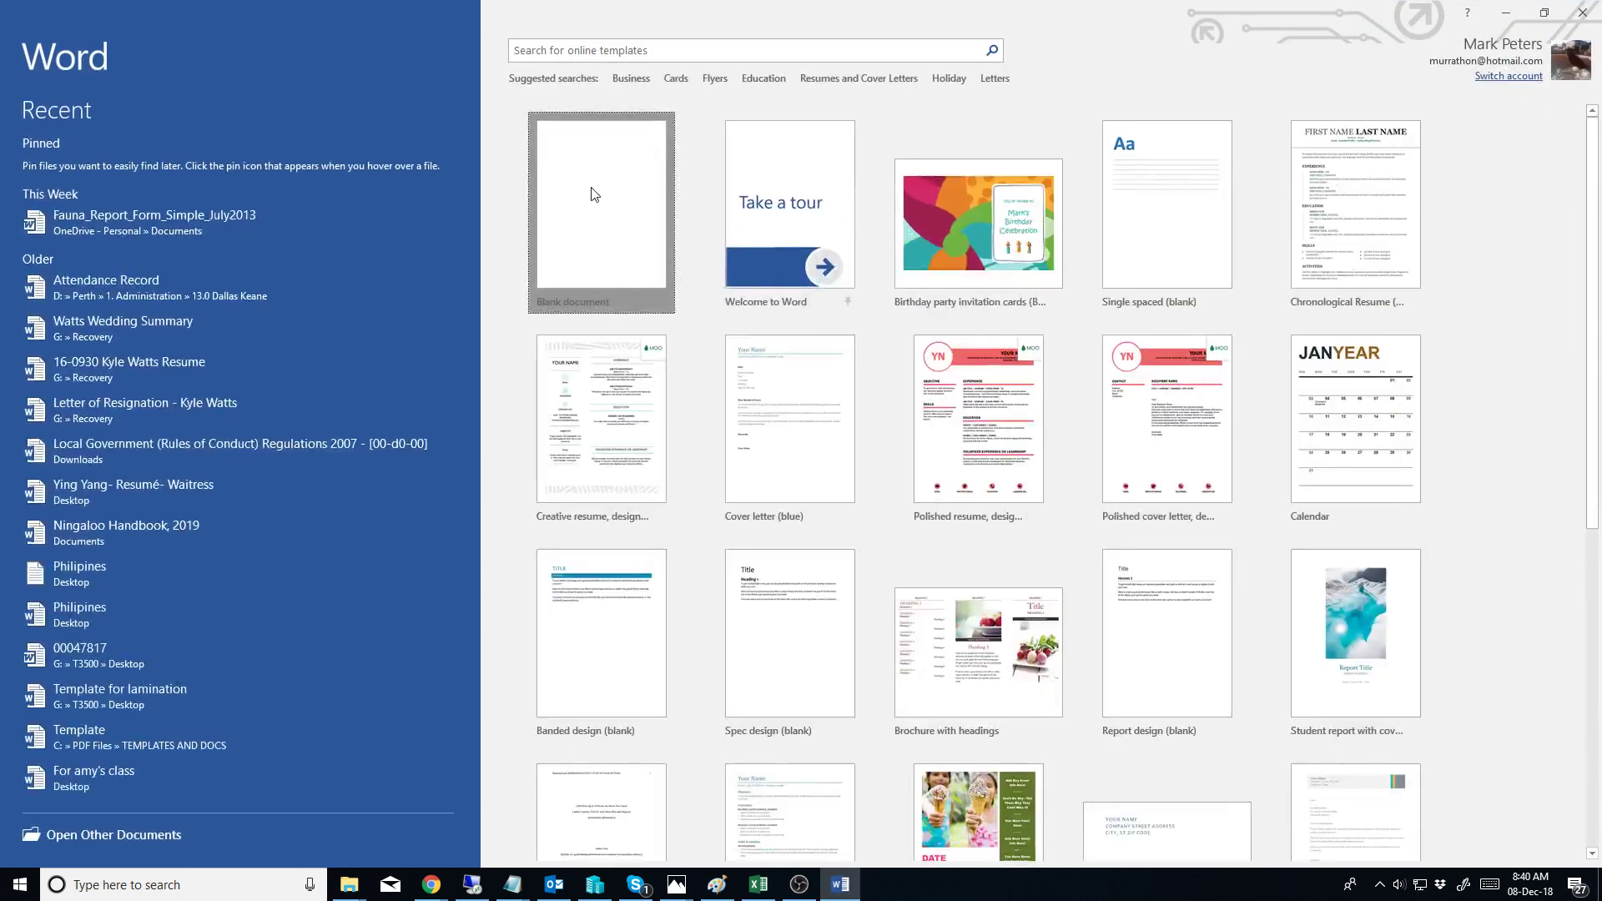
pyautogui.click(594, 194)
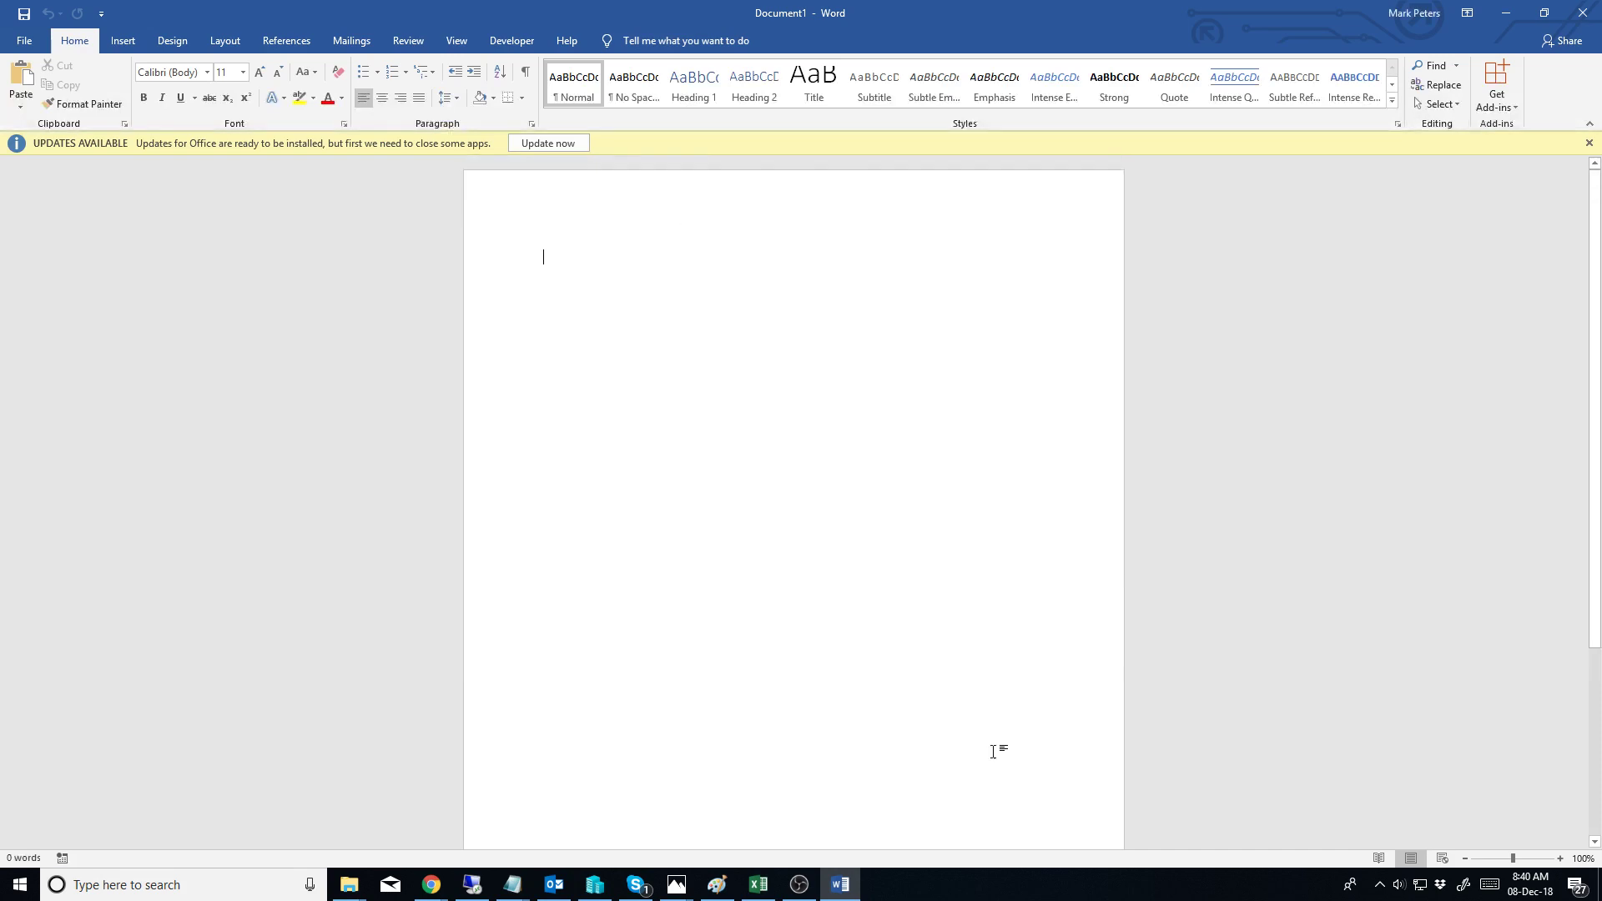
# Step: Bring the Documents folder window forward and open the Downloads folder
pyautogui.moveTo(350, 891)
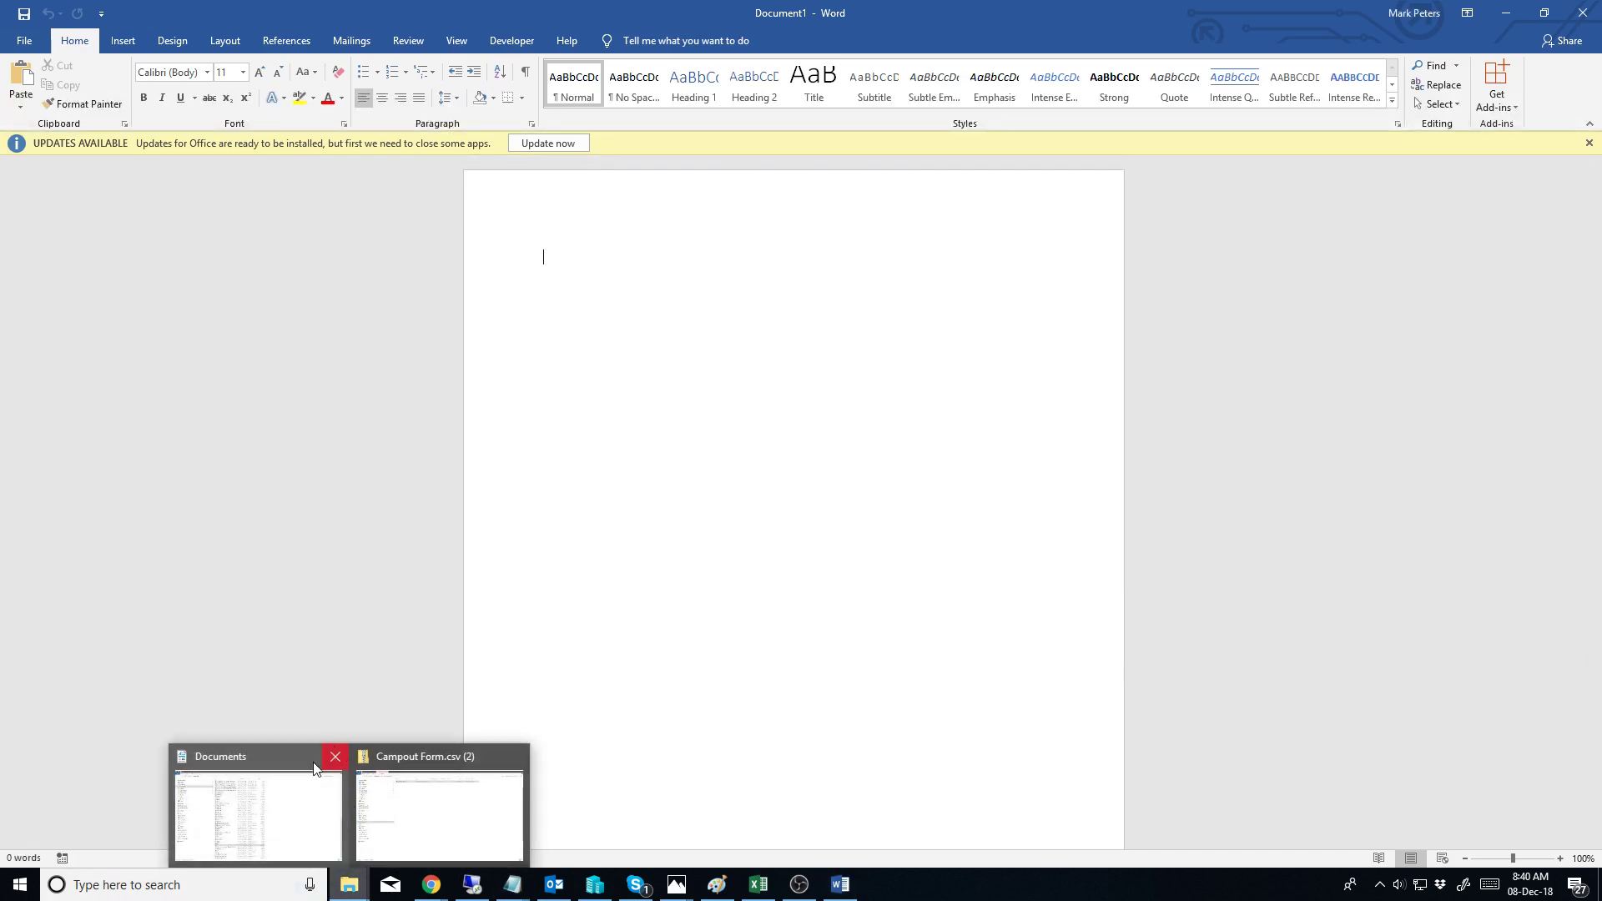
pyautogui.click(272, 818)
pyautogui.click(67, 131)
# Step: Paste the grid of QR codes into the blank Word document, check the pages, then open the File page
pyautogui.hotkey('alt', 'Tab')
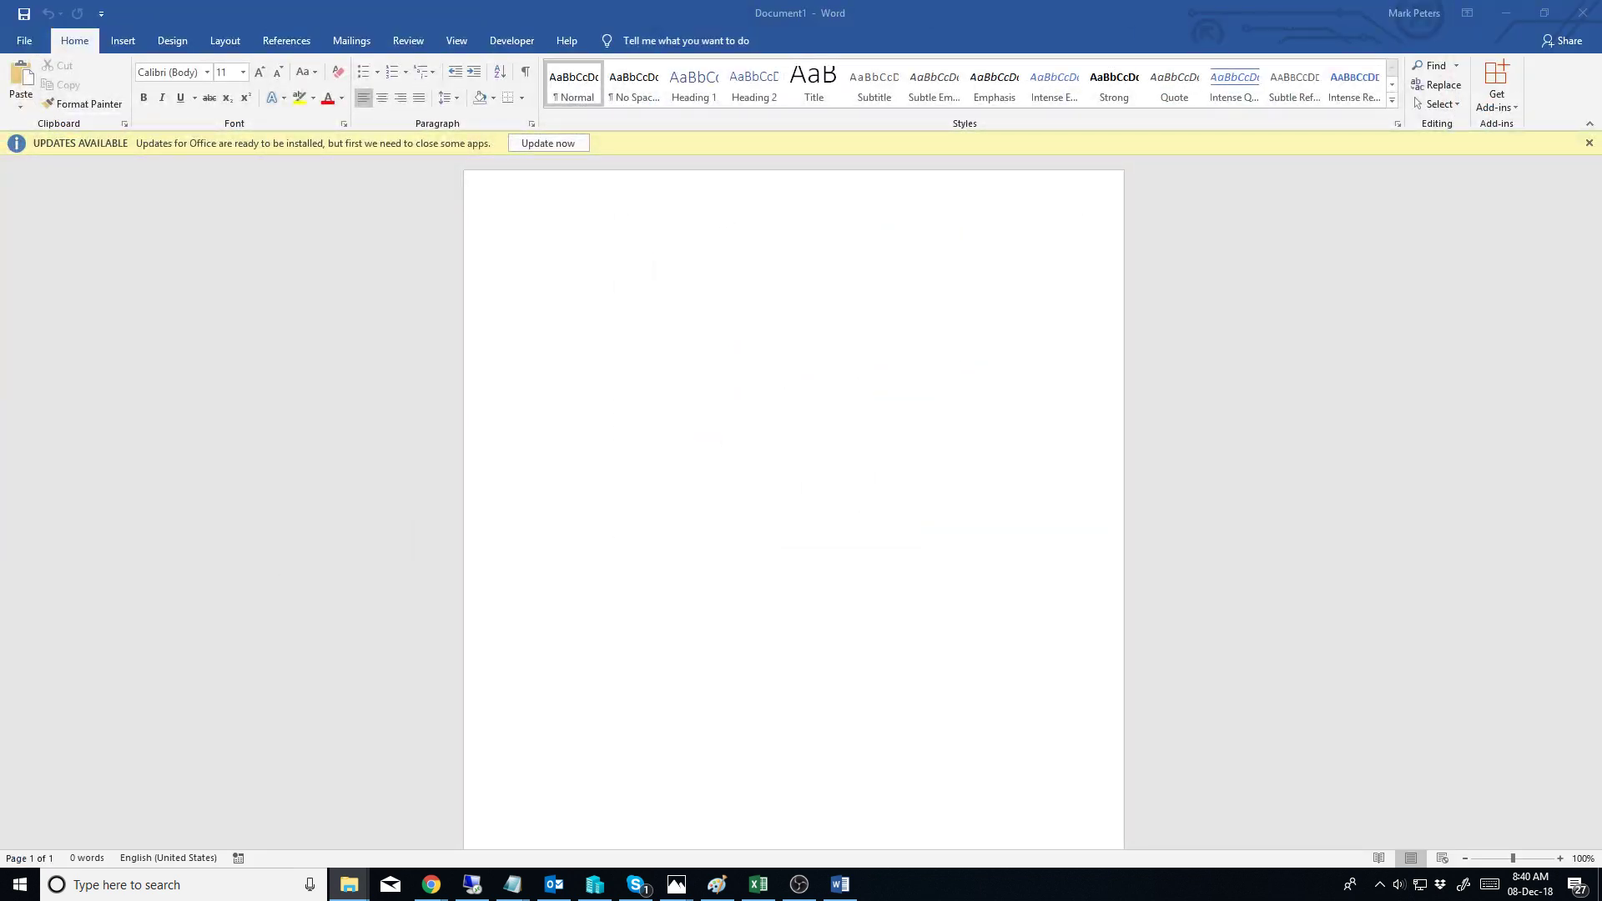
pyautogui.hotkey('ctrl', 'v')
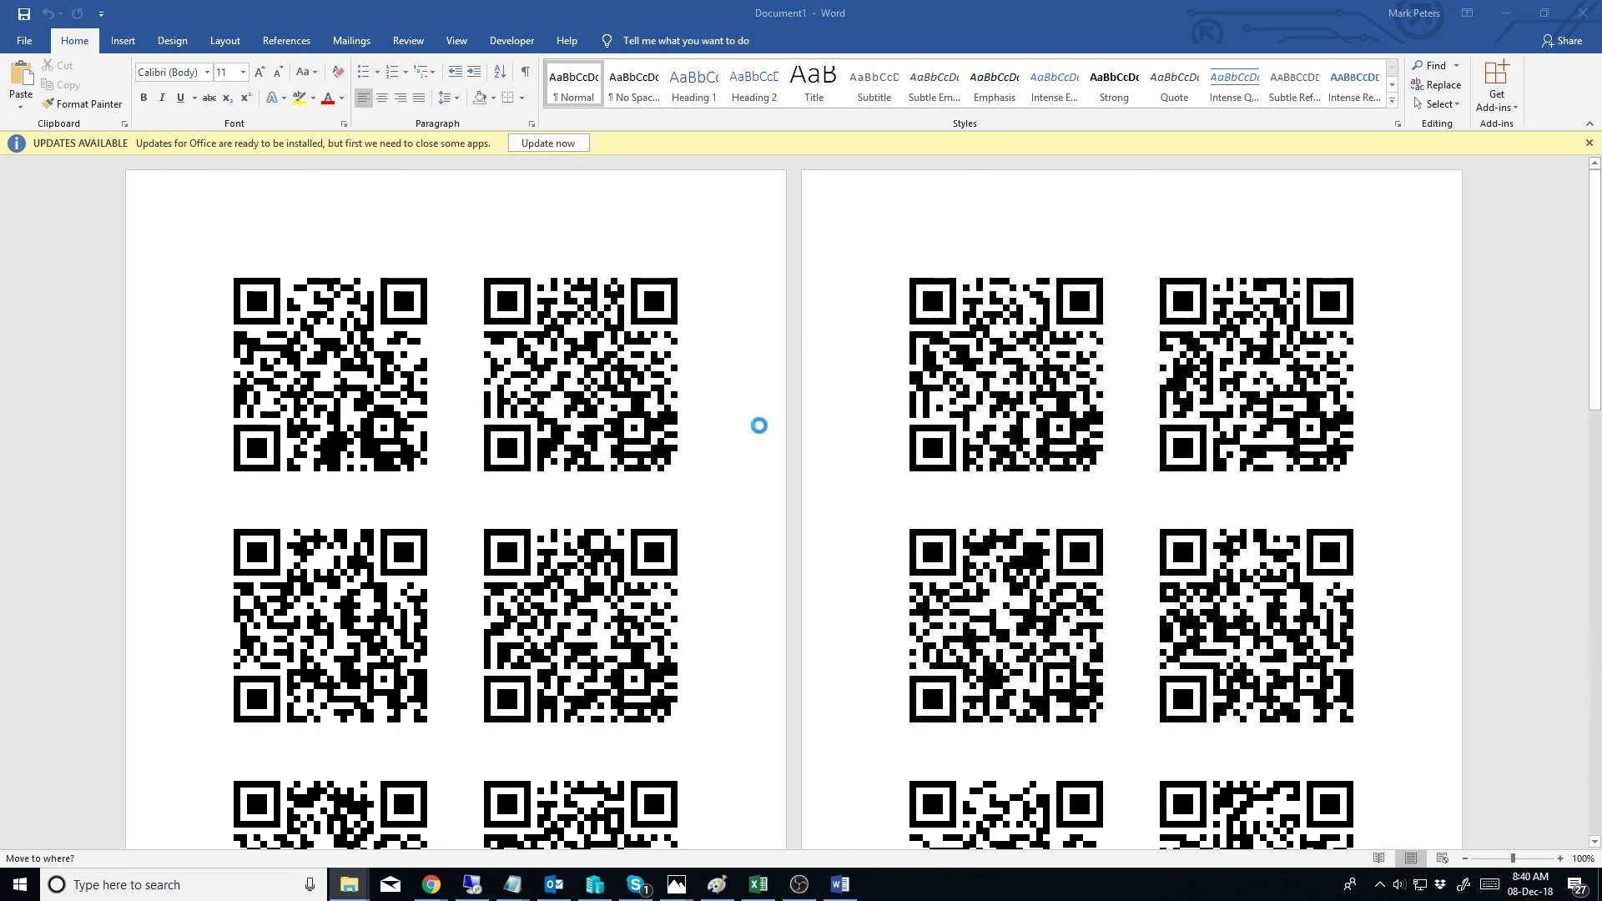
pyautogui.scroll(-10, 321, 316)
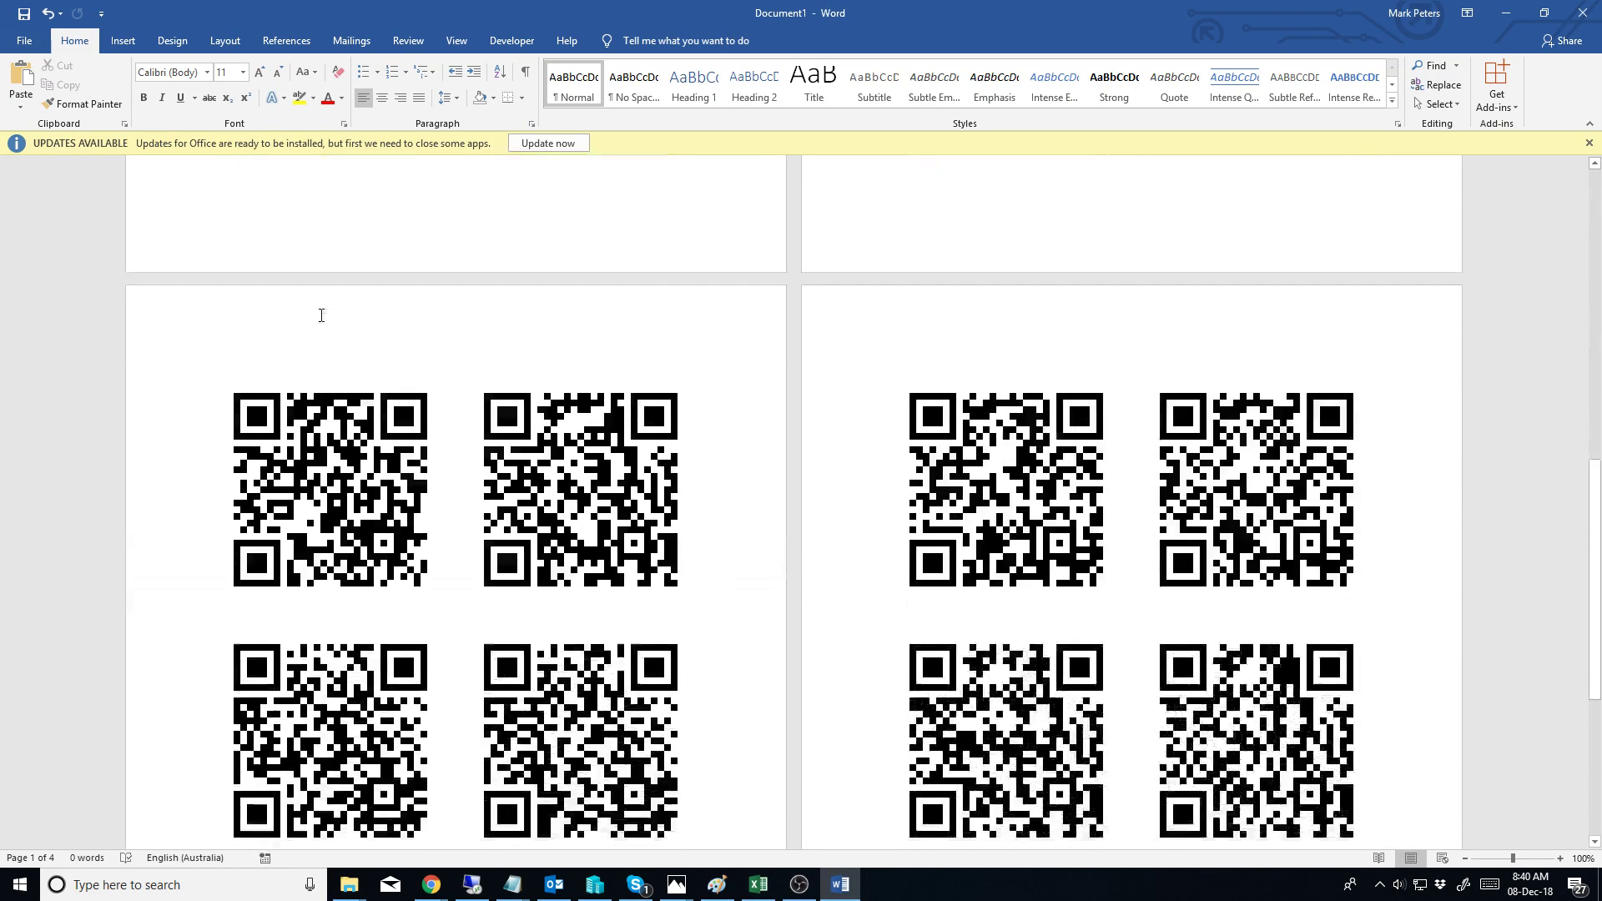
pyautogui.scroll(9, 321, 315)
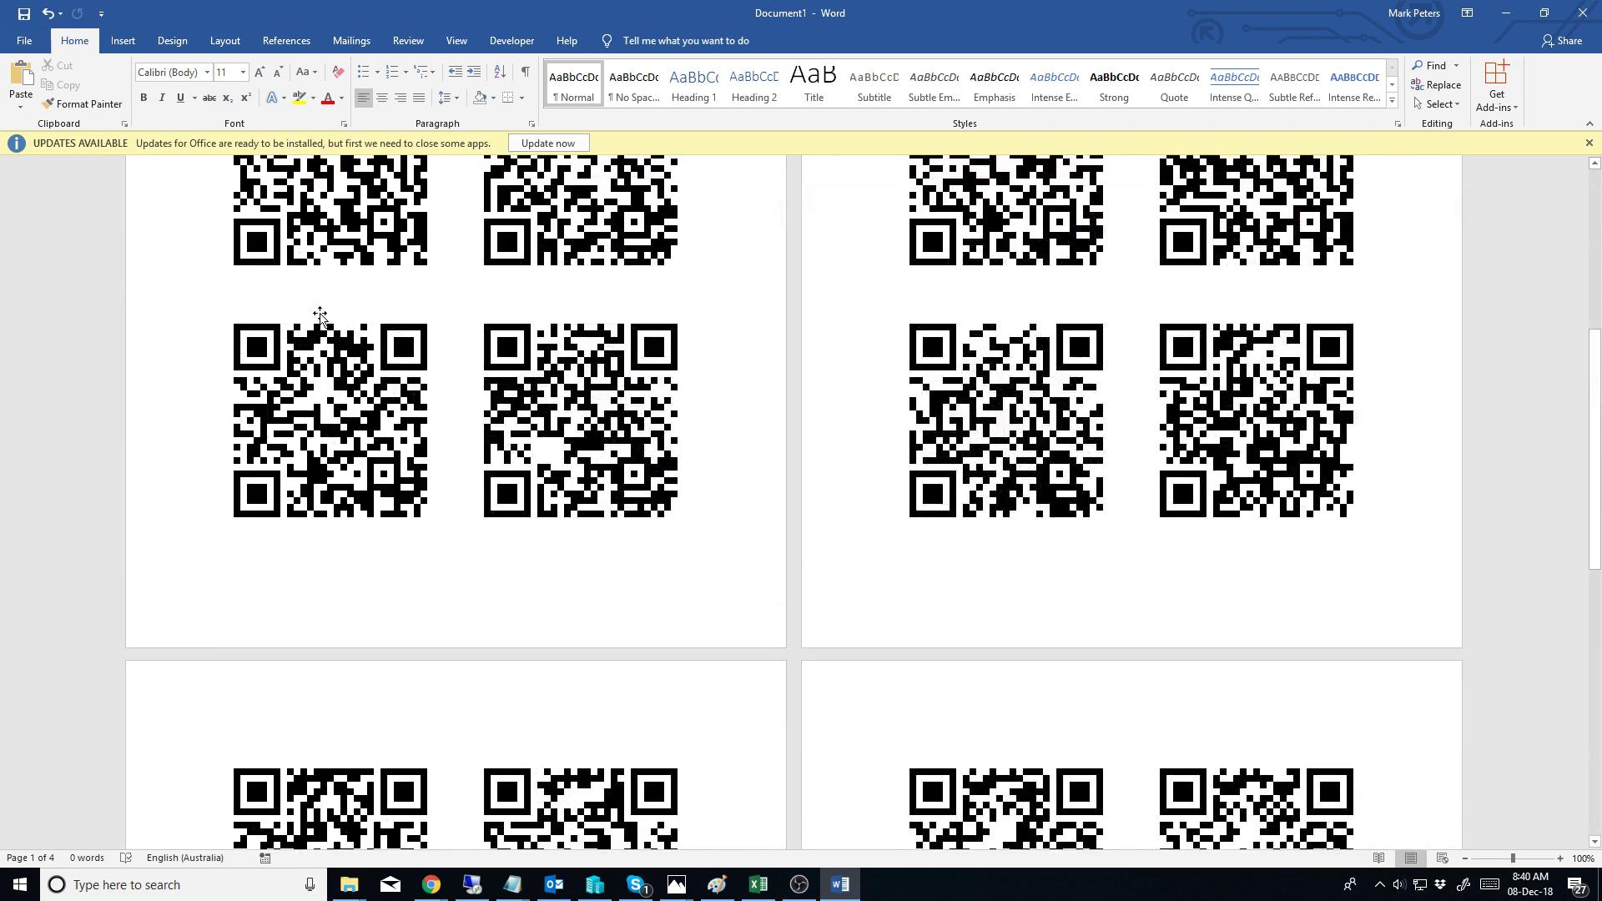
pyautogui.click(24, 41)
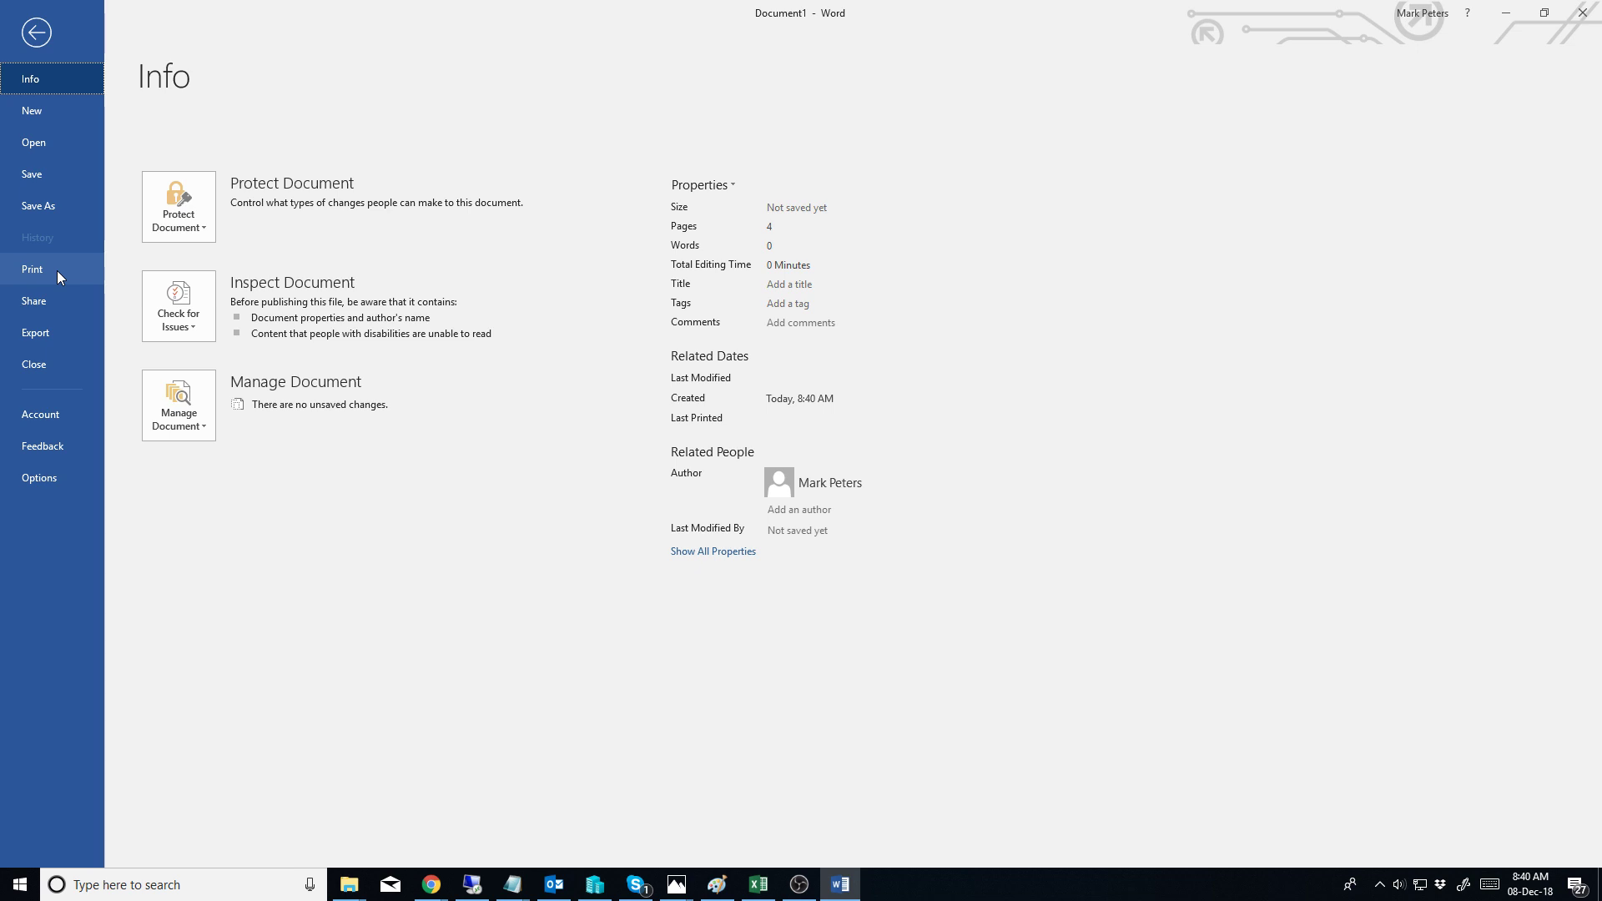
# Step: Set Word's print options to 4 pages per sheet on Microsoft Print to PDF
pyautogui.click(57, 271)
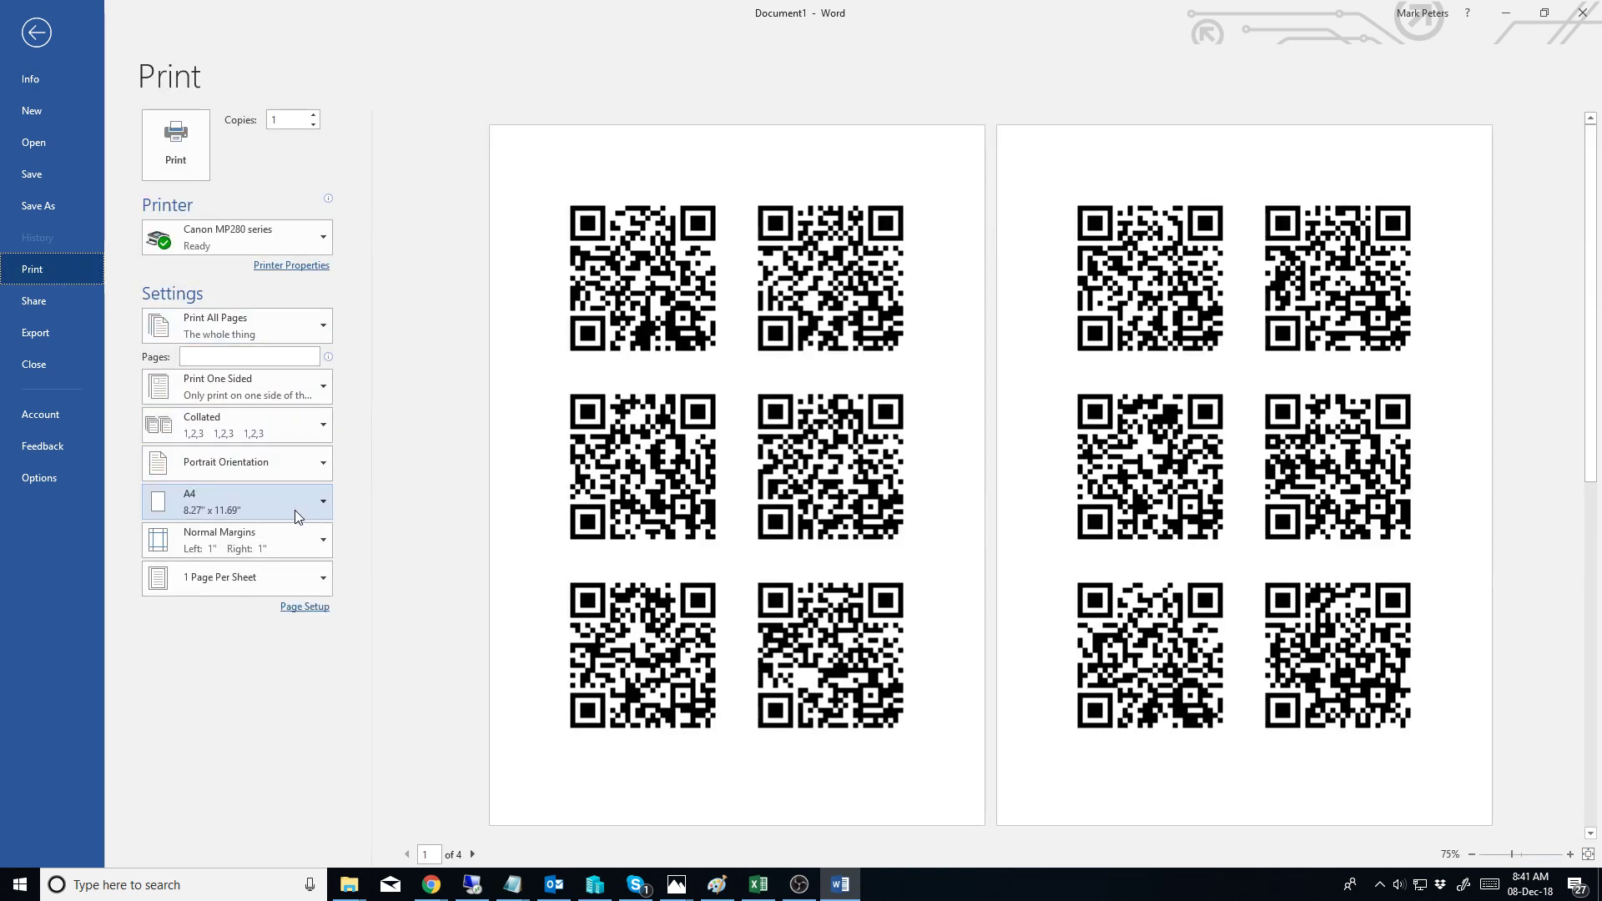
pyautogui.click(276, 576)
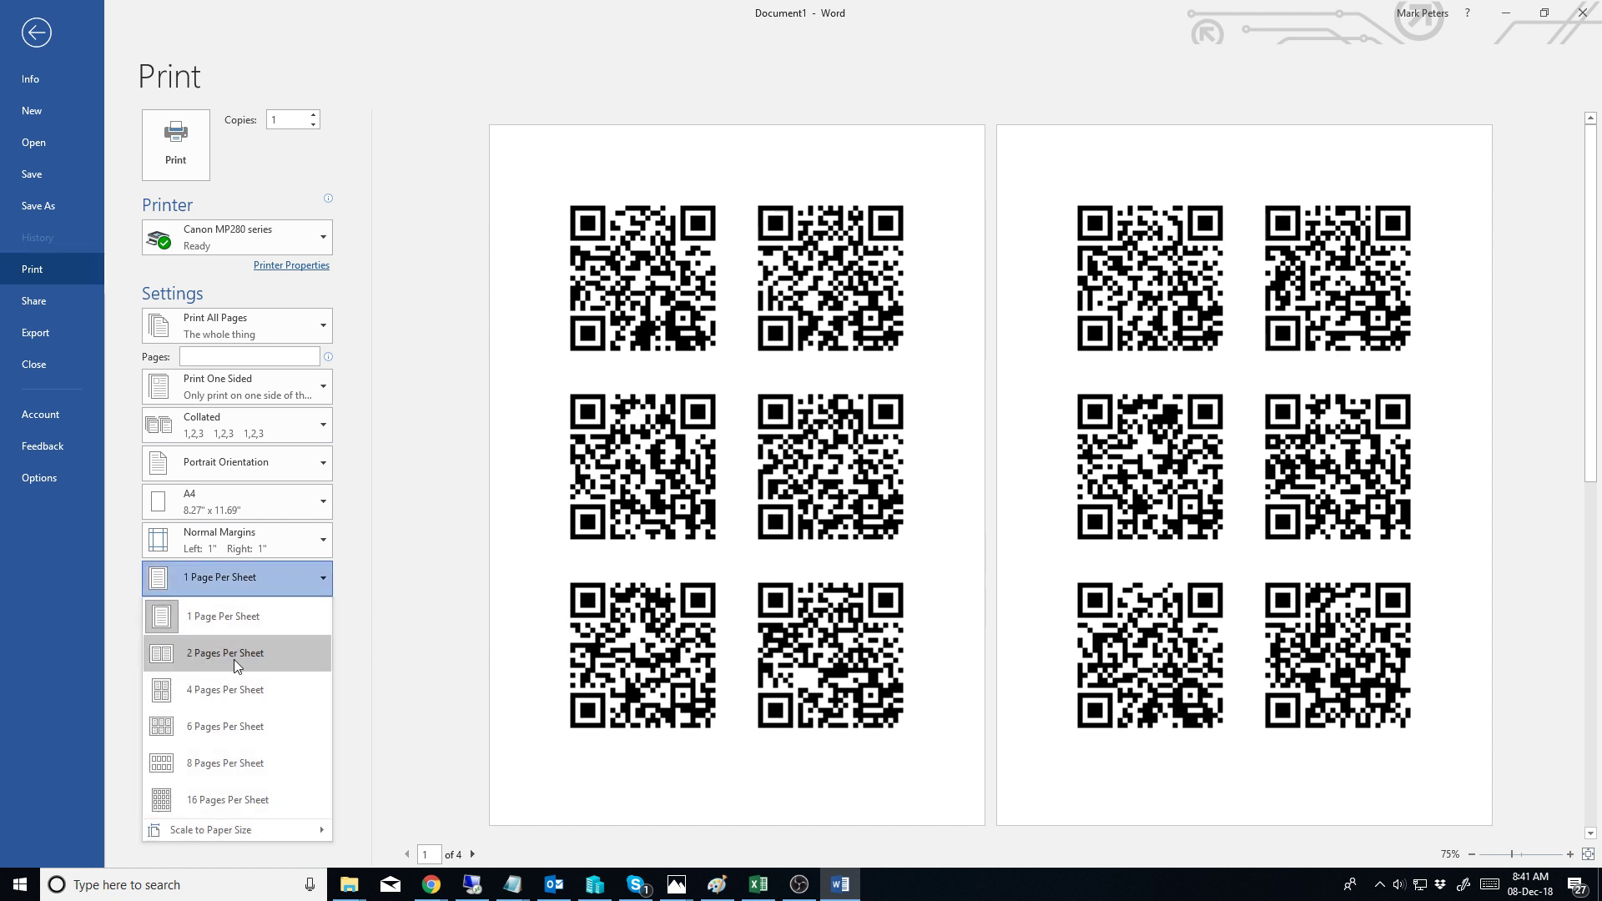
pyautogui.click(237, 696)
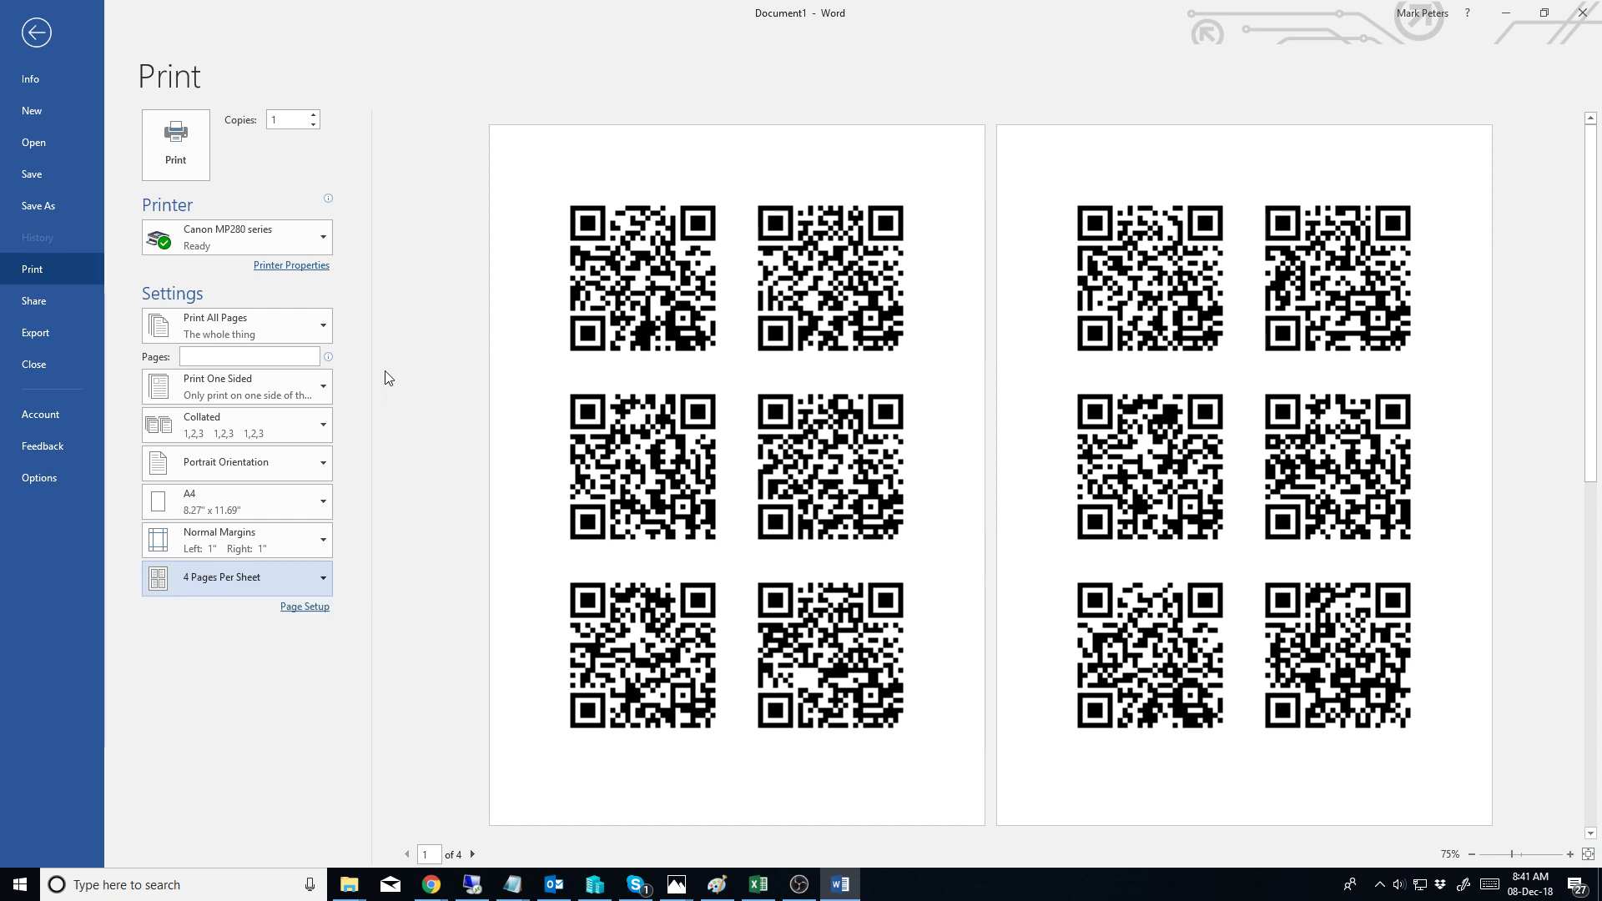
pyautogui.click(291, 227)
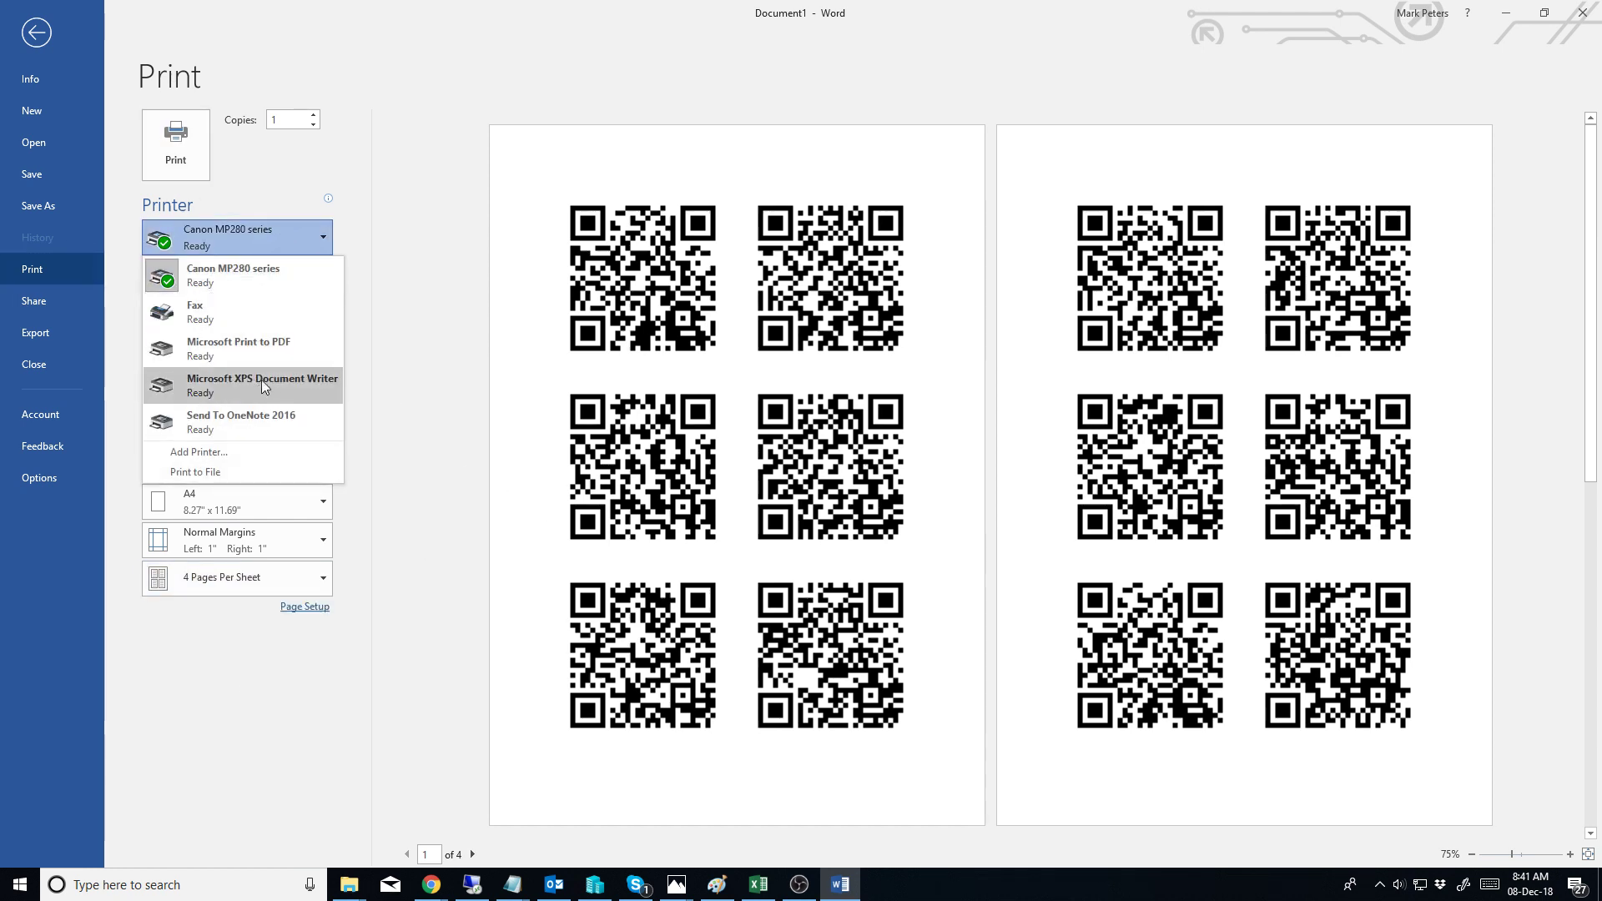
pyautogui.click(289, 357)
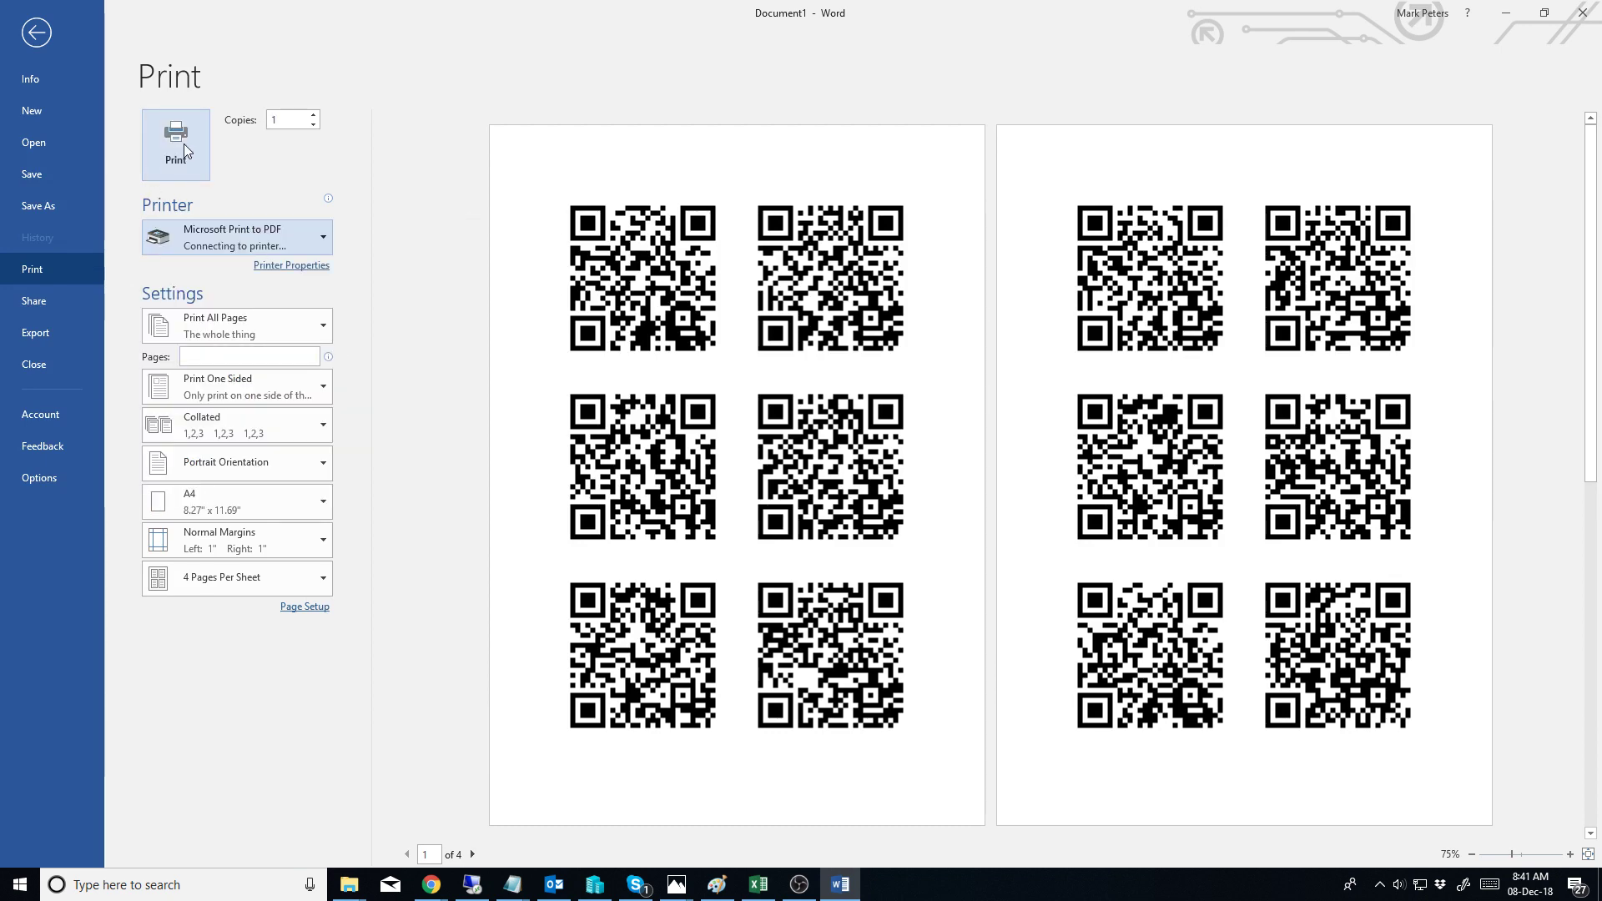
# Step: Print the QR pages to a PDF file saved as 'Test 2'
pyautogui.click(184, 144)
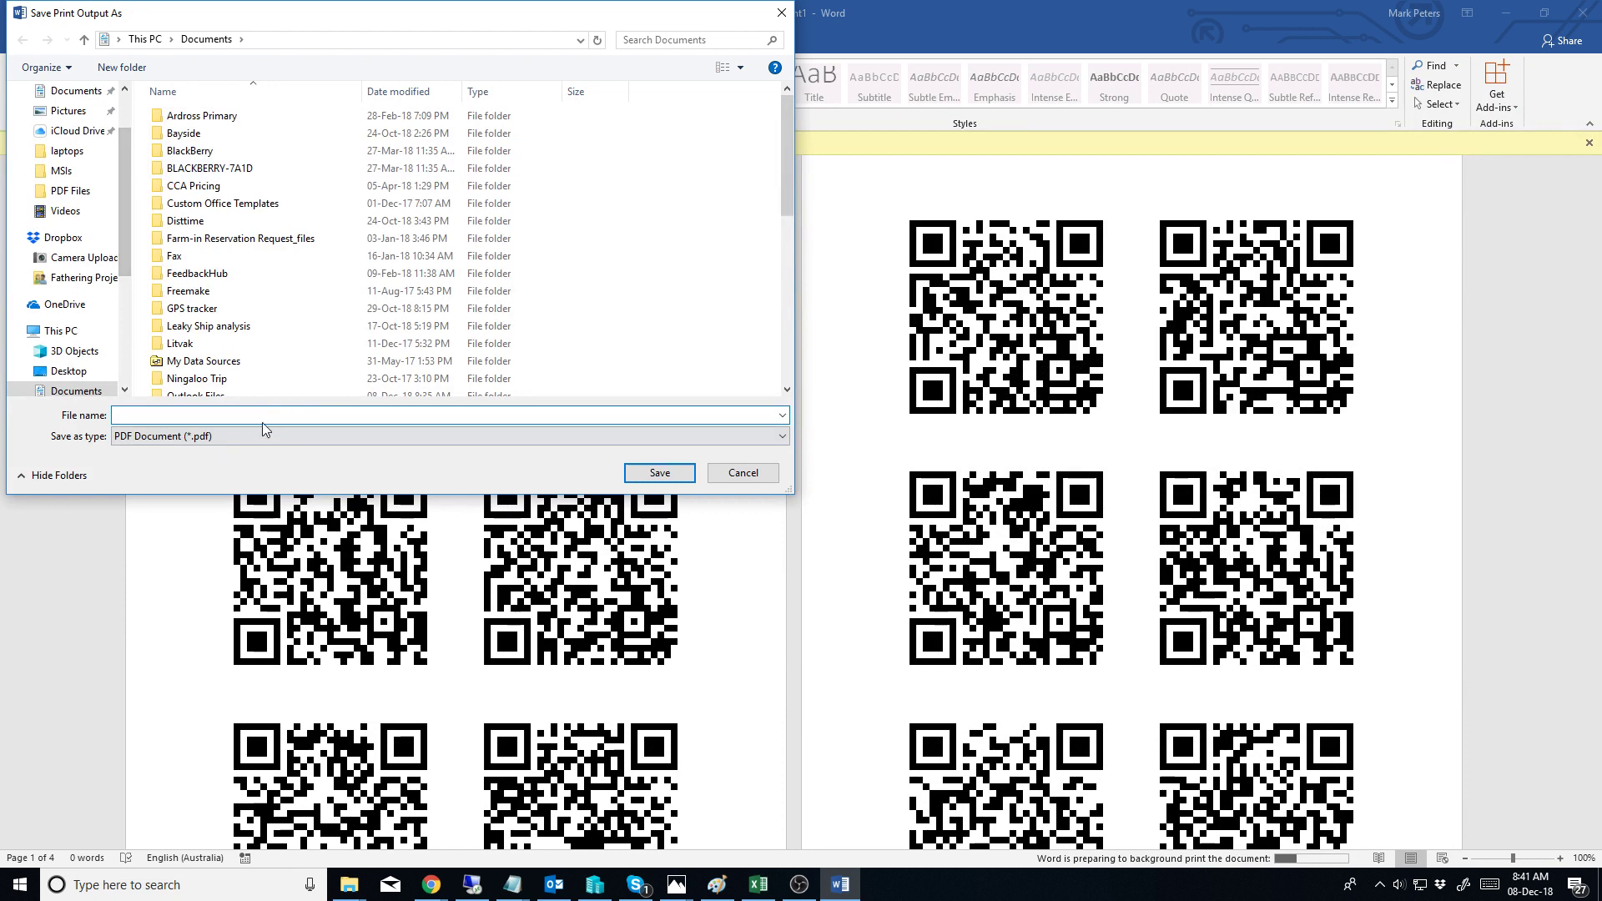
pyautogui.write('Test 2')
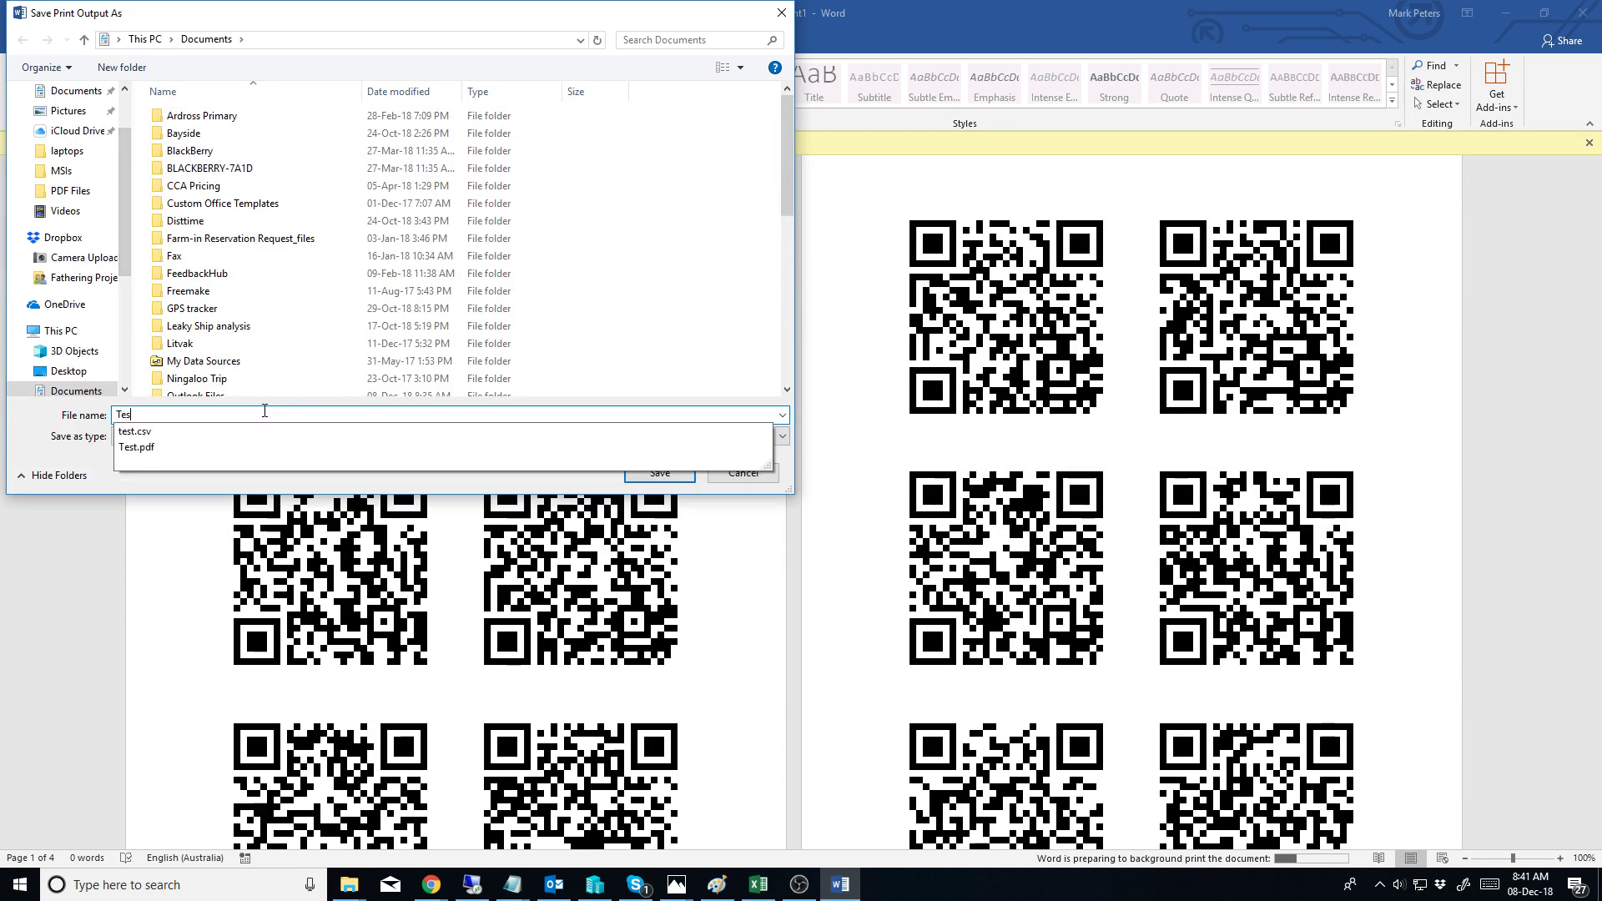
pyautogui.click(655, 473)
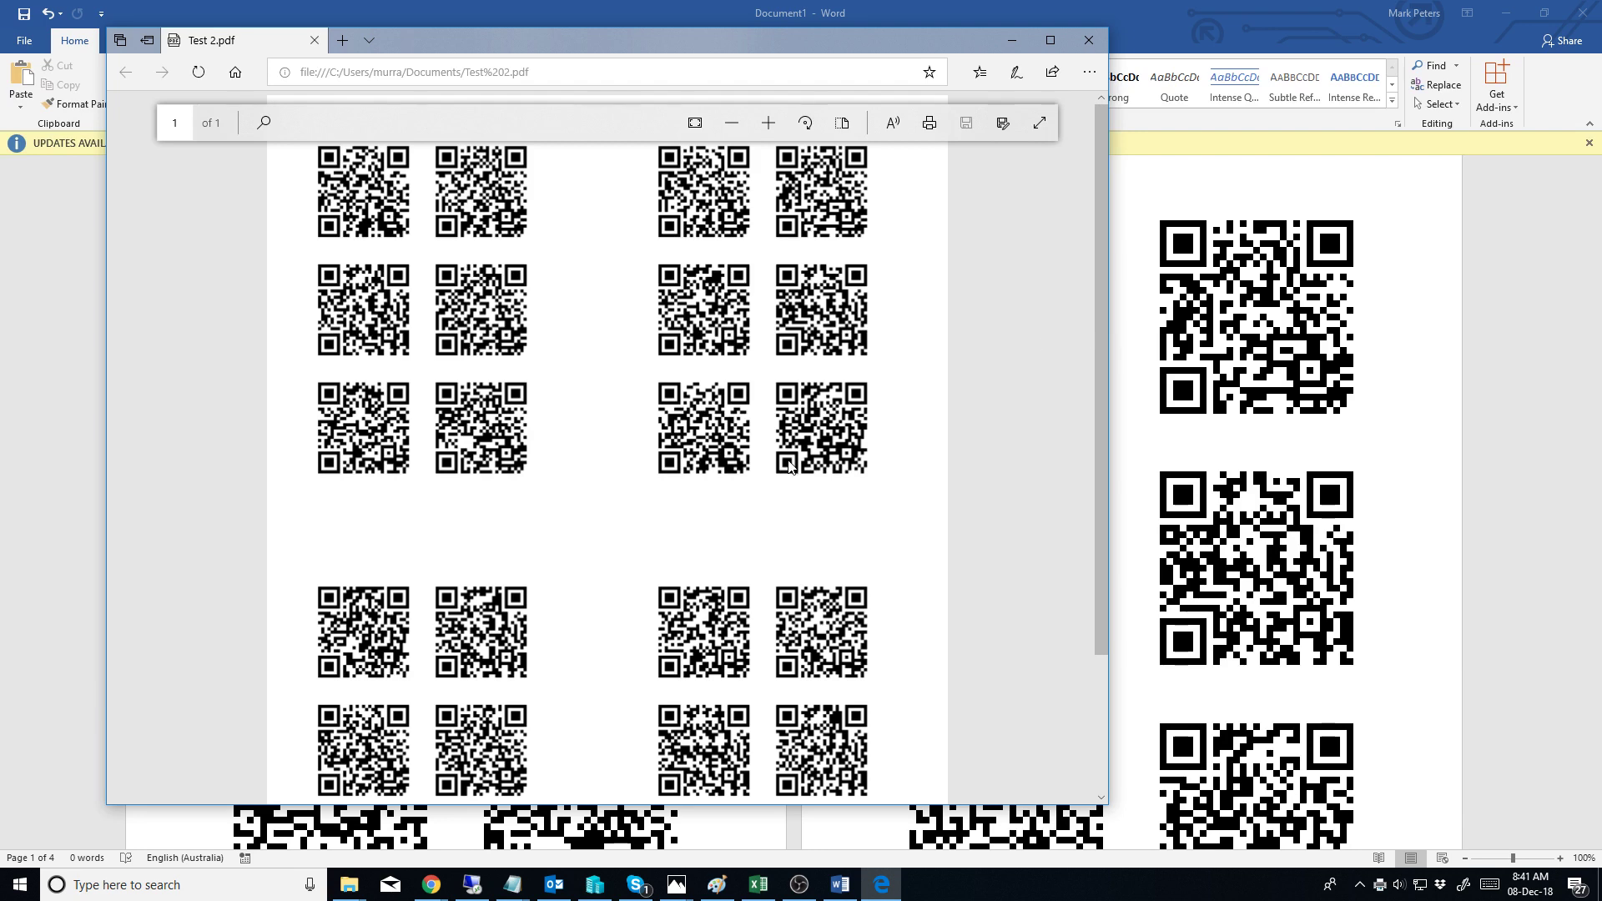
# Step: Scroll through the QR code grid in Test 2.pdf in Edge, then close the viewer
pyautogui.scroll(-3, 755, 459)
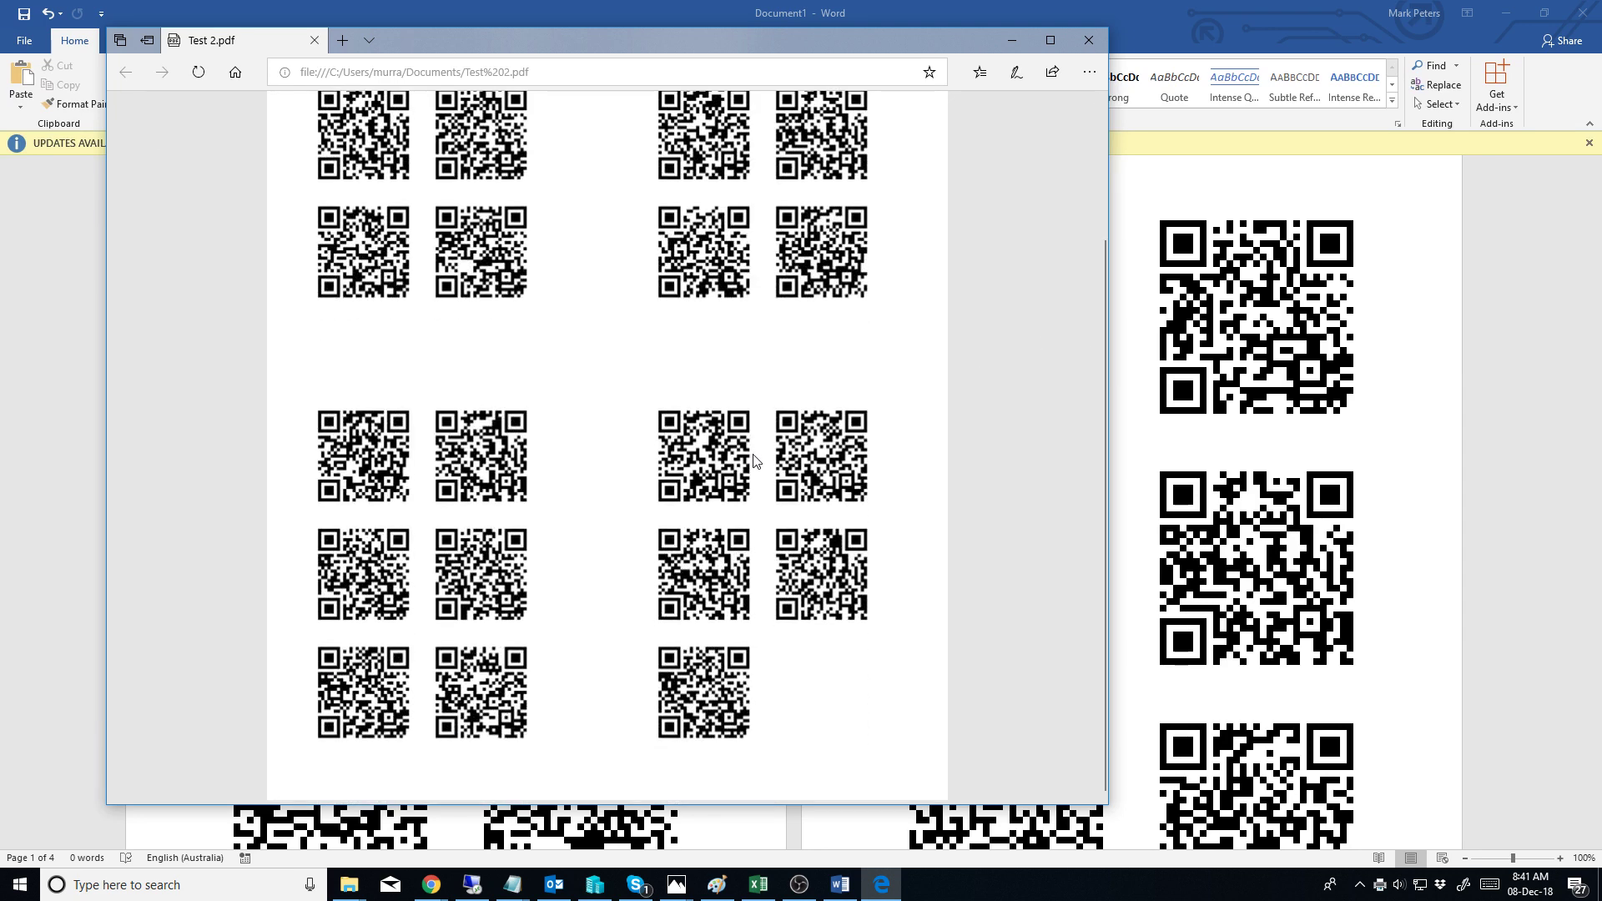
pyautogui.scroll(3, 755, 459)
pyautogui.scroll(-2, 755, 460)
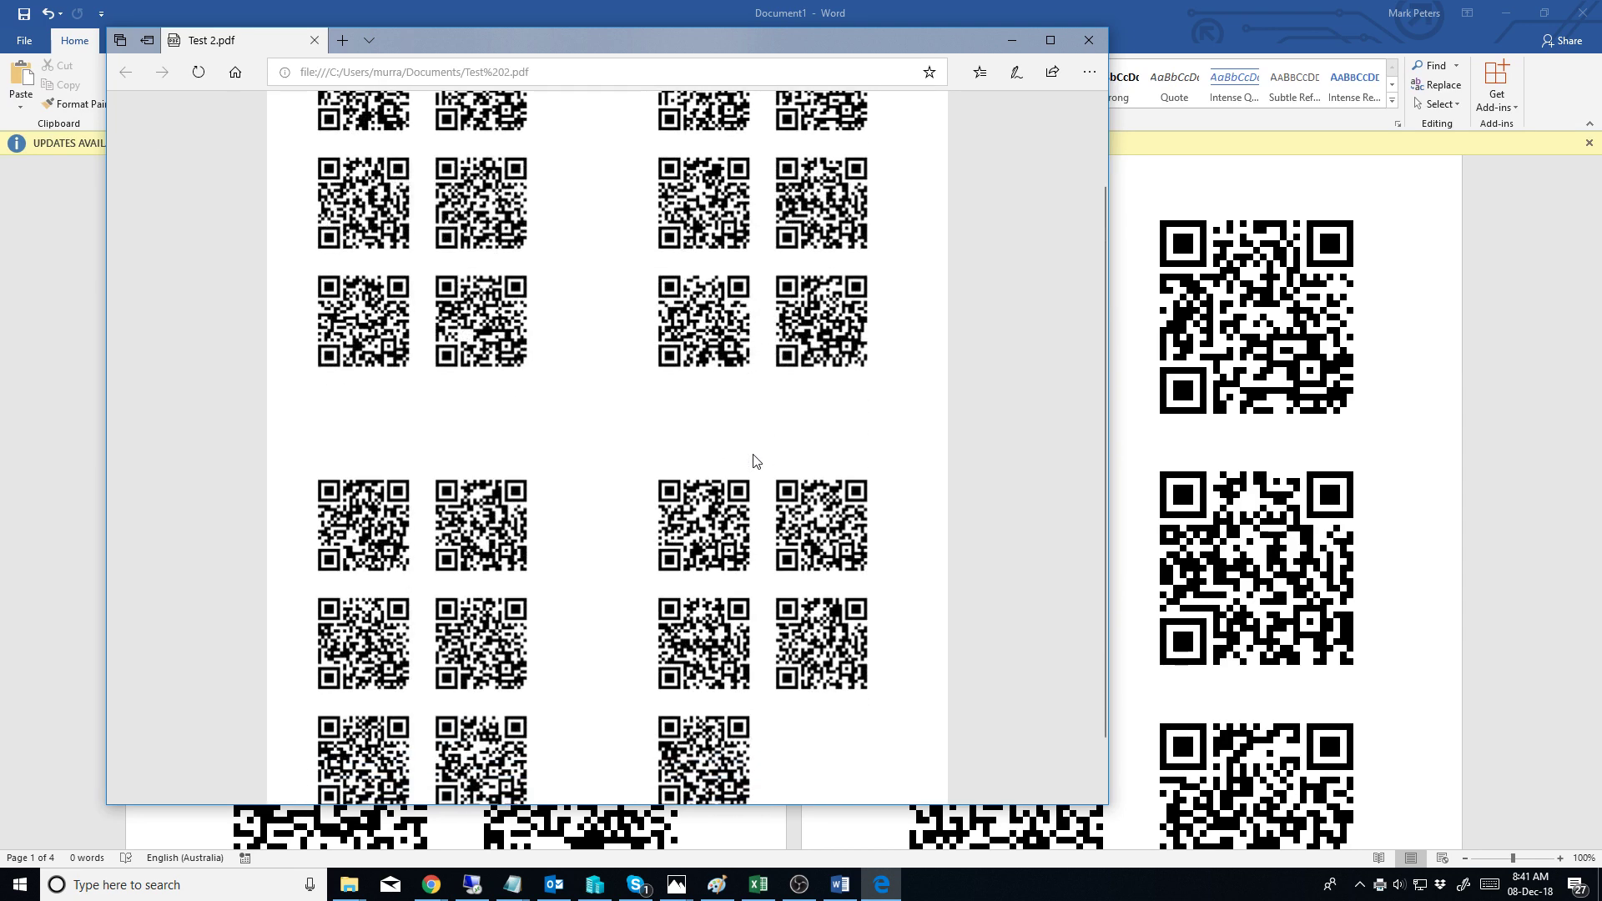
pyautogui.scroll(2, 755, 459)
pyautogui.scroll(-3, 756, 460)
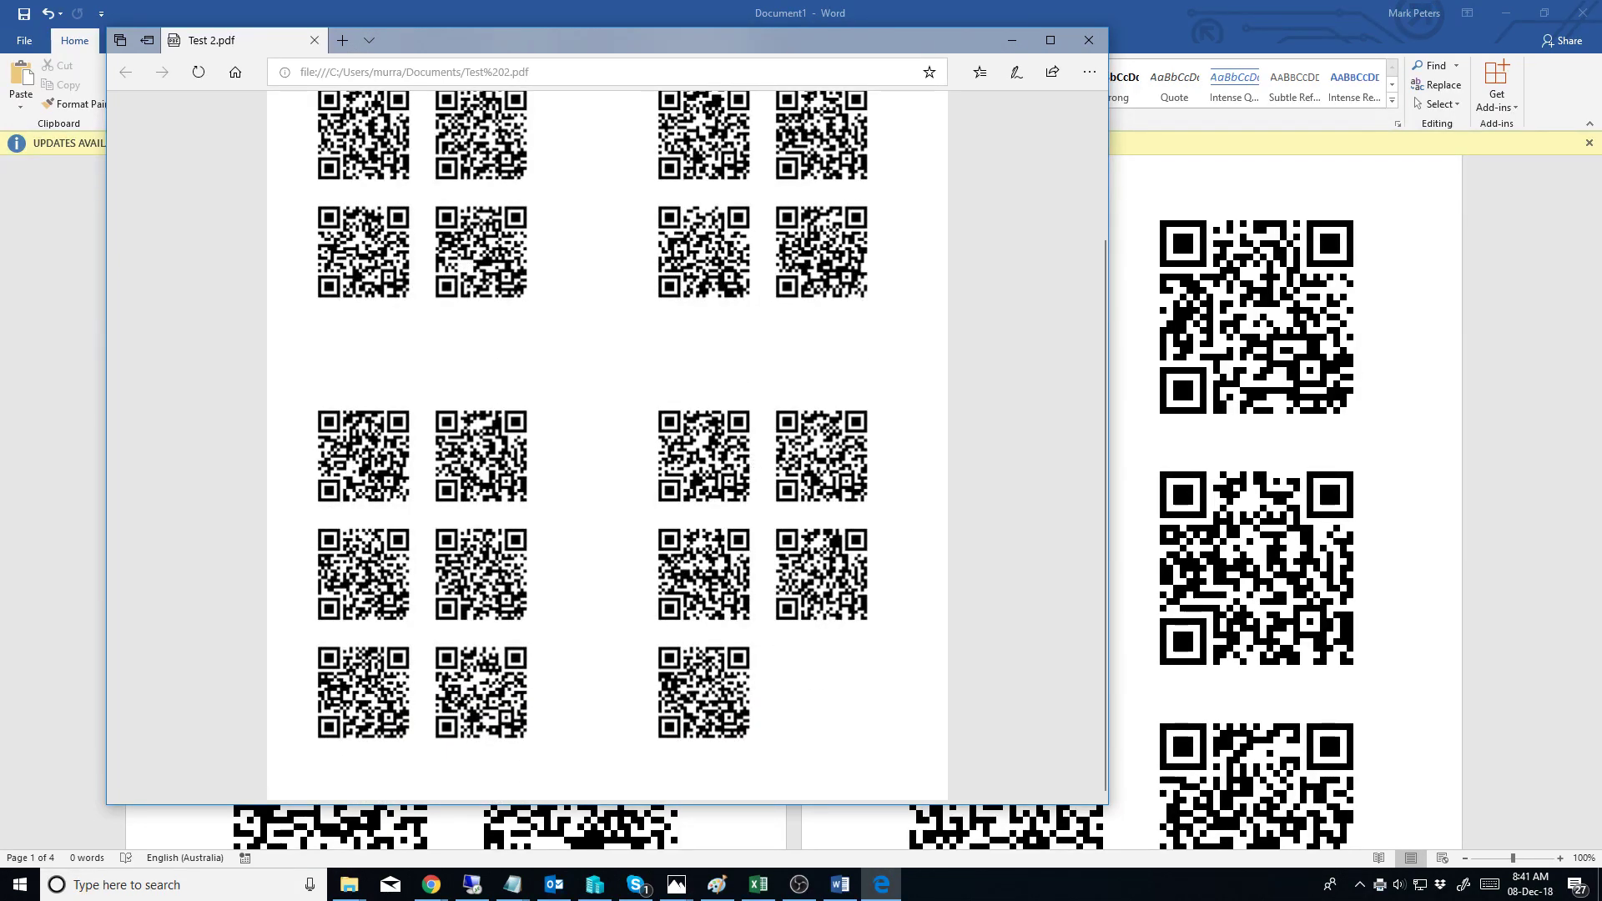
pyautogui.click(1085, 43)
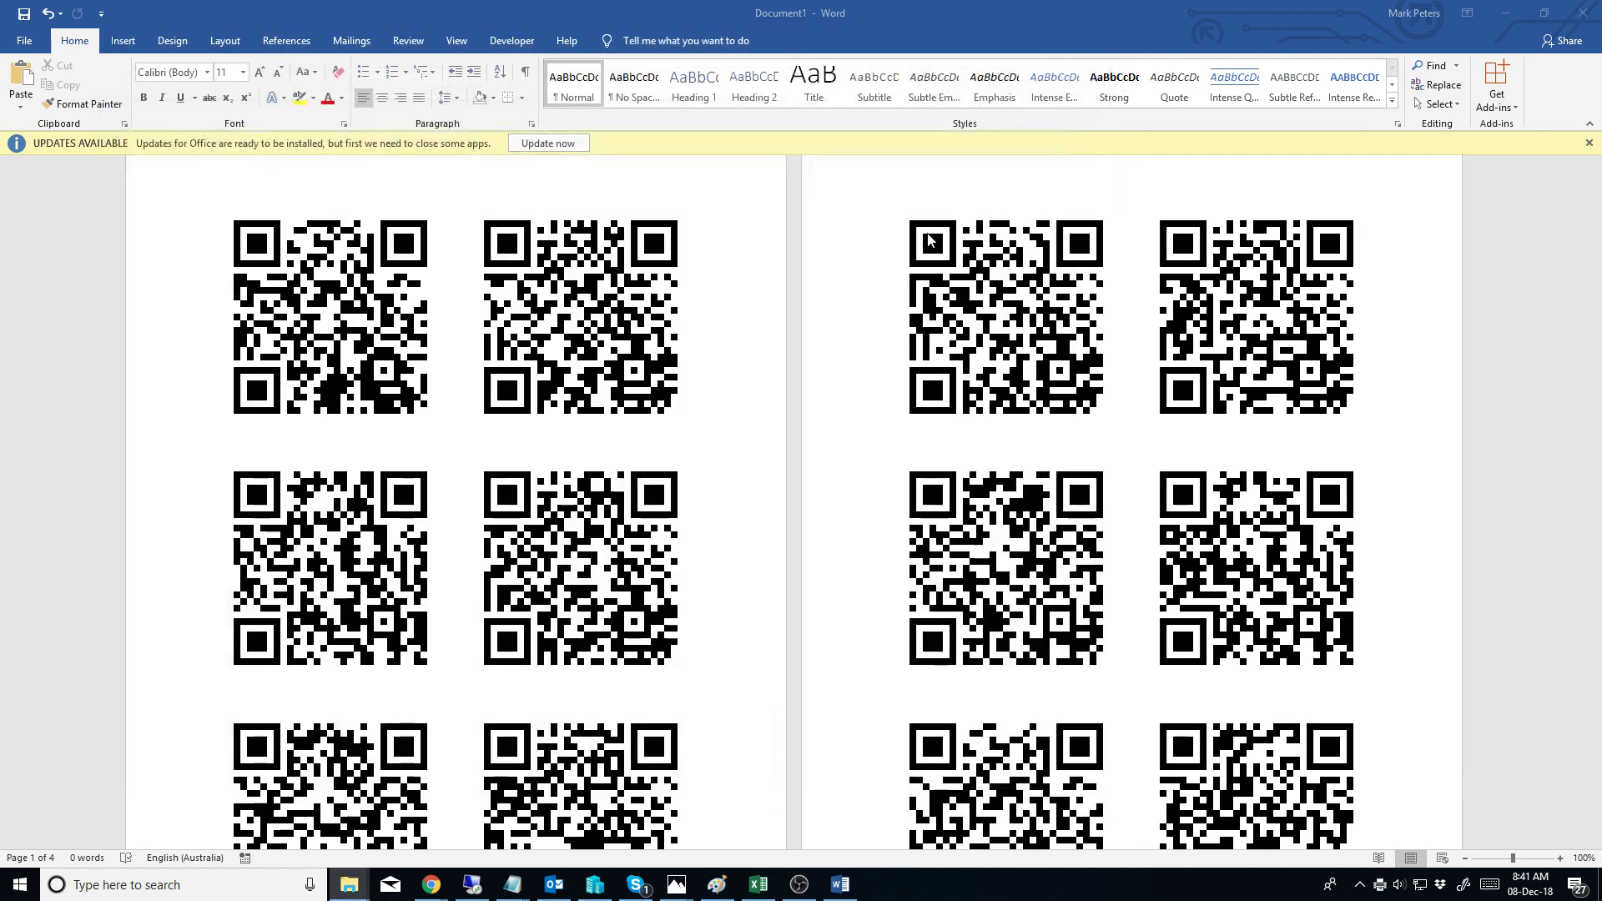
# Step: Close the Word document without saving and return to the scavenger hunt form
pyautogui.click(1583, 13)
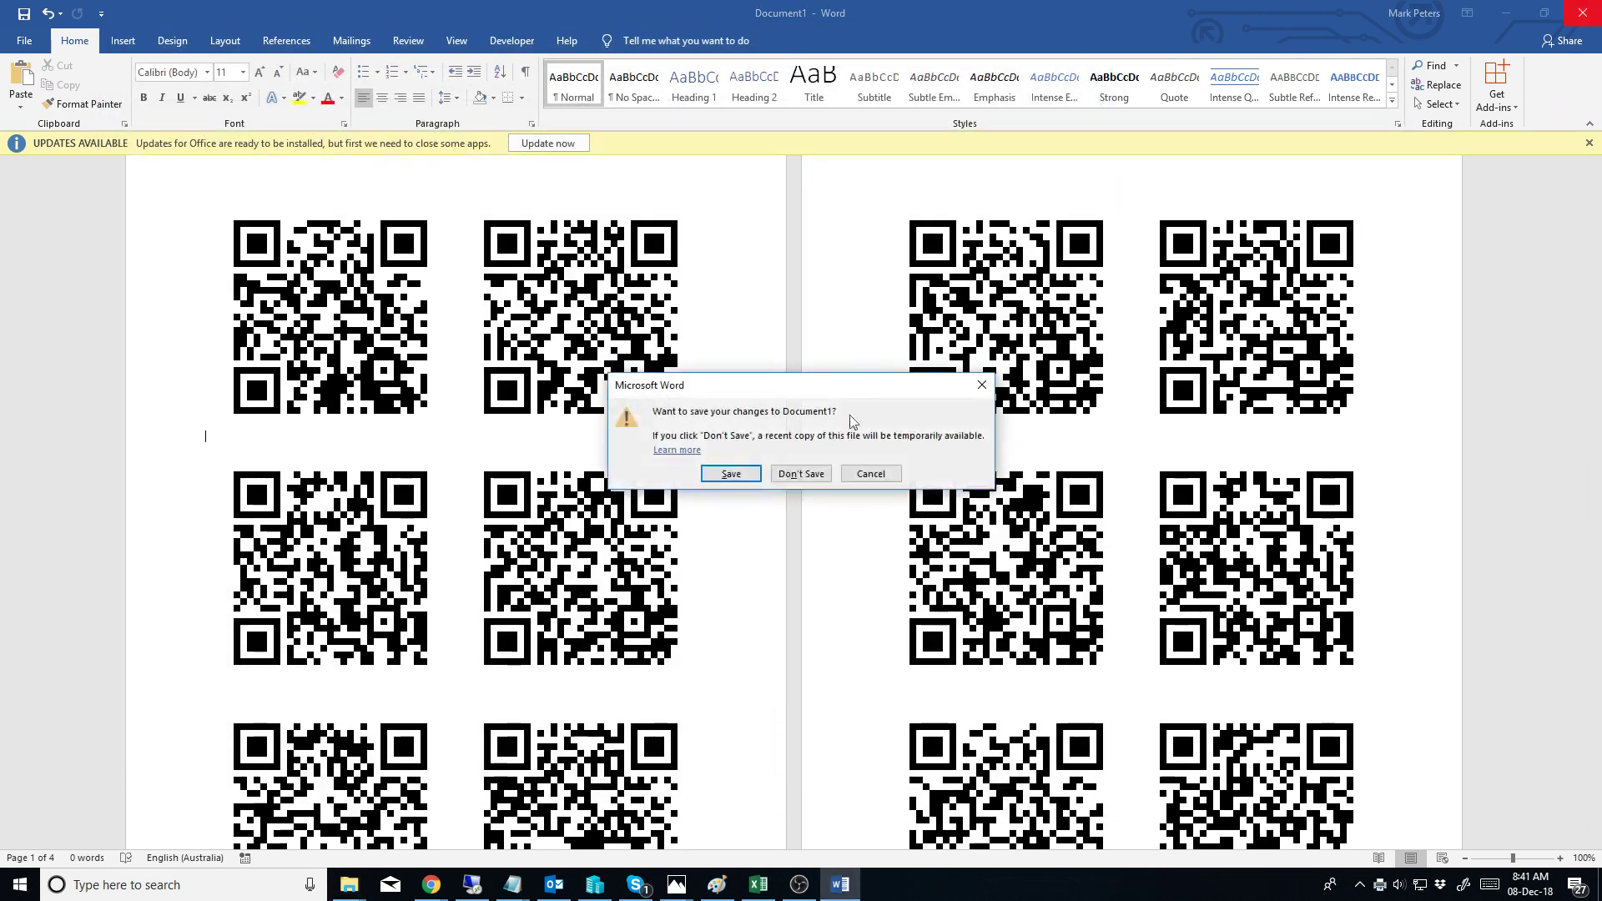
pyautogui.click(802, 475)
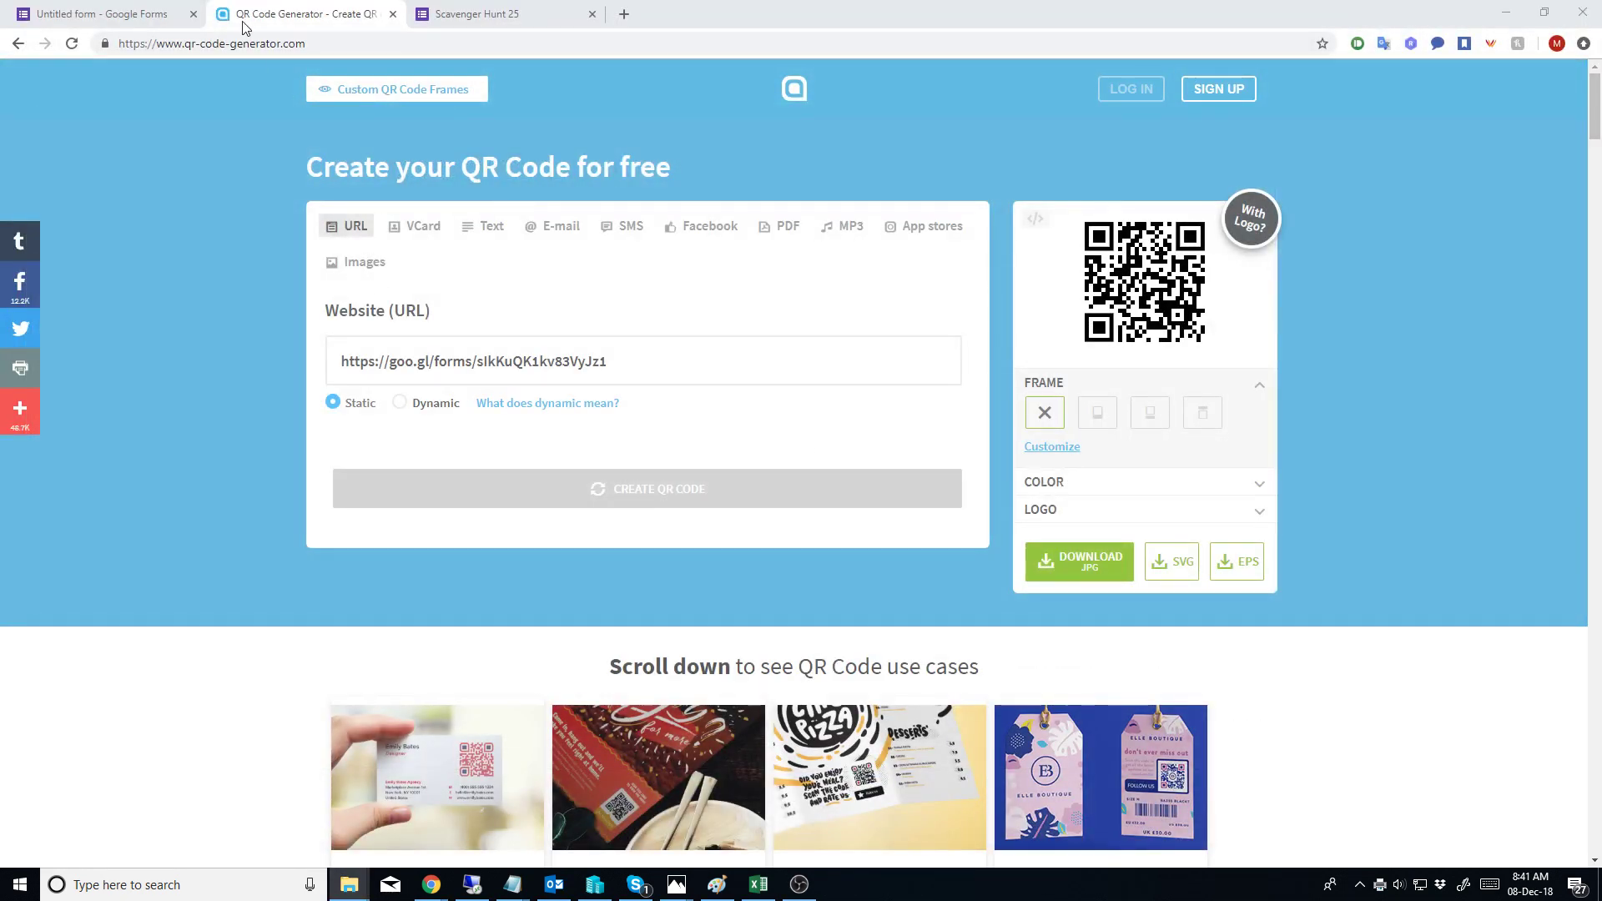
pyautogui.click(115, 18)
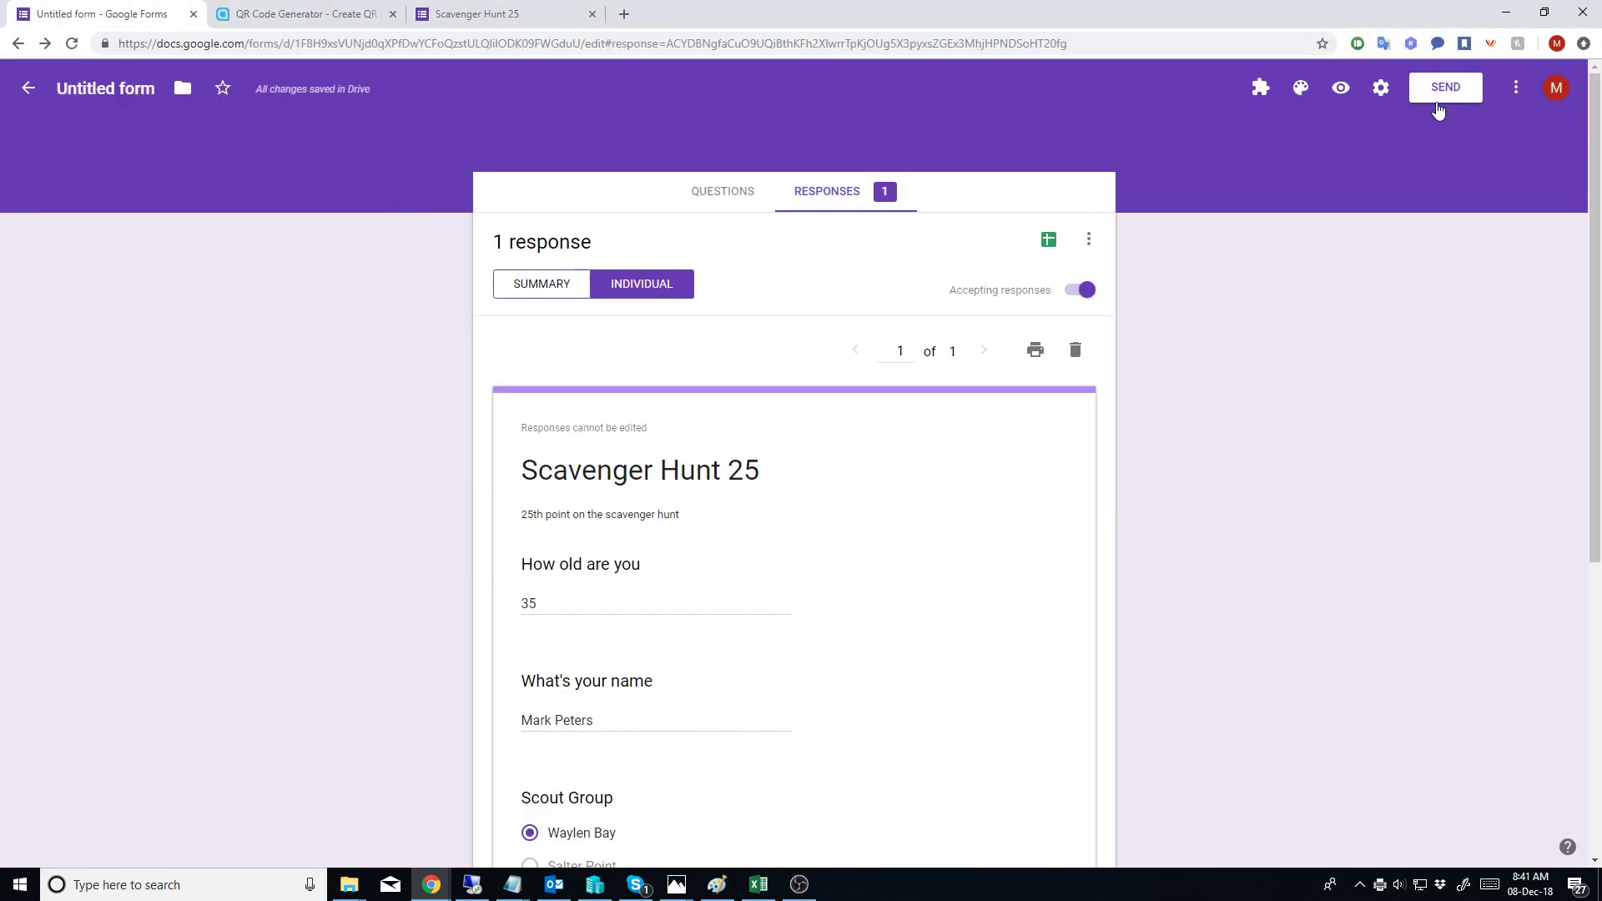
# Step: Make a copy of the form and change its title from Scavenger Hunt 25 to 26
pyautogui.click(1518, 87)
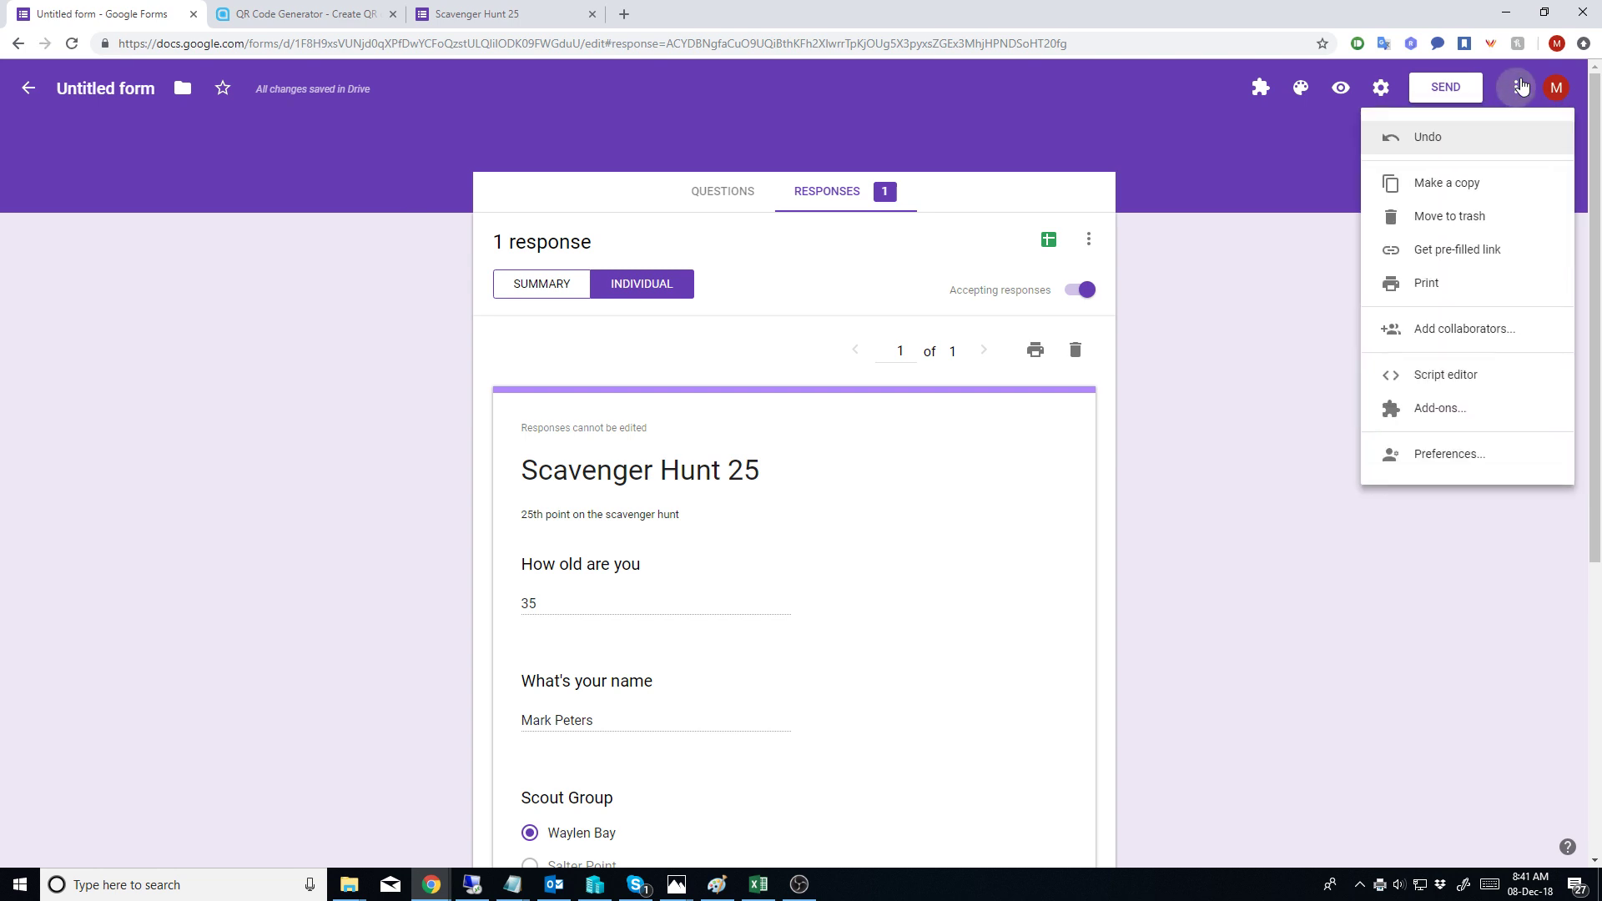
pyautogui.click(1438, 185)
pyautogui.write('Scavenger Hunt 26')
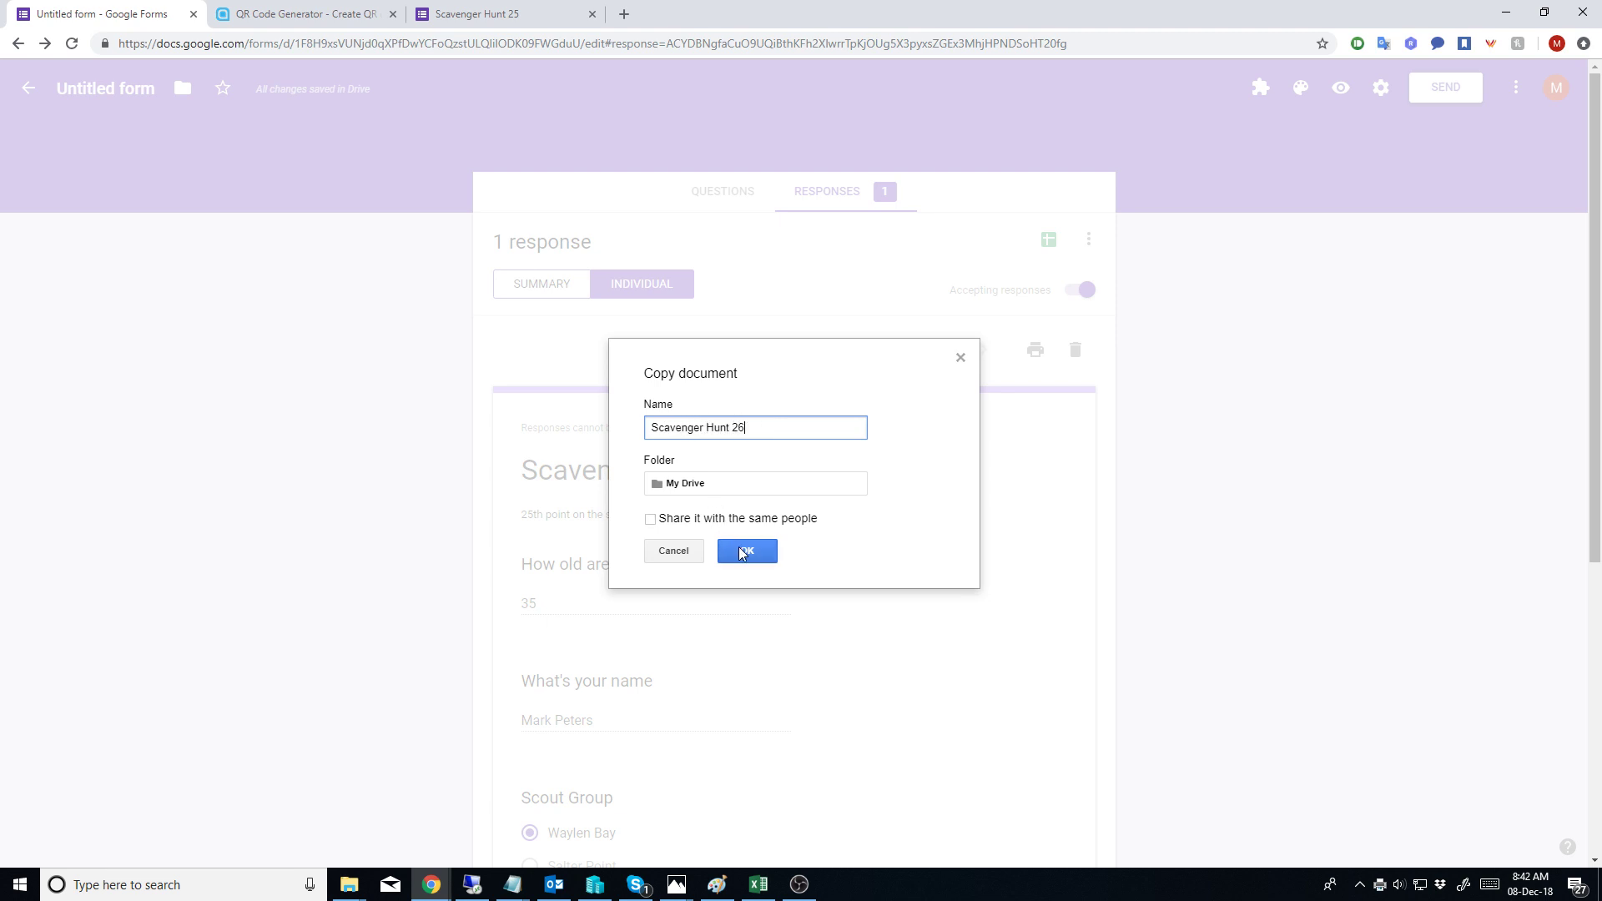
pyautogui.click(740, 550)
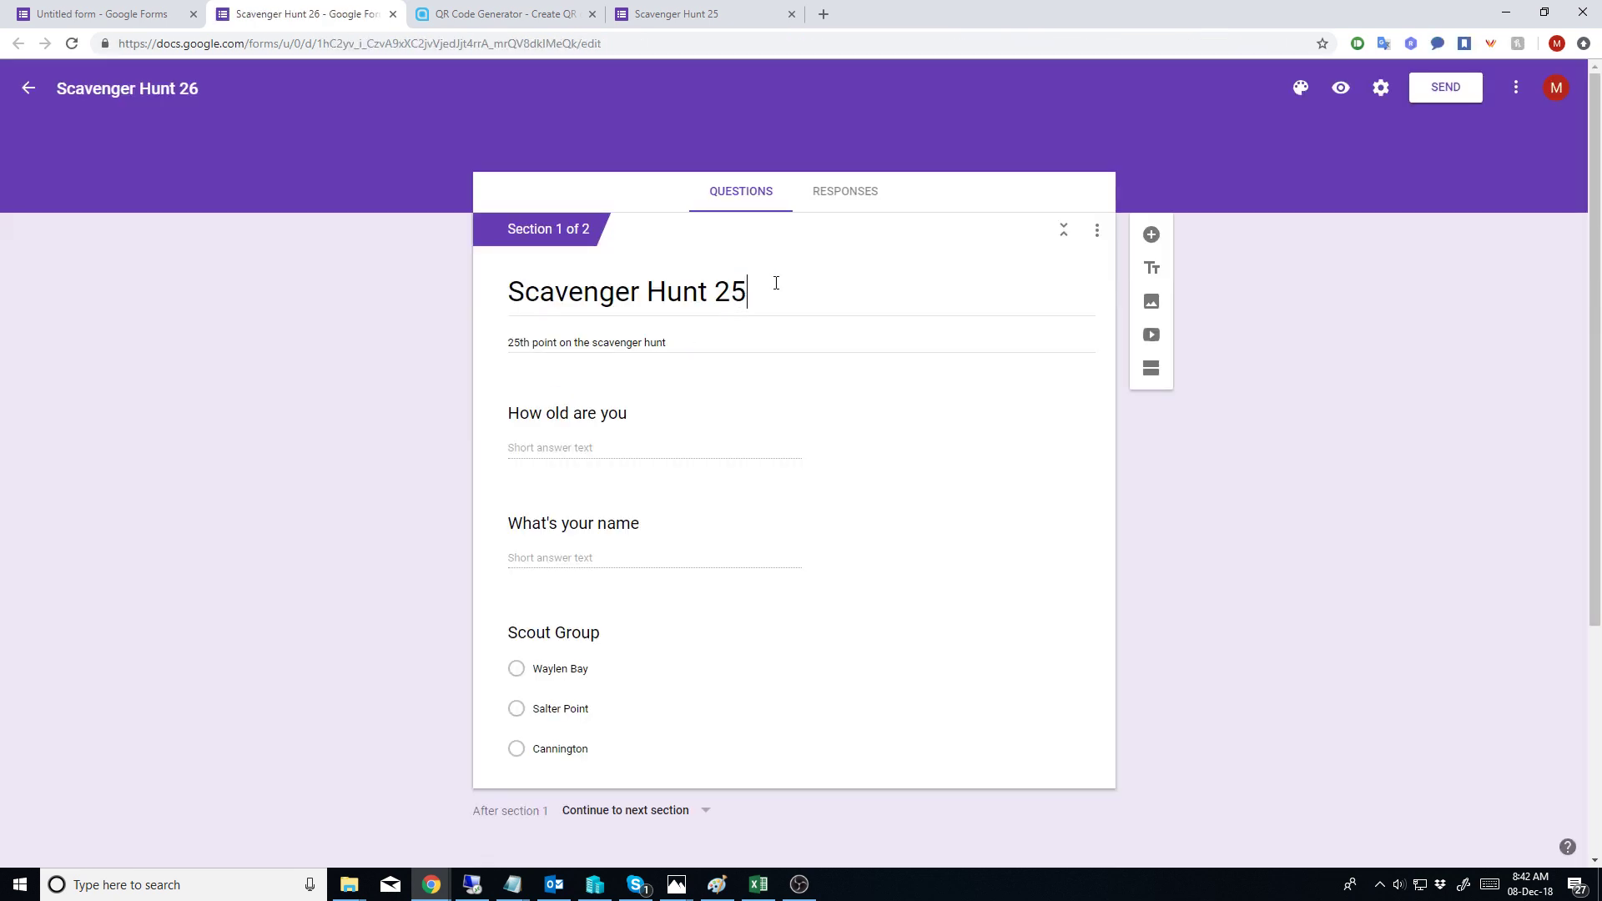
pyautogui.click(734, 288)
pyautogui.press('Delete')
pyautogui.write('6')
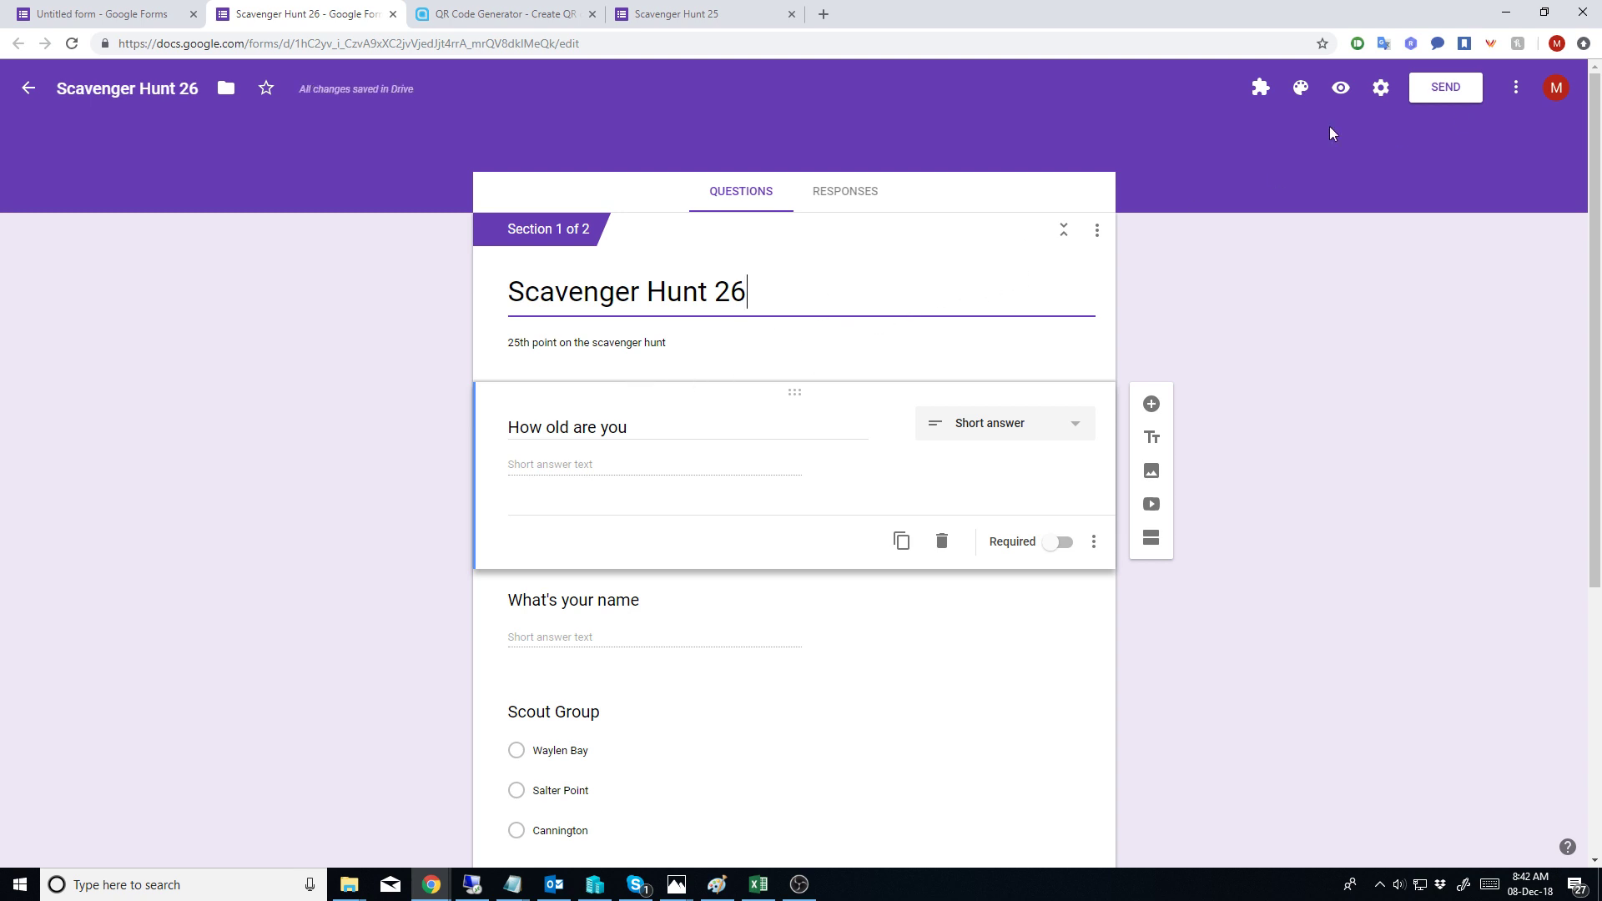
# Step: Get a shortened share link for the Scavenger Hunt 26 form
pyautogui.click(1456, 87)
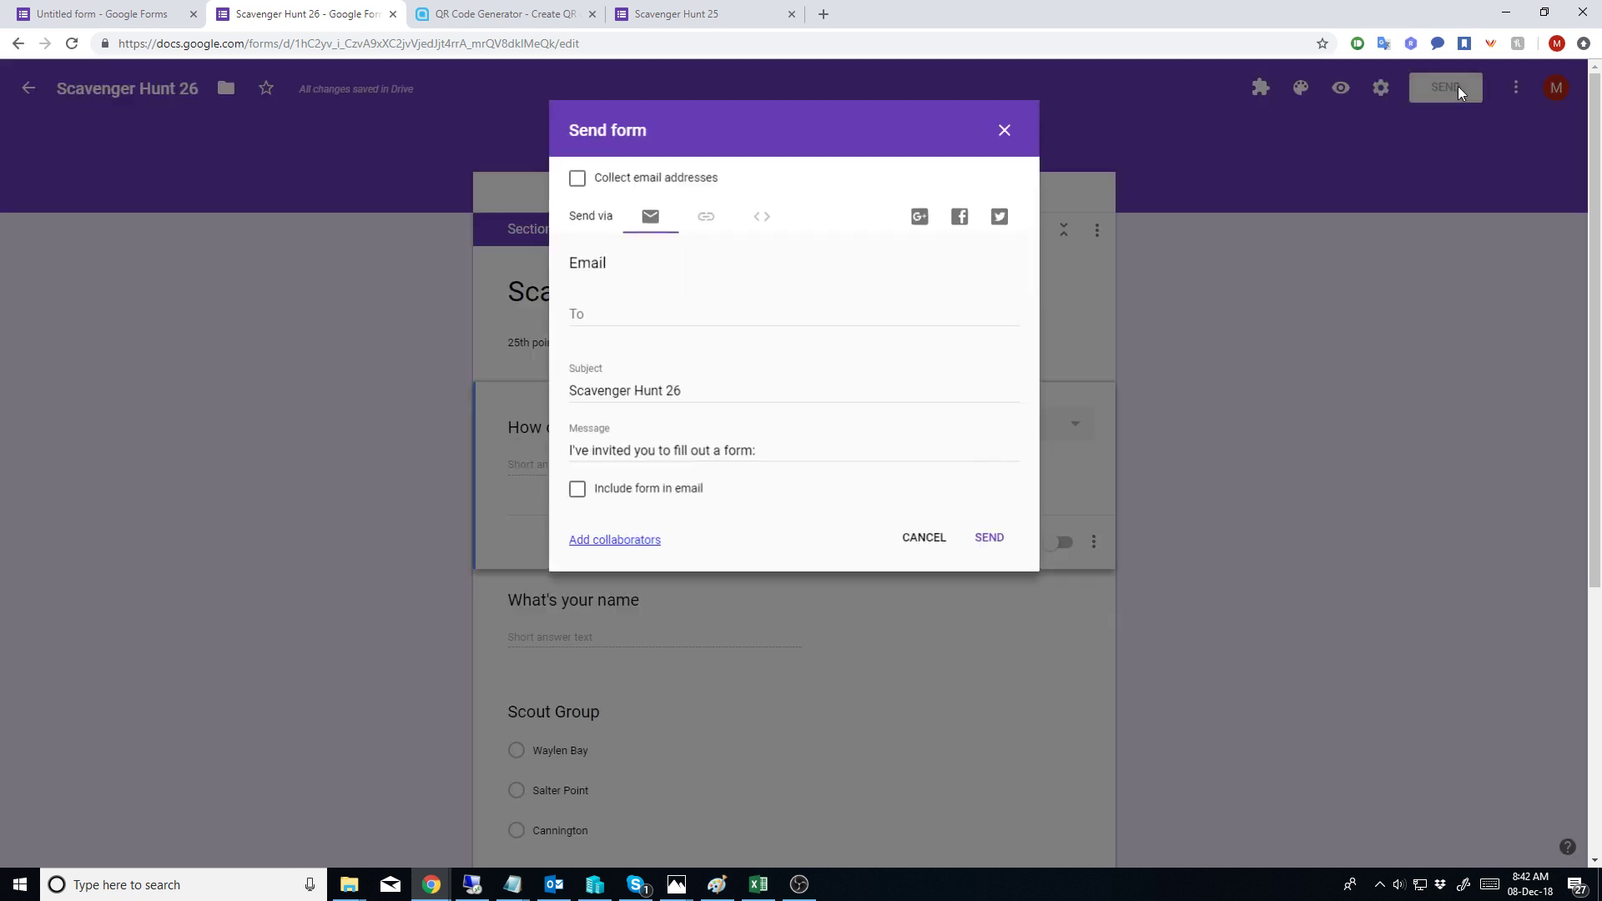
pyautogui.click(705, 217)
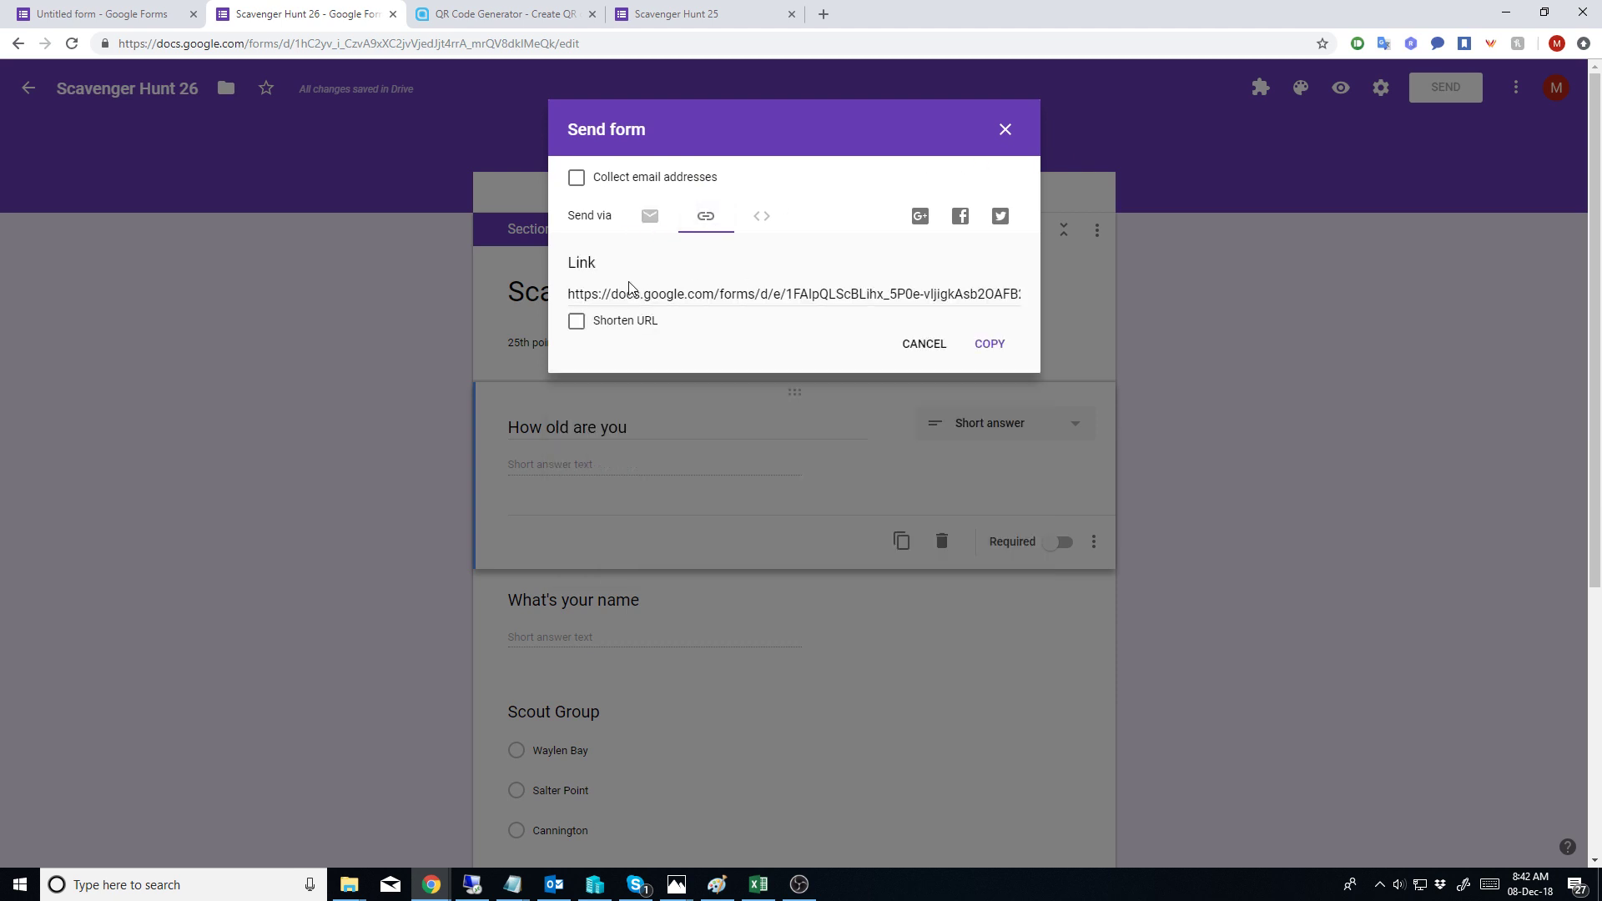
pyautogui.click(576, 321)
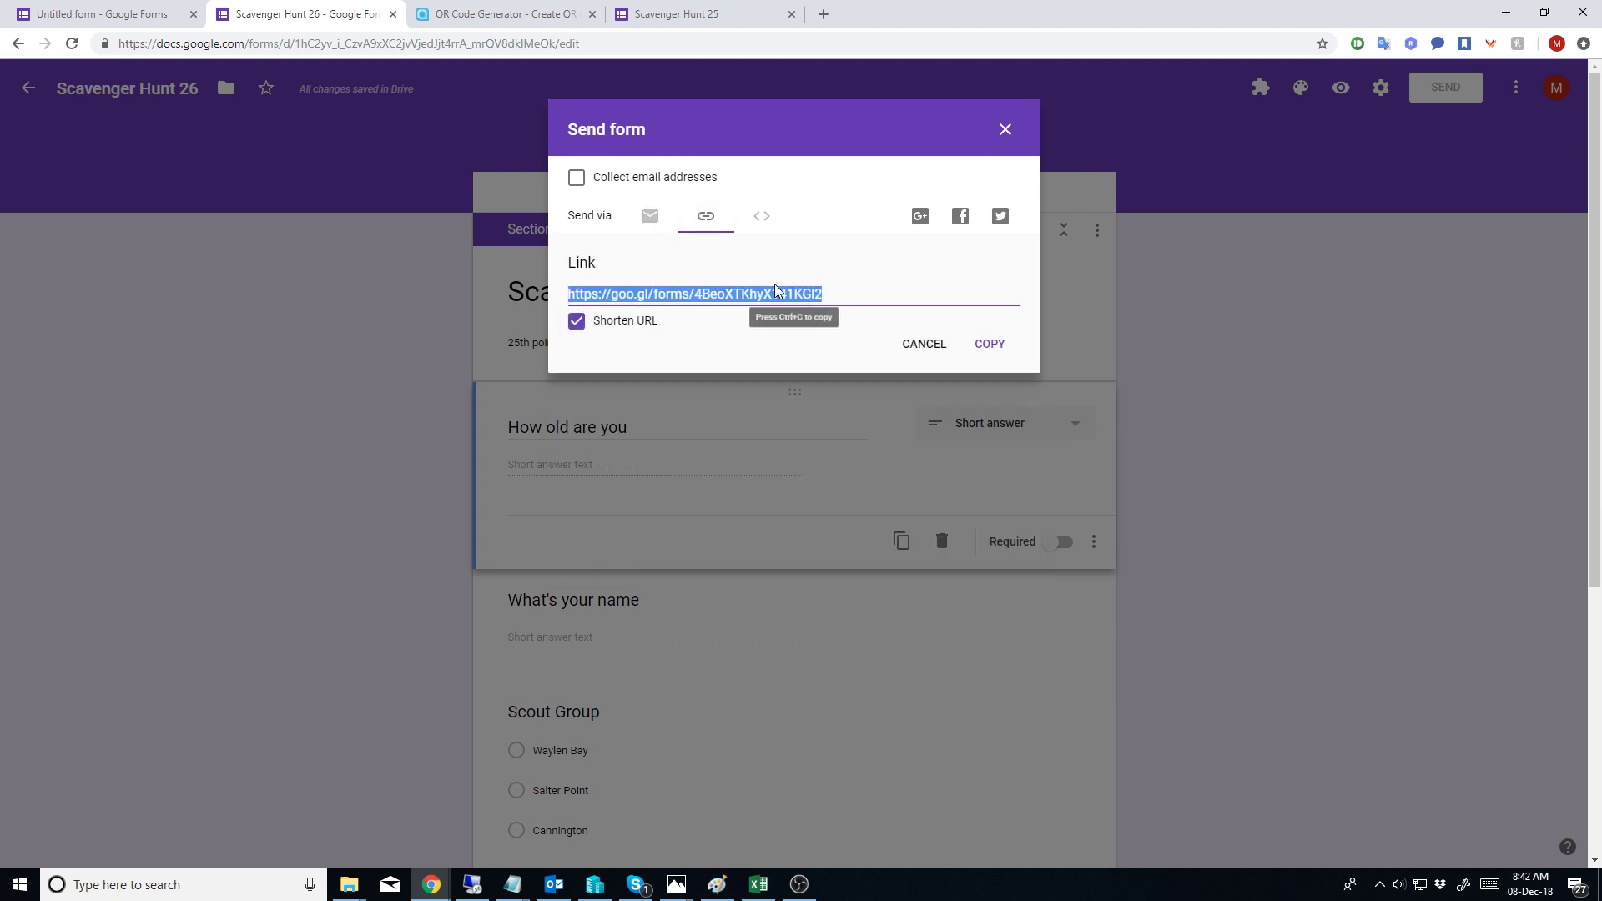
# Step: Paste the short link into QR Code Generator, create and download the QR code, and open the image
pyautogui.click(505, 14)
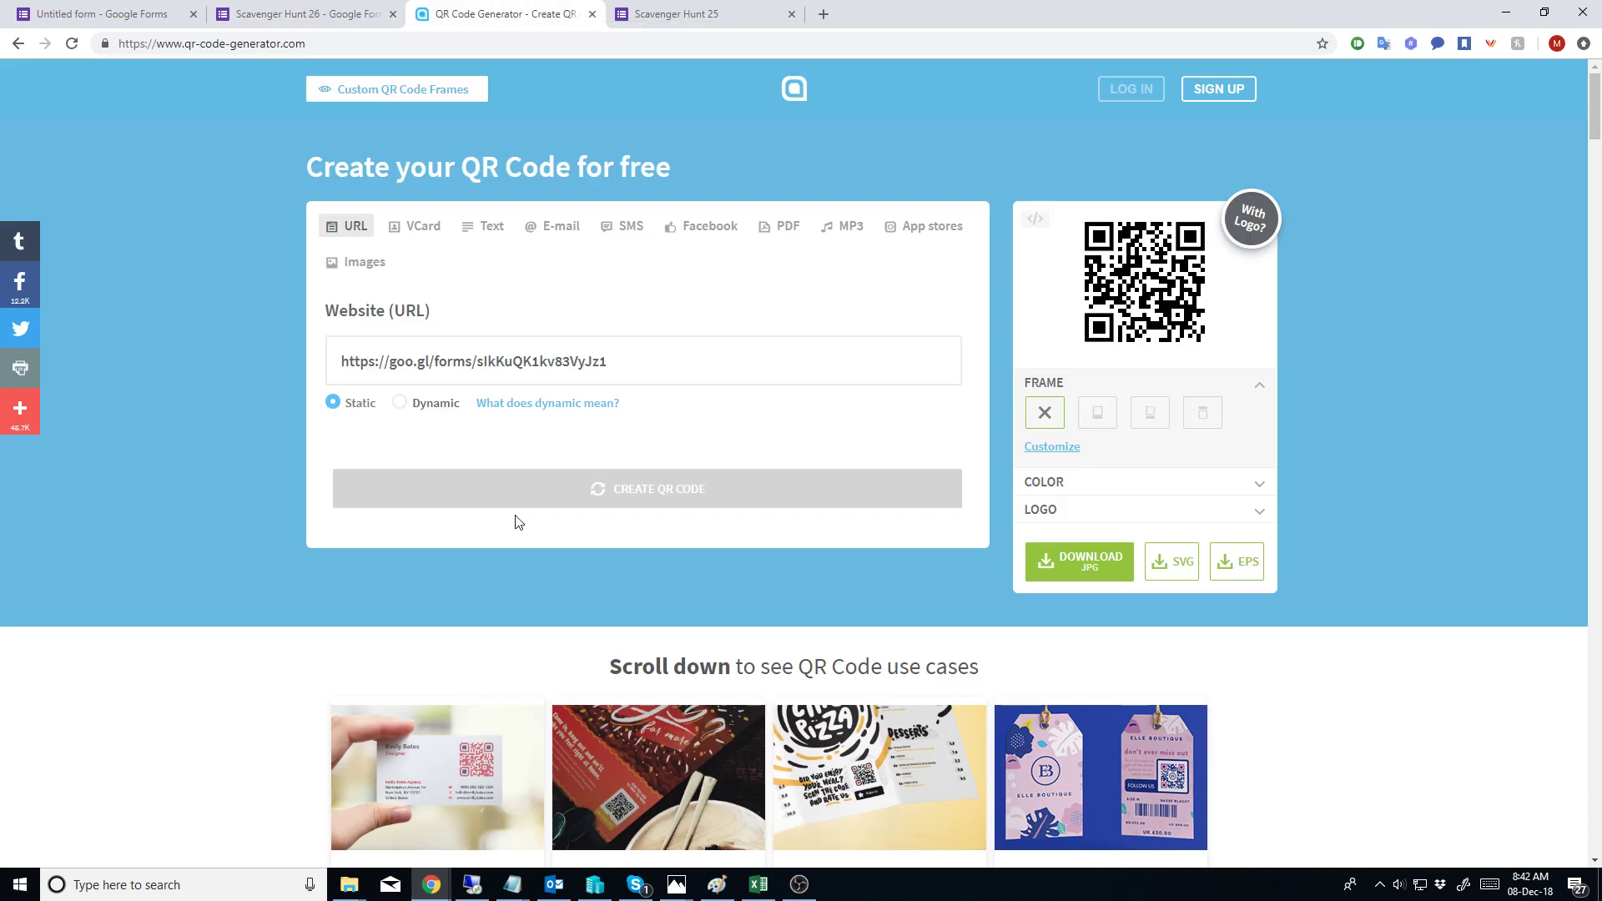
pyautogui.hotkey('ctrl', 'a')
pyautogui.hotkey('ctrl', 'v')
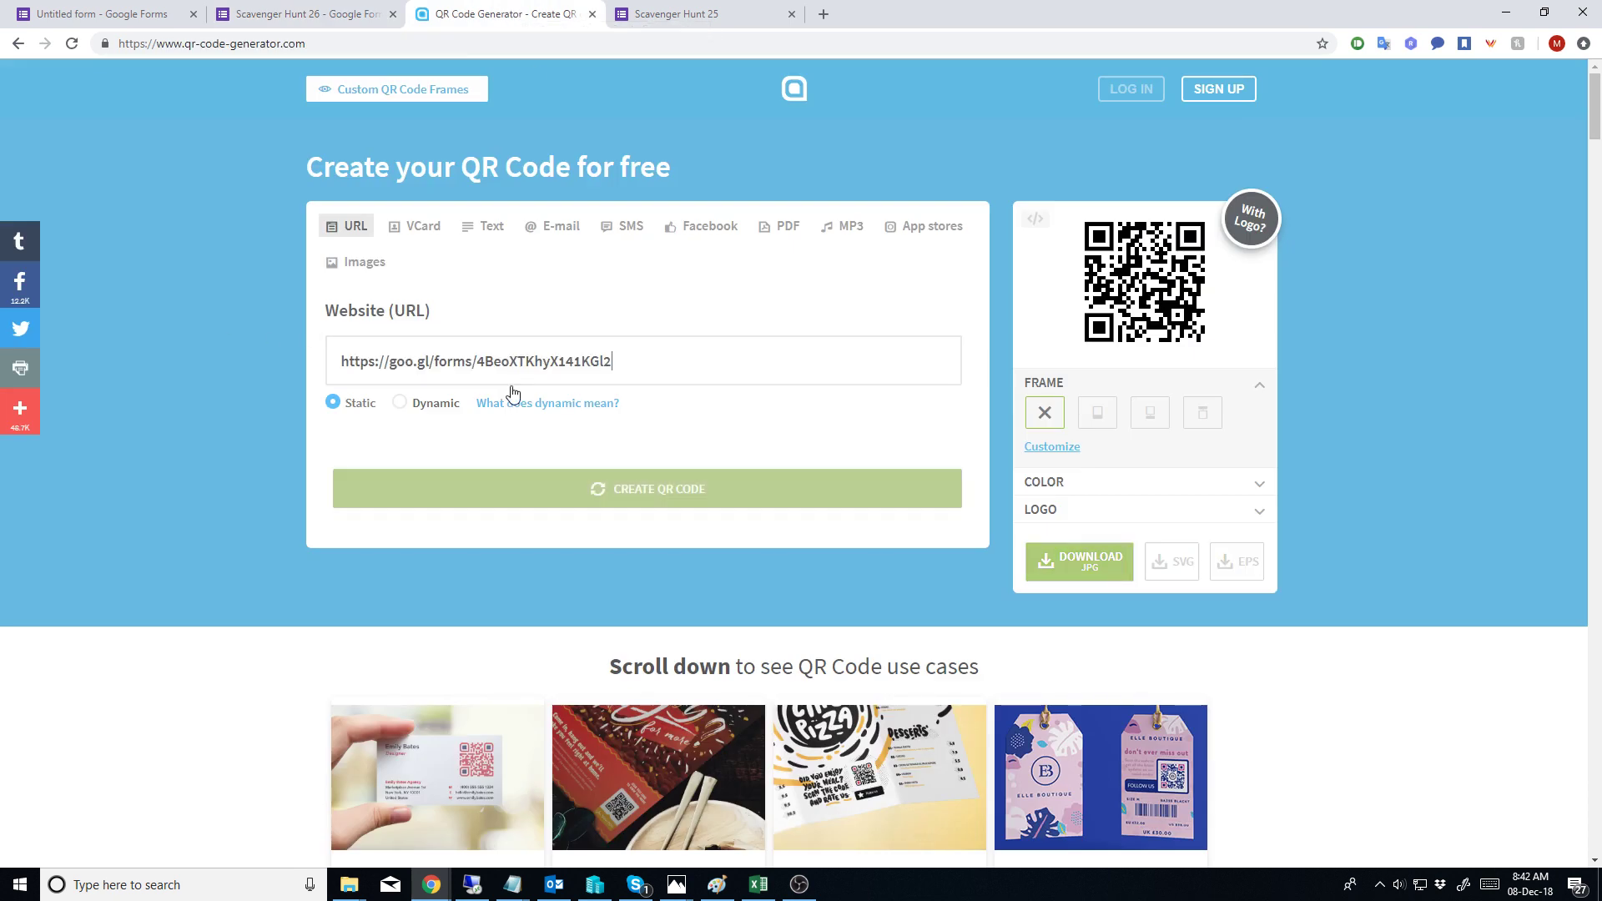
pyautogui.click(688, 491)
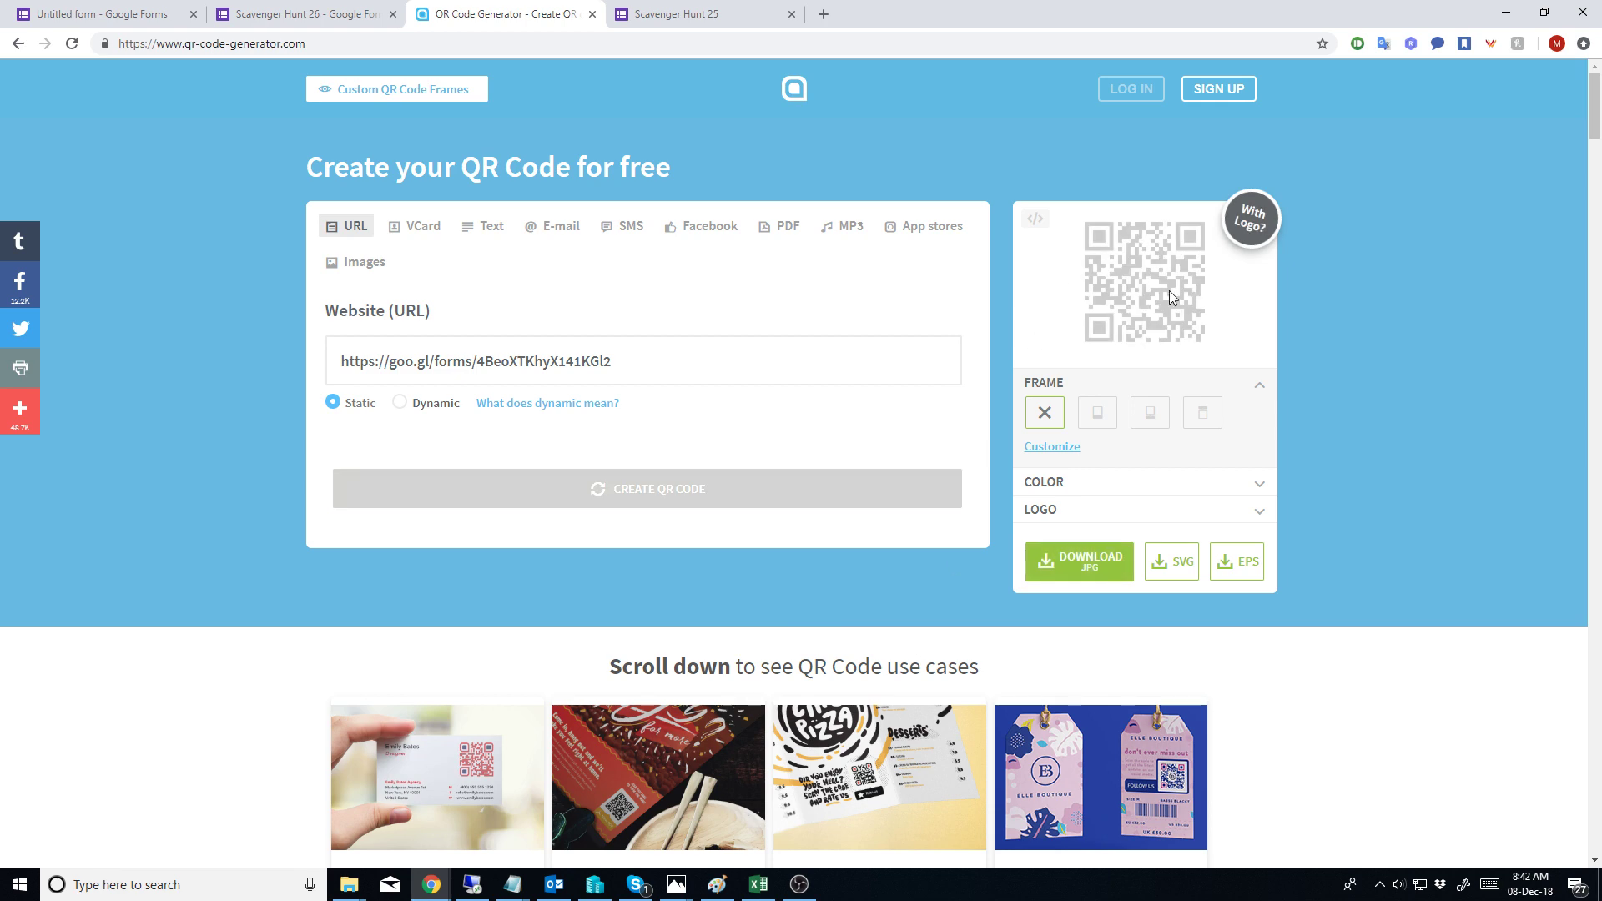
pyautogui.click(1093, 574)
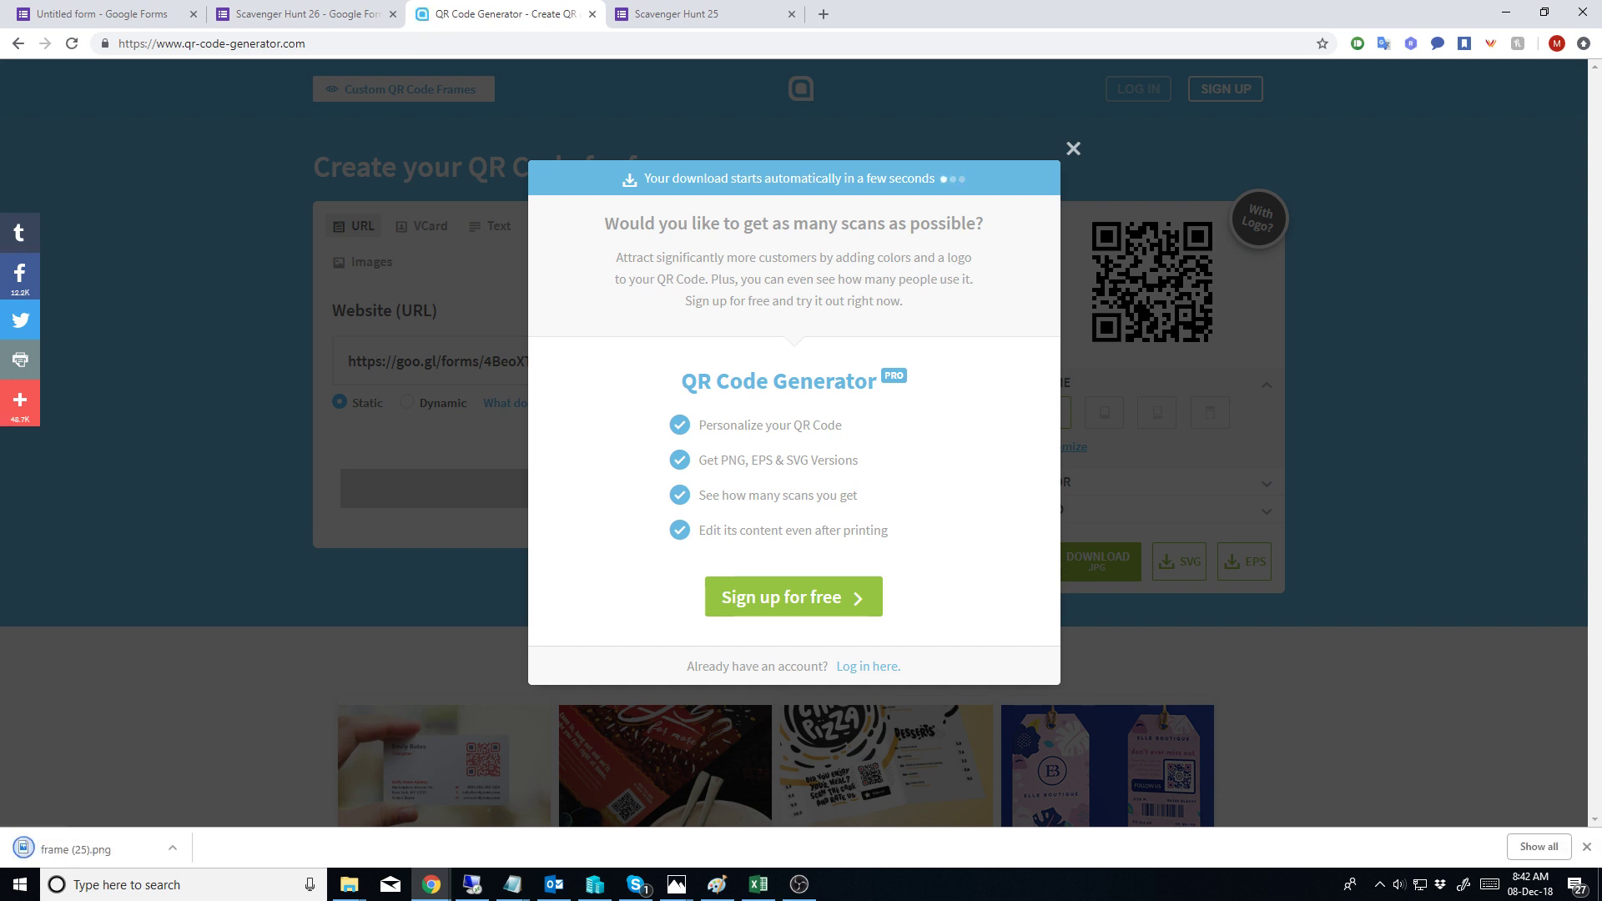
pyautogui.click(120, 851)
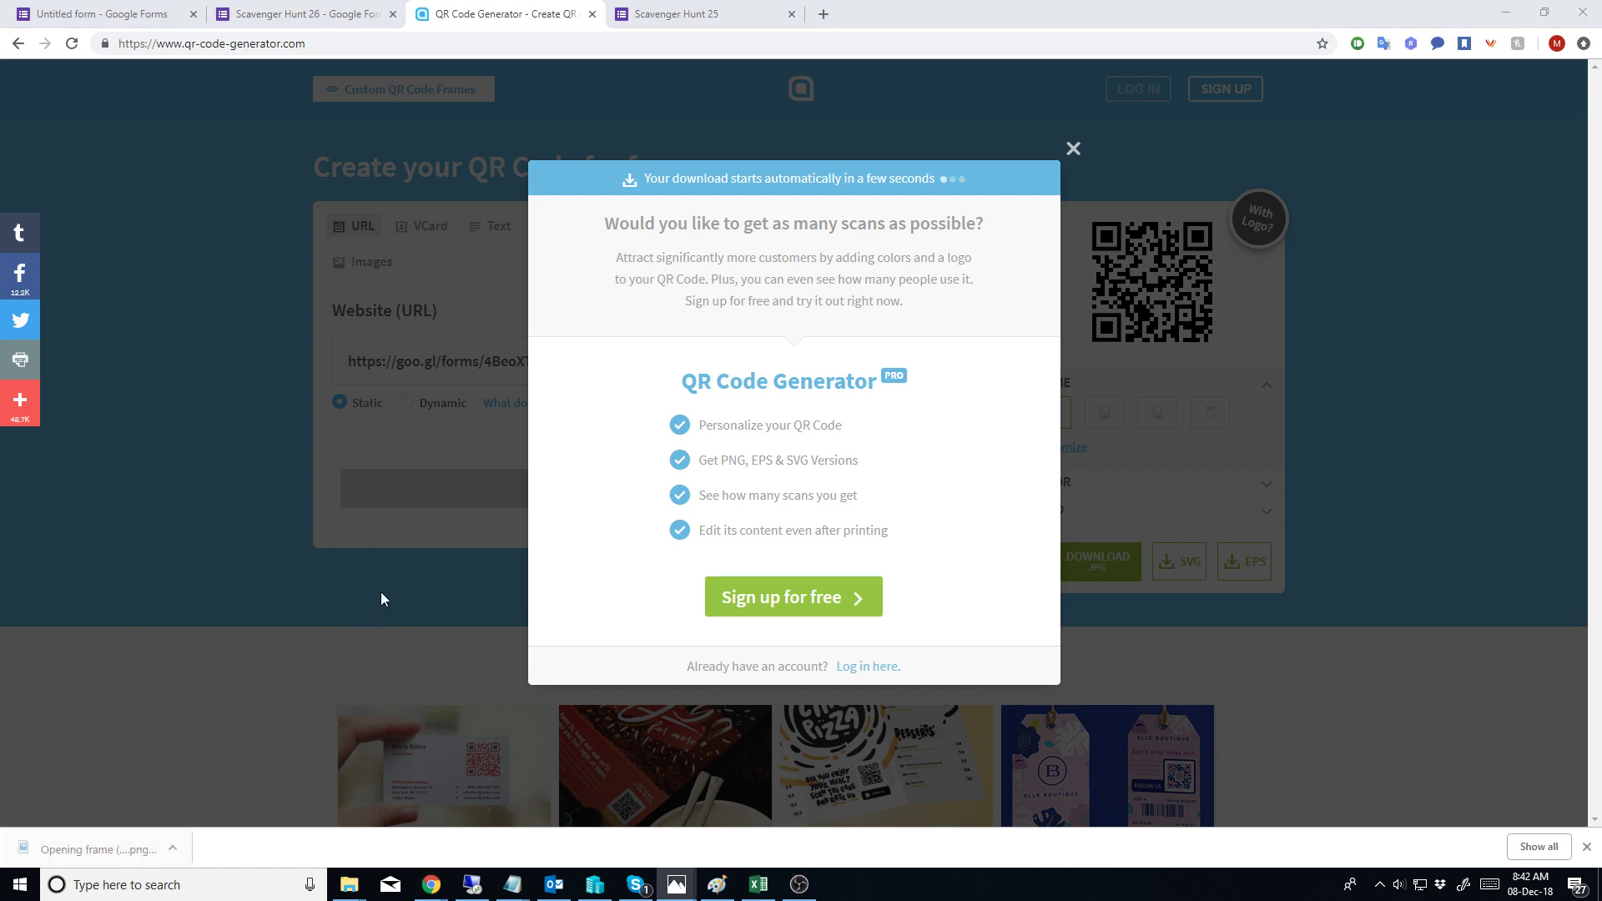
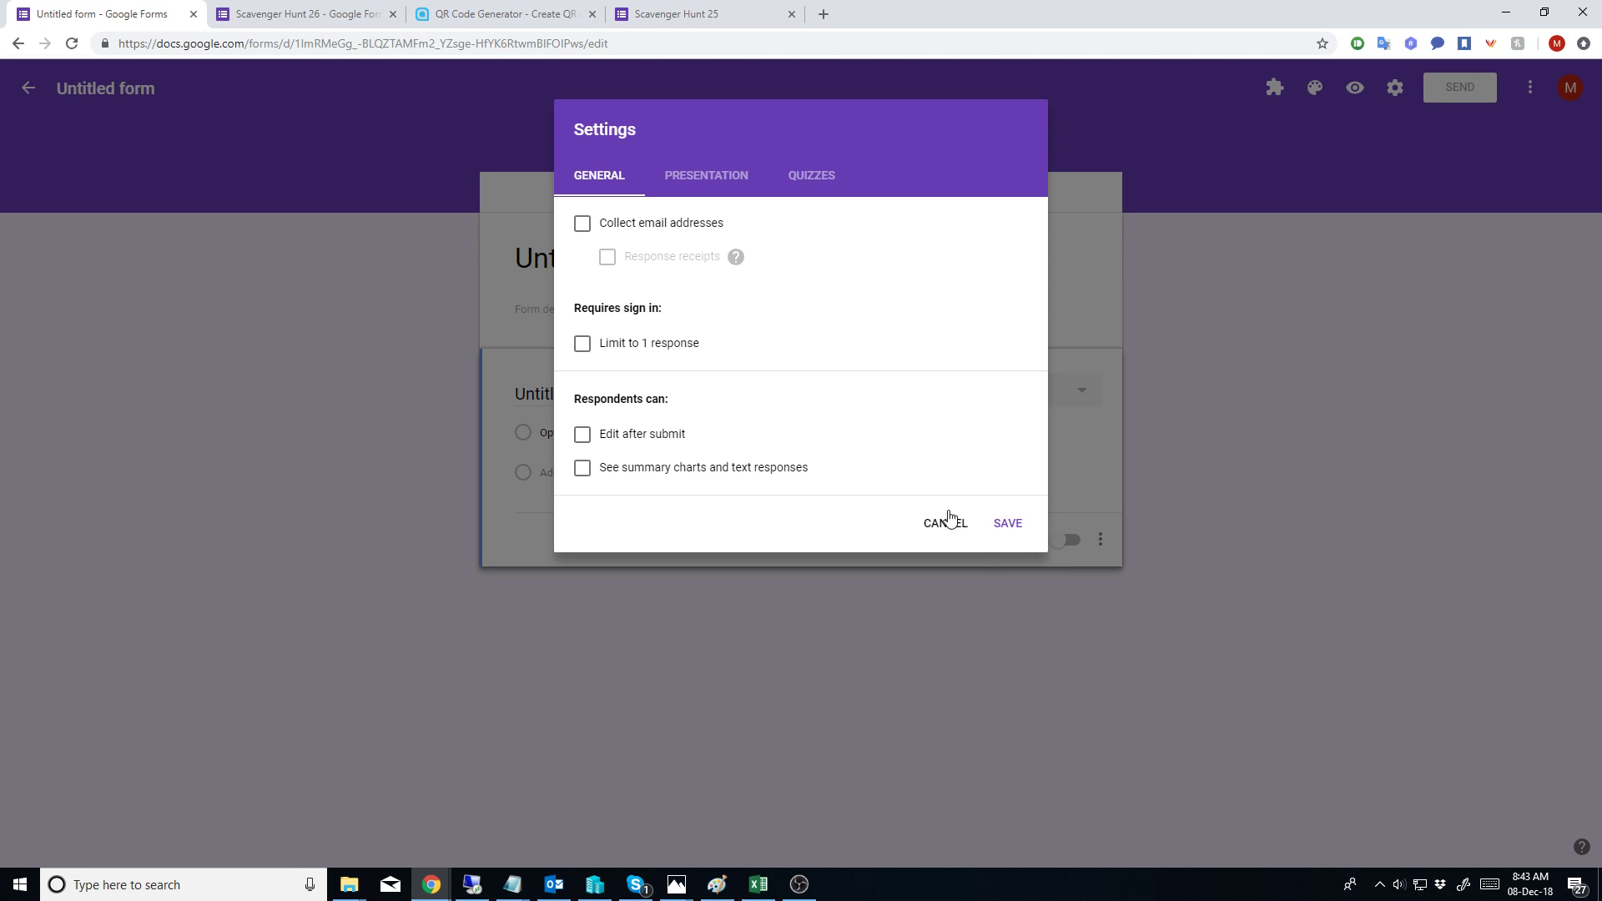
# Step: Cancel the untitled form's Settings dialog so no changes are saved
pyautogui.click(949, 522)
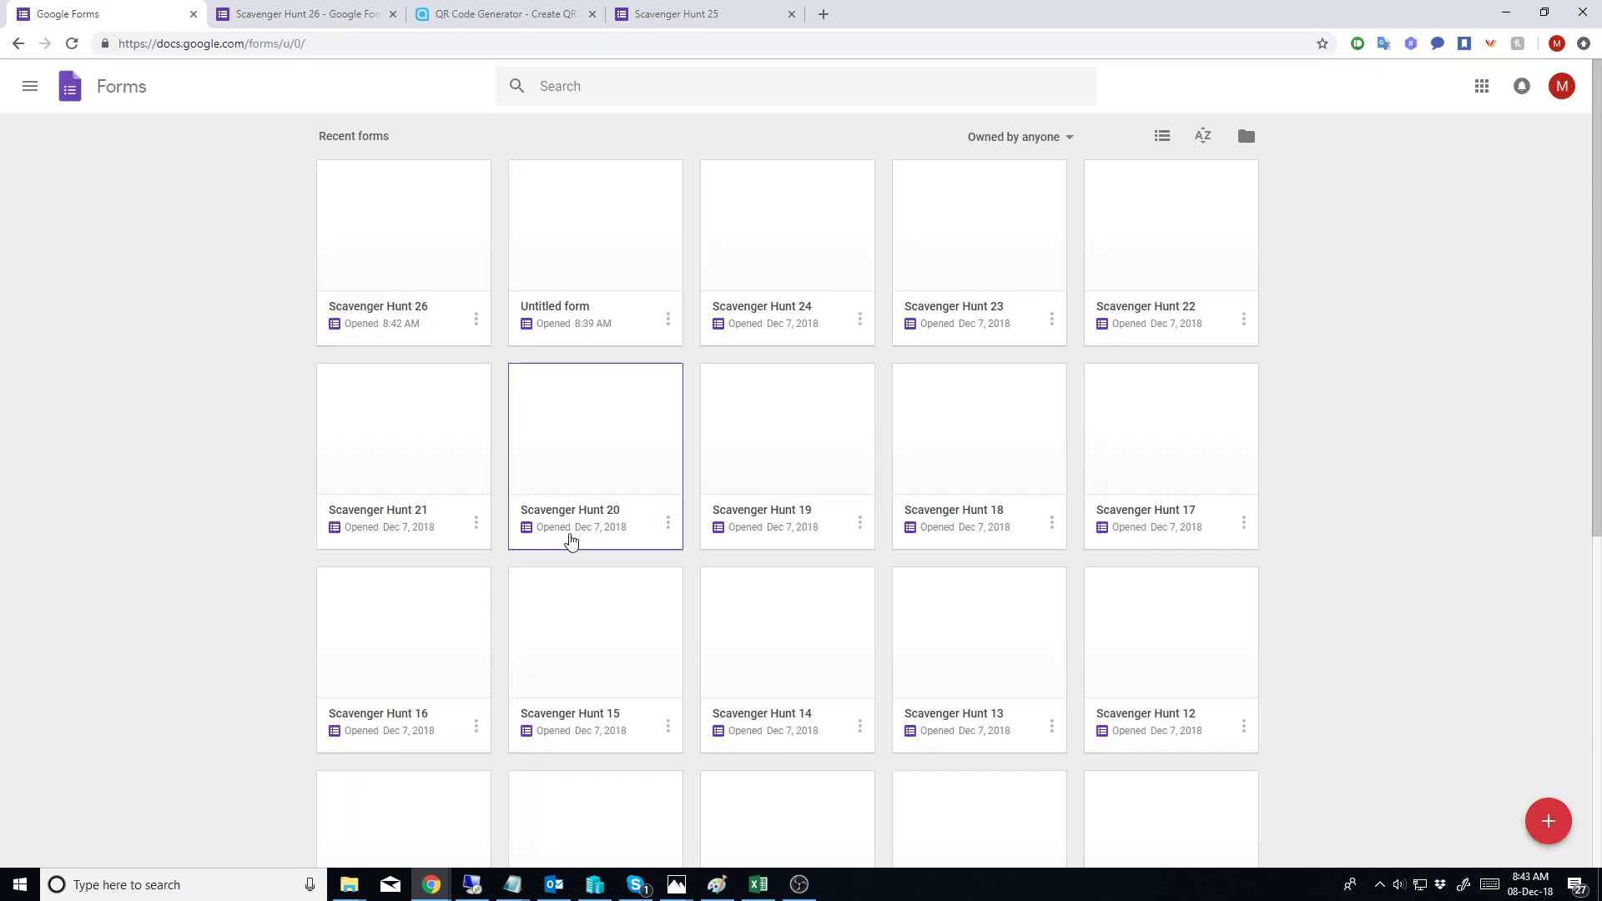
# Step: Find the Campout Form among the recent forms on the home page and open it
pyautogui.scroll(-7, 571, 540)
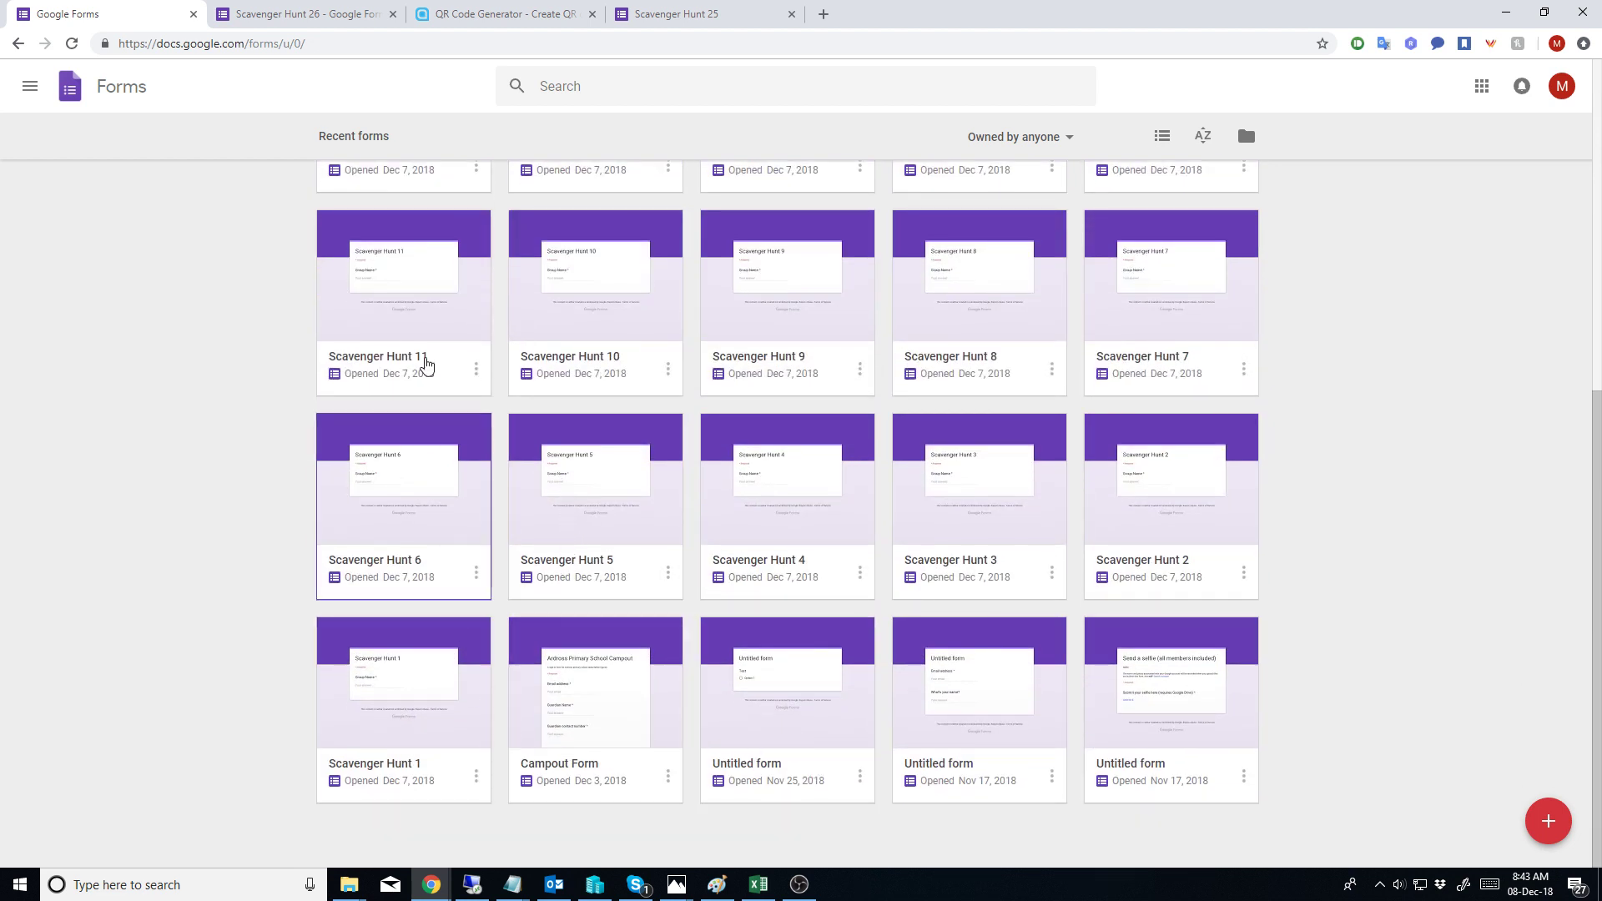
pyautogui.scroll(7, 433, 392)
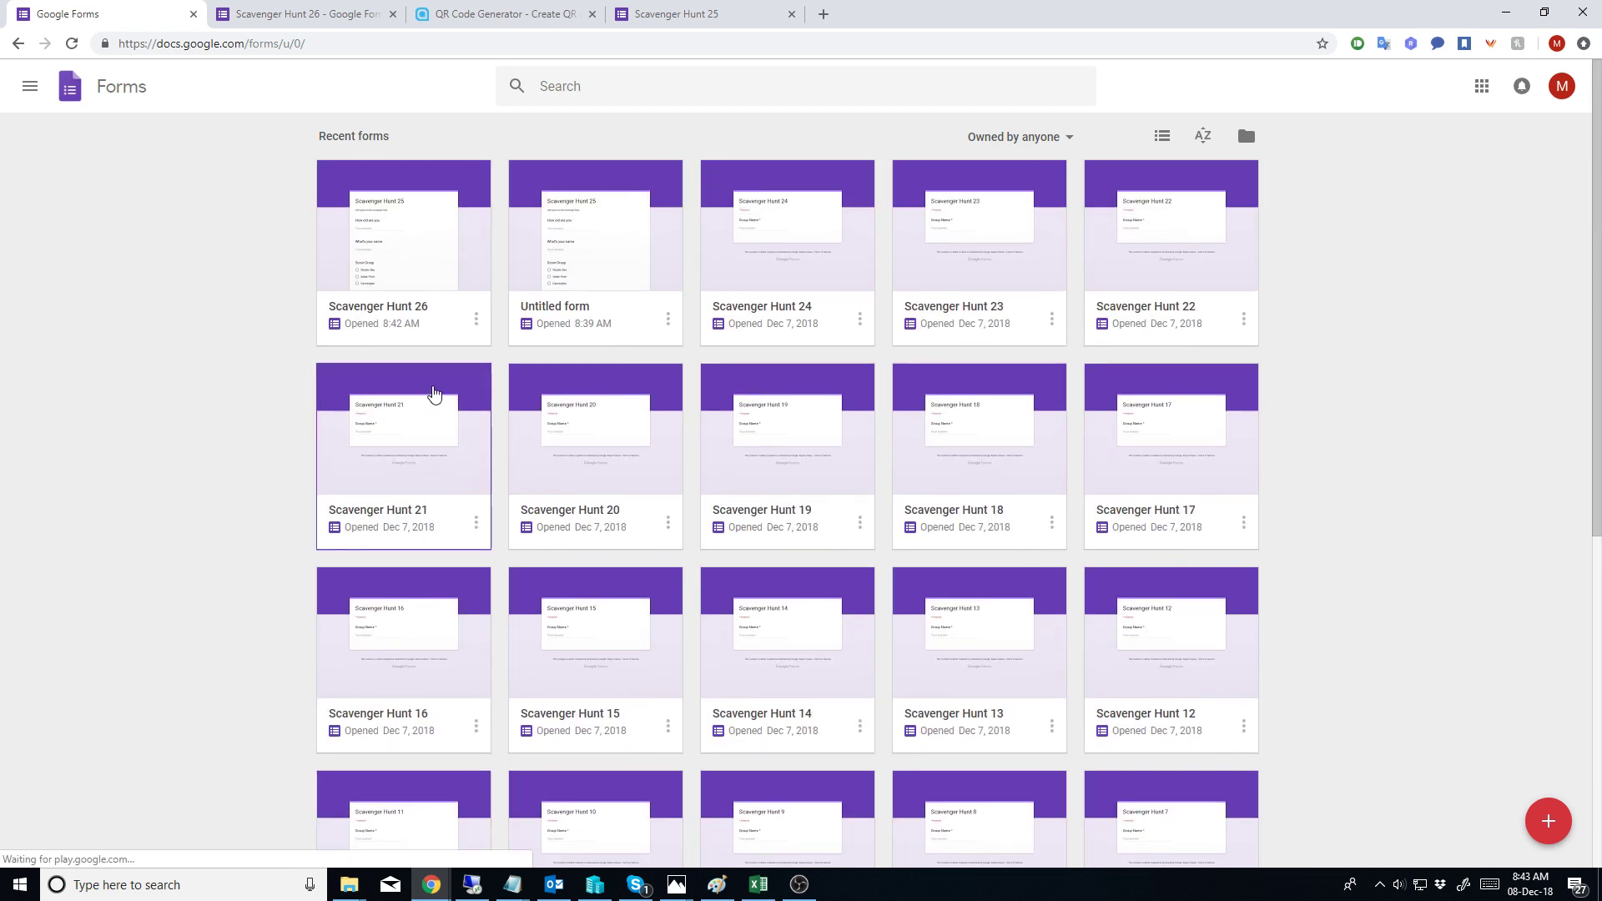
pyautogui.scroll(-7, 433, 392)
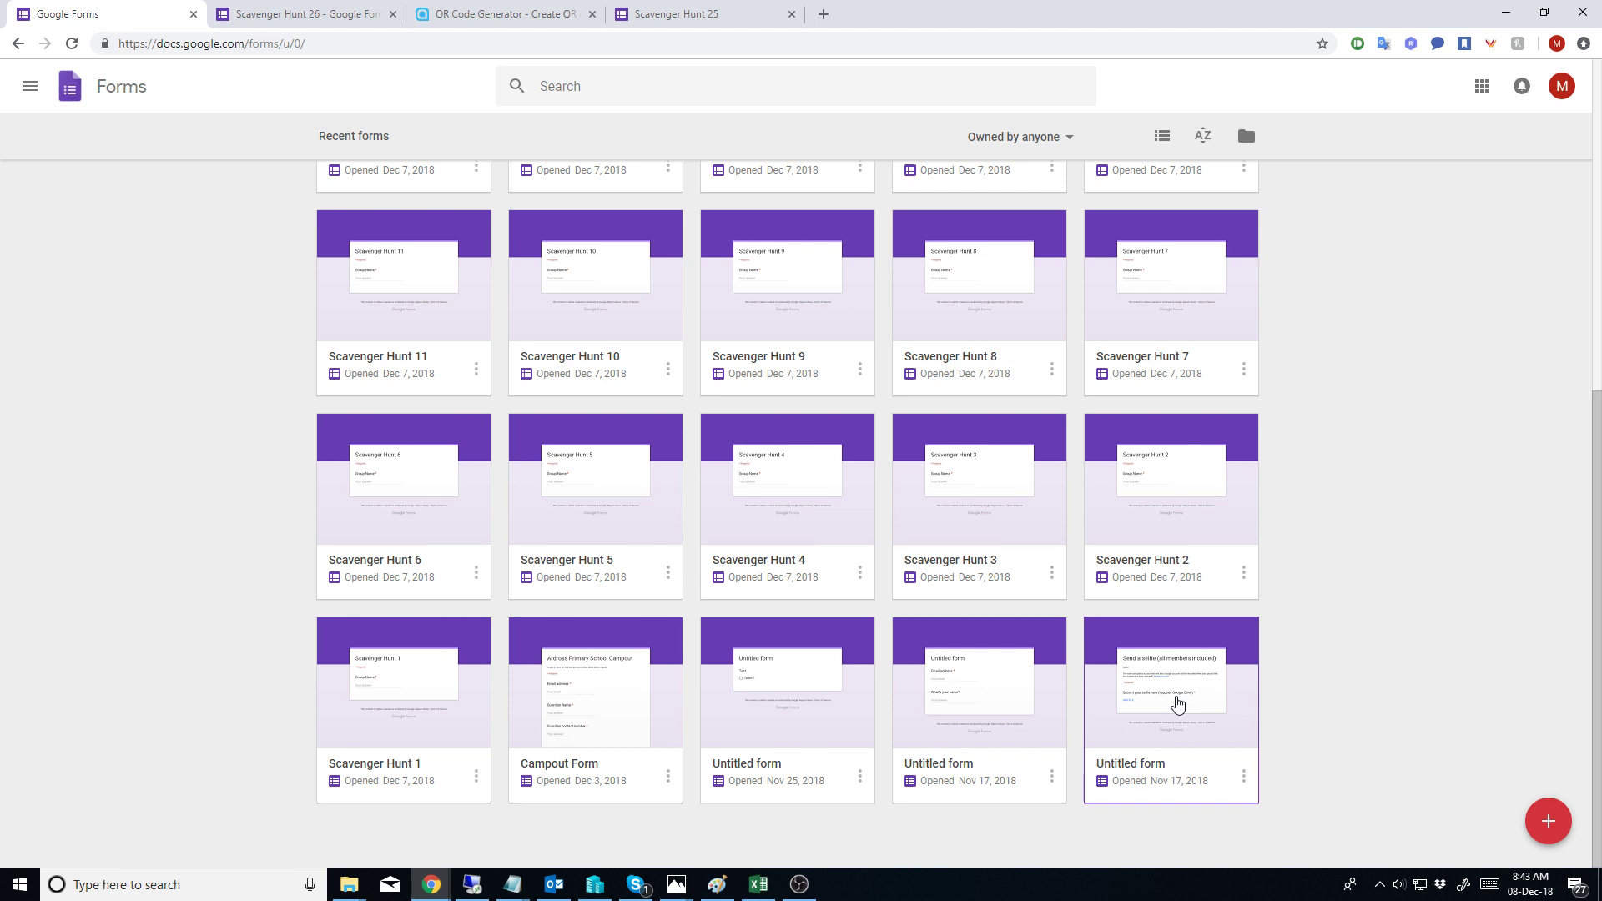
pyautogui.click(614, 715)
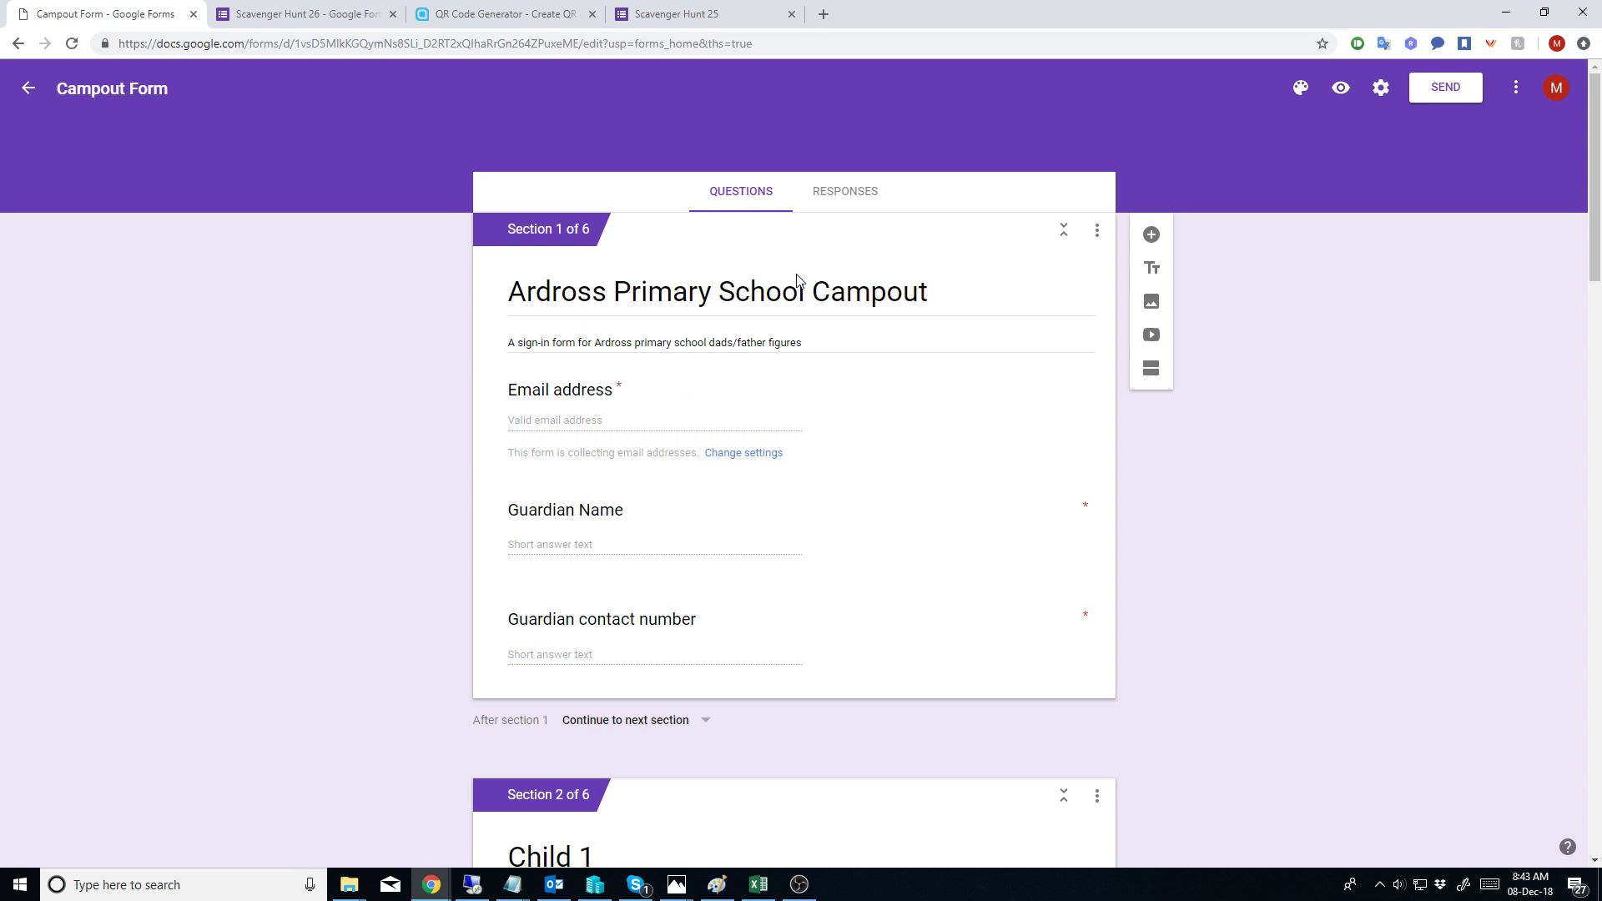
# Step: Show the Campout Form's Responses tab and look over its 38 responses
pyautogui.click(860, 192)
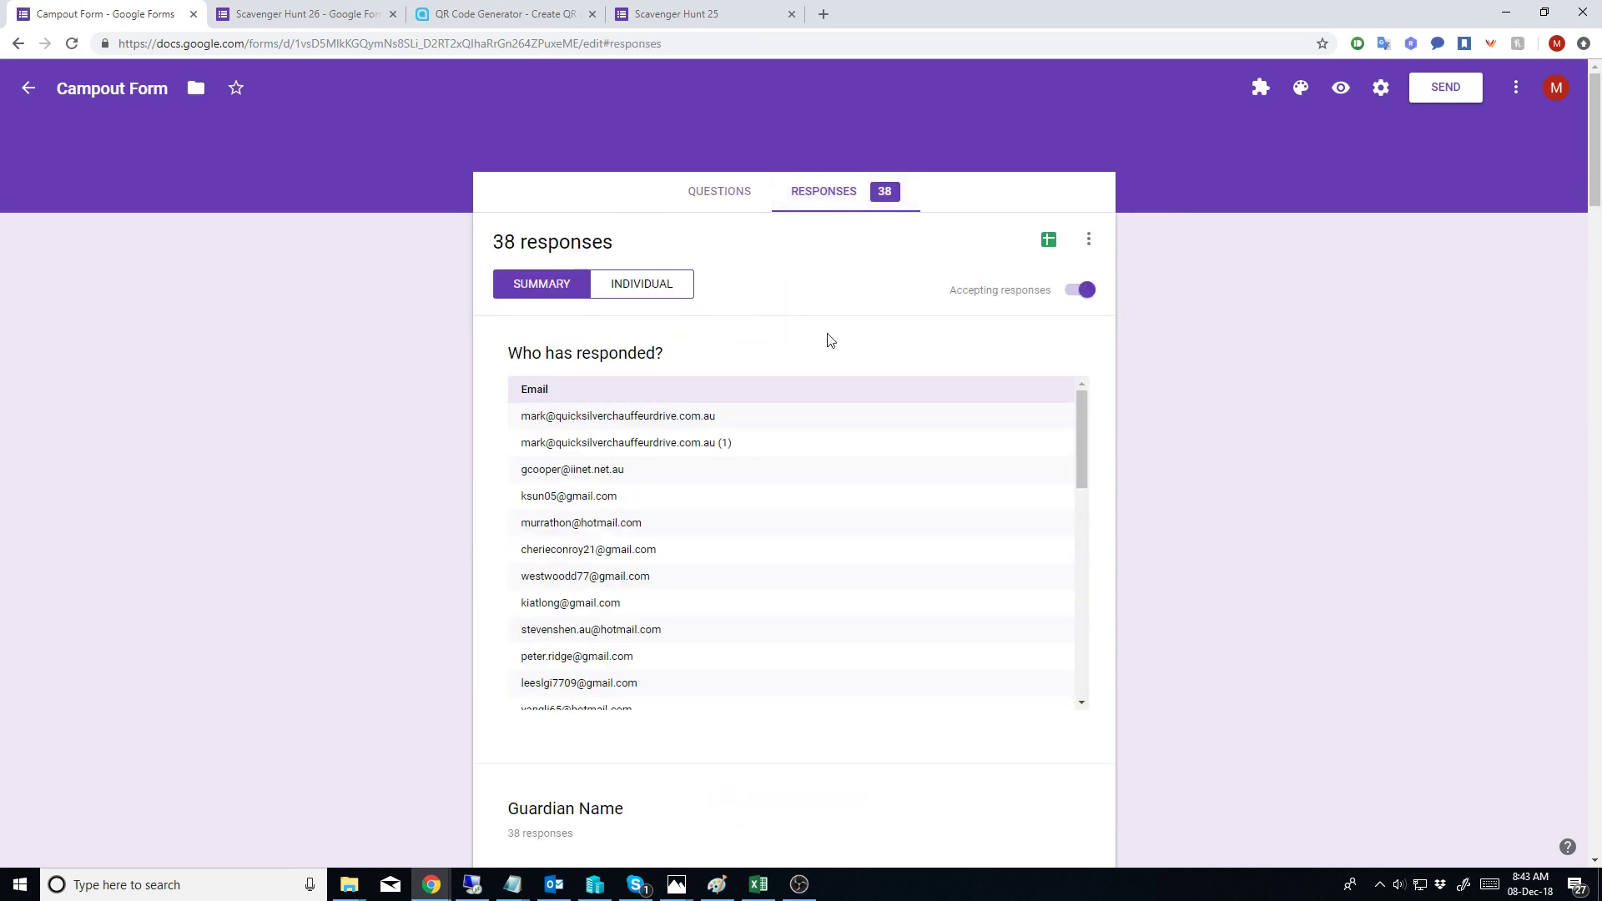
pyautogui.scroll(-2, 826, 340)
pyautogui.scroll(1, 826, 340)
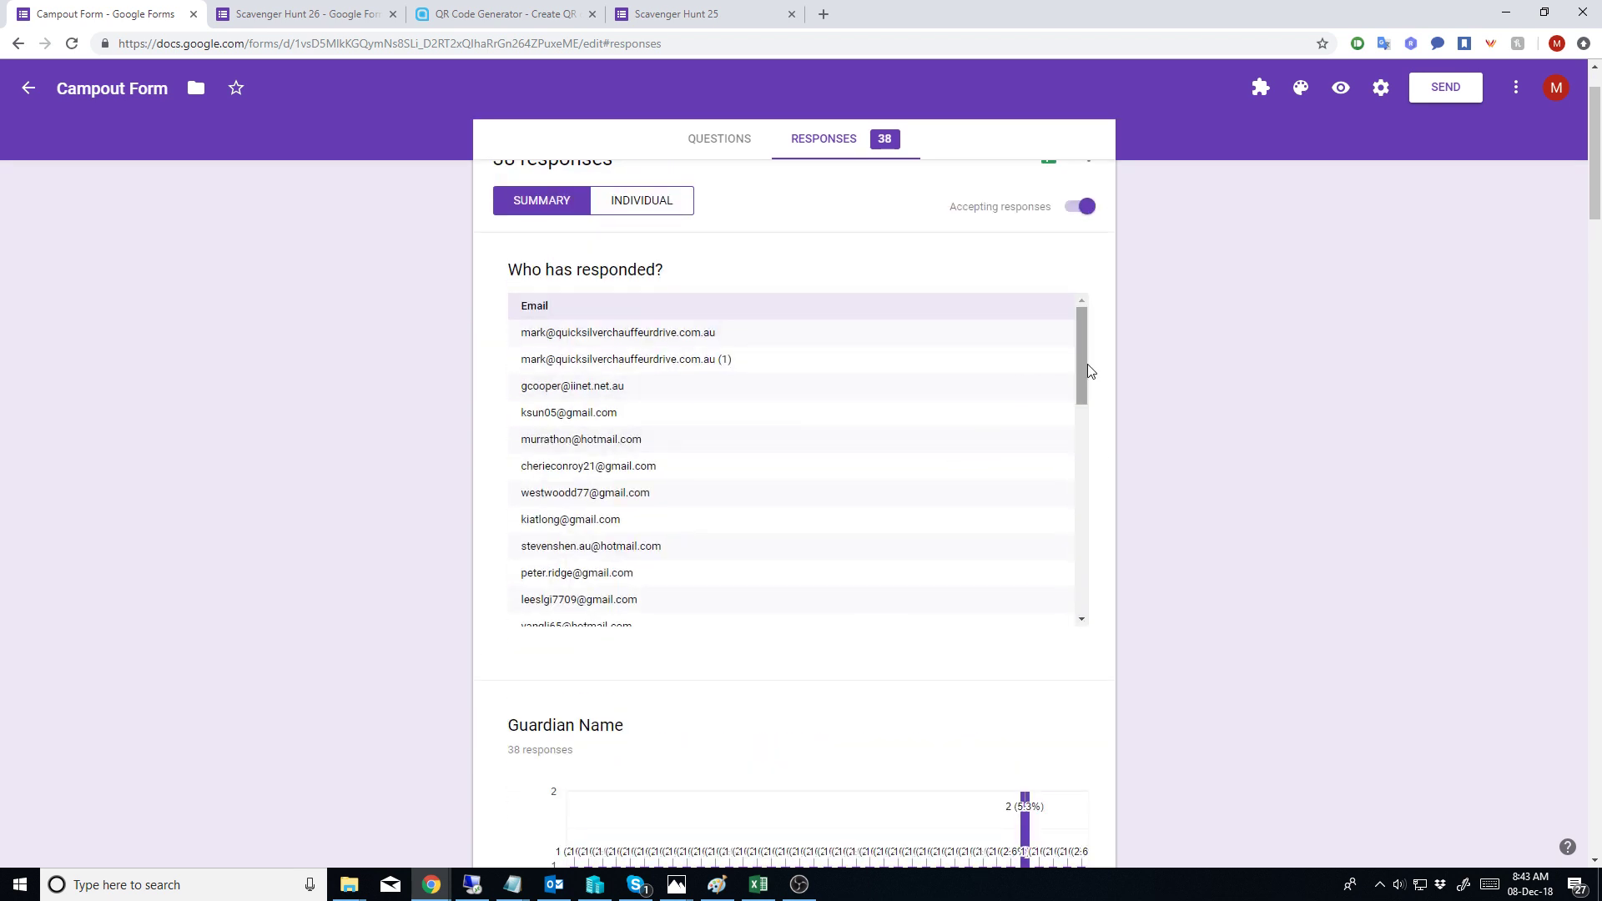
pyautogui.moveTo(1084, 365); pyautogui.dragTo(1098, 303)
pyautogui.scroll(1, 969, 287)
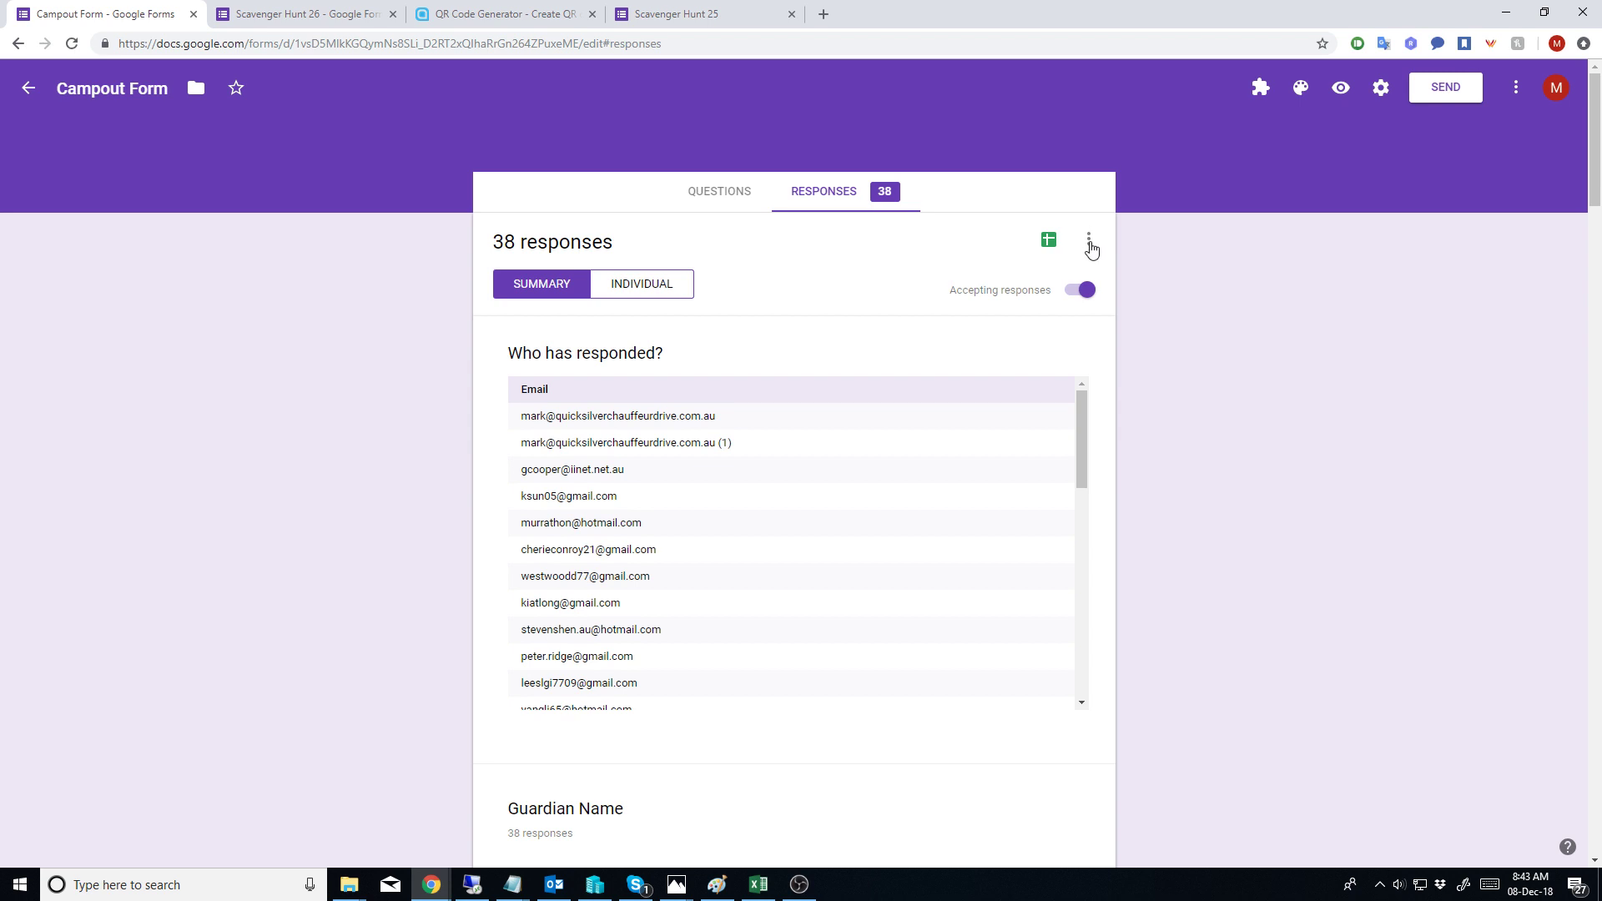
# Step: Download the responses as a .csv file and open the download in Excel
pyautogui.click(1089, 241)
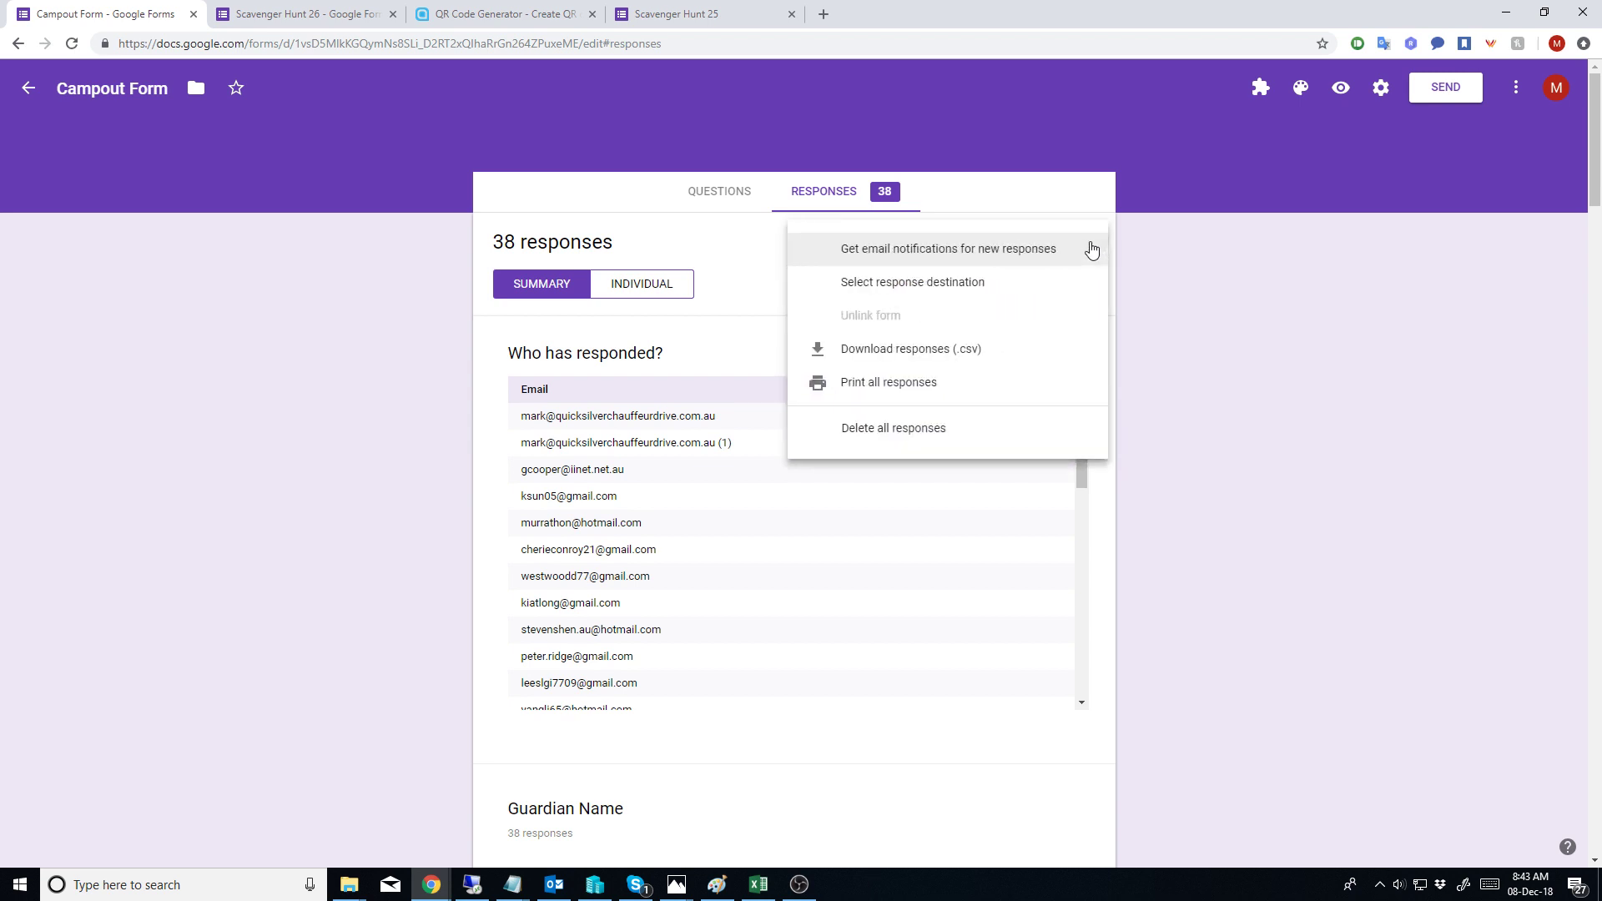
pyautogui.click(965, 350)
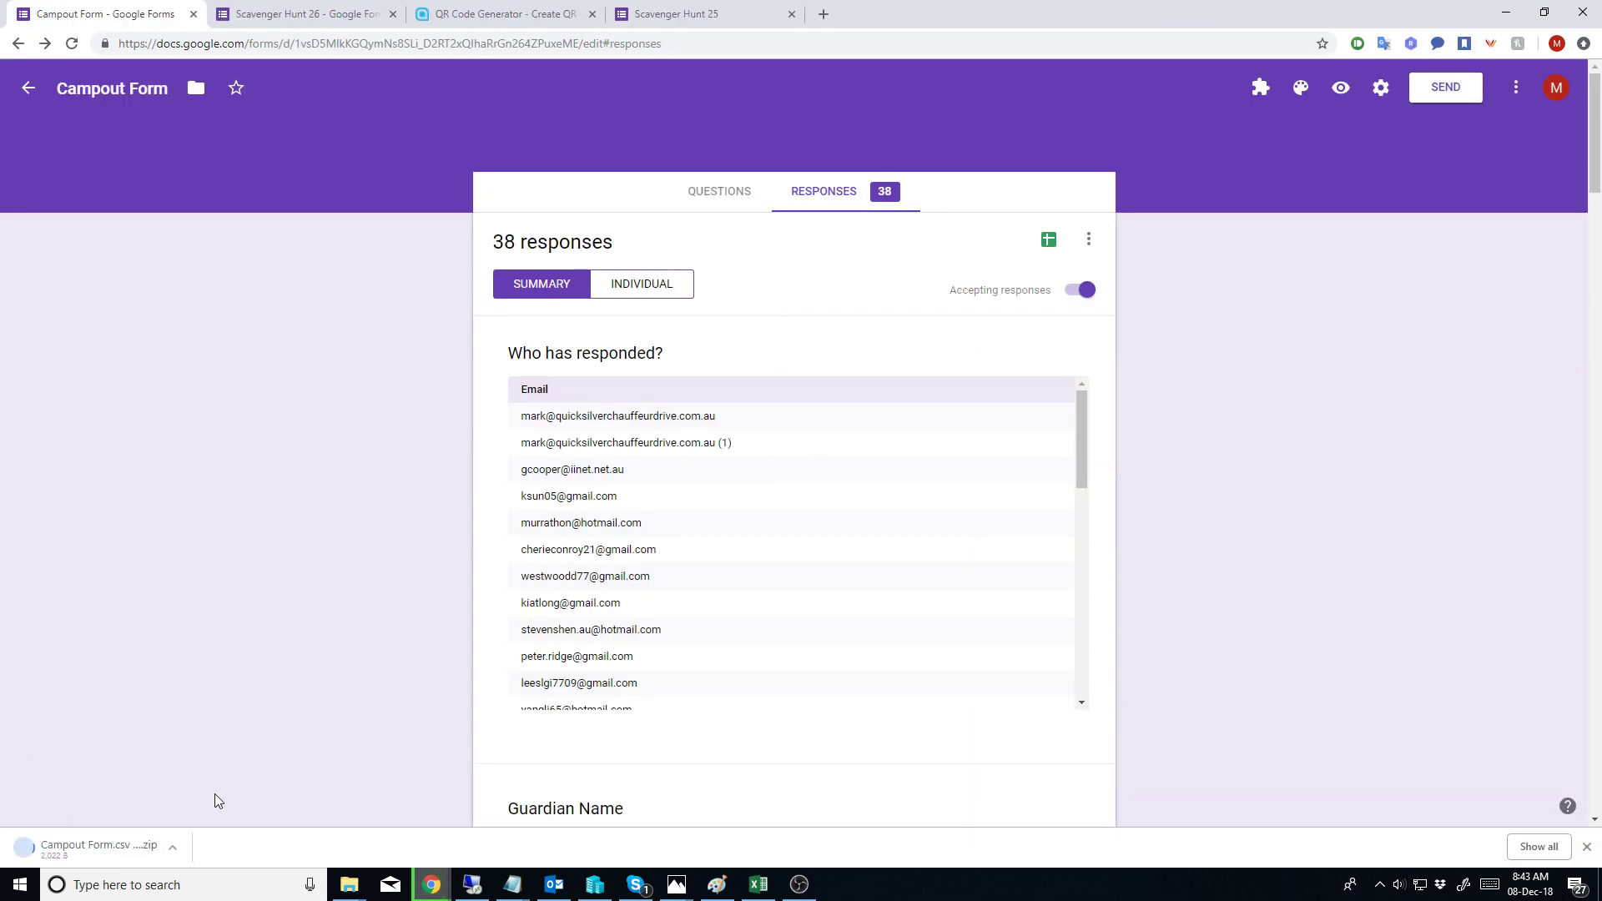
pyautogui.click(103, 850)
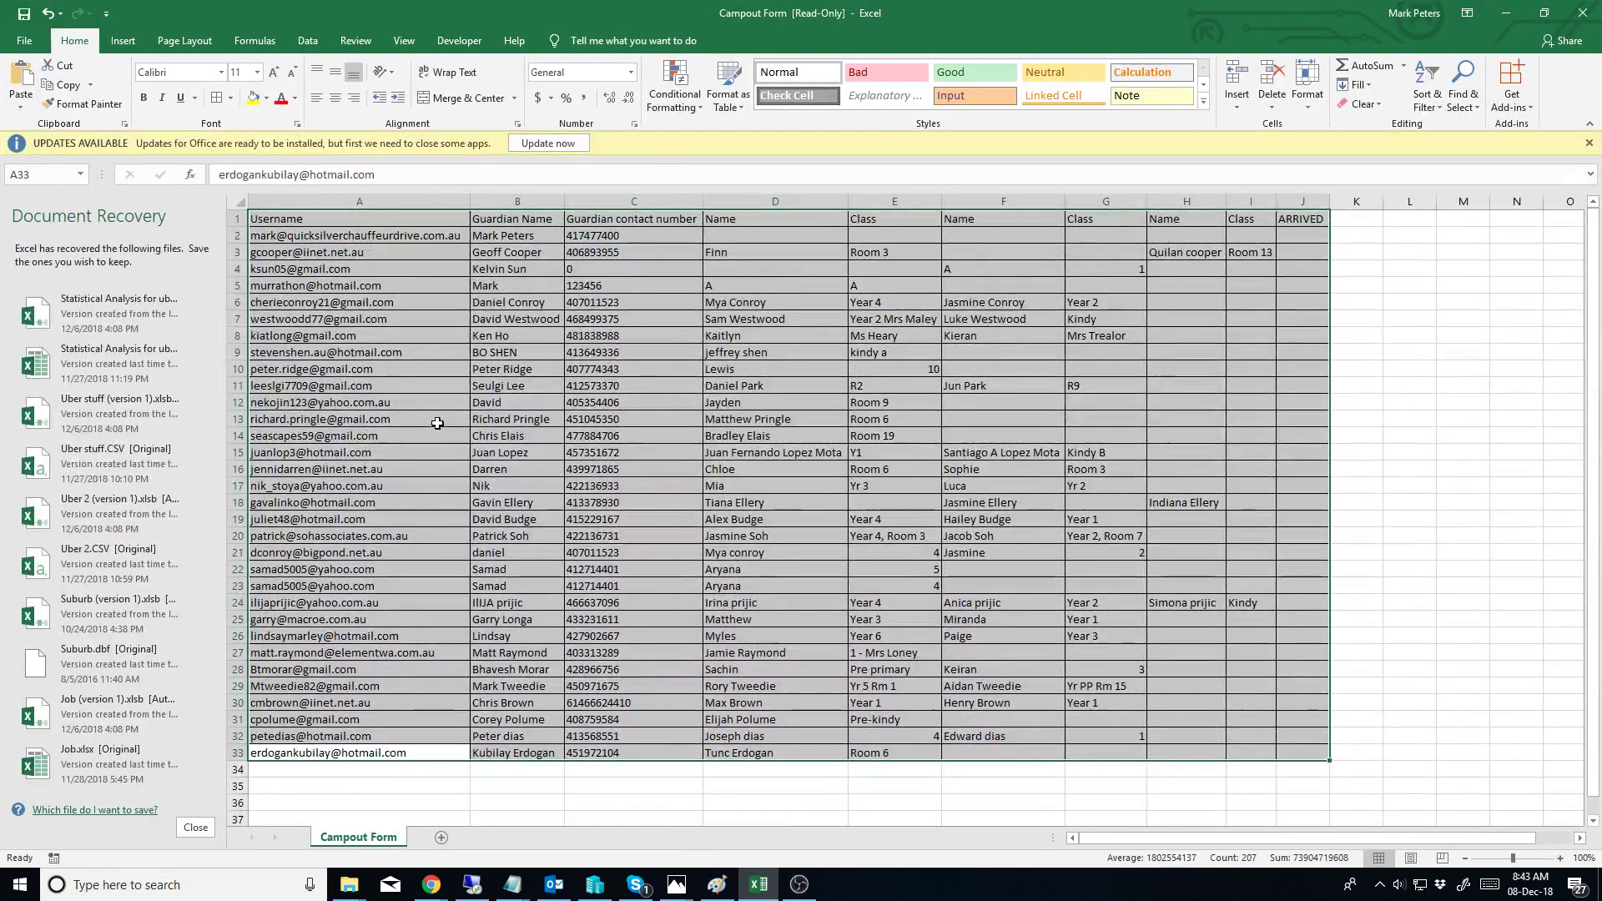
# Step: Close the responses CSV in Excel with Don't Save and dismiss the Document Recovery prompt
pyautogui.click(455, 407)
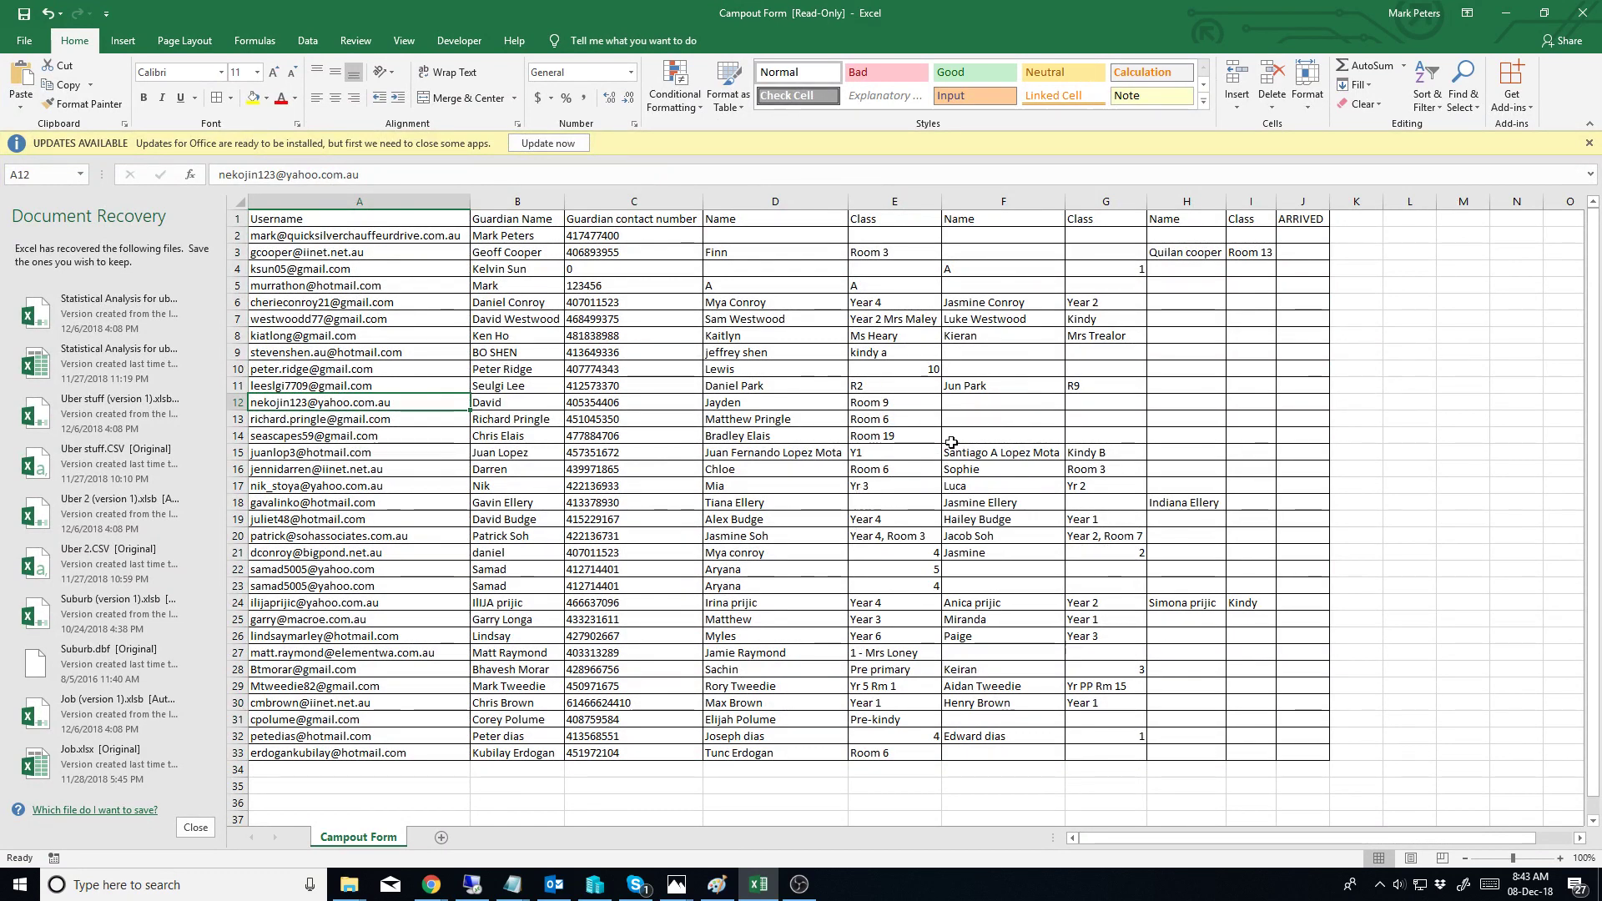
pyautogui.click(1589, 25)
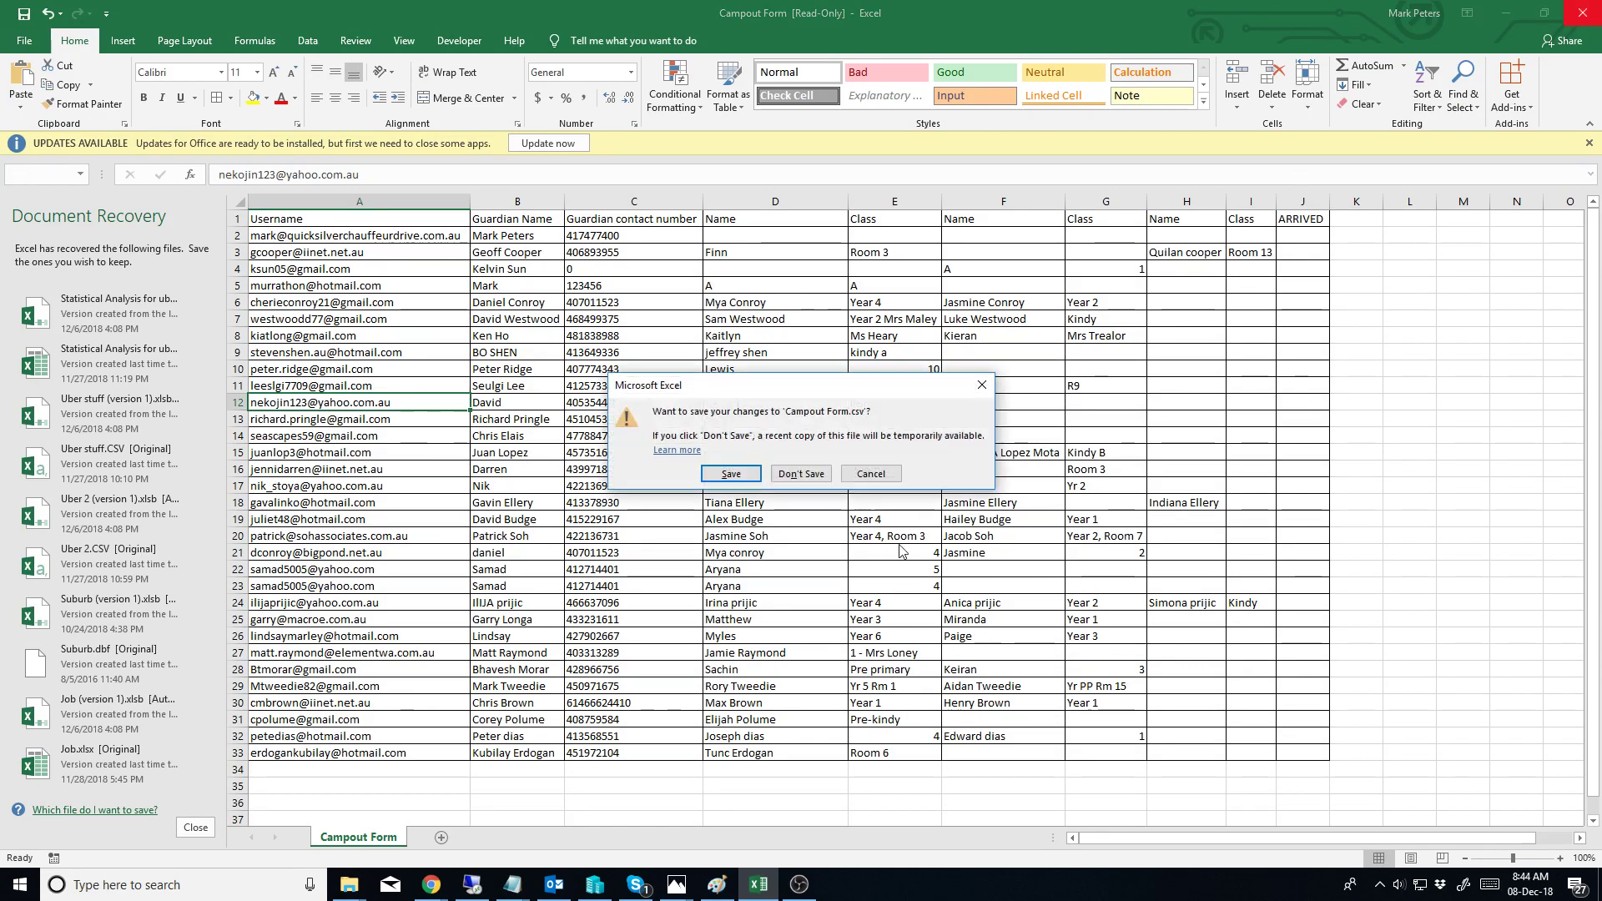
pyautogui.click(802, 474)
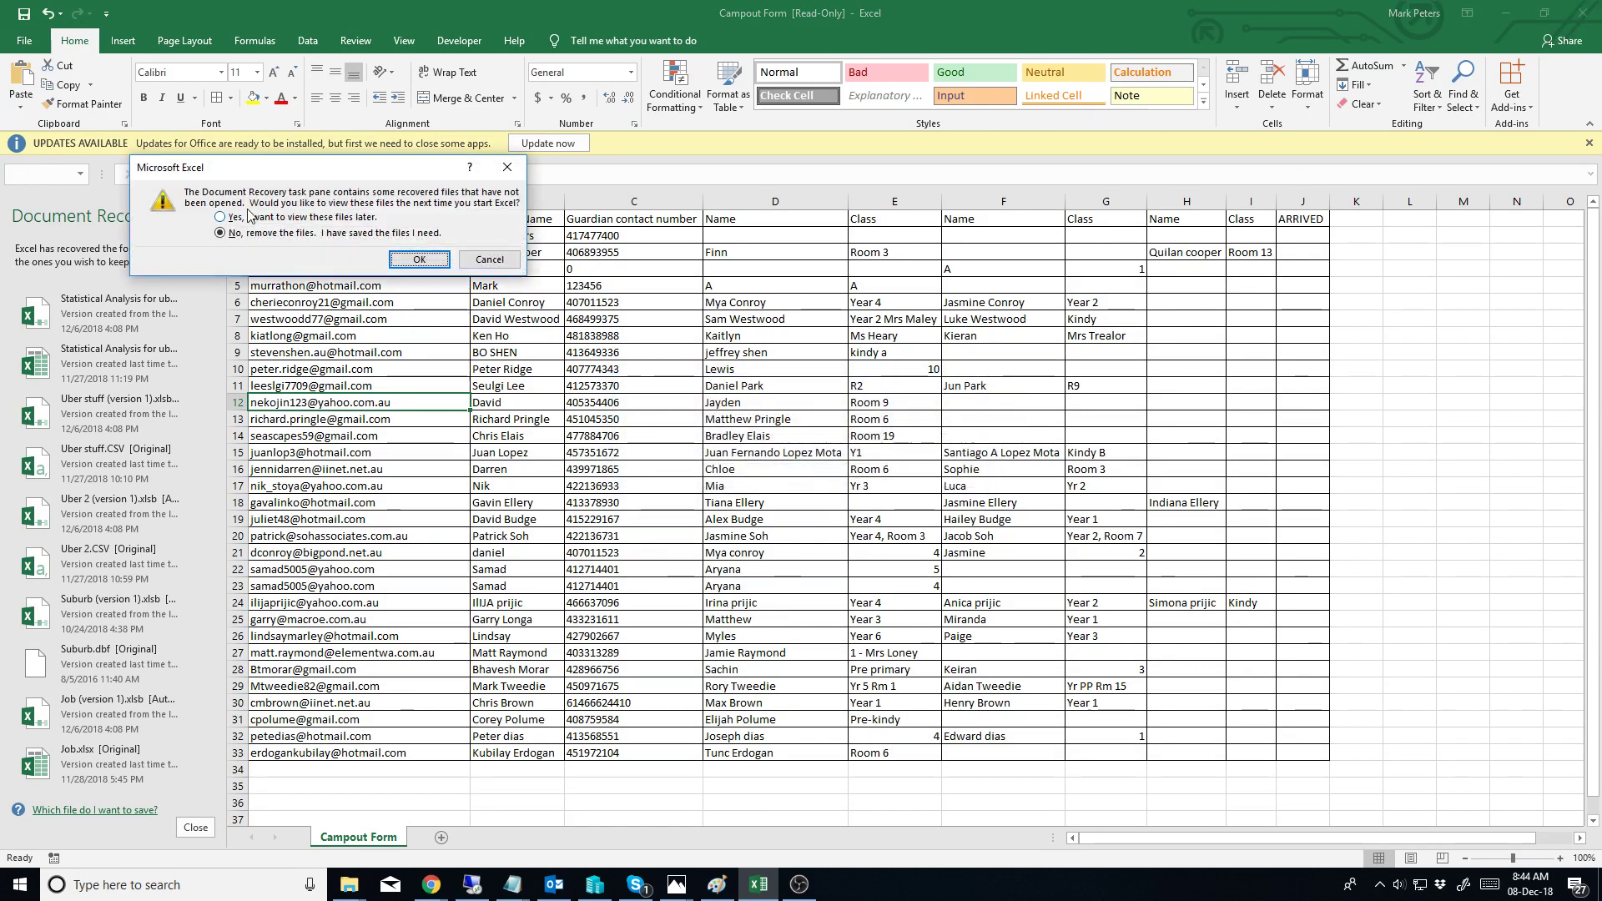
pyautogui.click(419, 259)
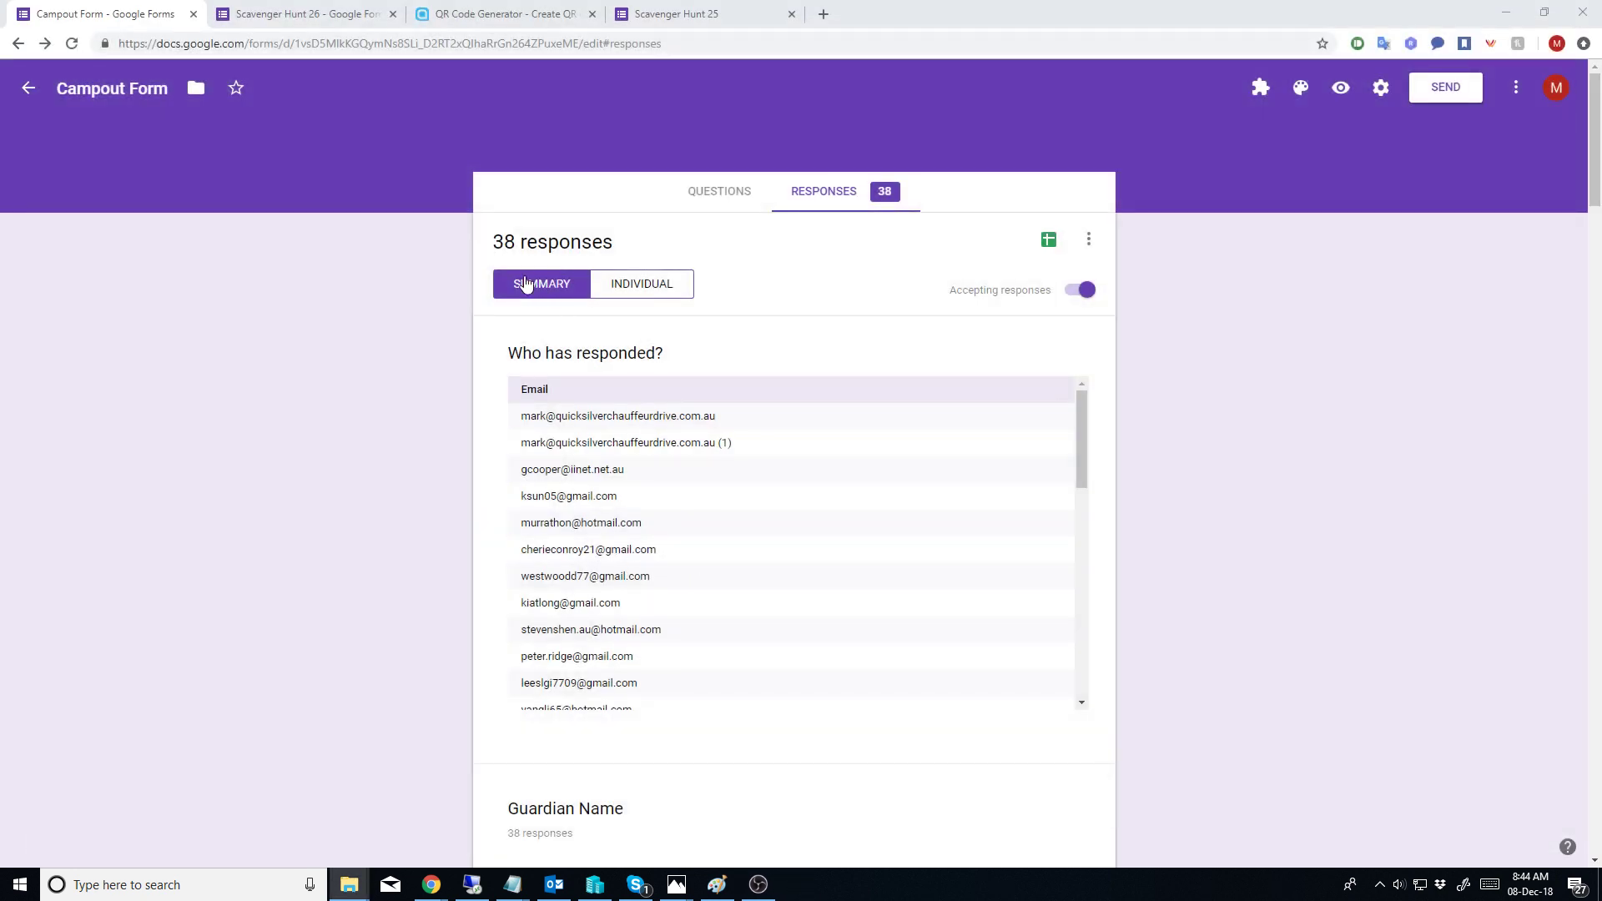
# Step: Leave the Campout Form, check the Nov 25 untitled form's Test question, then return to the forms list
pyautogui.click(28, 88)
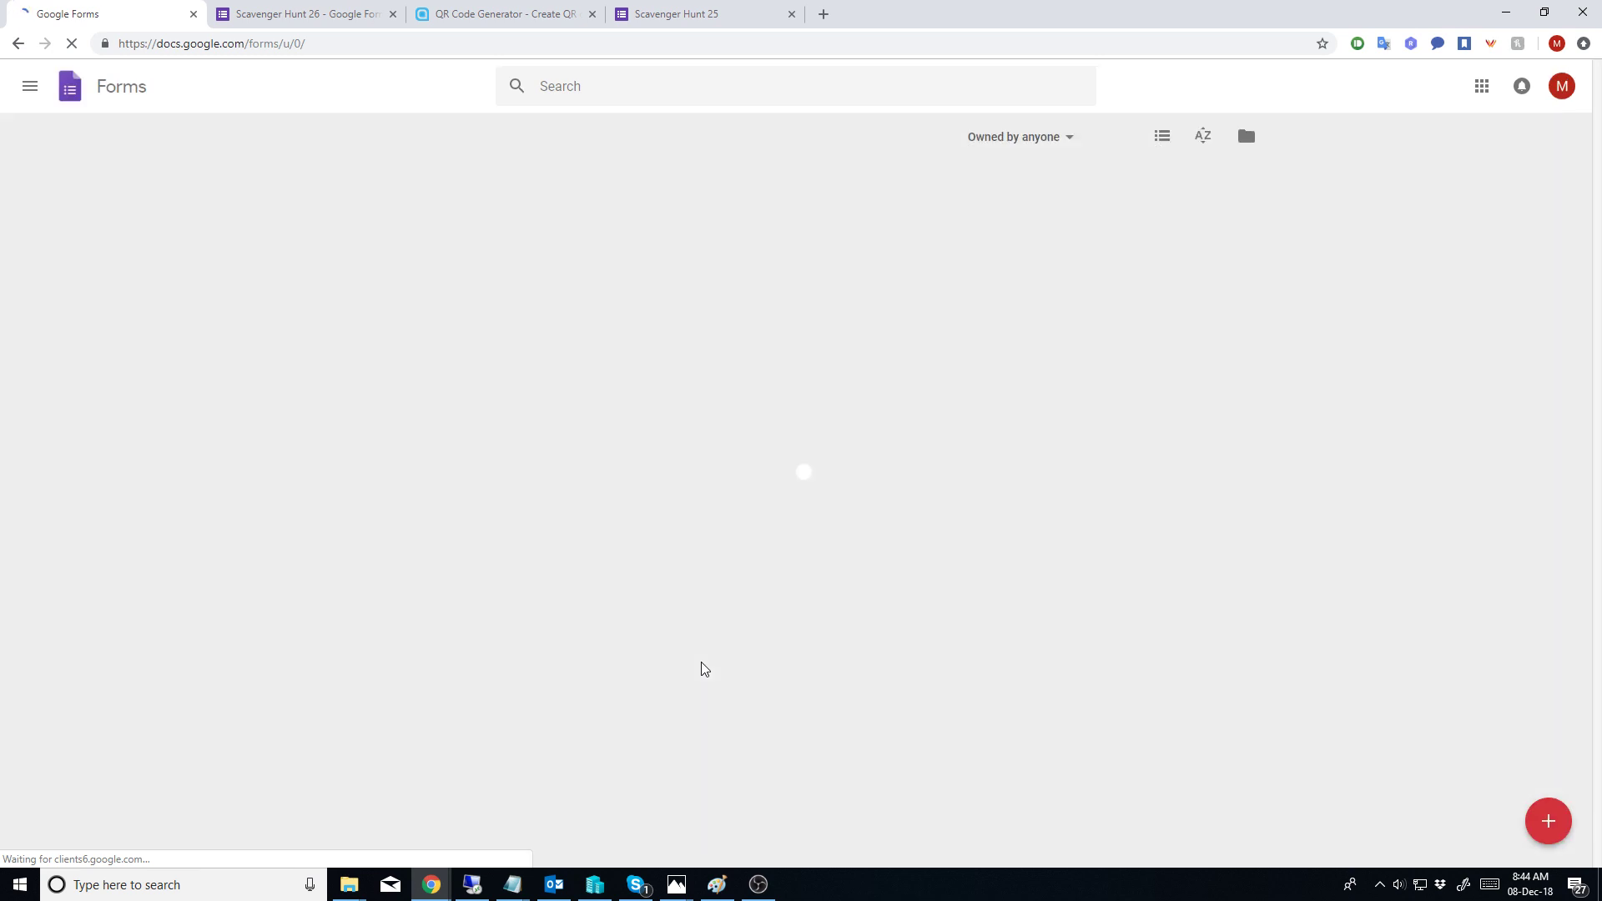
pyautogui.scroll(-7, 701, 668)
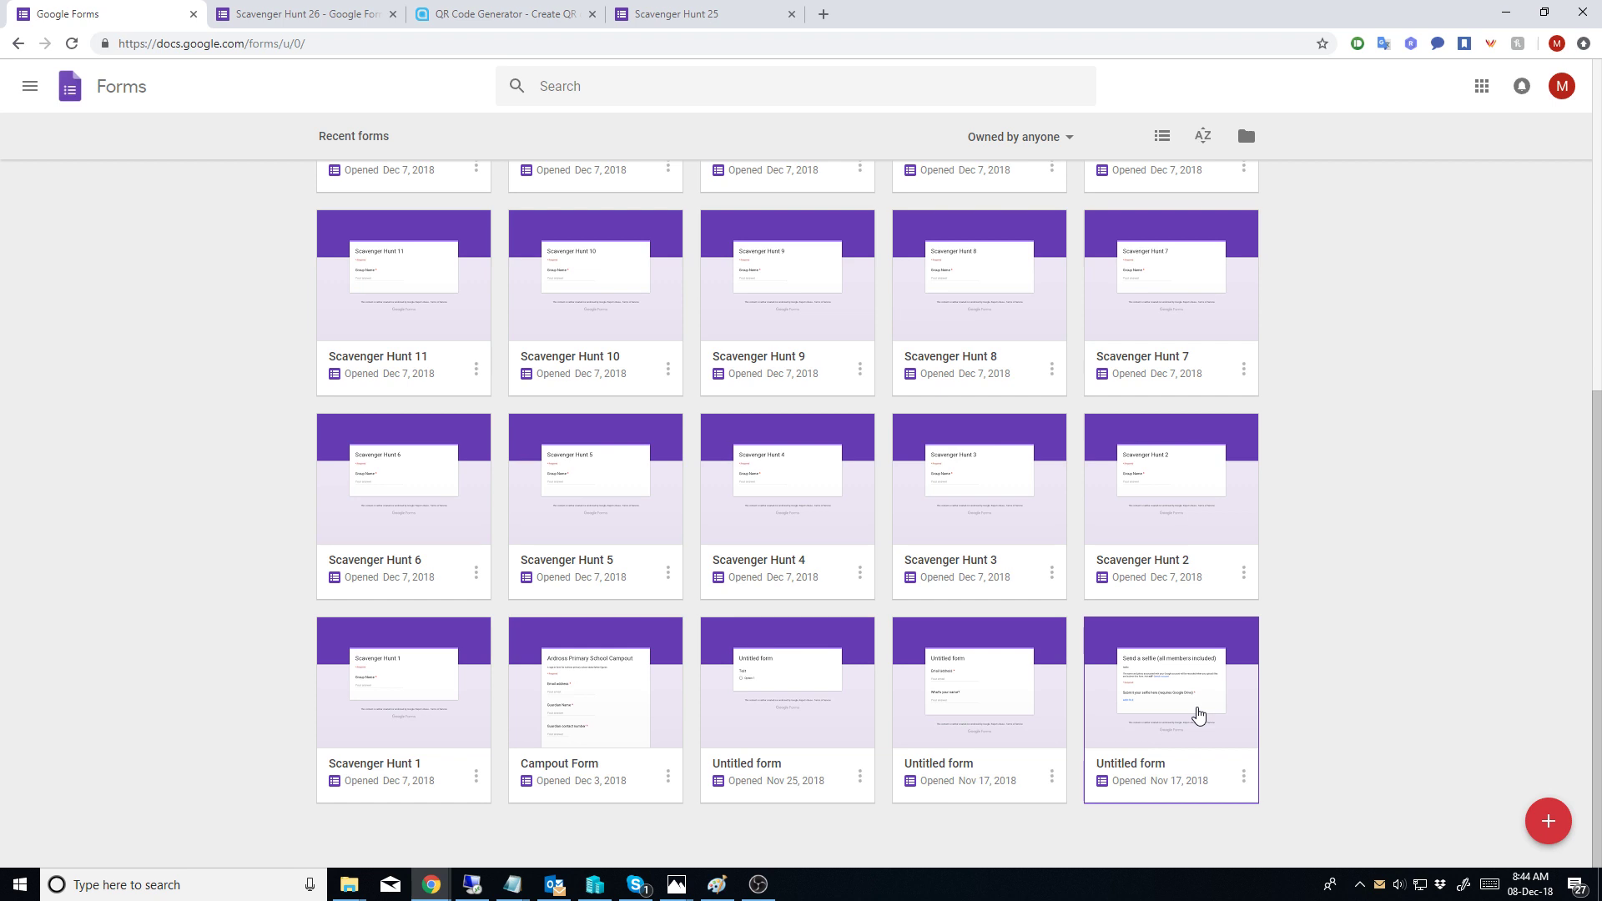
pyautogui.click(776, 689)
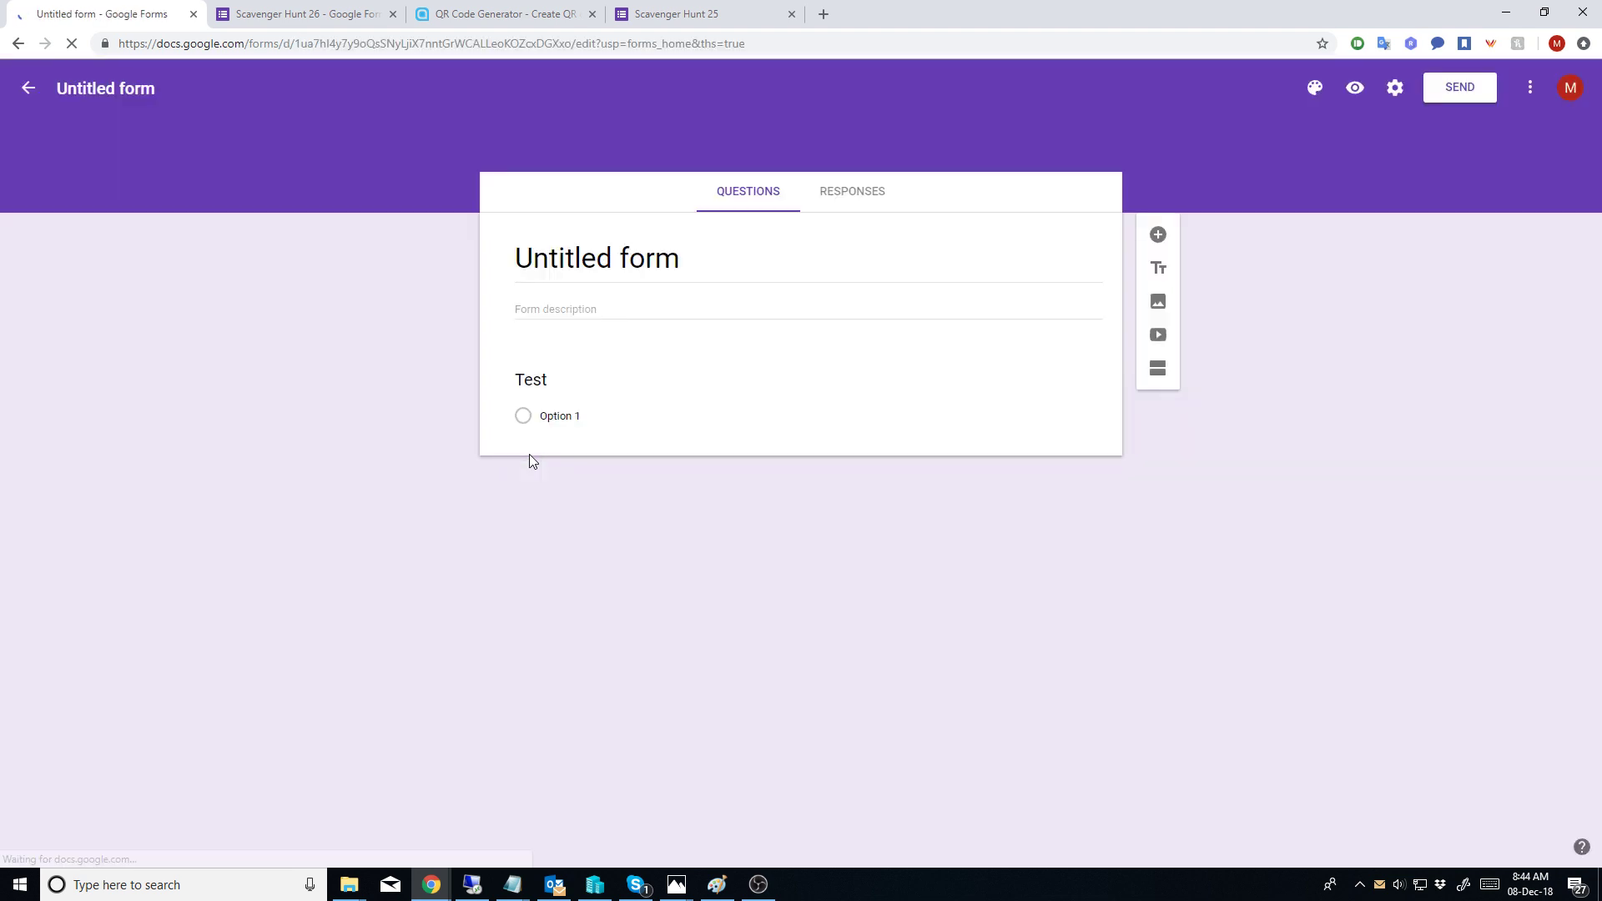
pyautogui.click(524, 417)
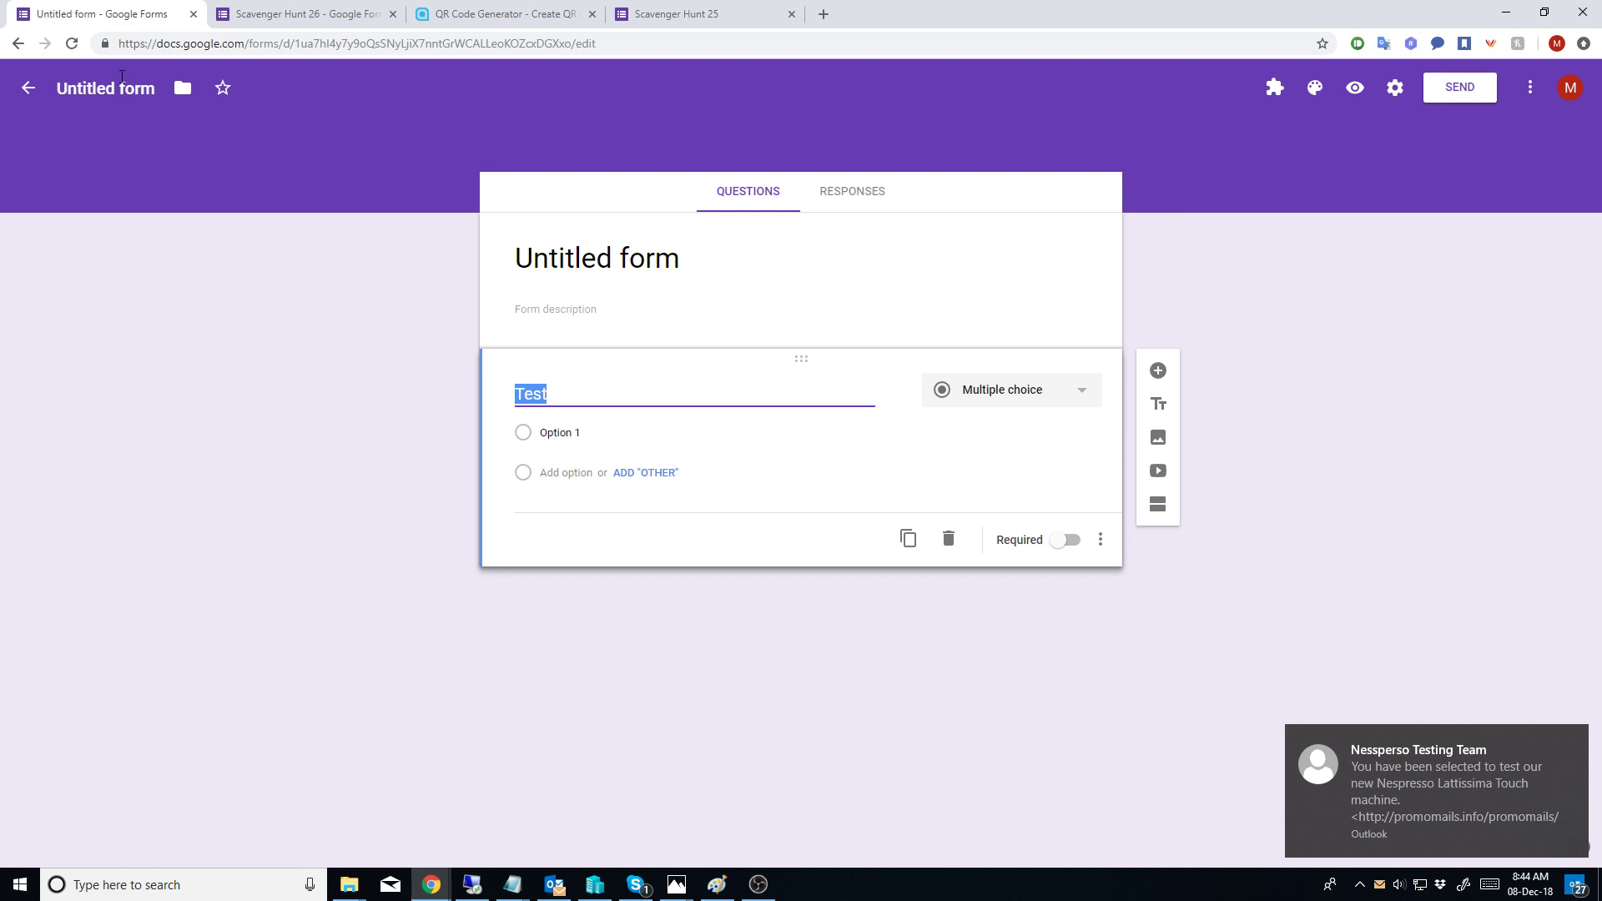
pyautogui.click(18, 43)
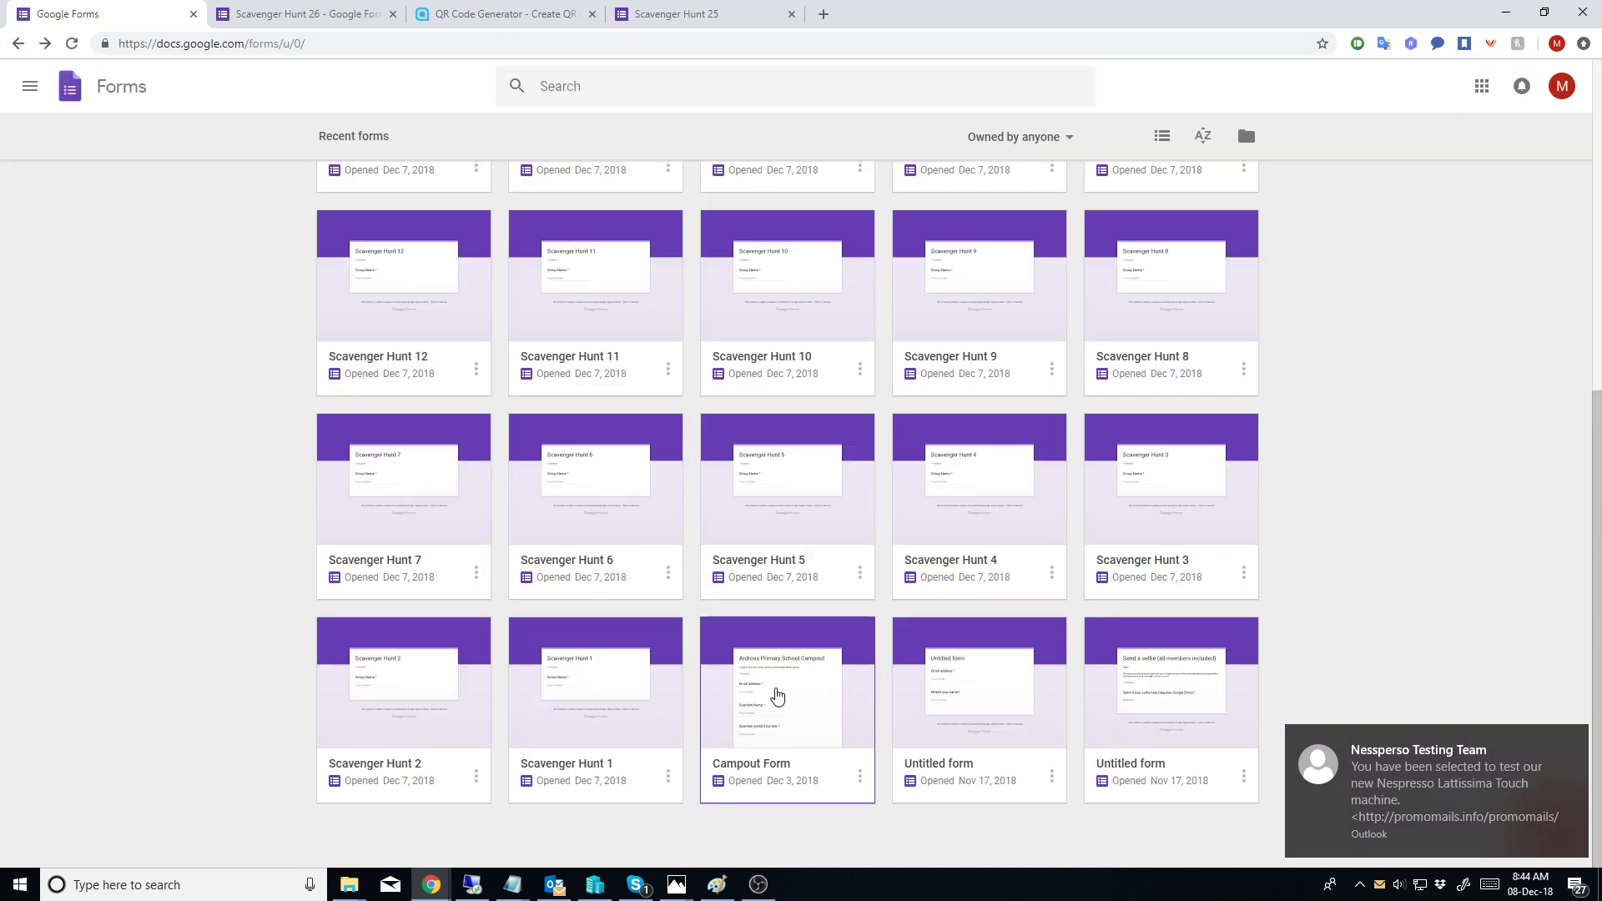
pyautogui.scroll(5, 776, 695)
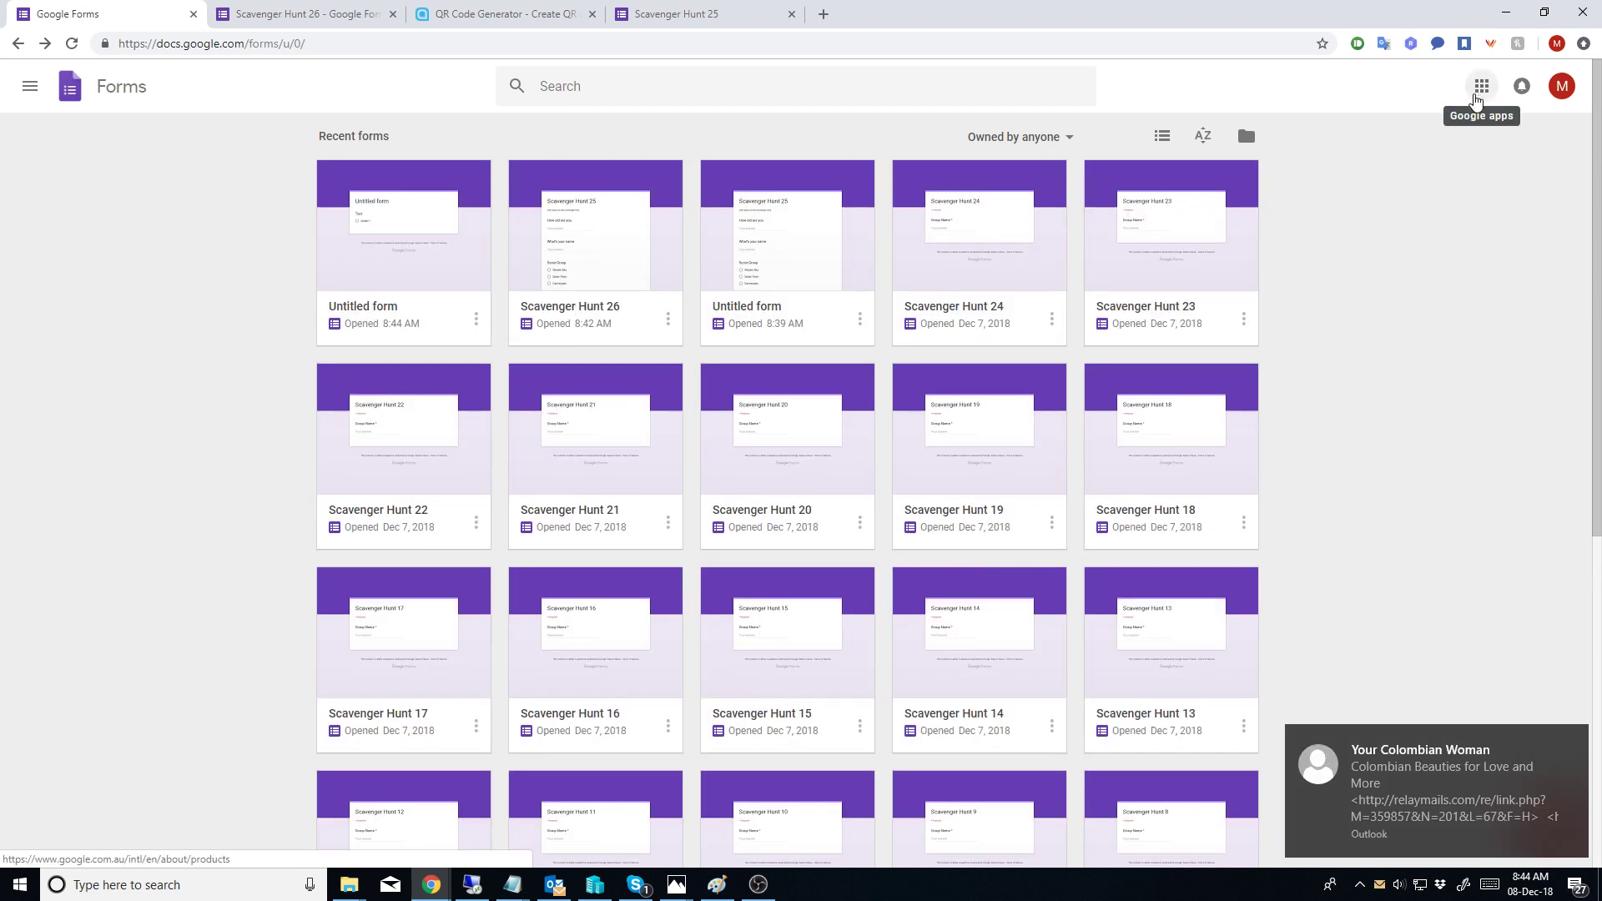
pyautogui.click(1575, 742)
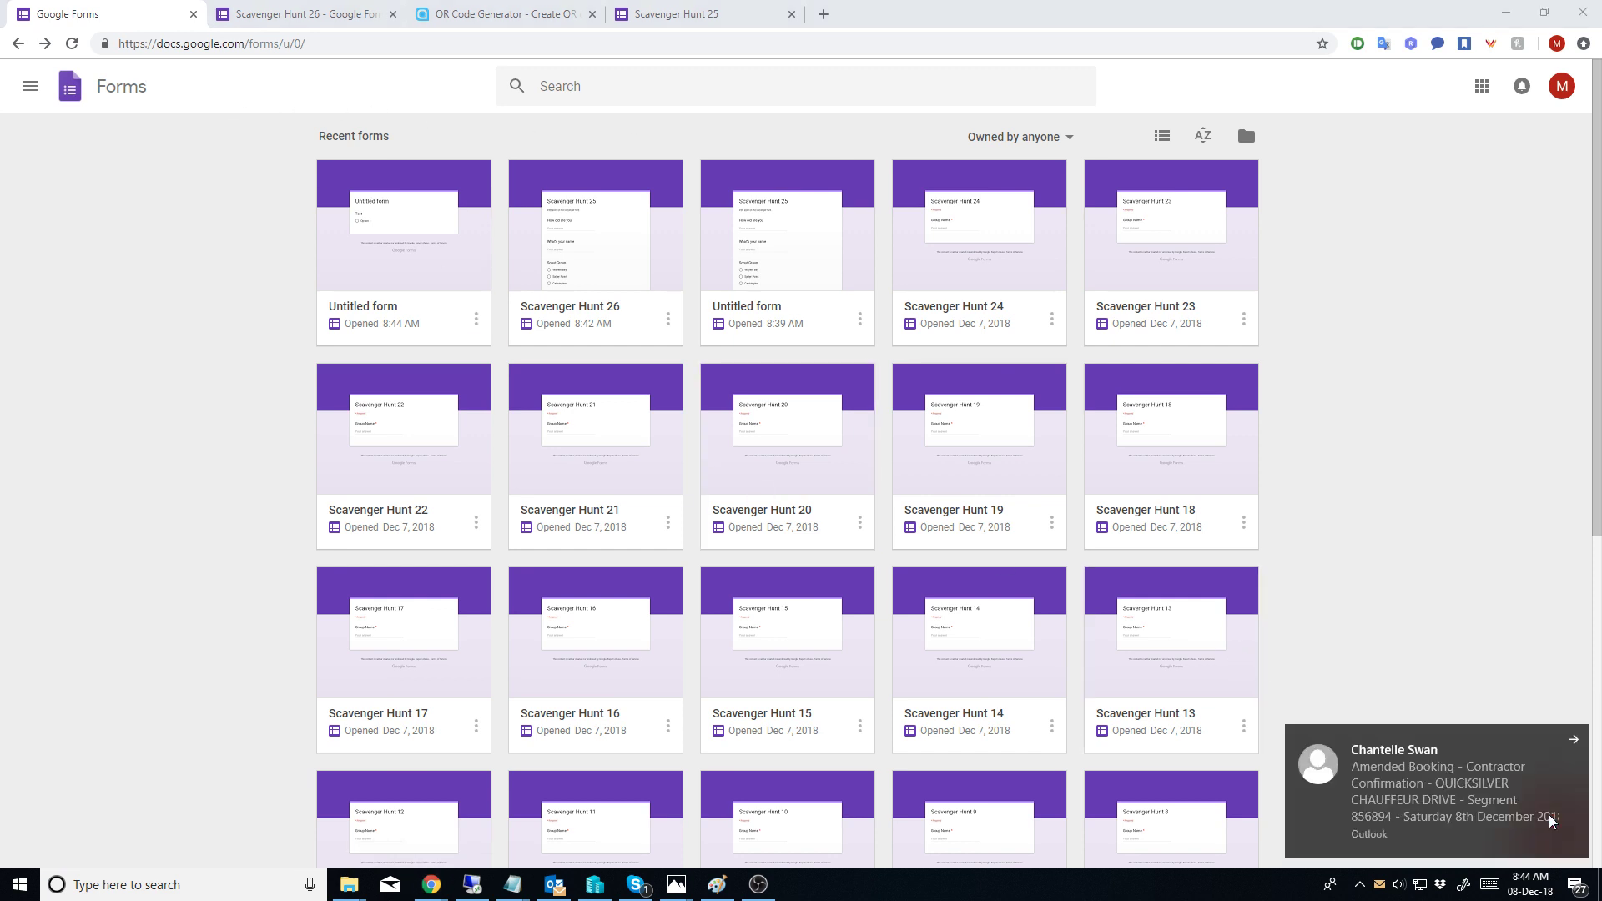
pyautogui.click(1574, 741)
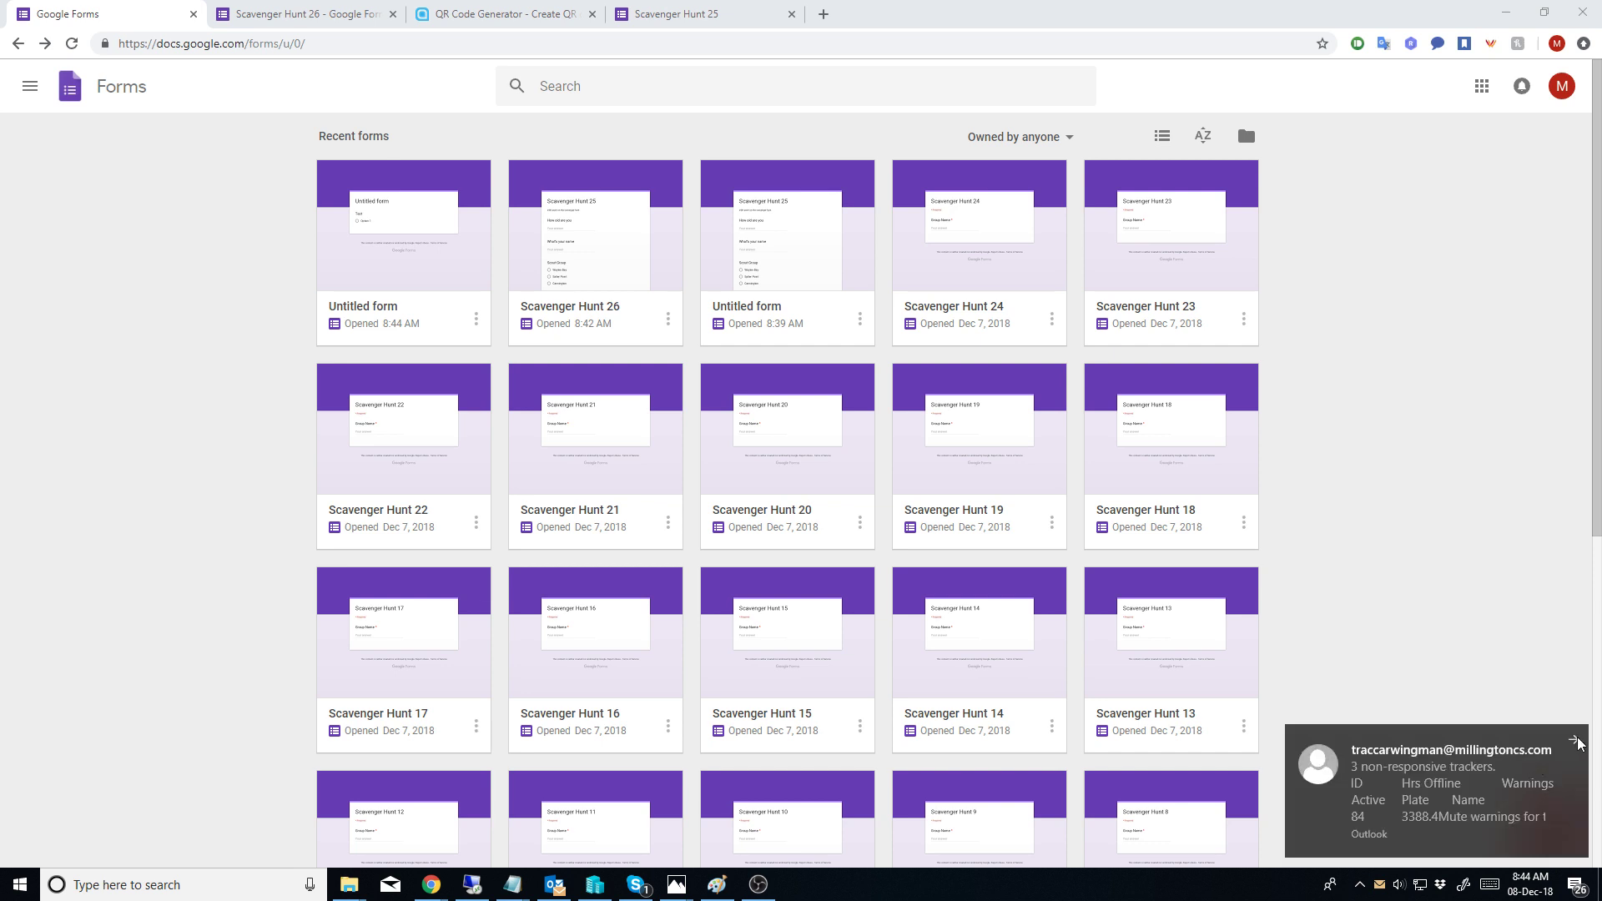
pyautogui.click(1576, 741)
pyautogui.click(1576, 741)
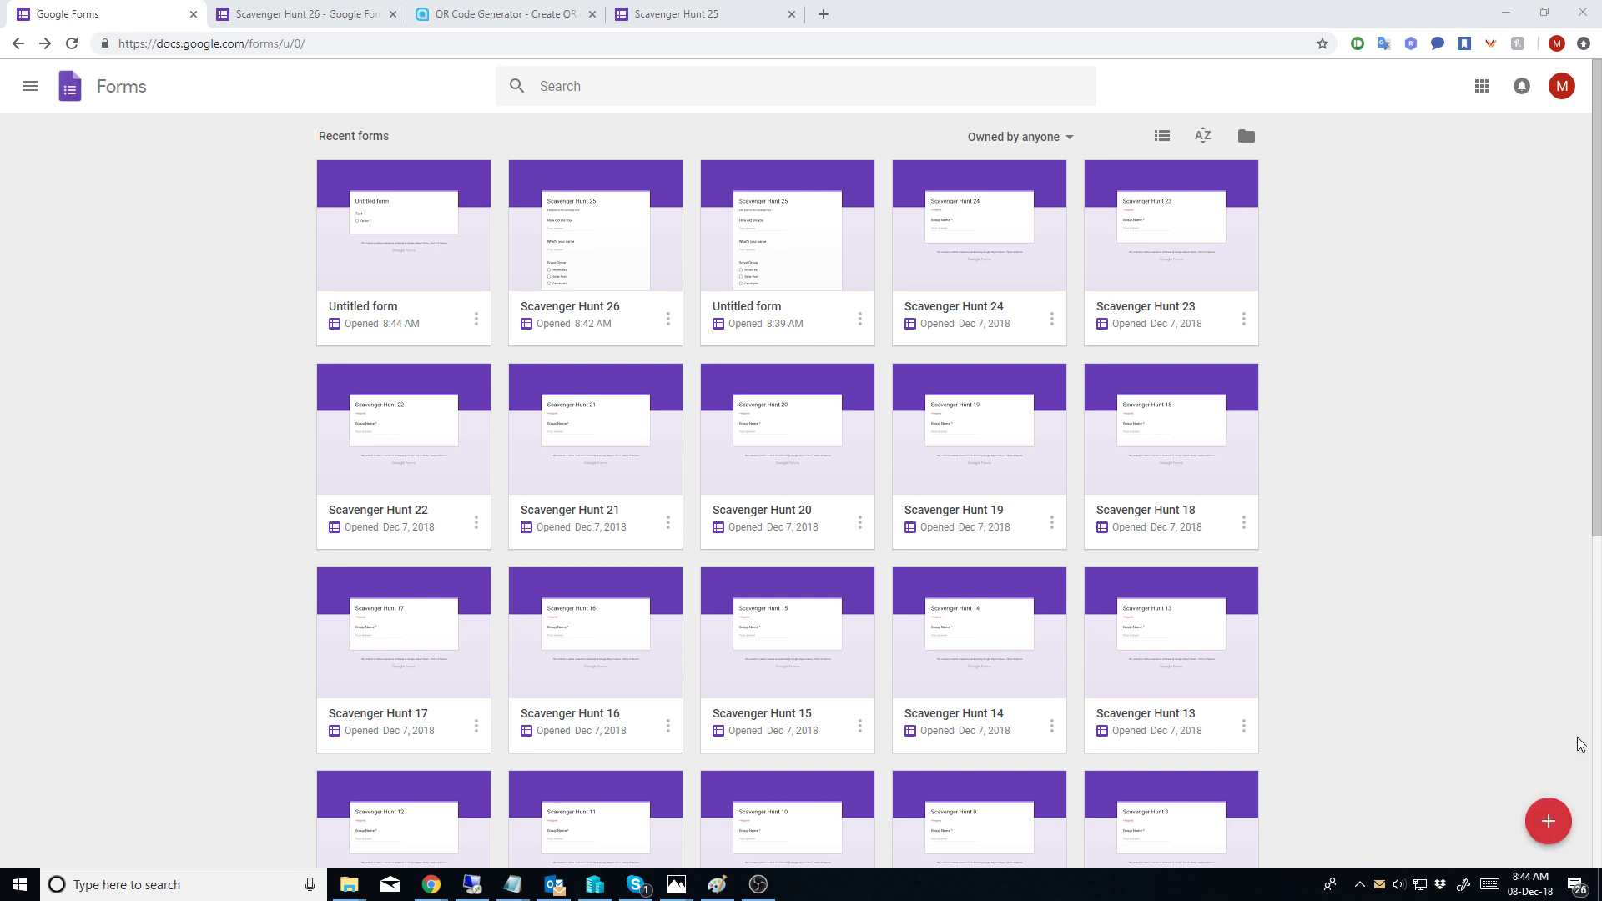
pyautogui.click(1578, 741)
pyautogui.click(1578, 741)
pyautogui.click(1577, 742)
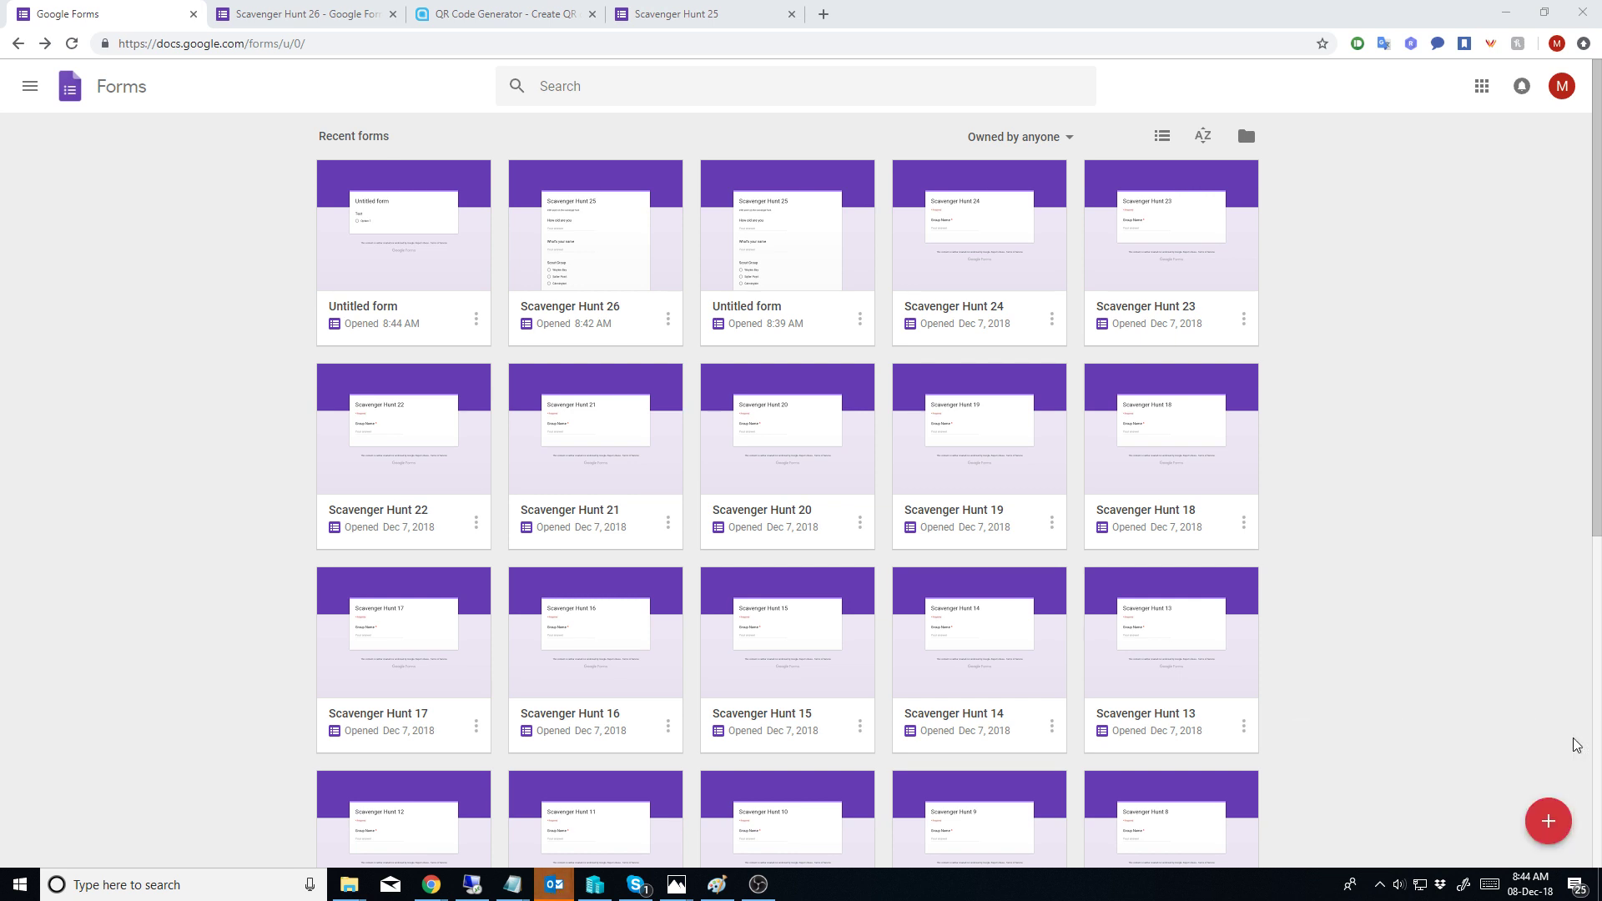
pyautogui.click(1577, 744)
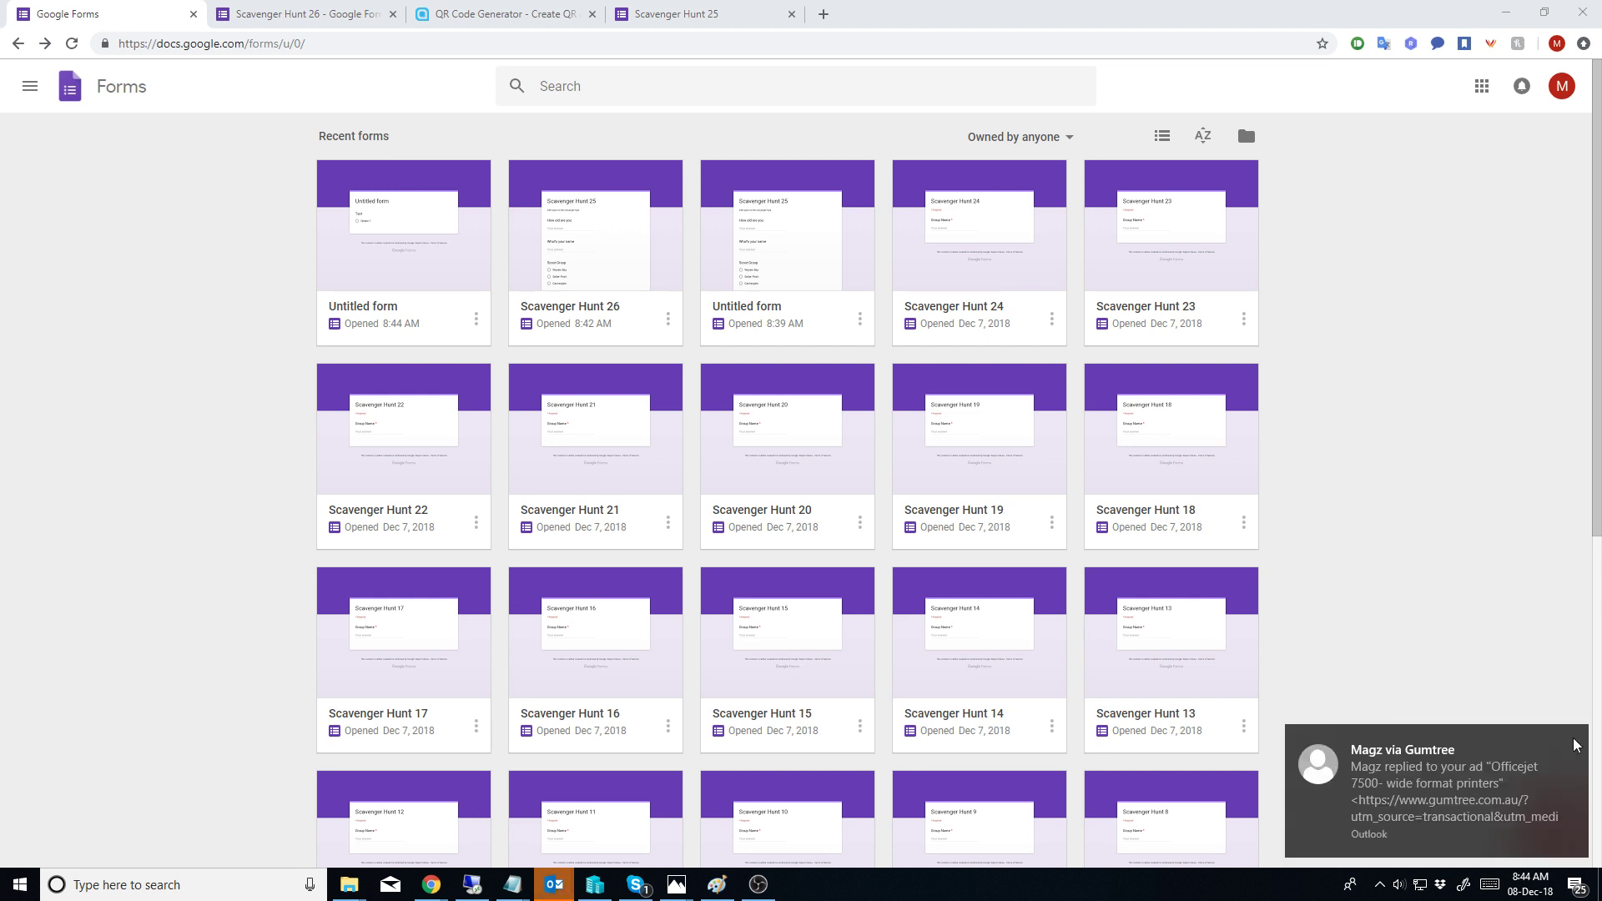
pyautogui.click(1576, 744)
pyautogui.click(1577, 744)
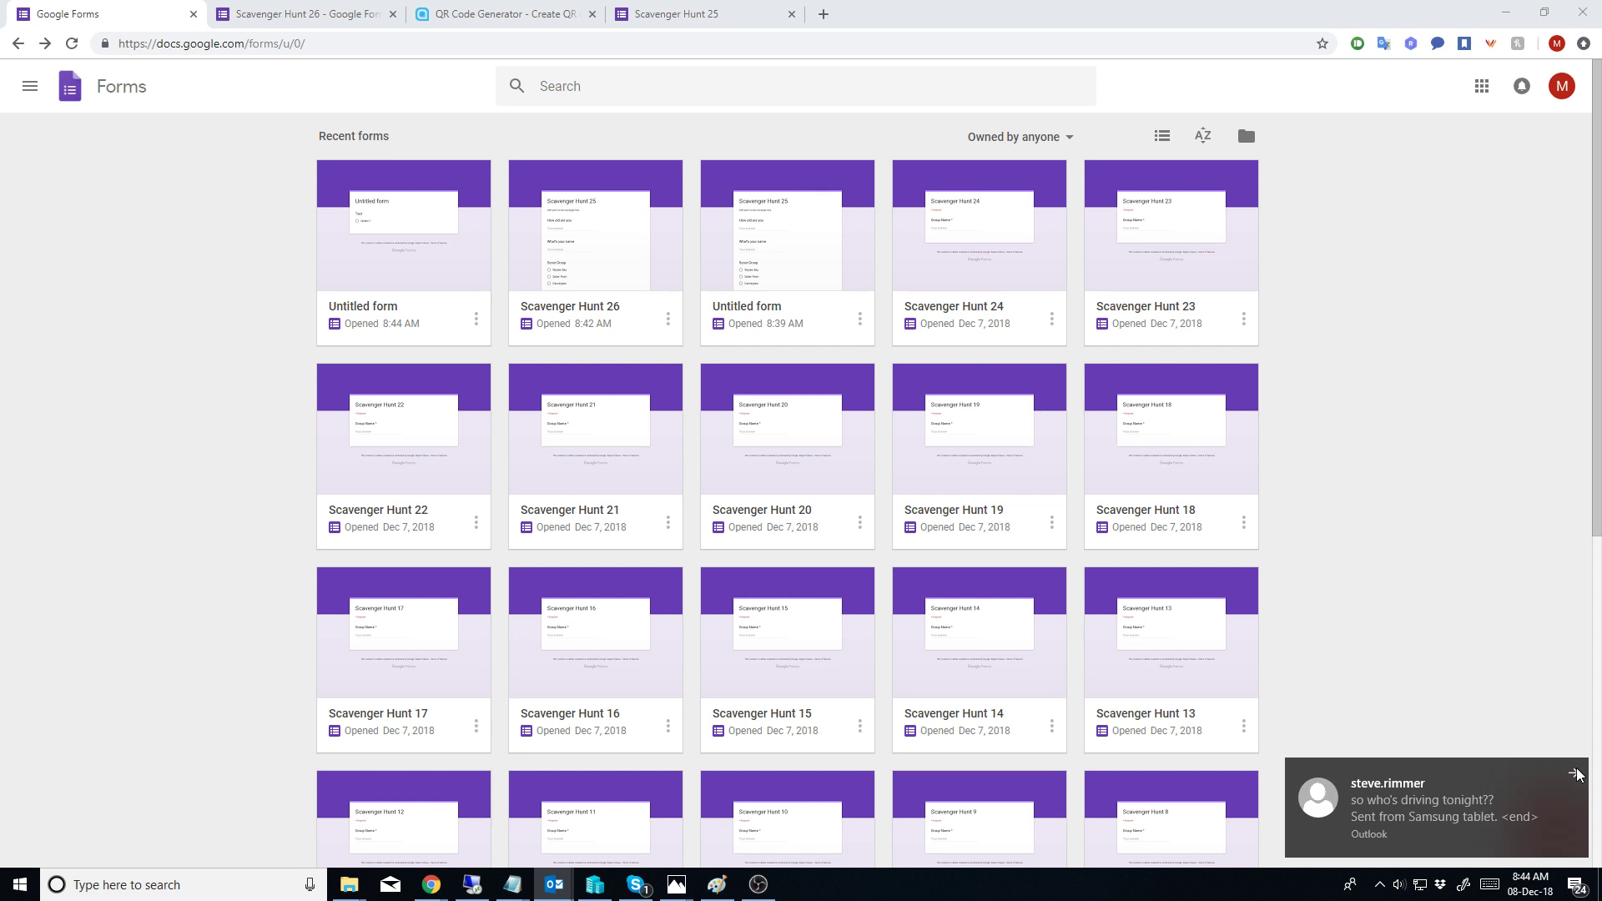
pyautogui.click(1577, 774)
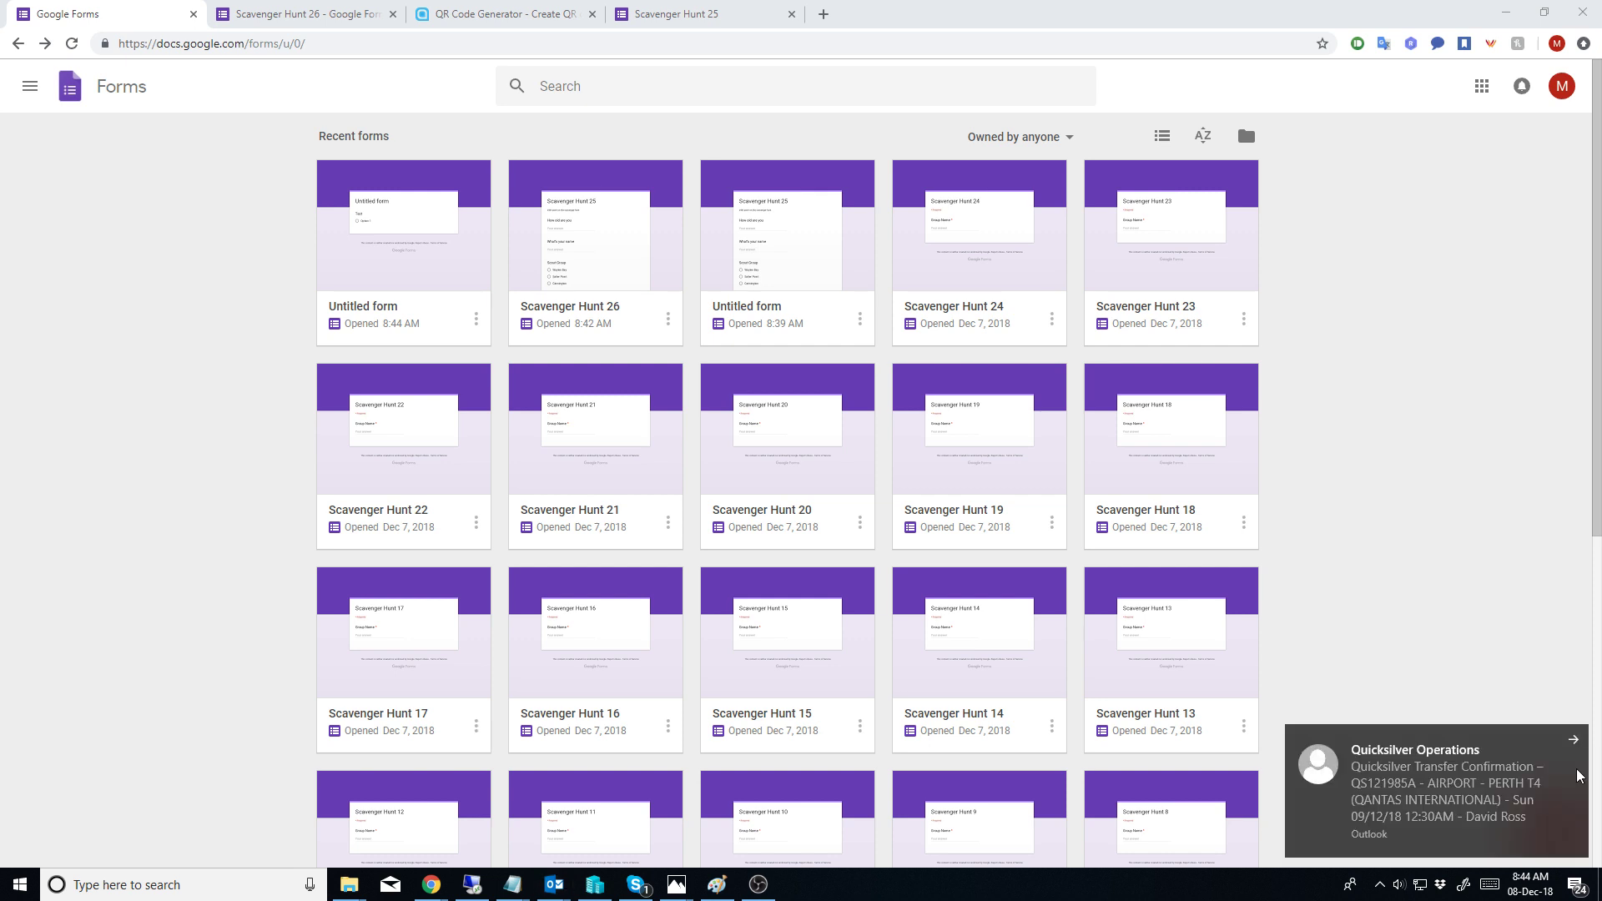
pyautogui.click(1577, 743)
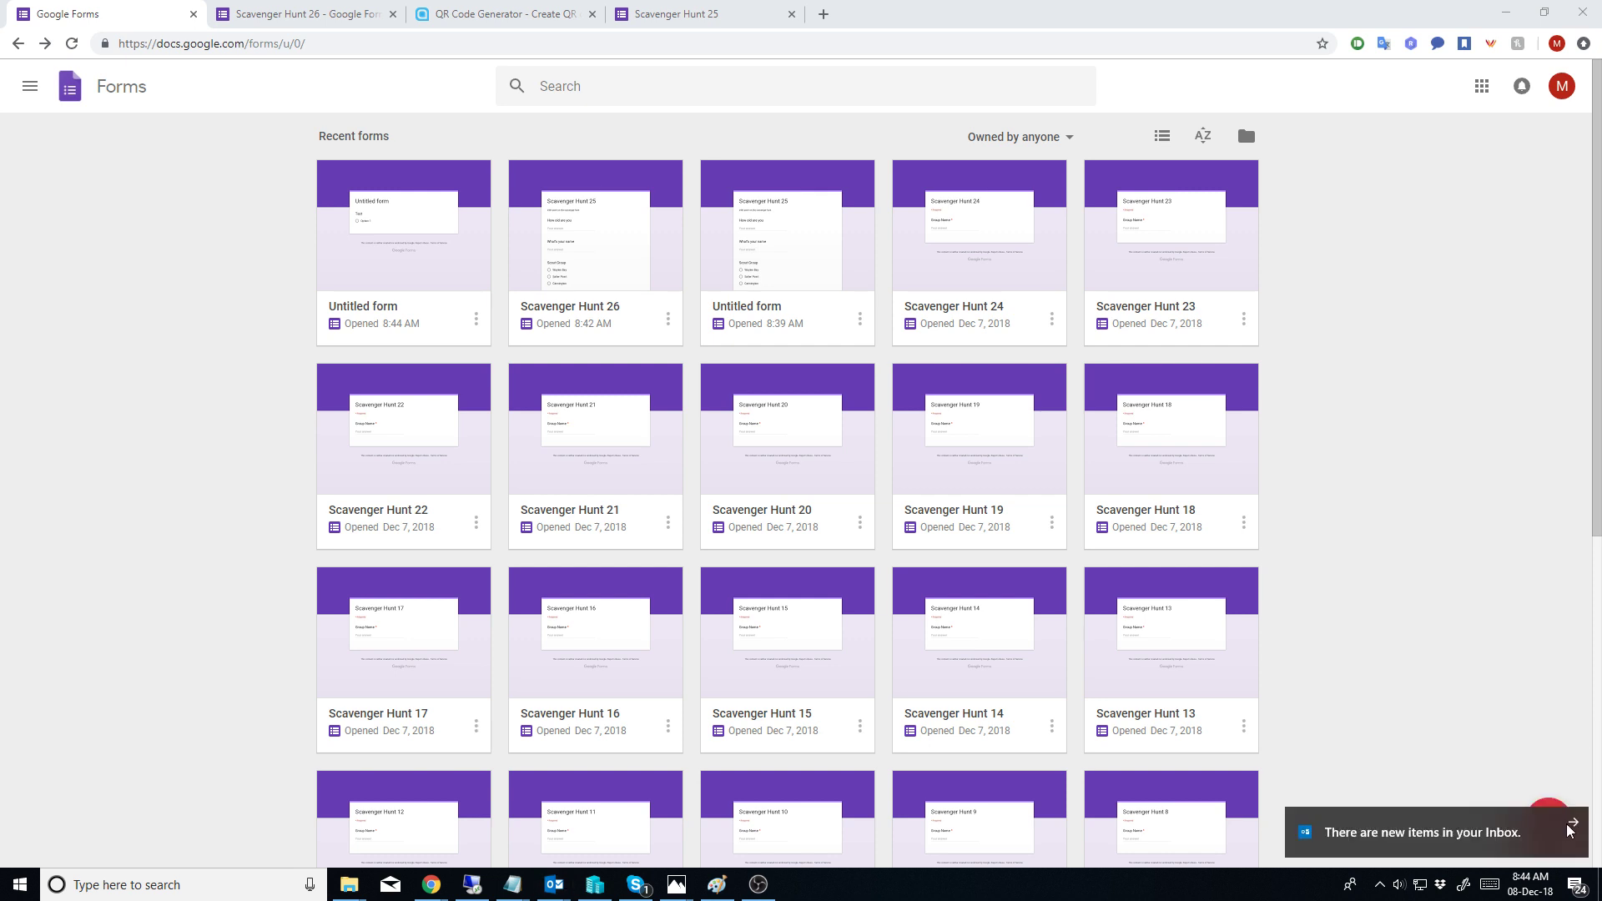
pyautogui.click(1576, 824)
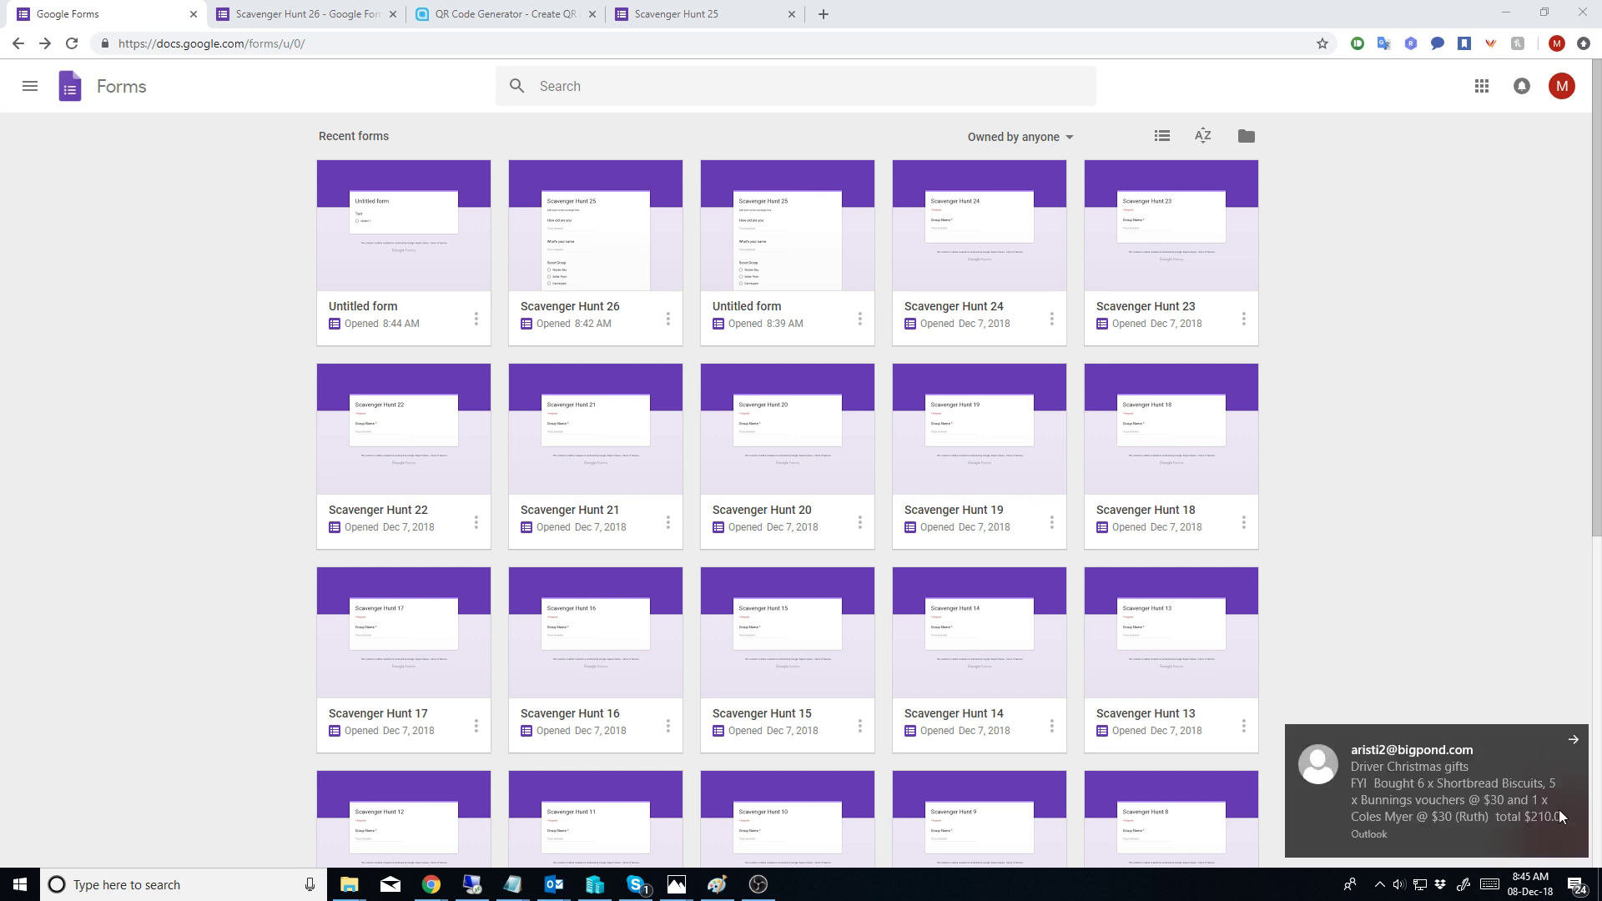
pyautogui.click(1575, 743)
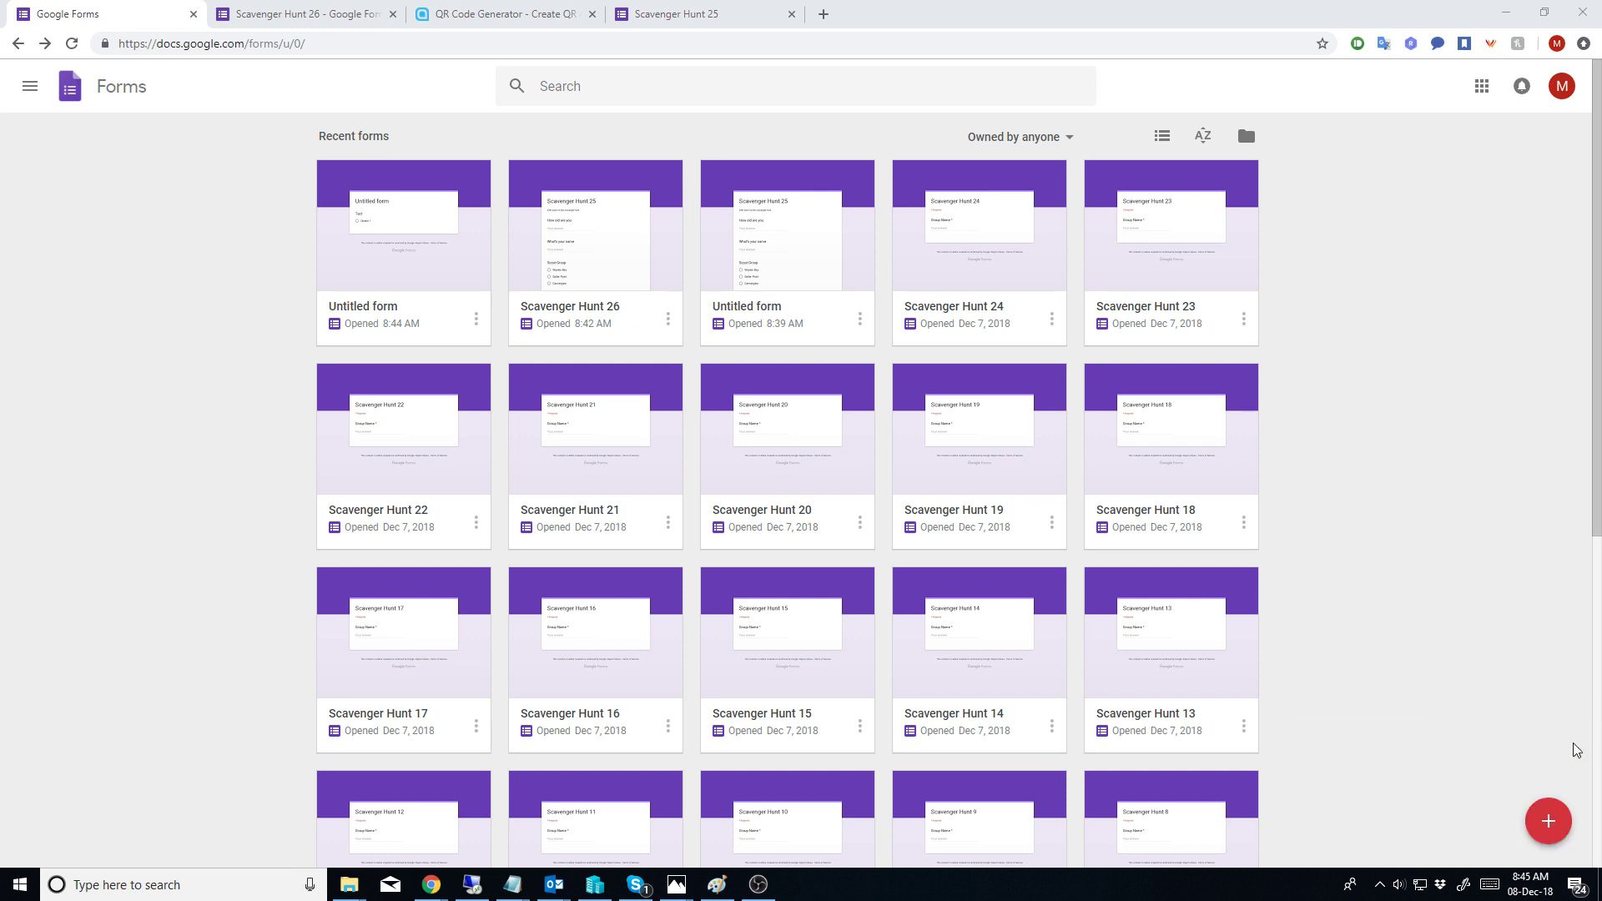
pyautogui.click(1575, 743)
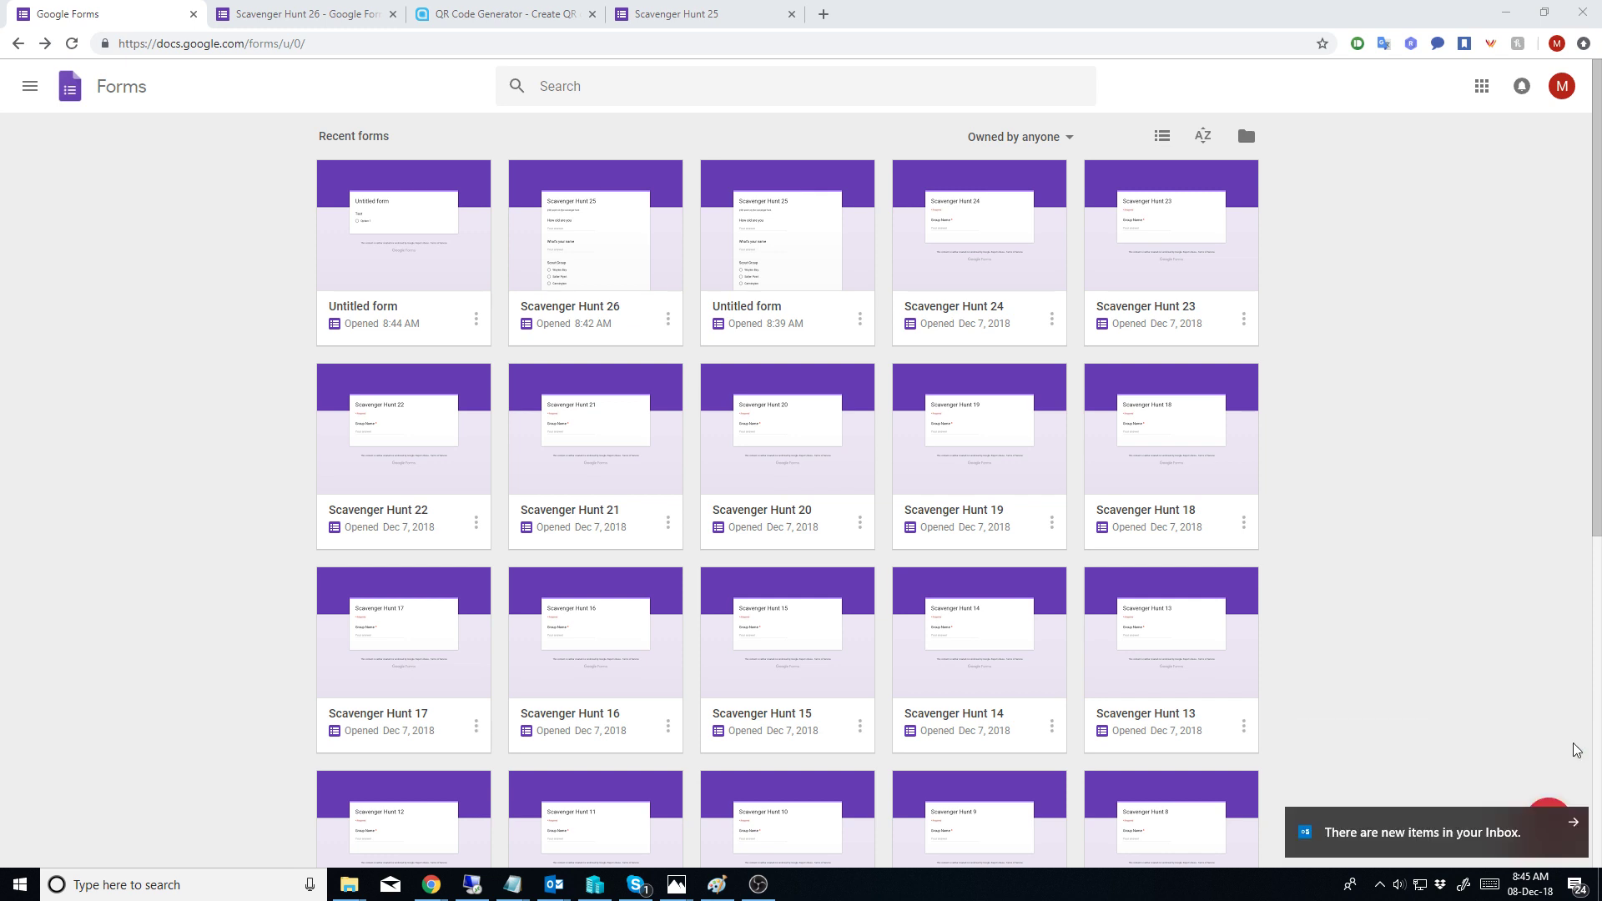
pyautogui.click(1575, 824)
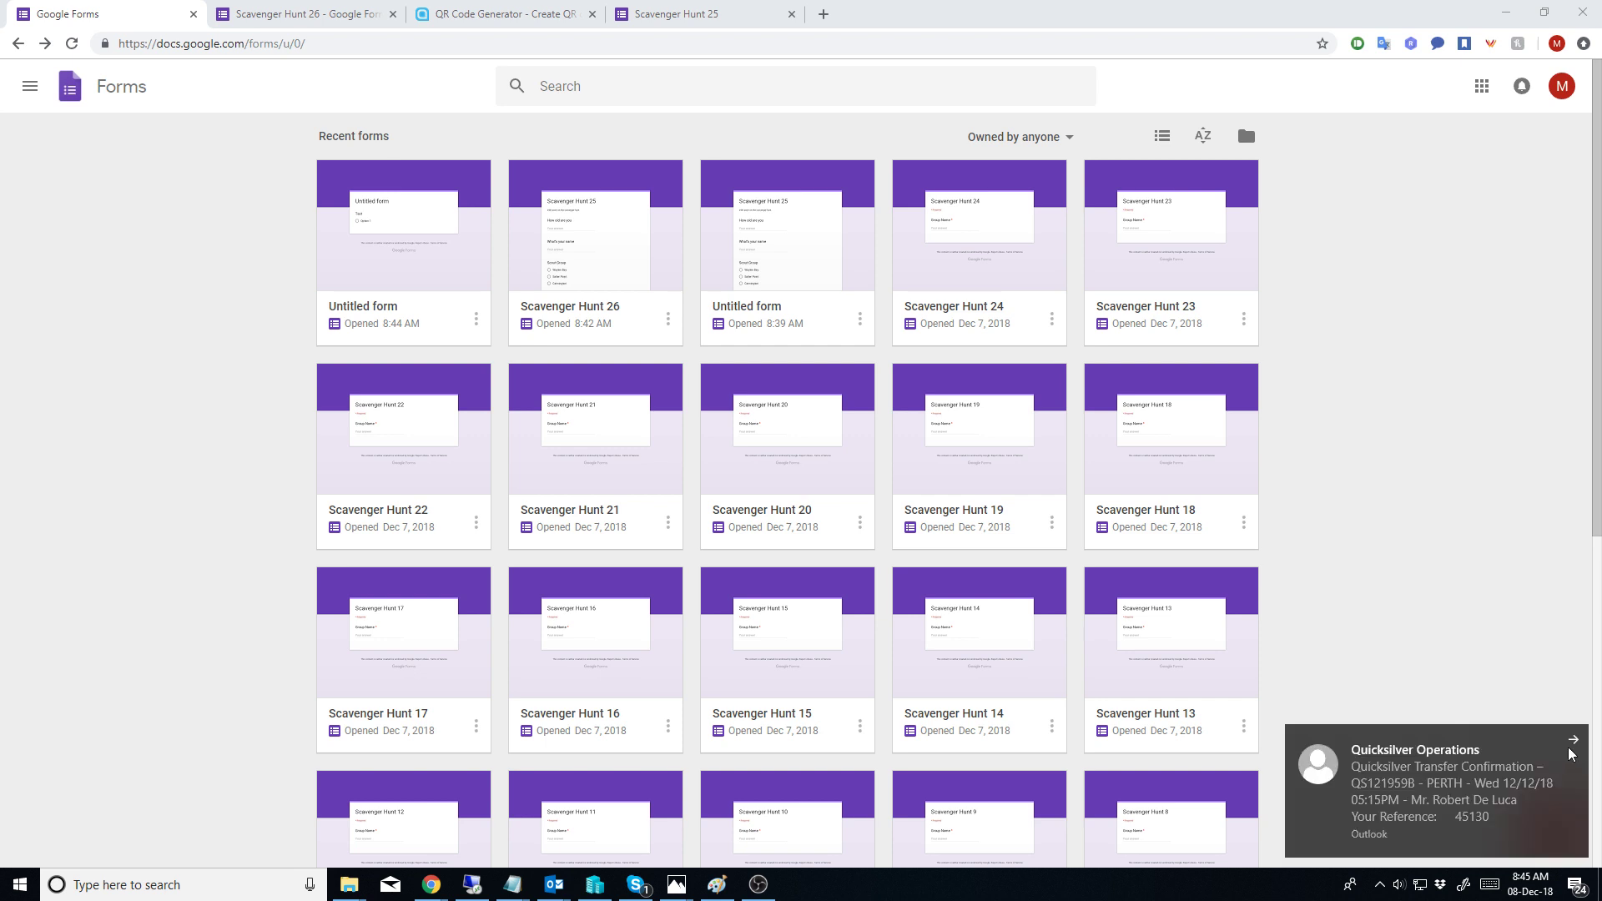
pyautogui.click(1574, 743)
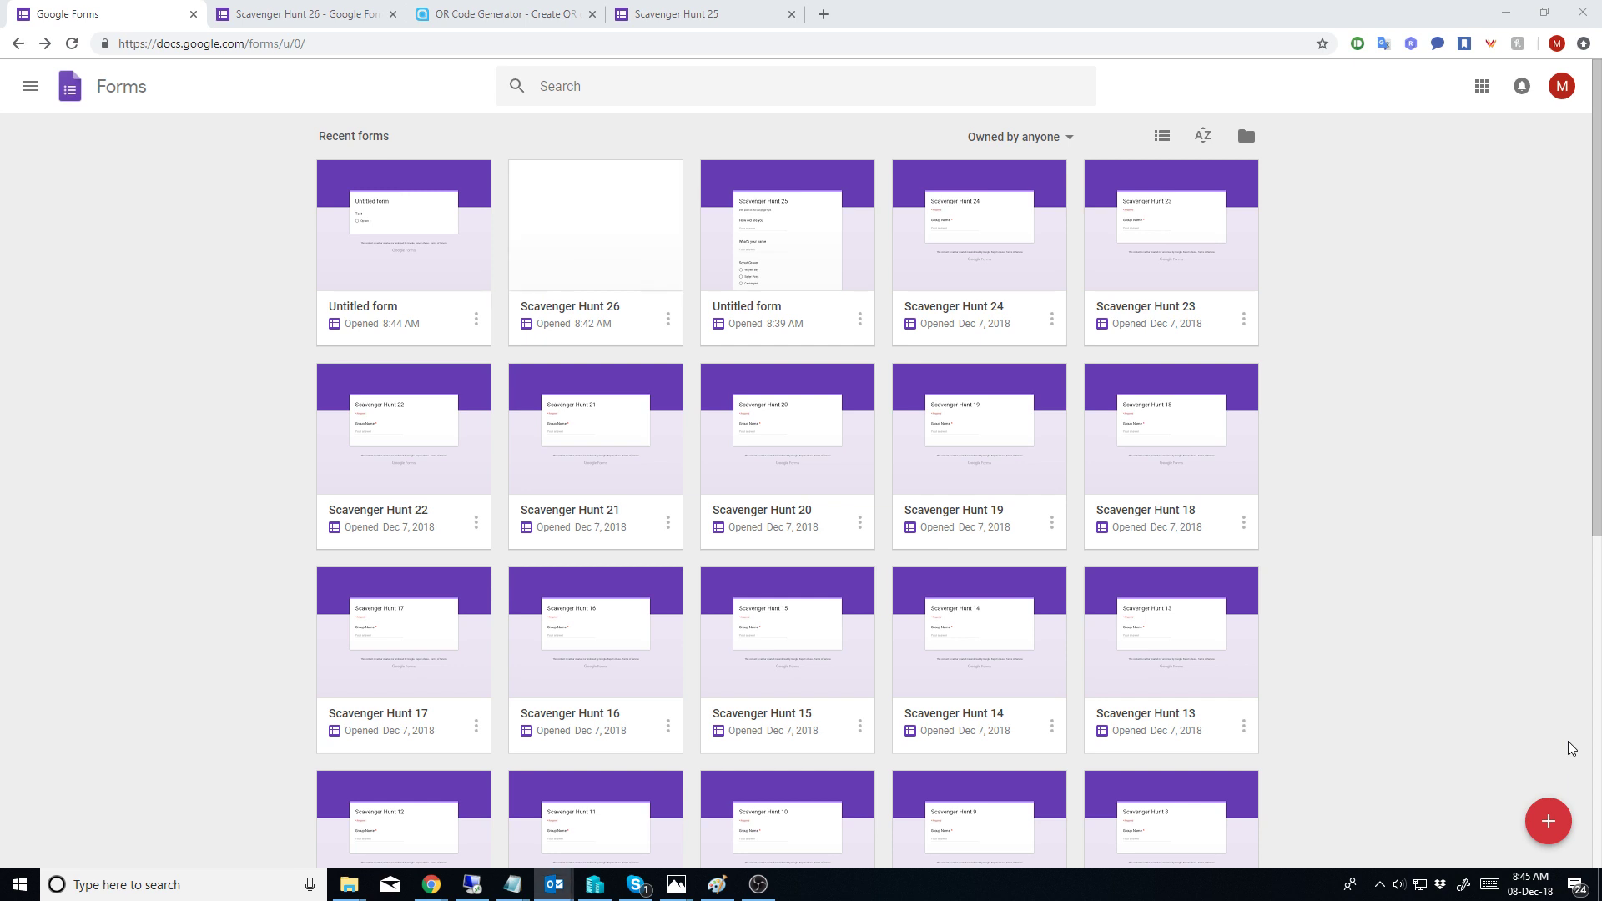
pyautogui.moveTo(1540, 841)
pyautogui.scroll(-7, 1235, 626)
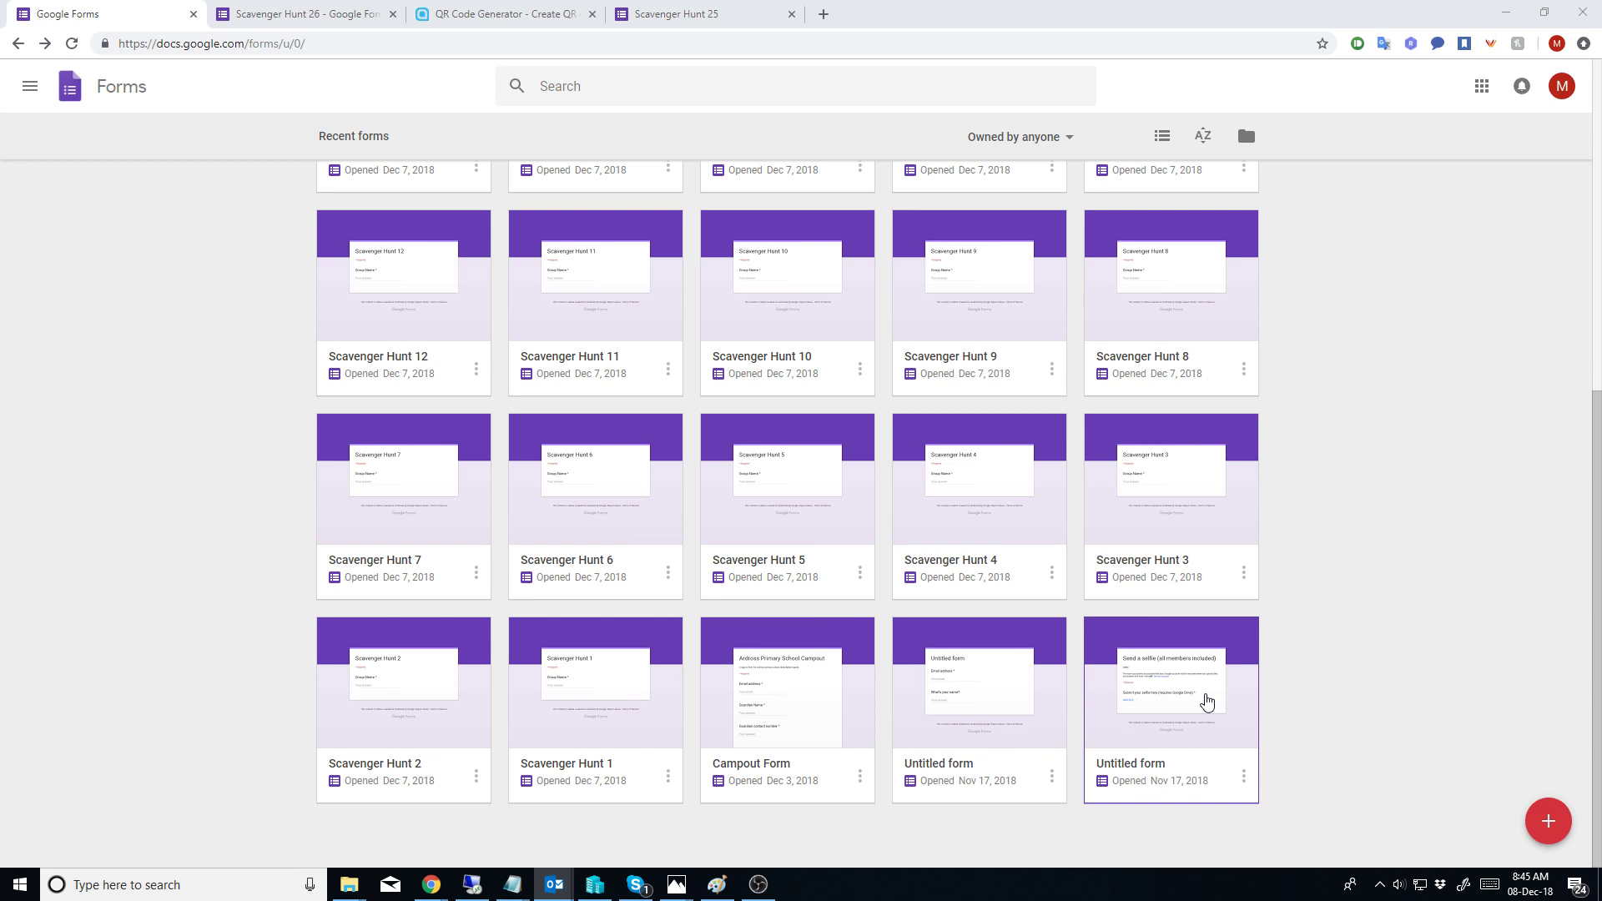
pyautogui.click(1208, 703)
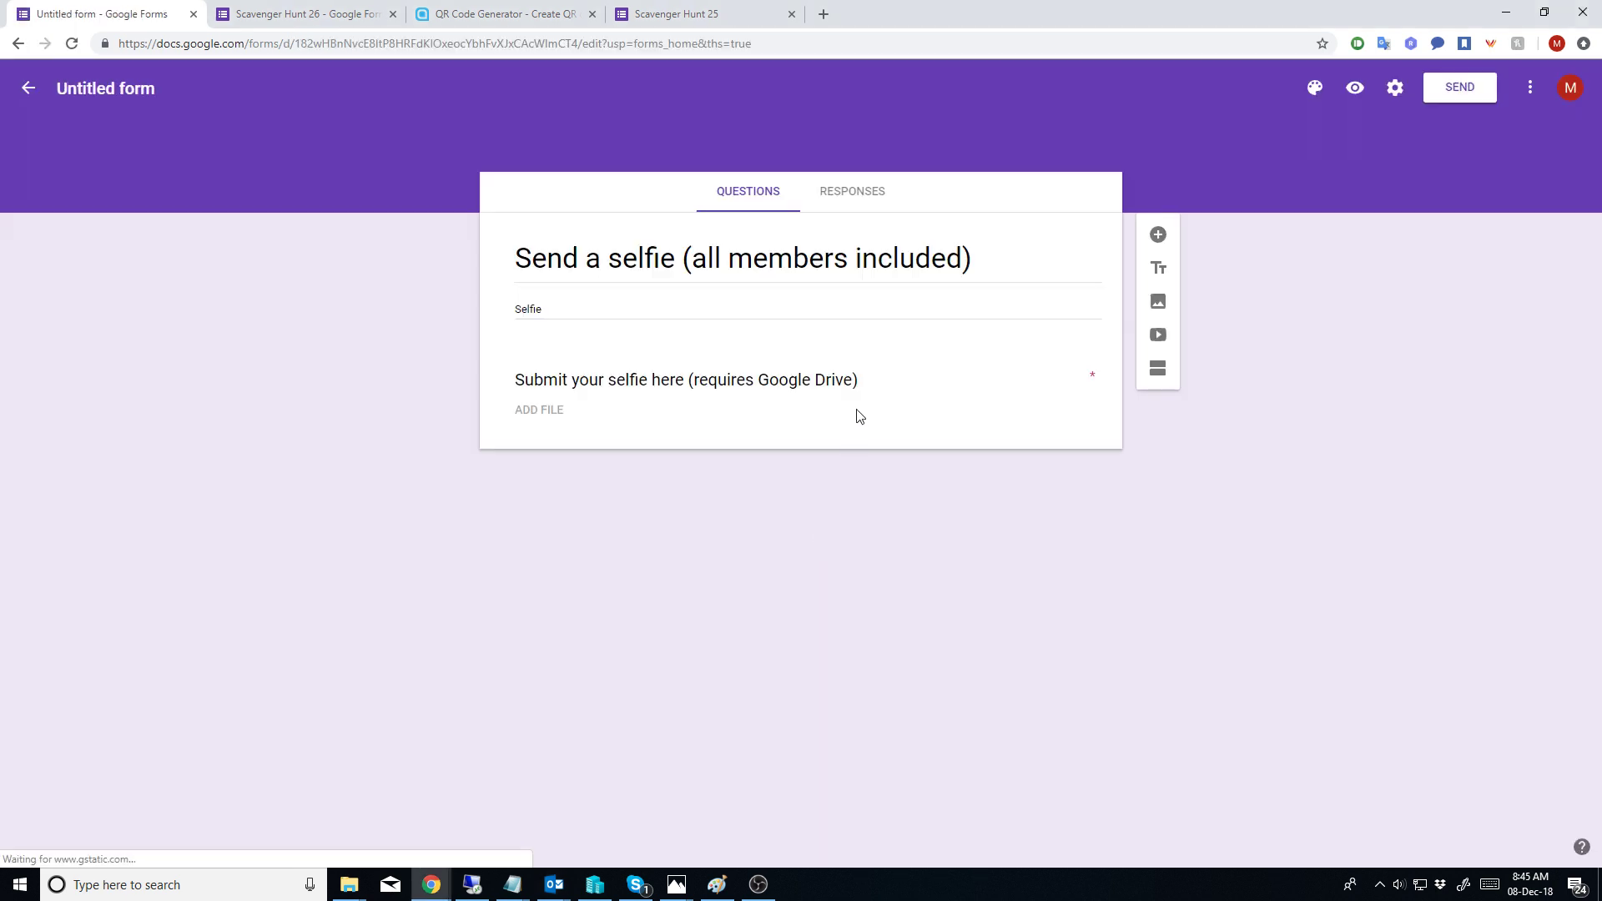
pyautogui.click(822, 376)
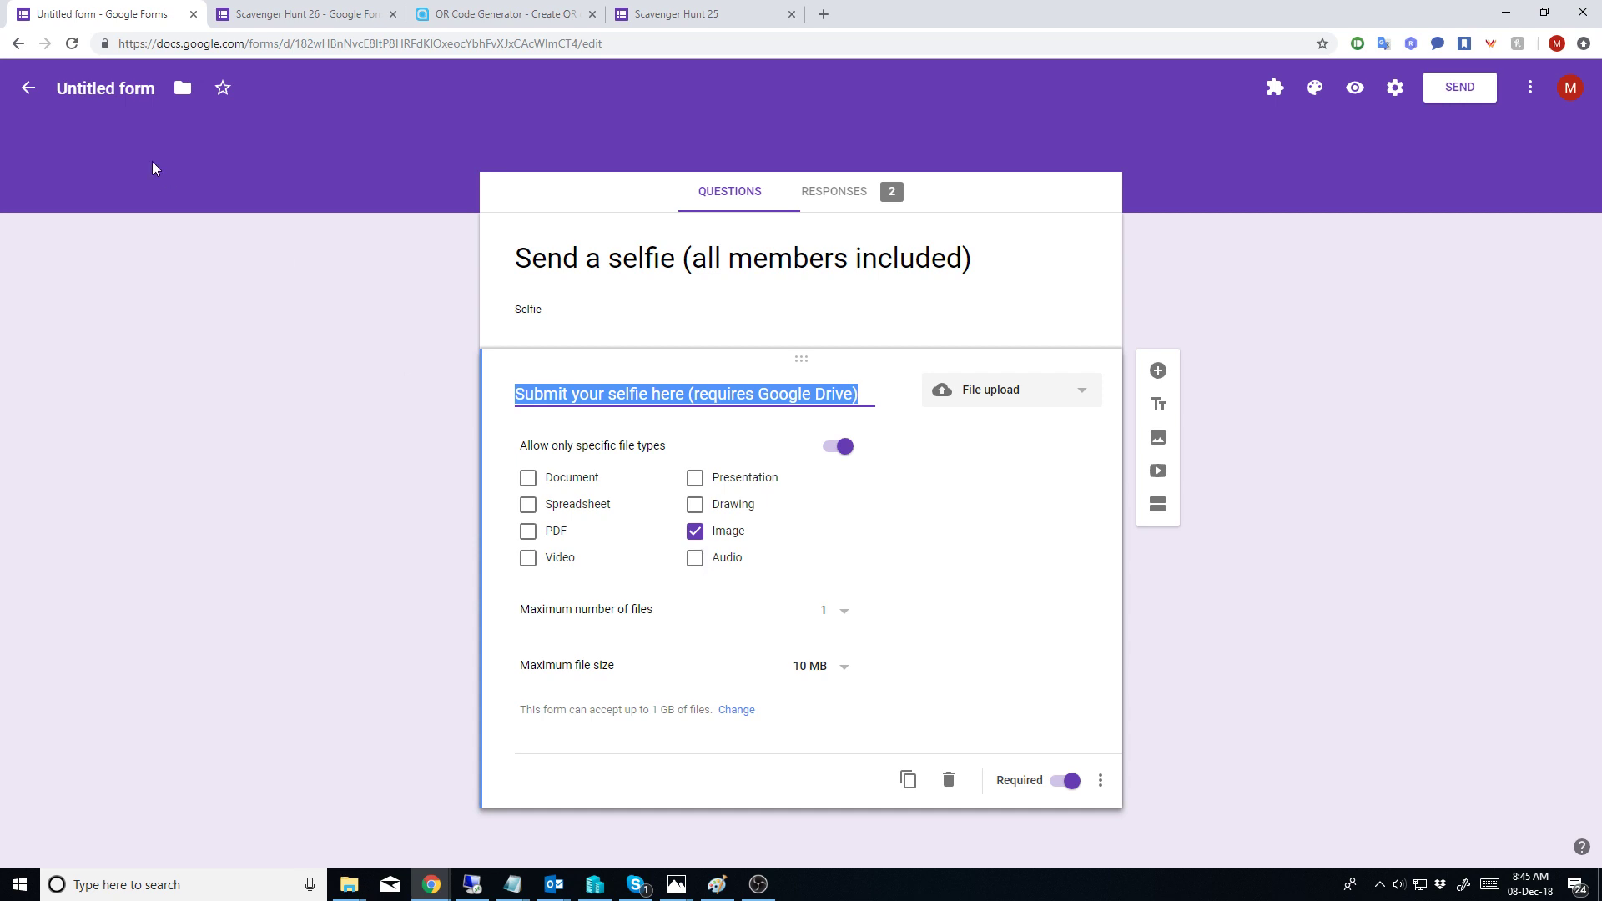
pyautogui.click(31, 88)
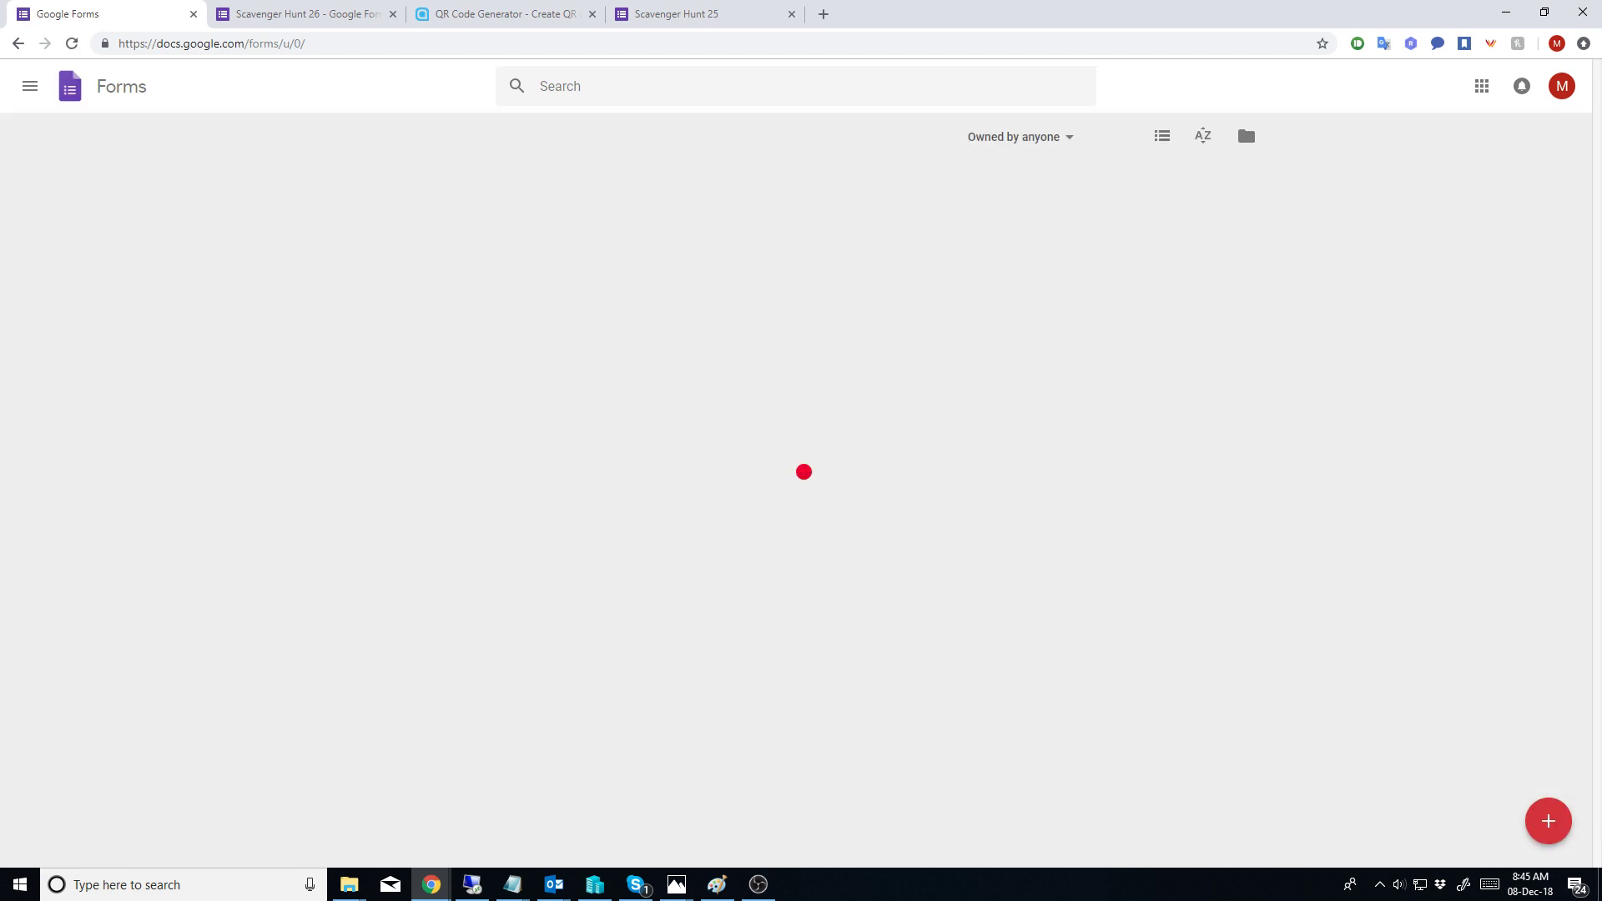
pyautogui.scroll(-7, 1295, 236)
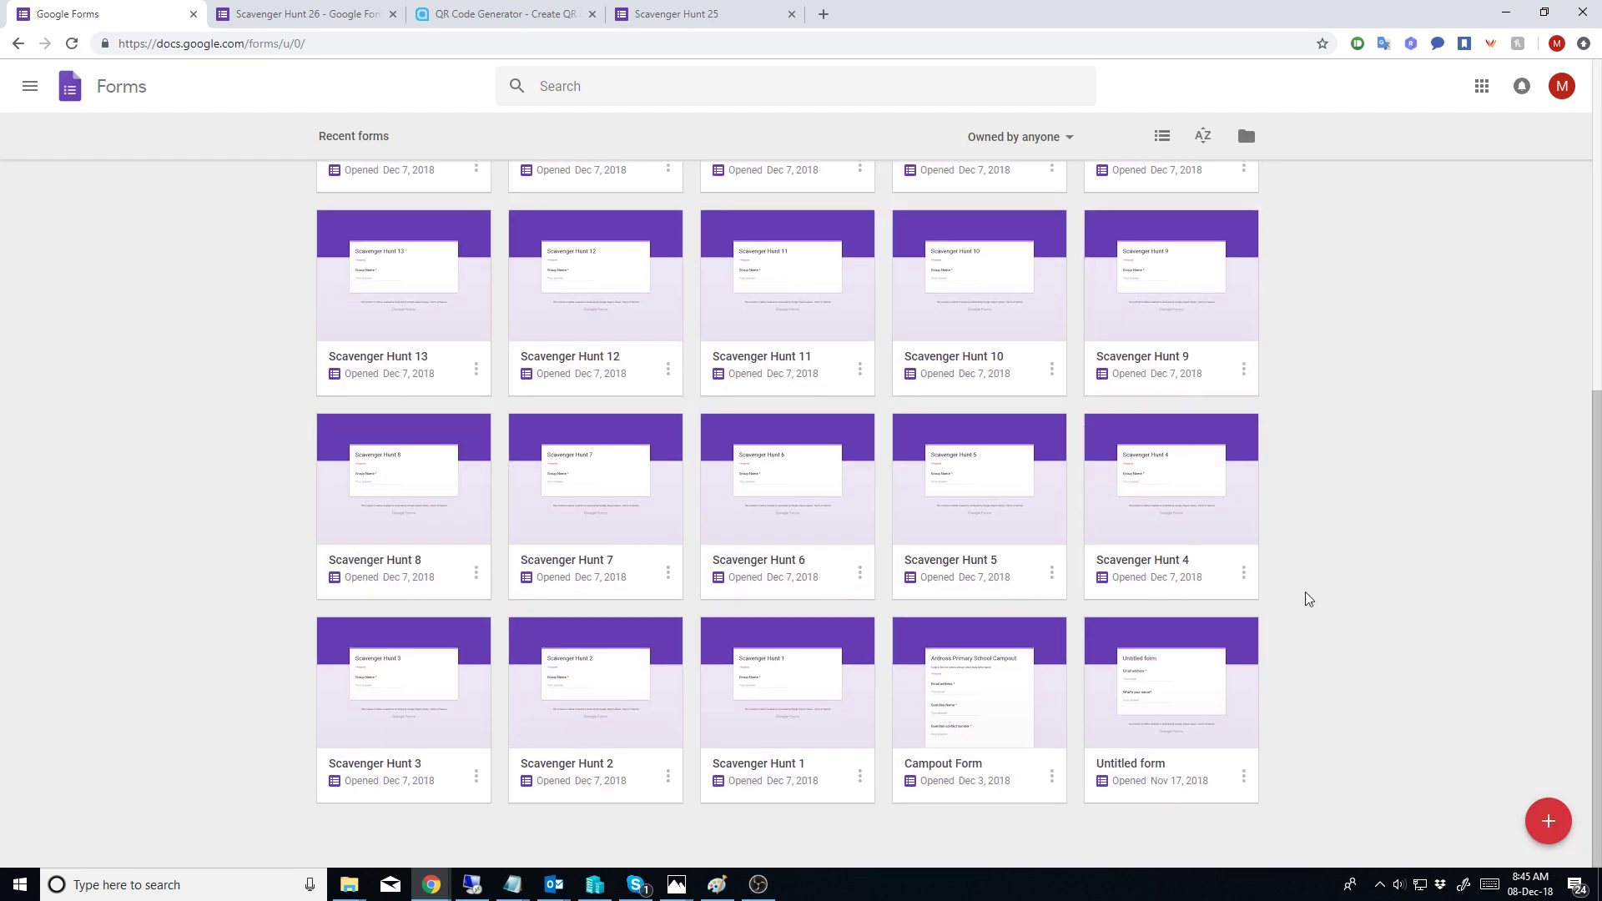
pyautogui.scroll(7, 1375, 553)
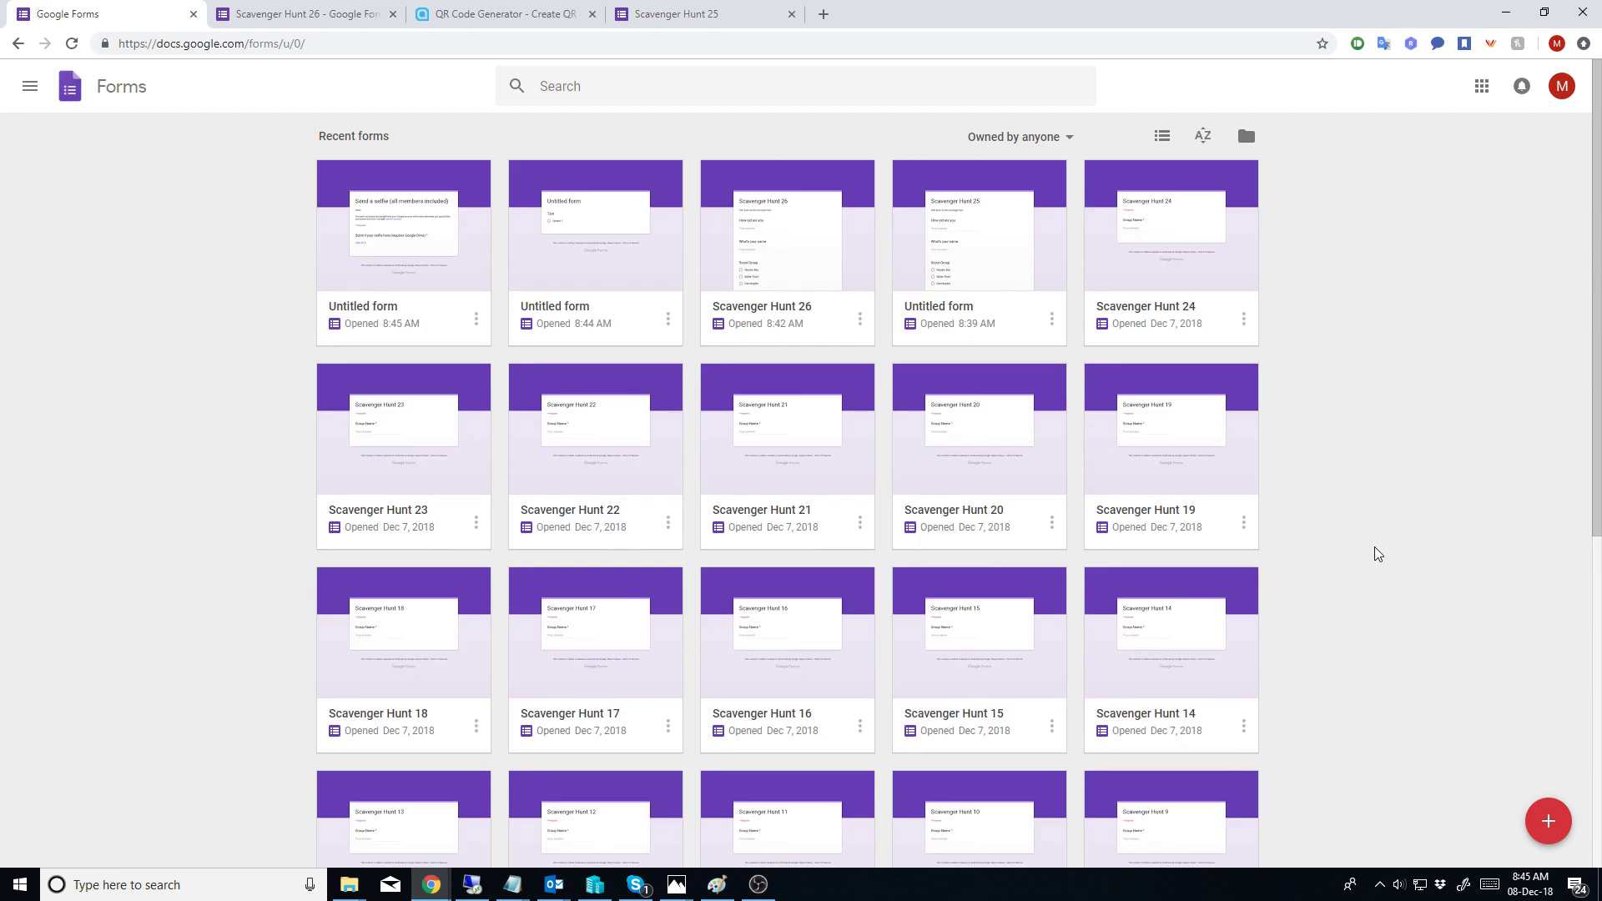
pyautogui.scroll(-7, 1377, 555)
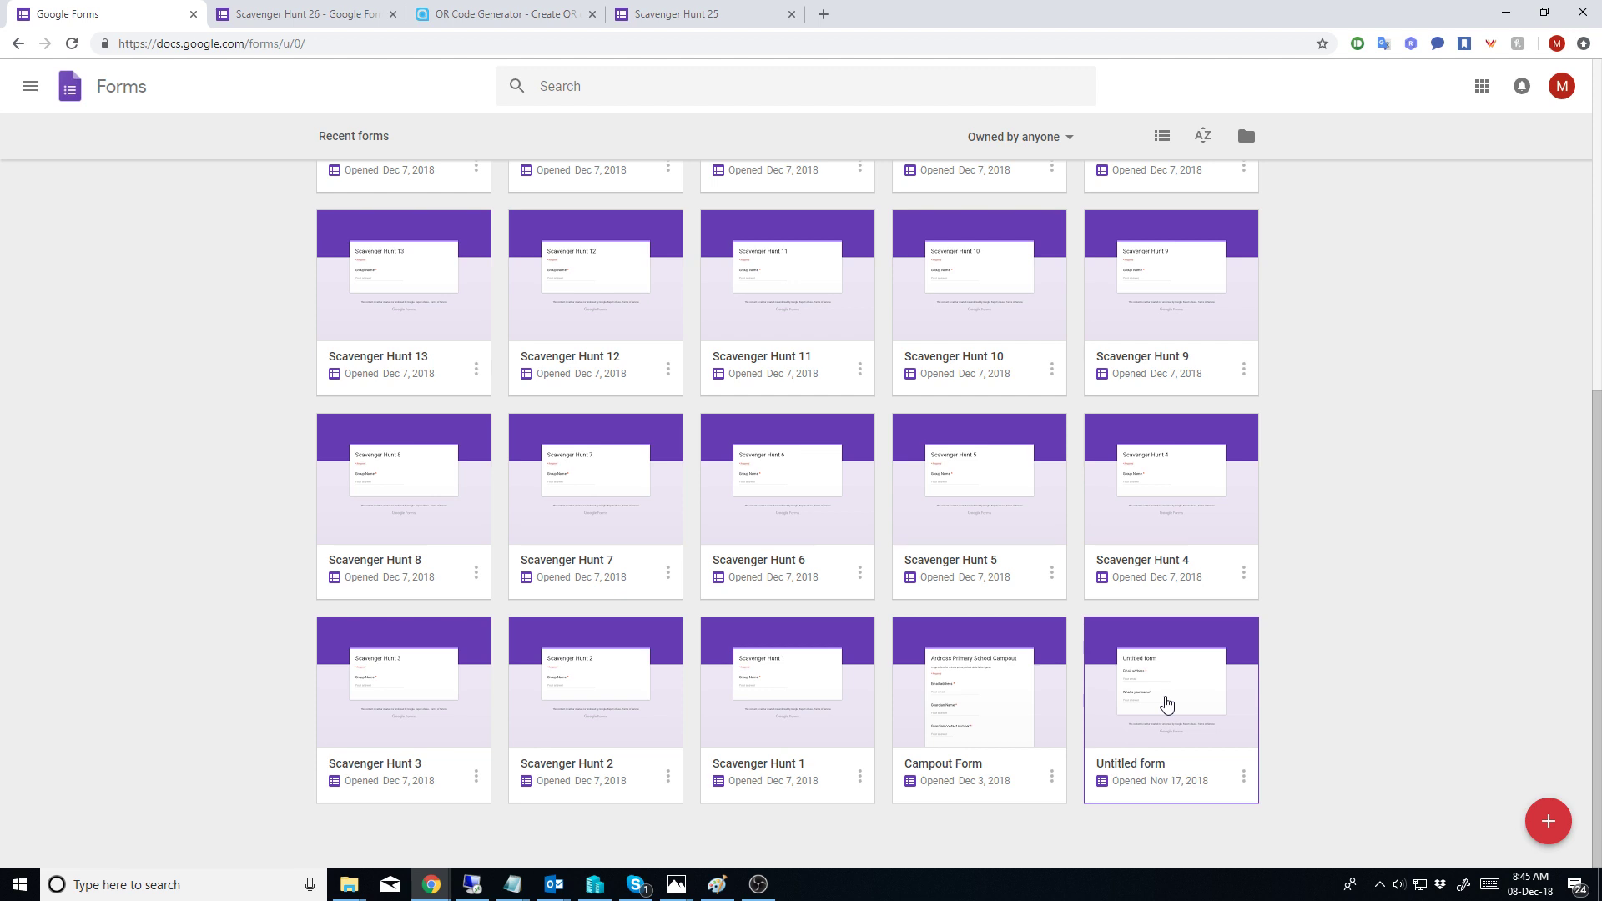
pyautogui.scroll(7, 1177, 574)
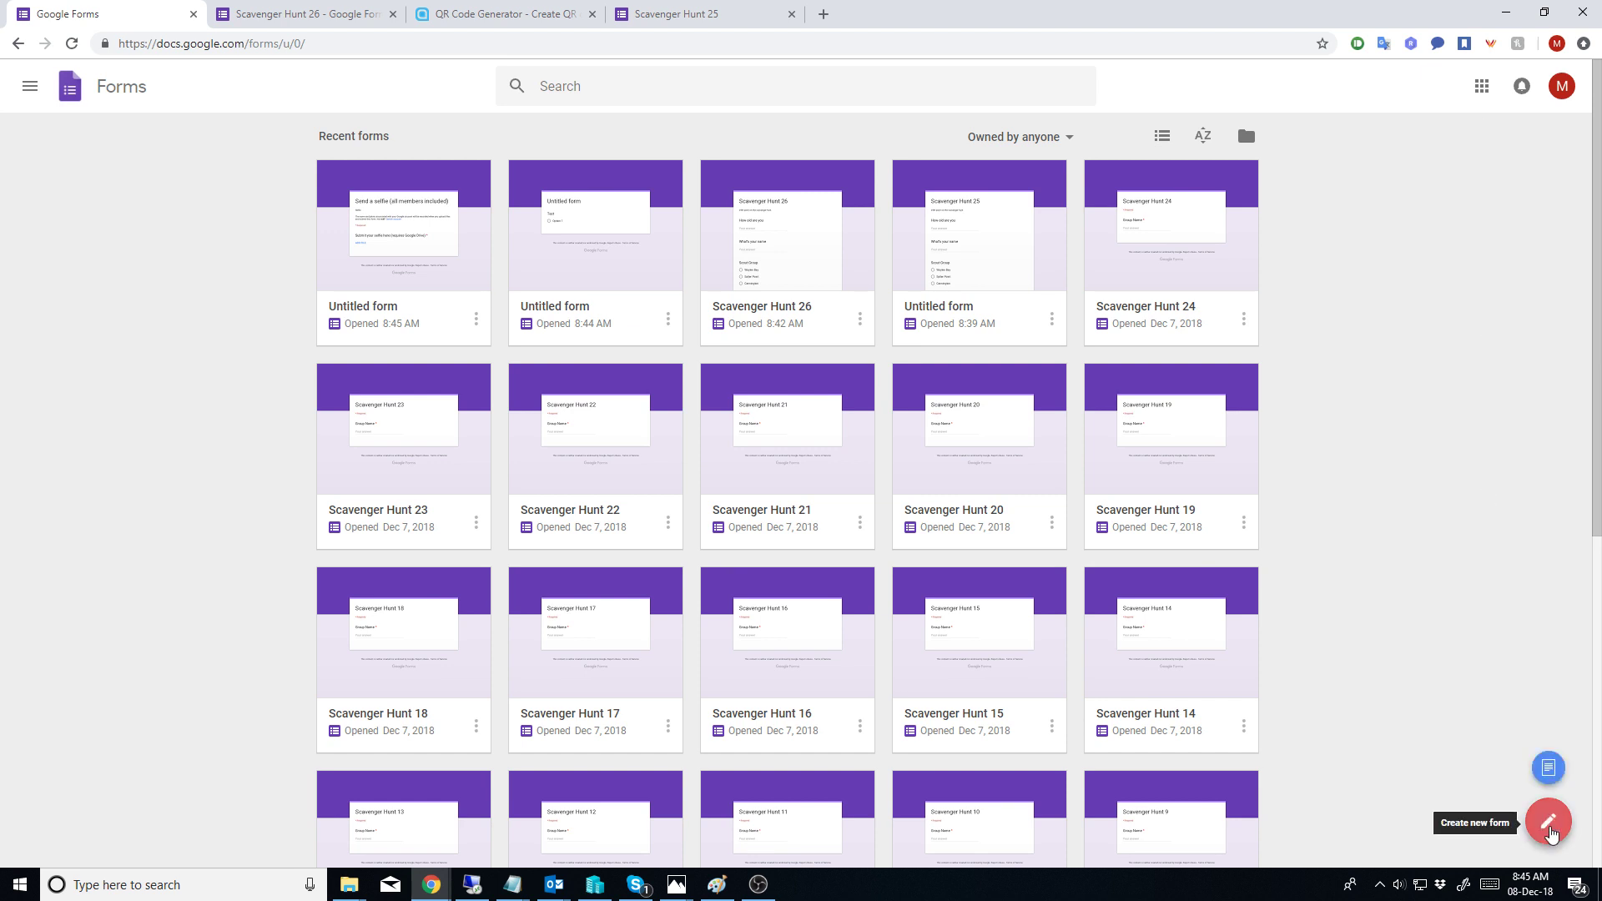
# Step: Start a new form from the Blank Quiz template in the Education section of the template gallery
pyautogui.click(1548, 769)
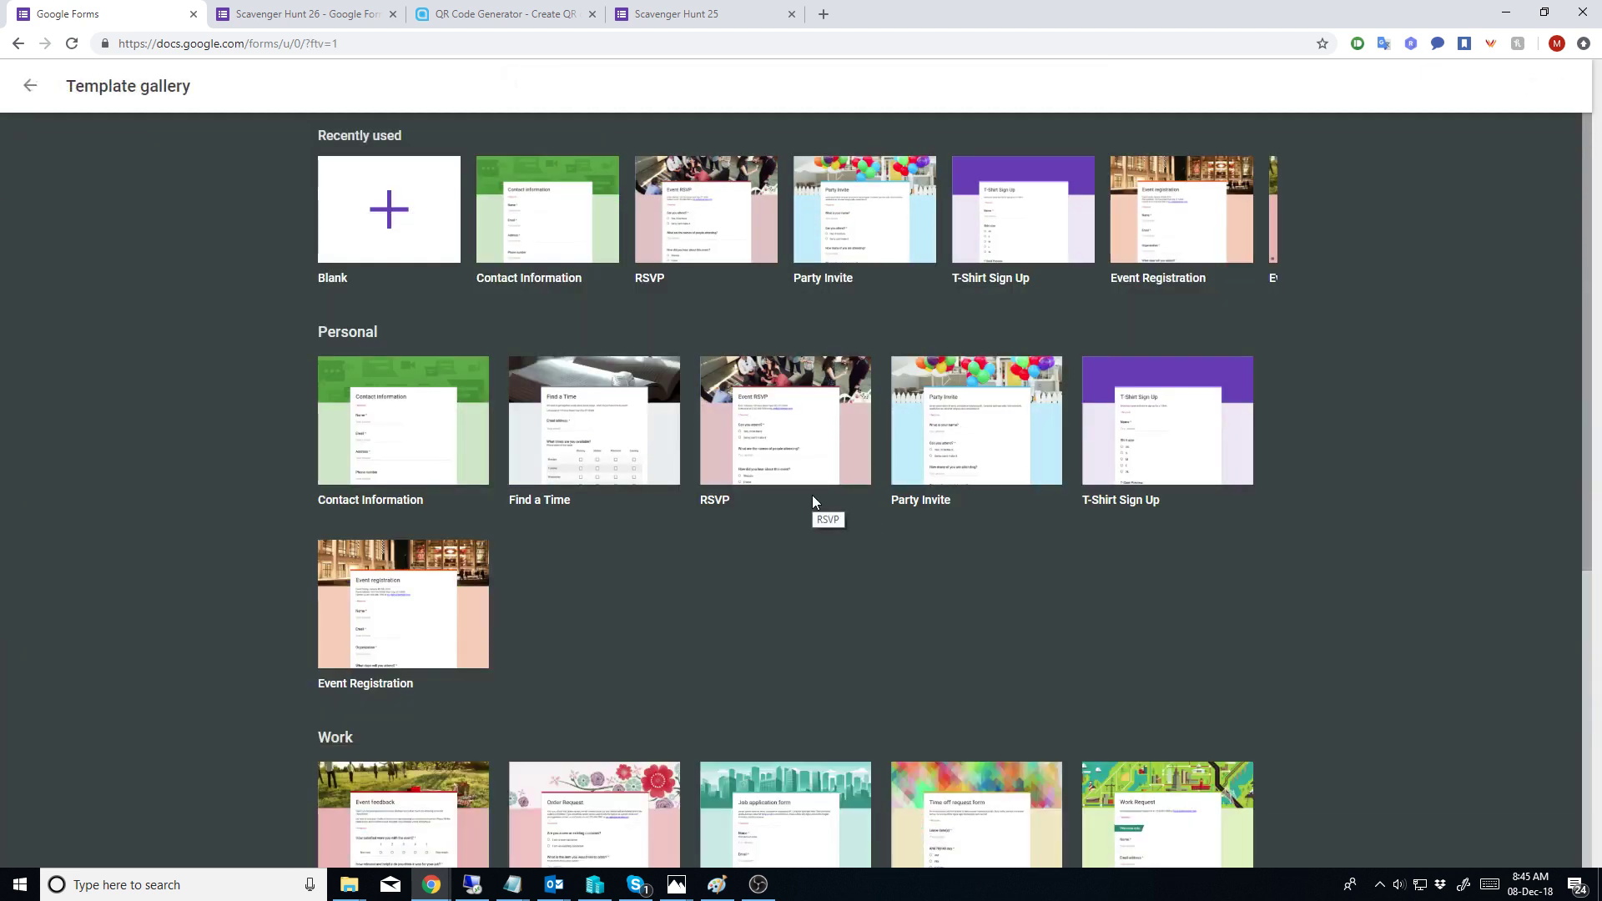
pyautogui.scroll(-6, 760, 589)
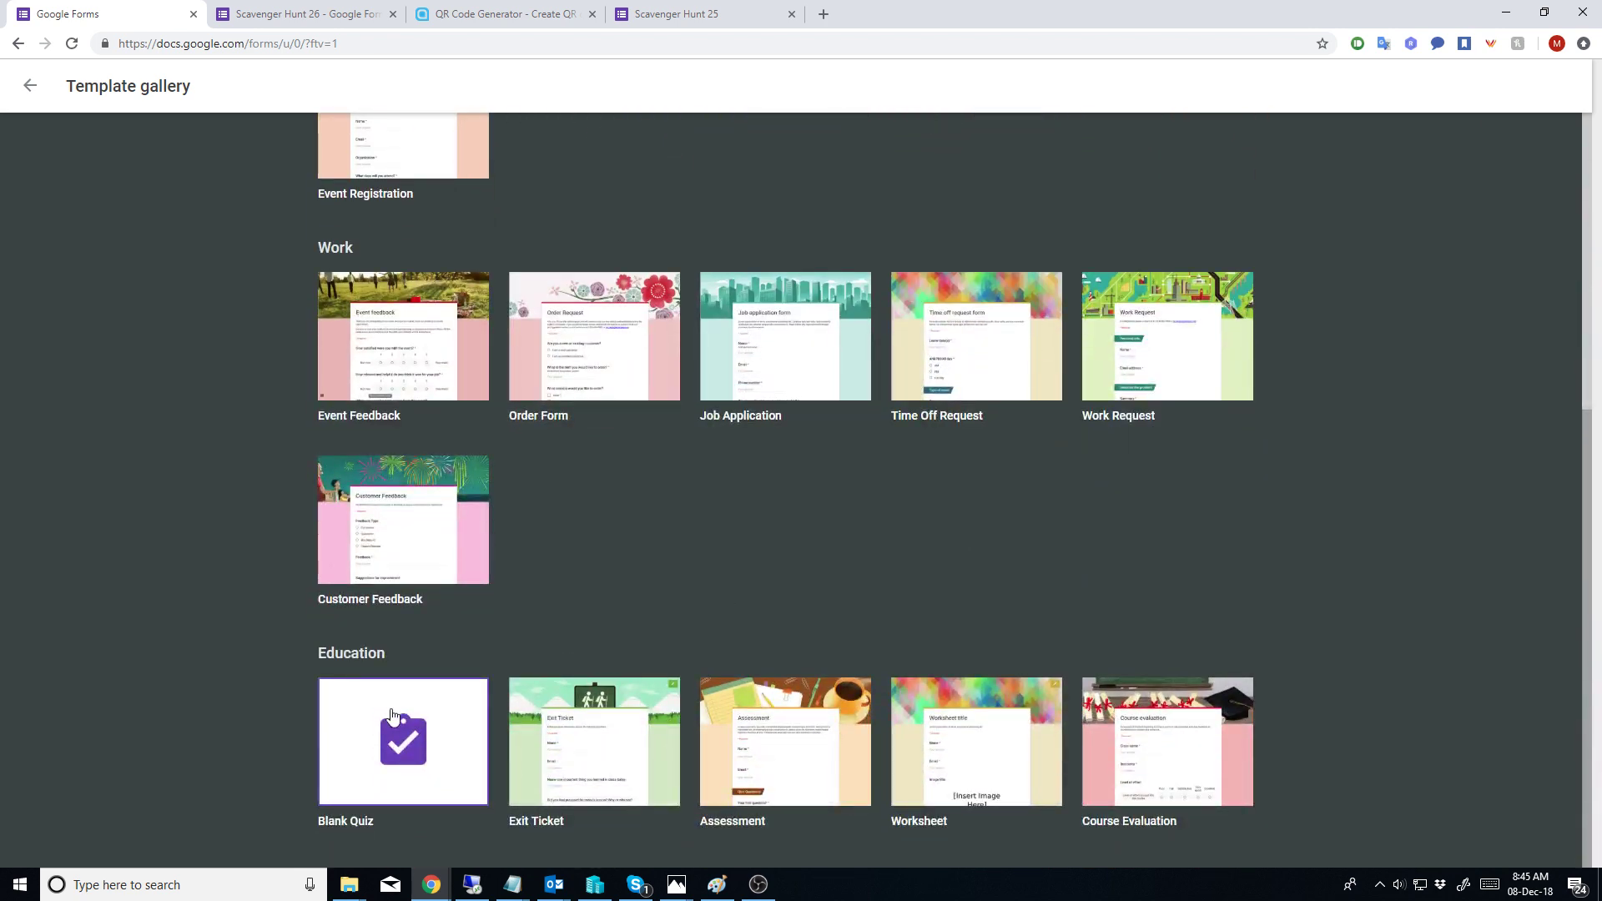
pyautogui.click(557, 731)
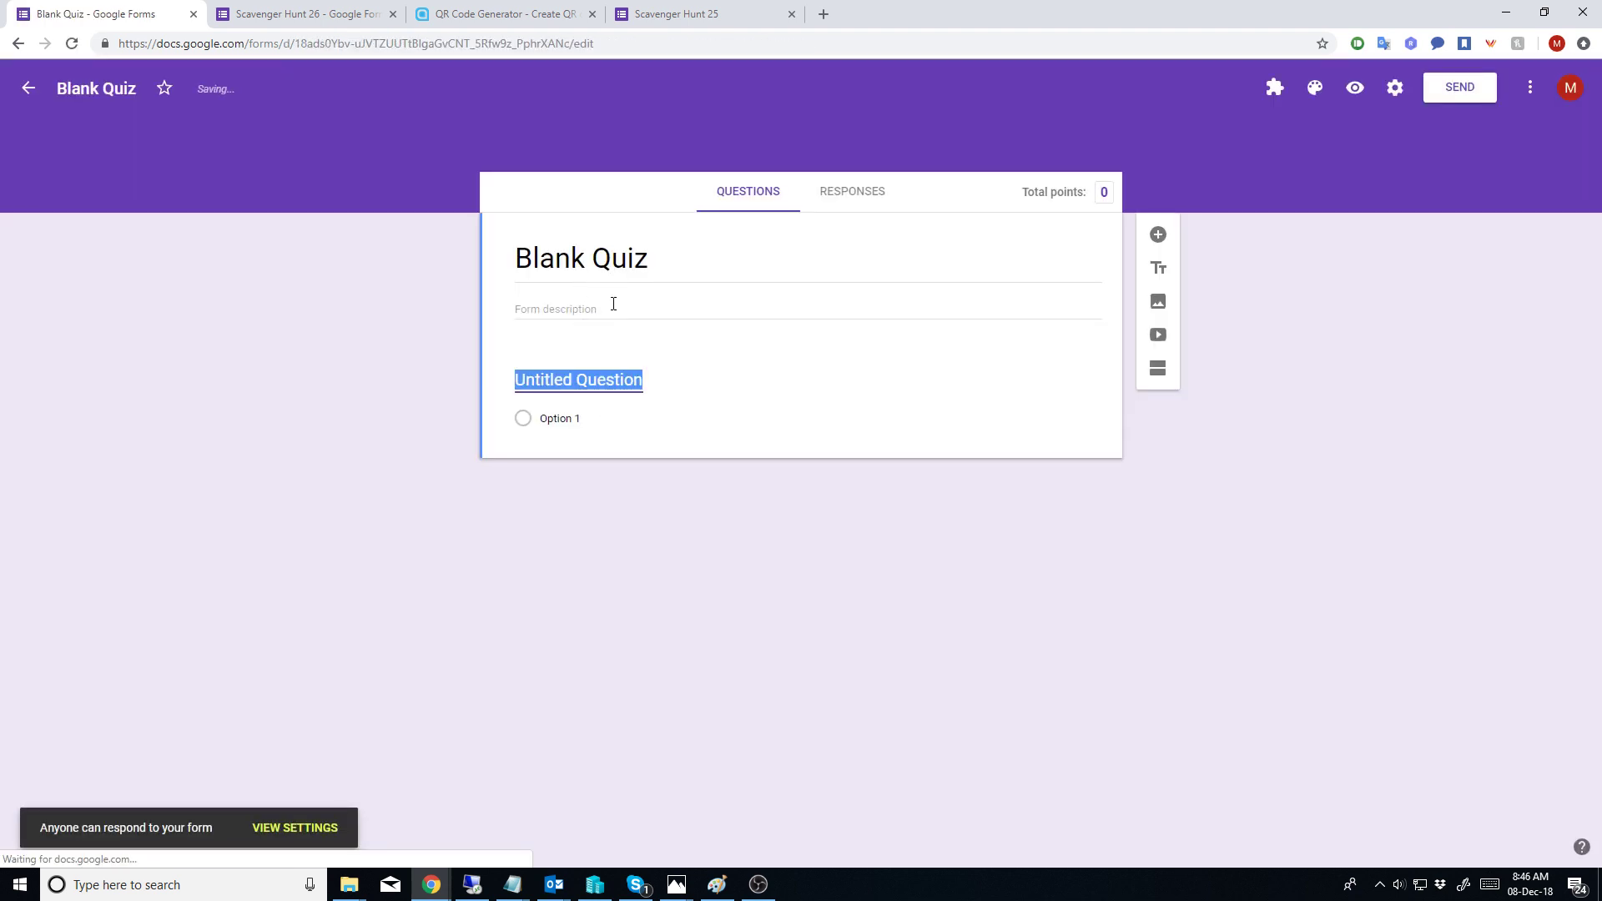
# Step: Replace the Blank Quiz title with 'Quiz for scouts', fixing a typo along the way
pyautogui.click(614, 307)
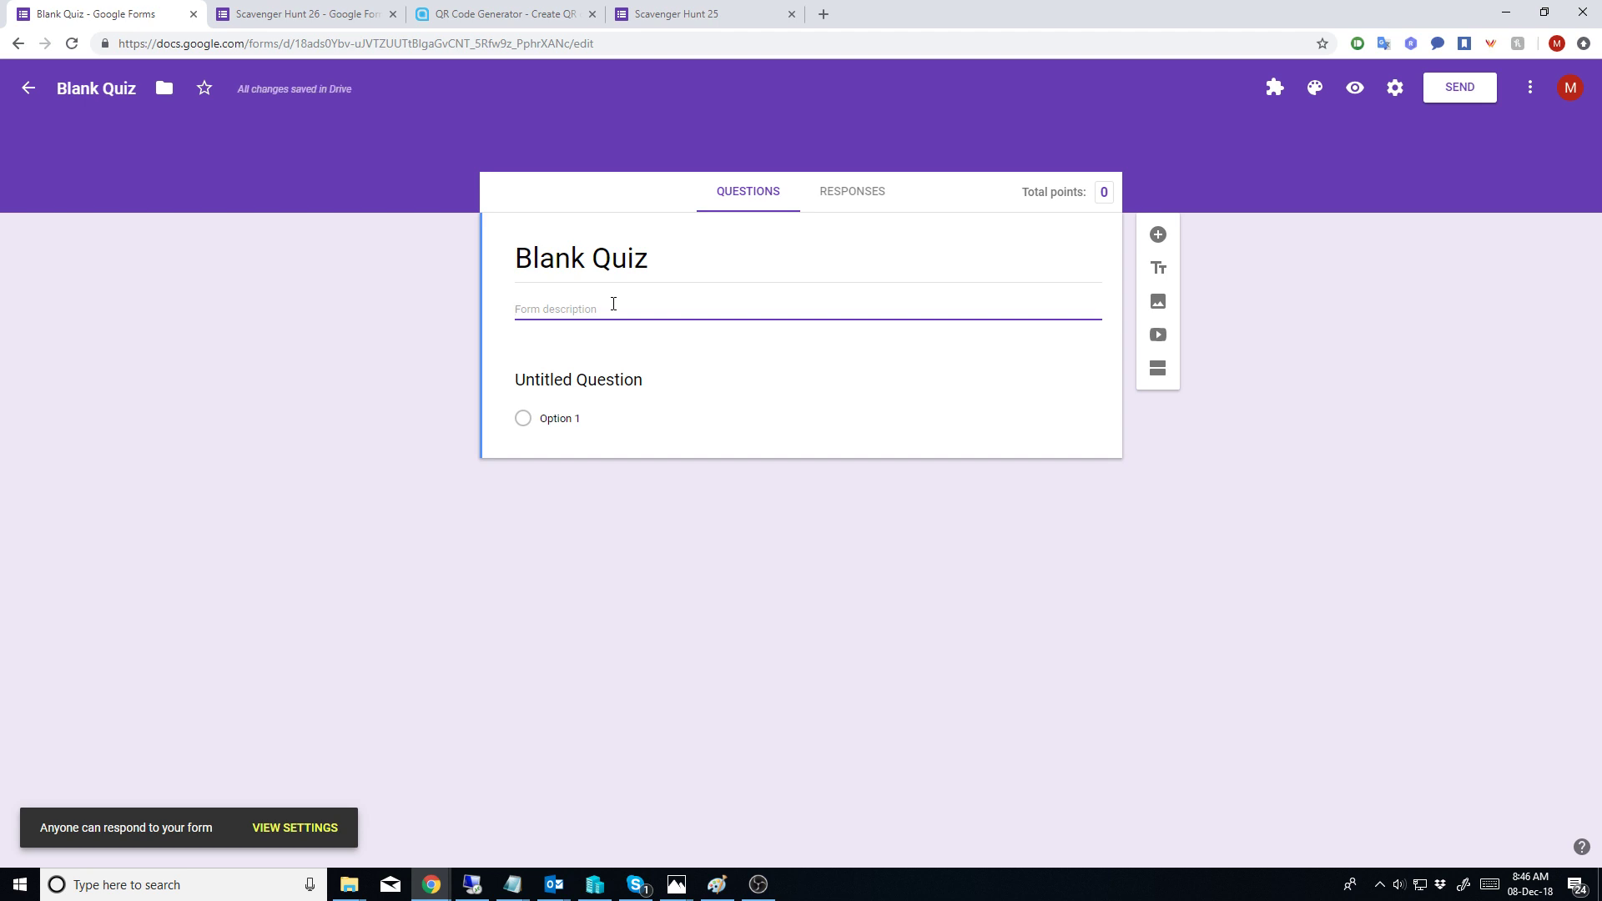
pyautogui.click(674, 259)
pyautogui.write('Qui9z')
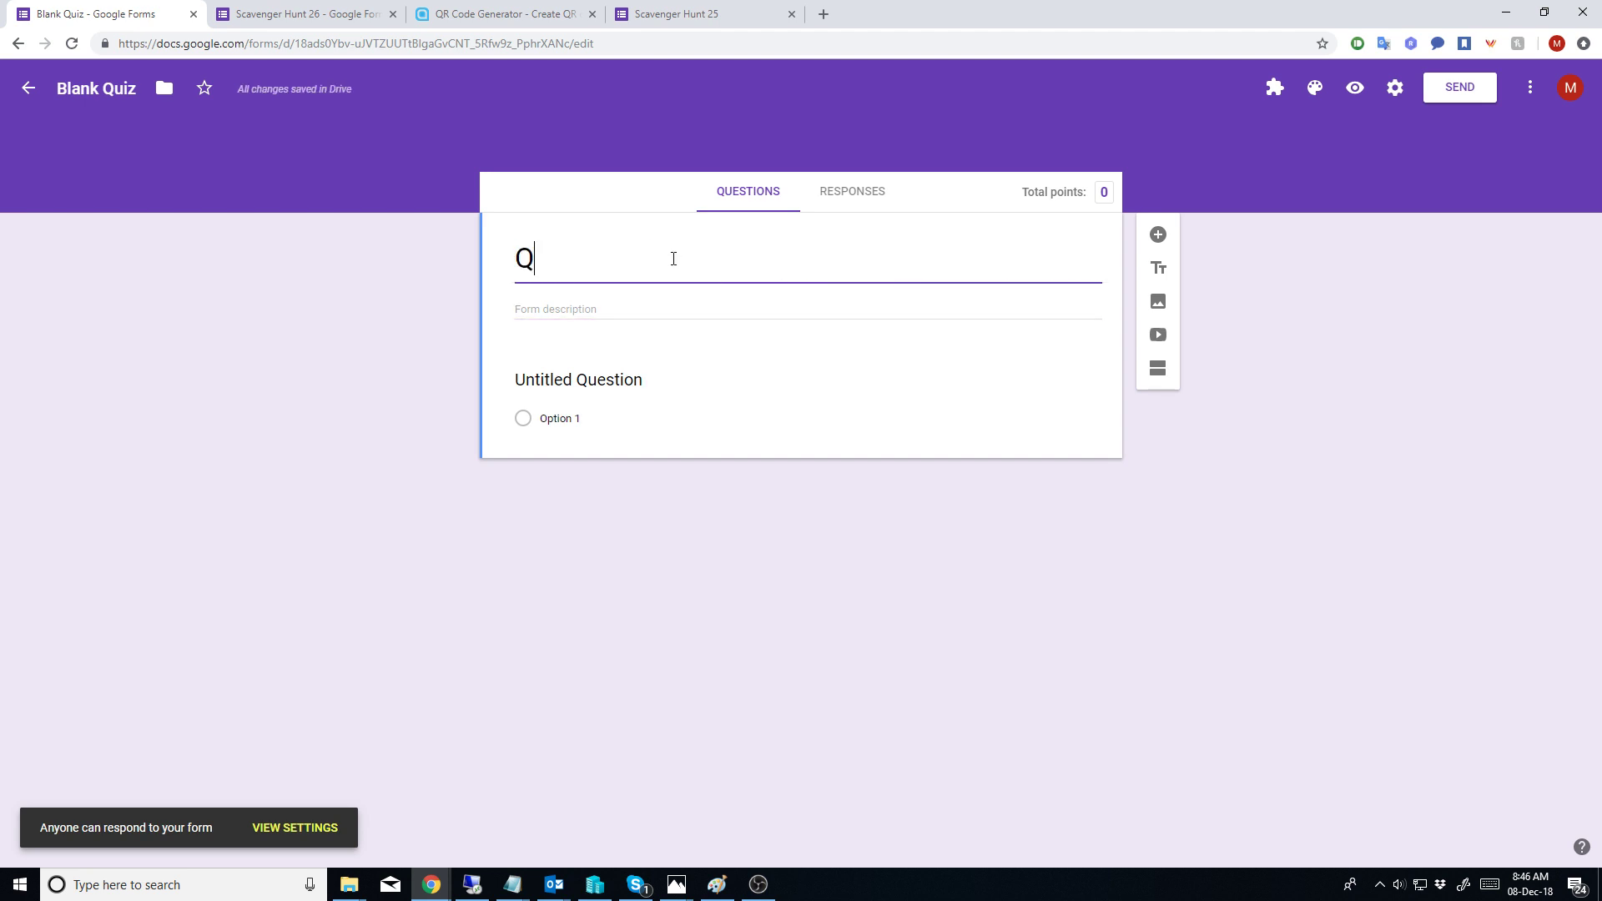
pyautogui.press('BackSpace')
pyautogui.press('BackSpace')
pyautogui.write('z for')
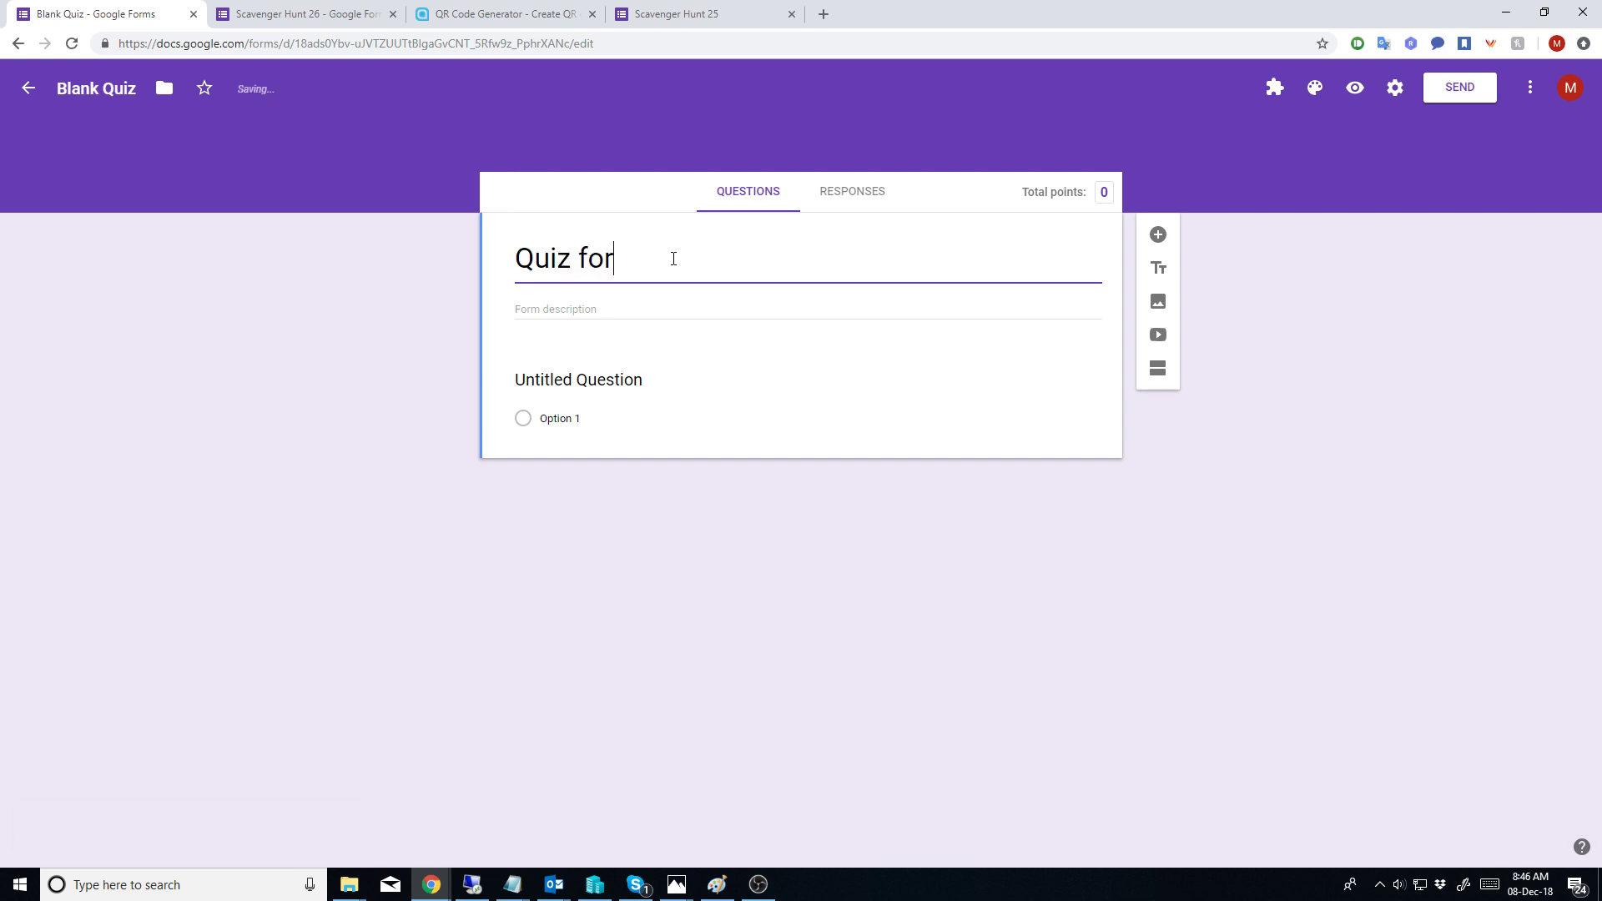
pyautogui.write(' scouts')
pyautogui.click(617, 312)
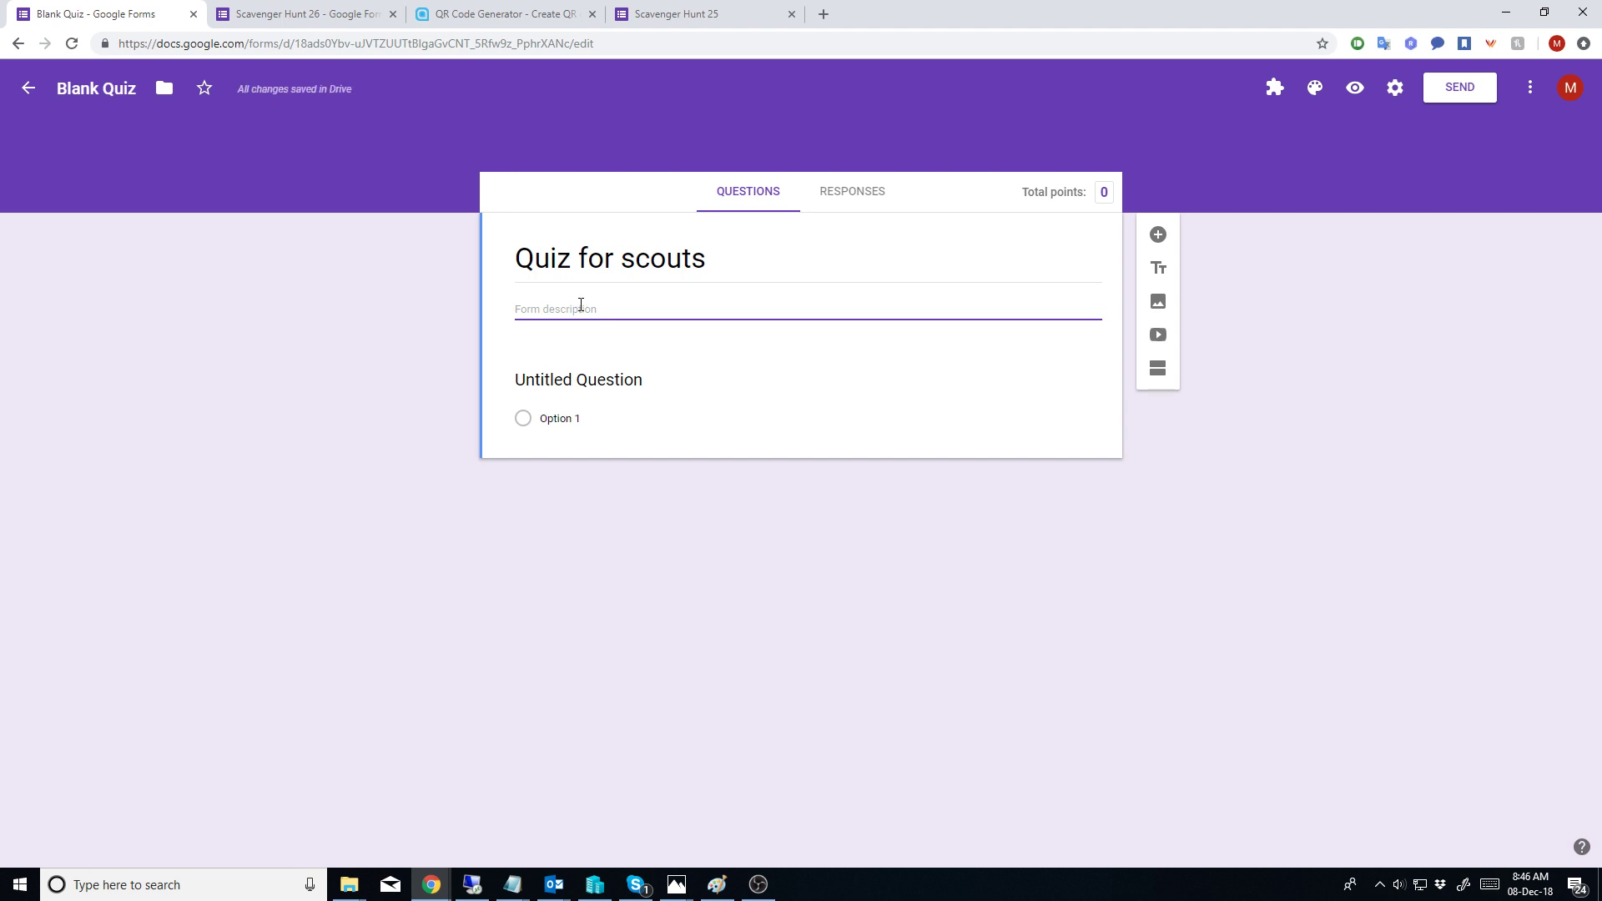
pyautogui.click(598, 382)
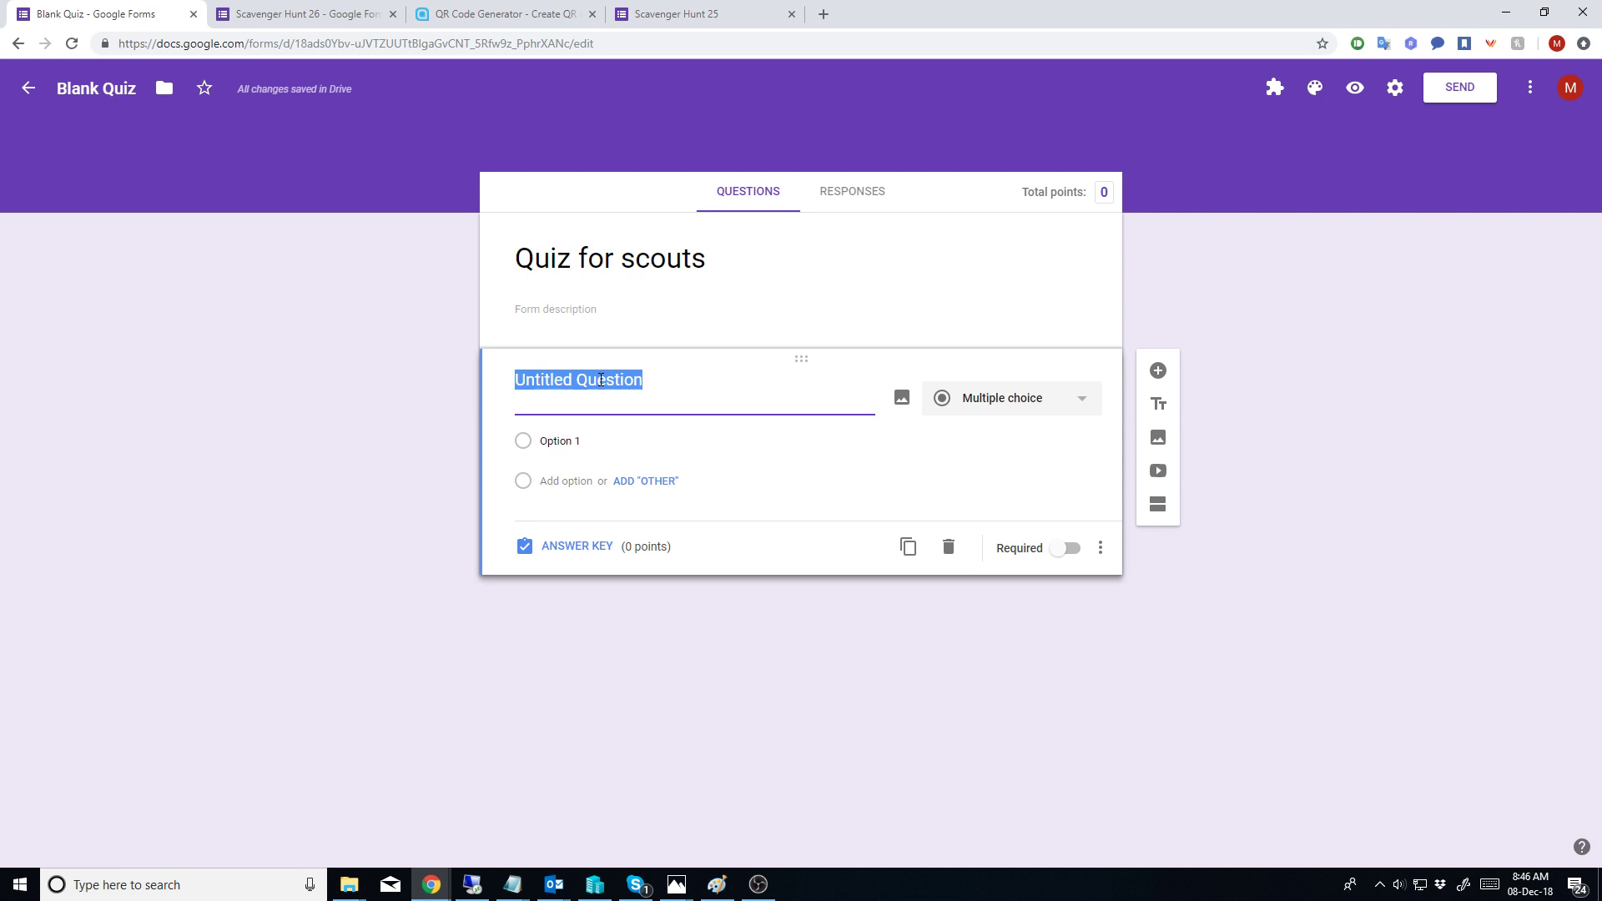
# Step: Word the question 'Who was founder of the scouting Movement' and make 'King Richa' the first choice
pyautogui.write('Who was')
pyautogui.write('foun')
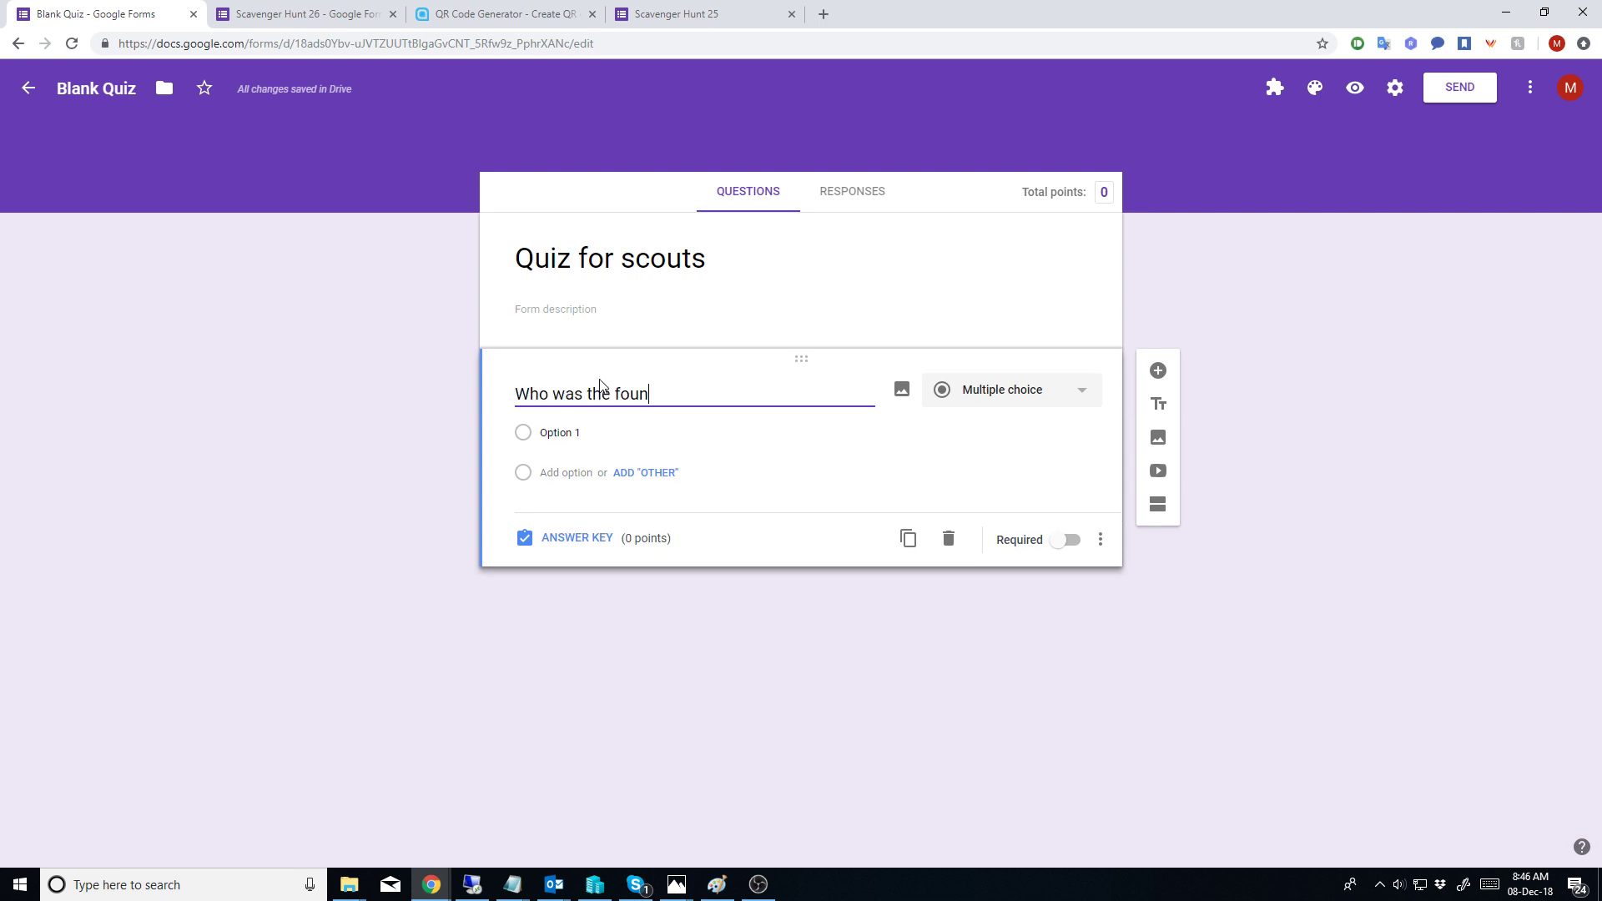
pyautogui.write('der of the scouting Movement')
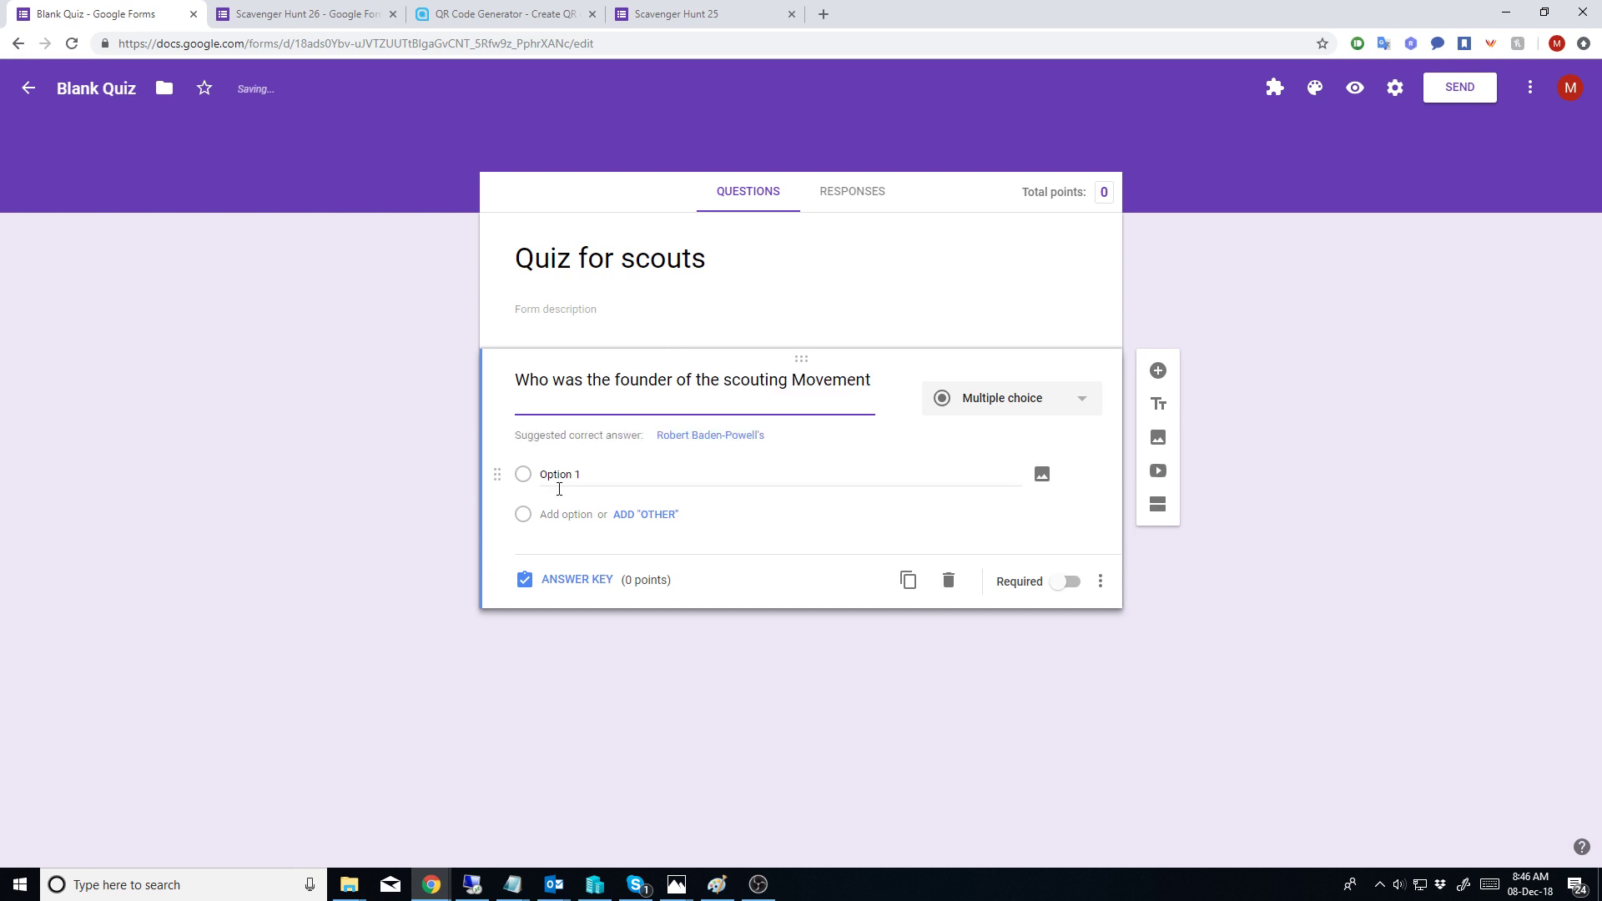
pyautogui.click(566, 474)
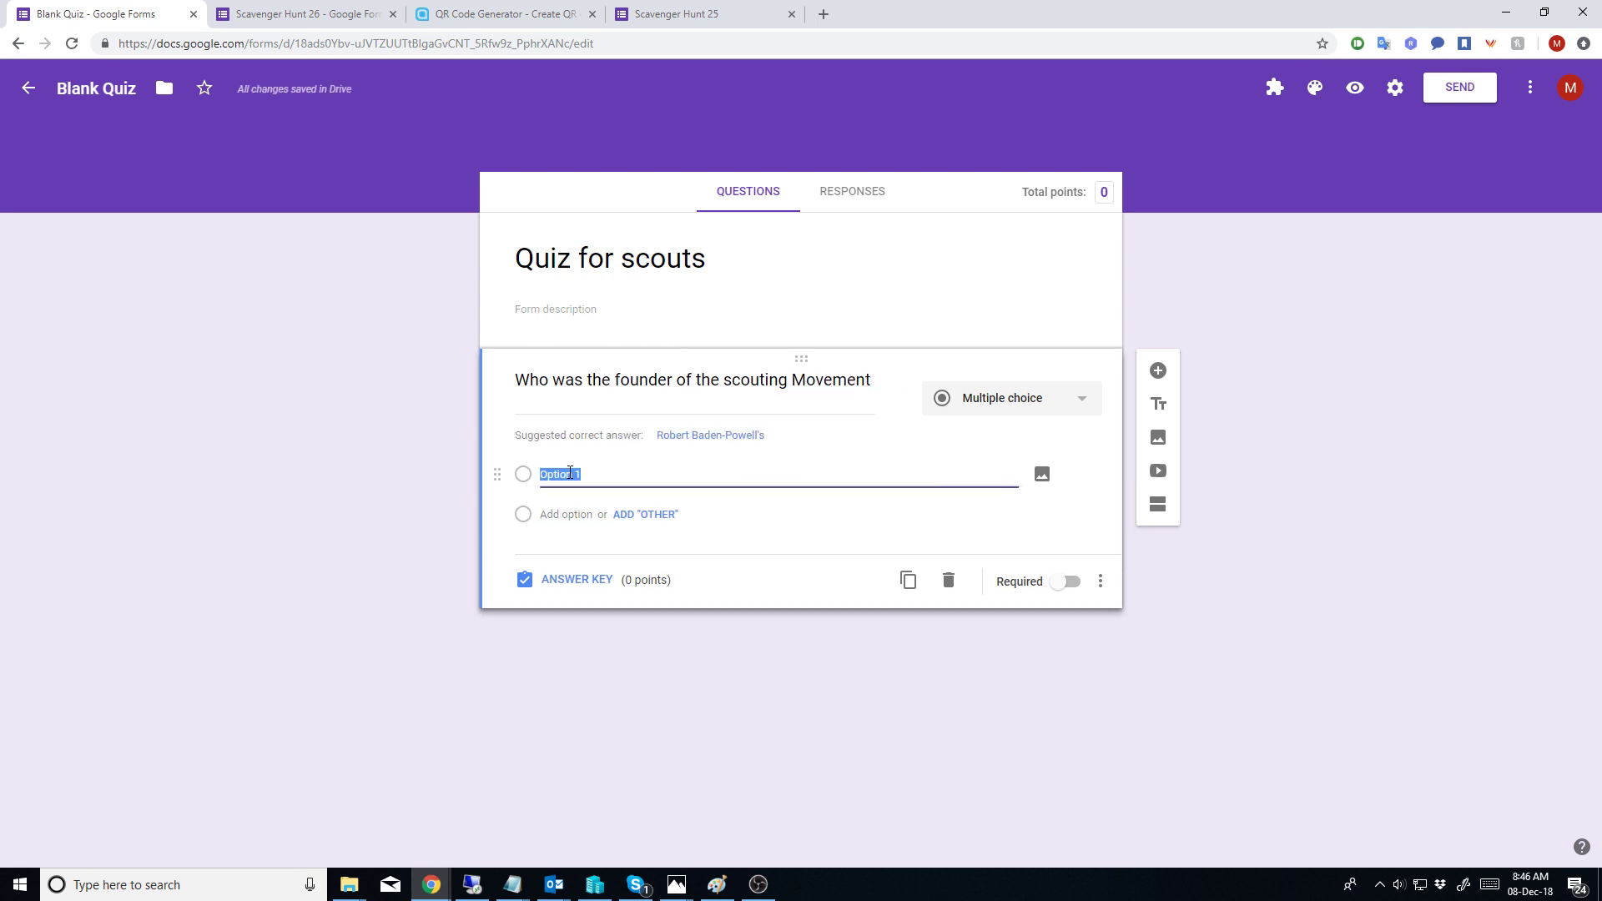
pyautogui.write('King Richard the 3rd')
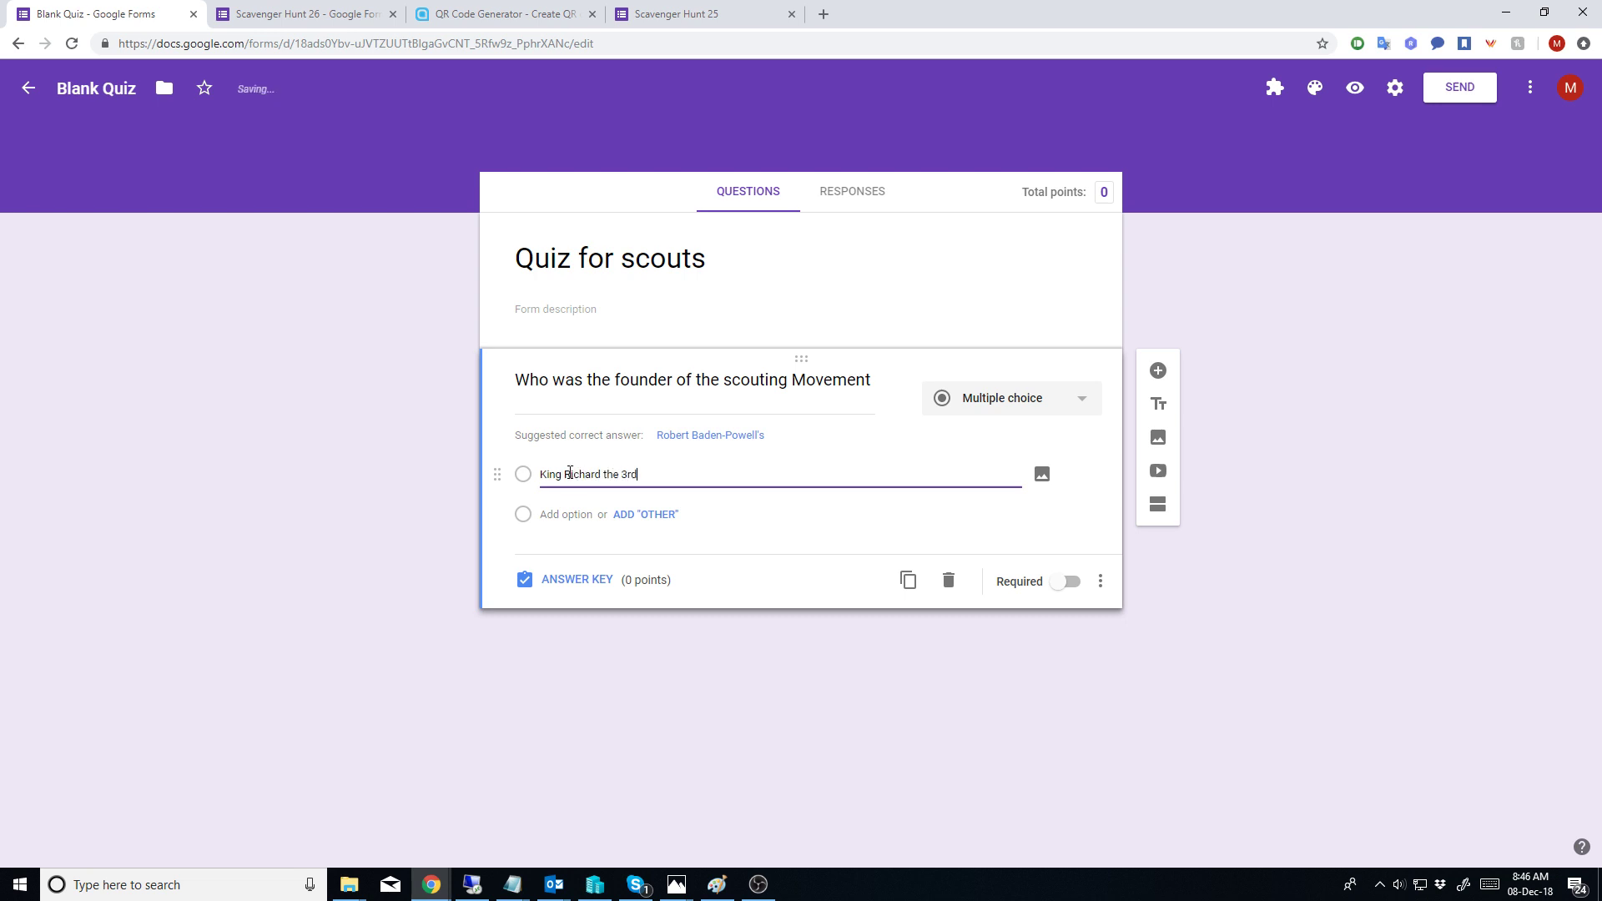
pyautogui.press('Return')
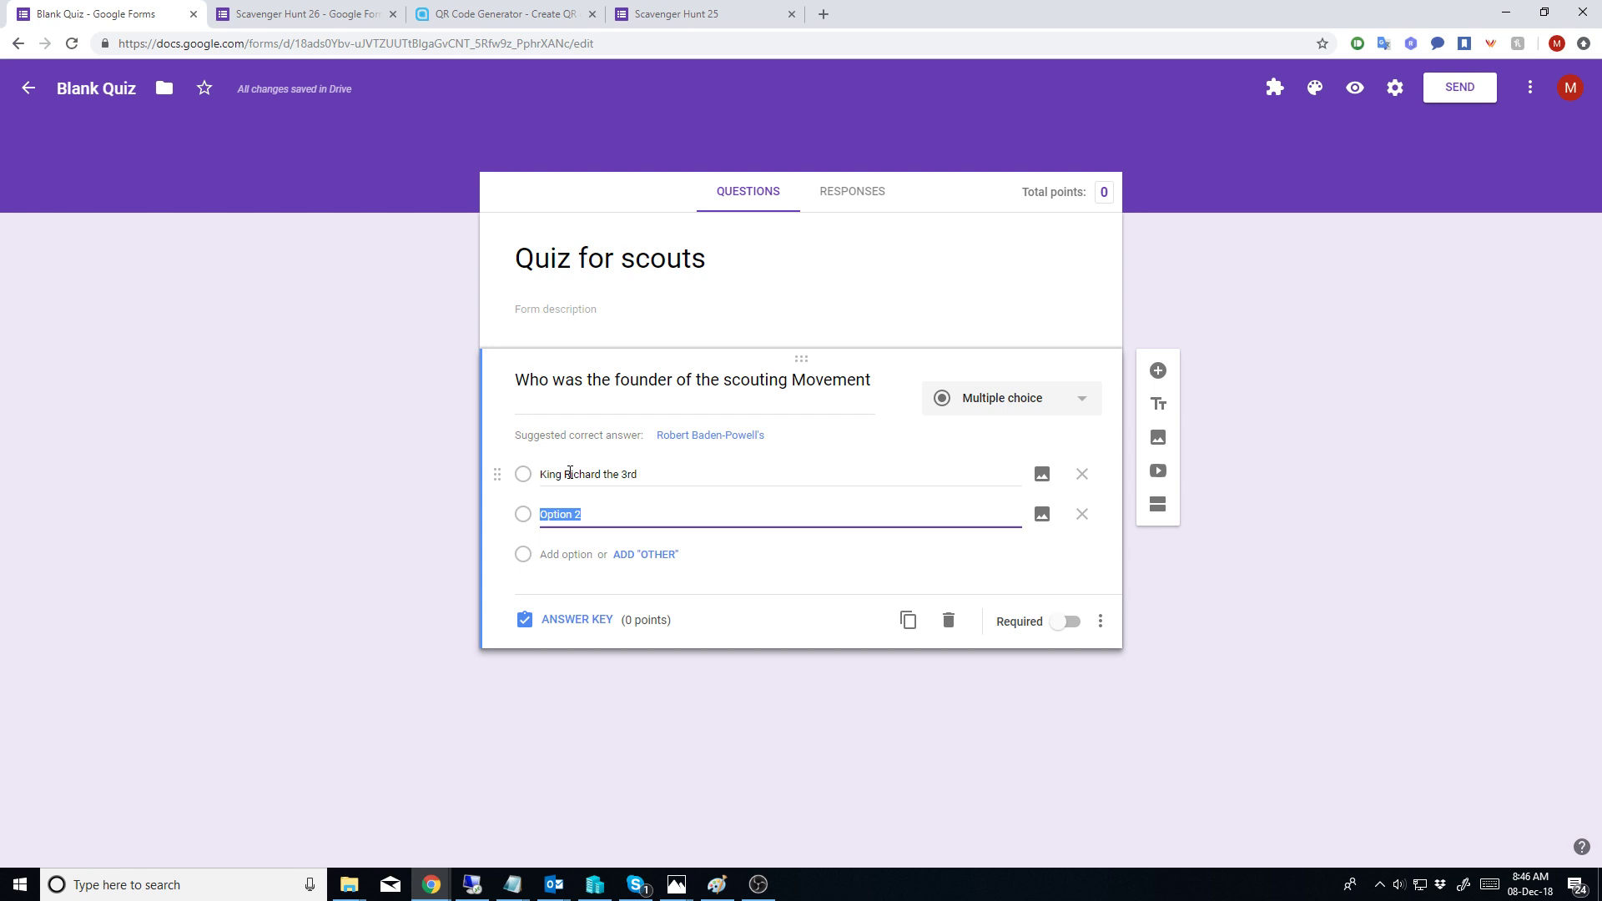
# Step: Add choices 'lord Boden Pawell', Lord Baden Powell, The Breaksea Island Group and The Jungle Book
pyautogui.write('lord Boden Pawell')
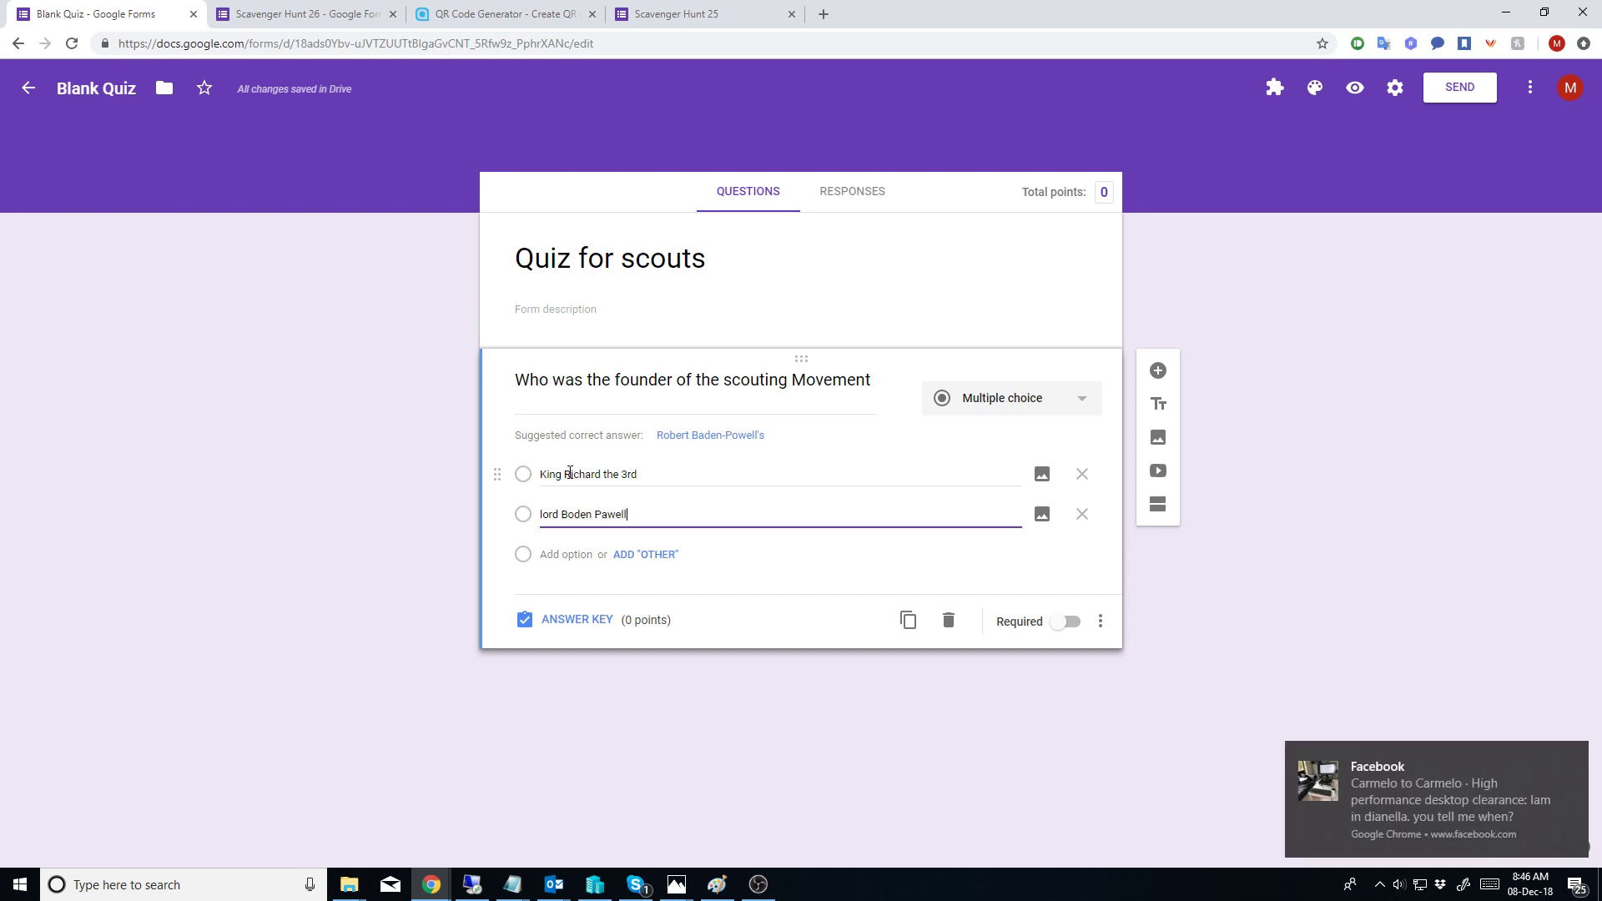
pyautogui.press('Return')
pyautogui.write('Lo')
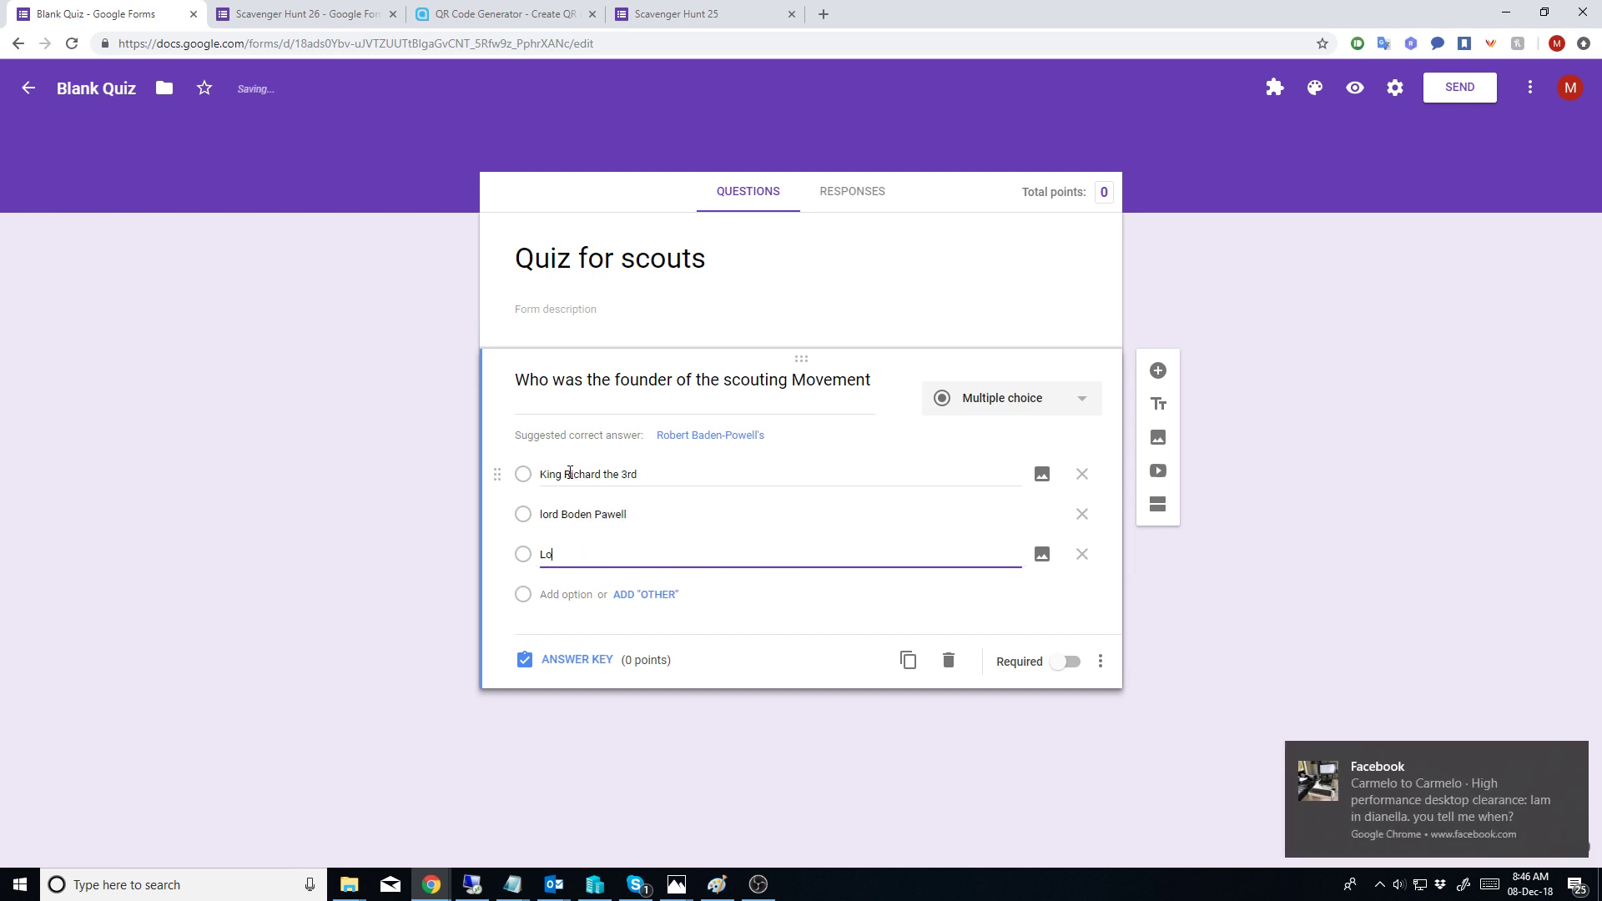
pyautogui.write('rd Baden Powell')
pyautogui.press('Return')
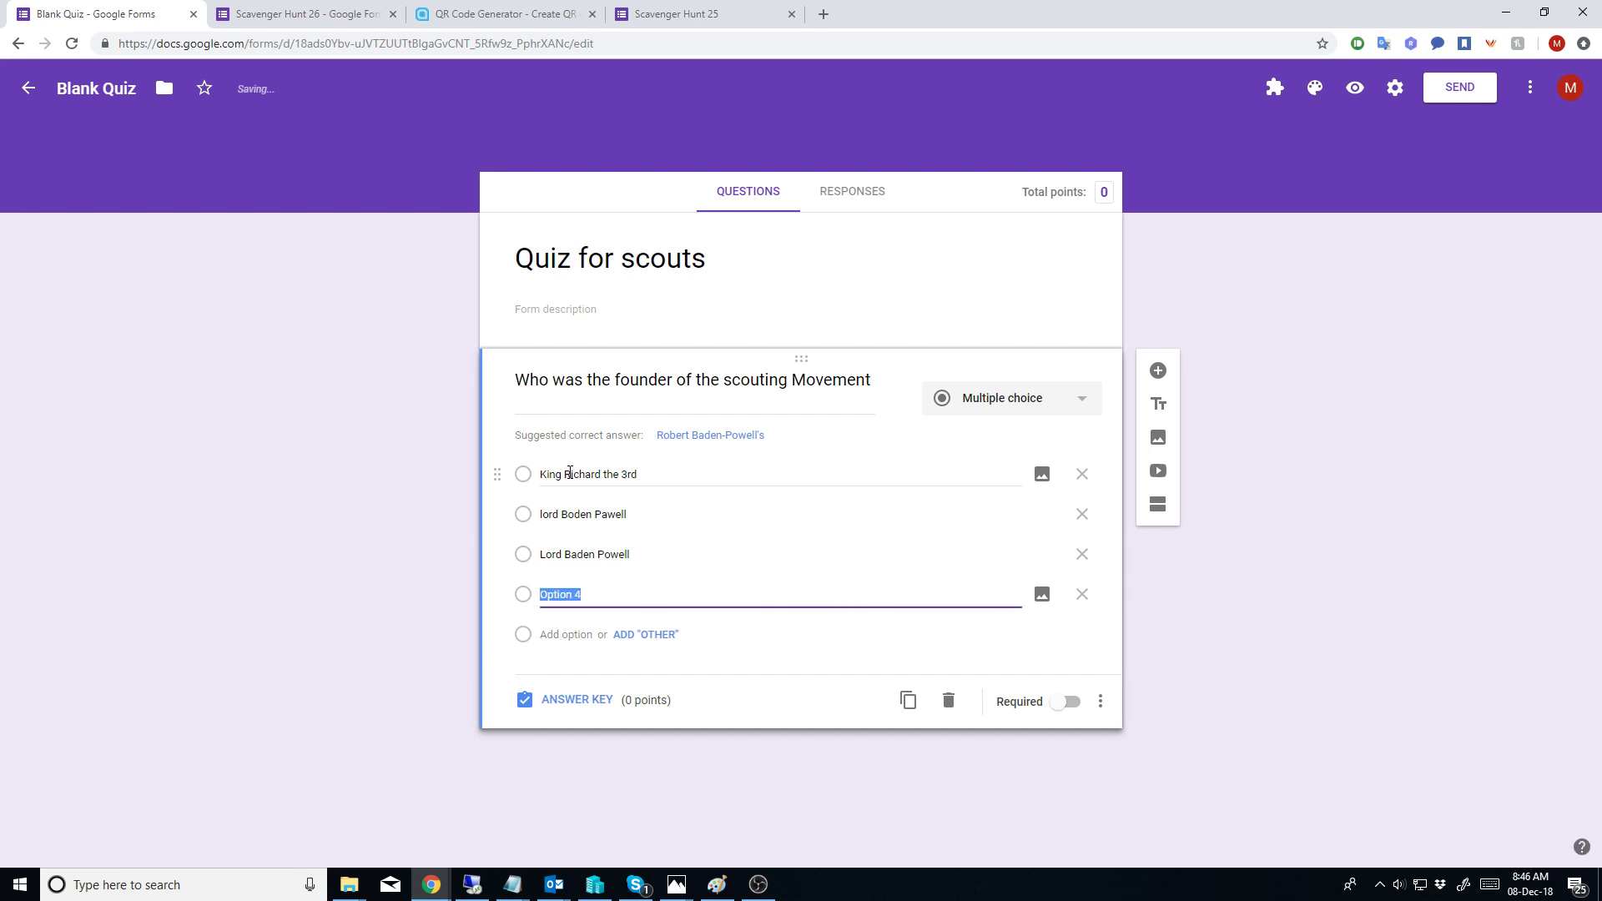
pyautogui.write('The Breaksea Island Group')
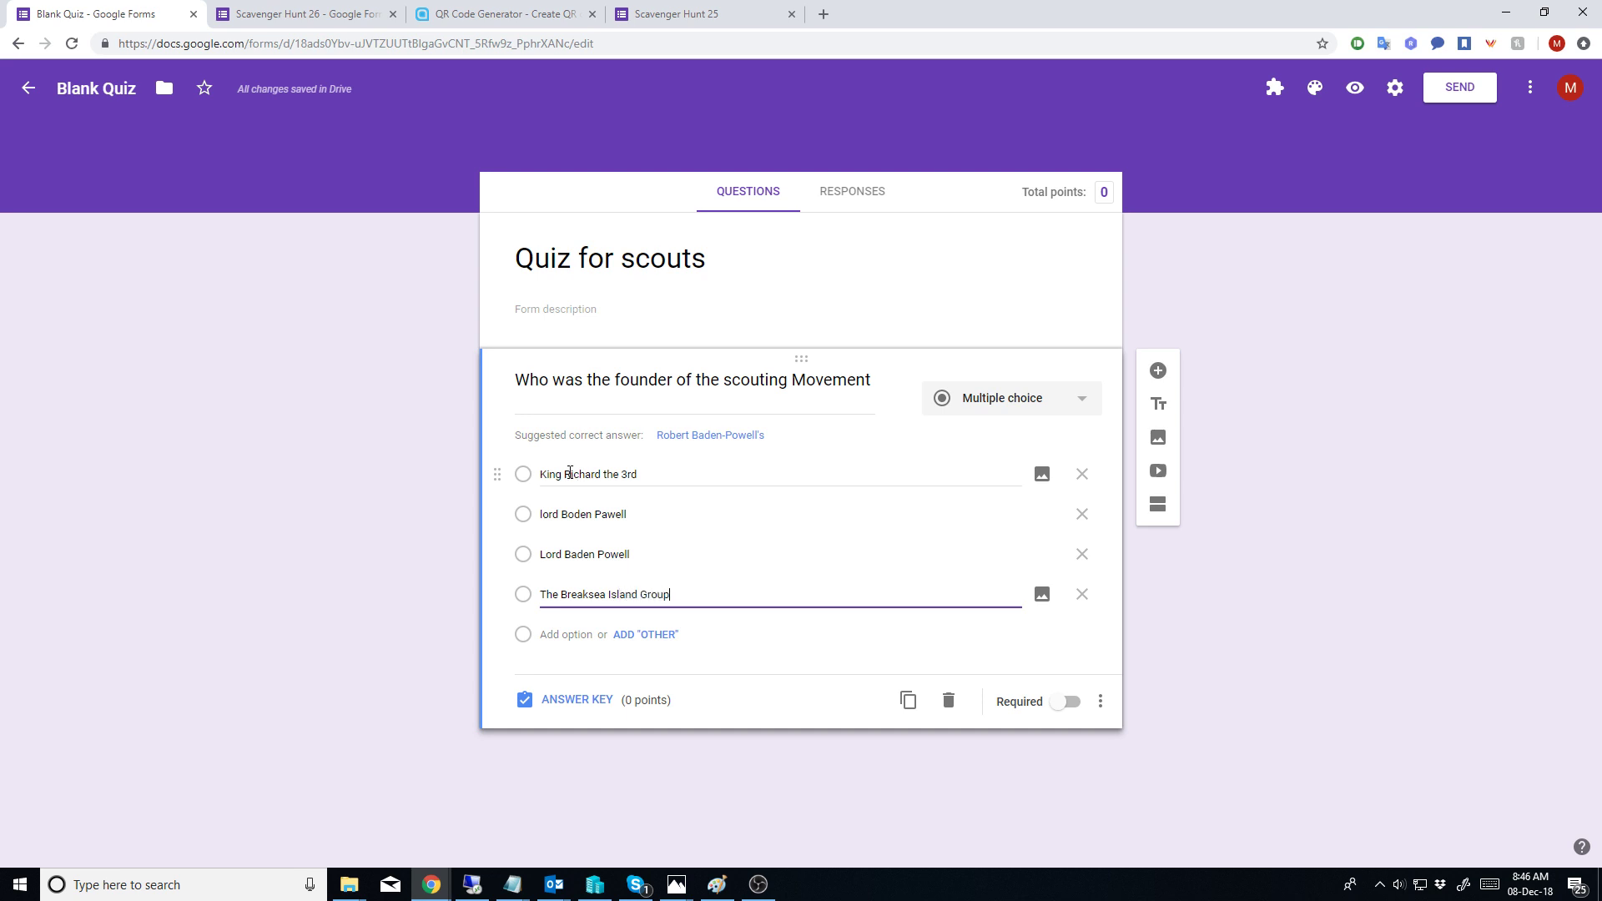
pyautogui.press('Return')
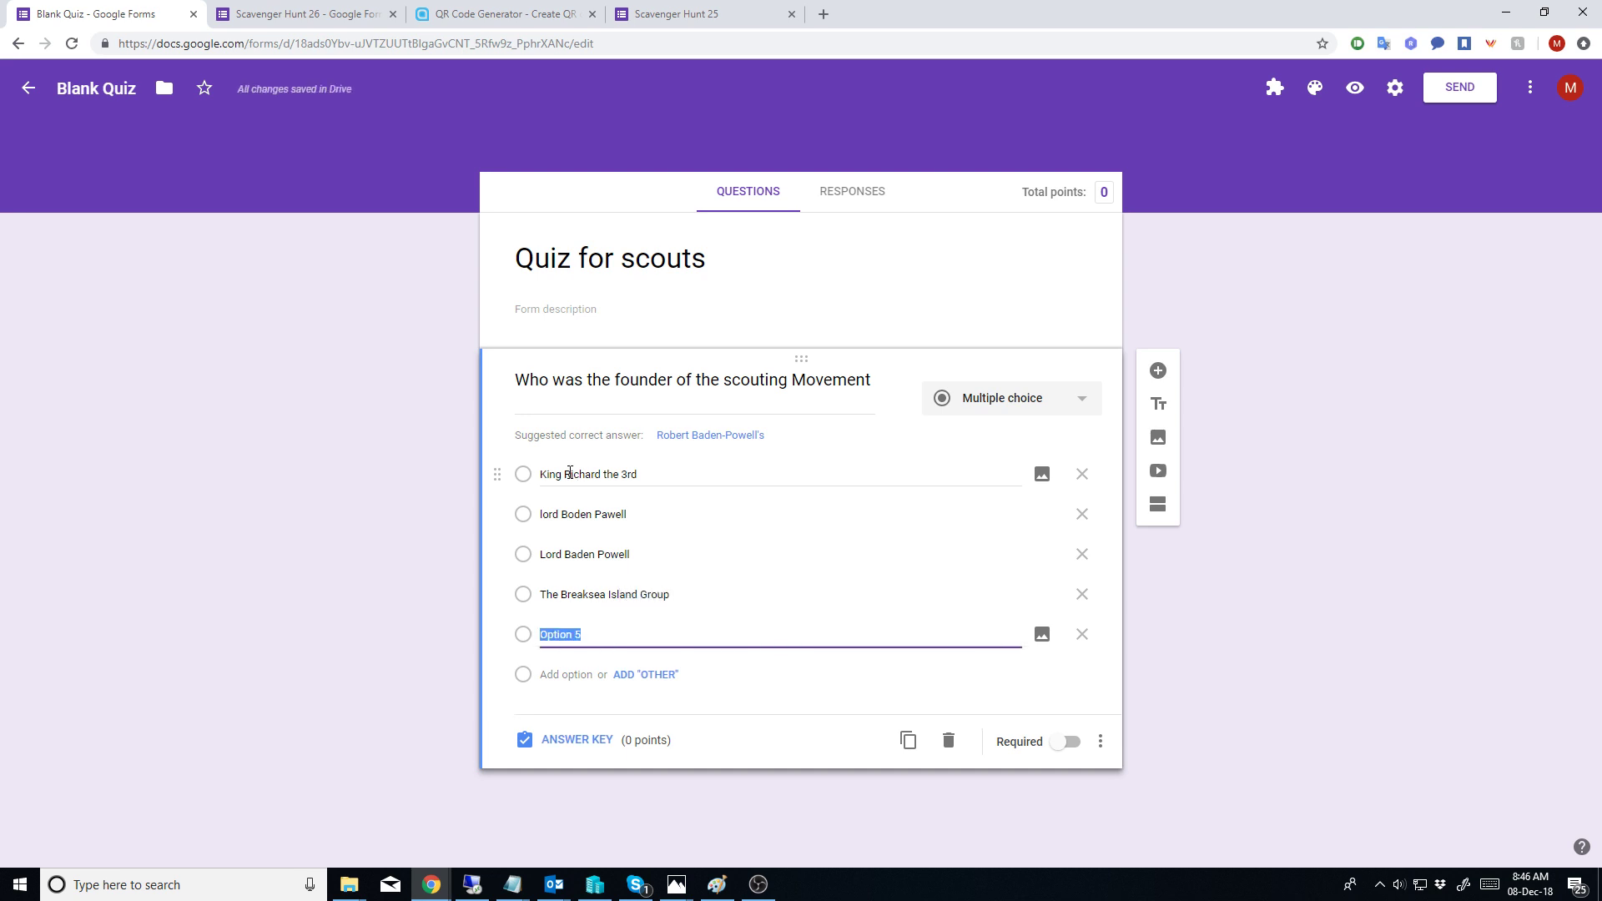
pyautogui.write('R')
pyautogui.press('BackSpace')
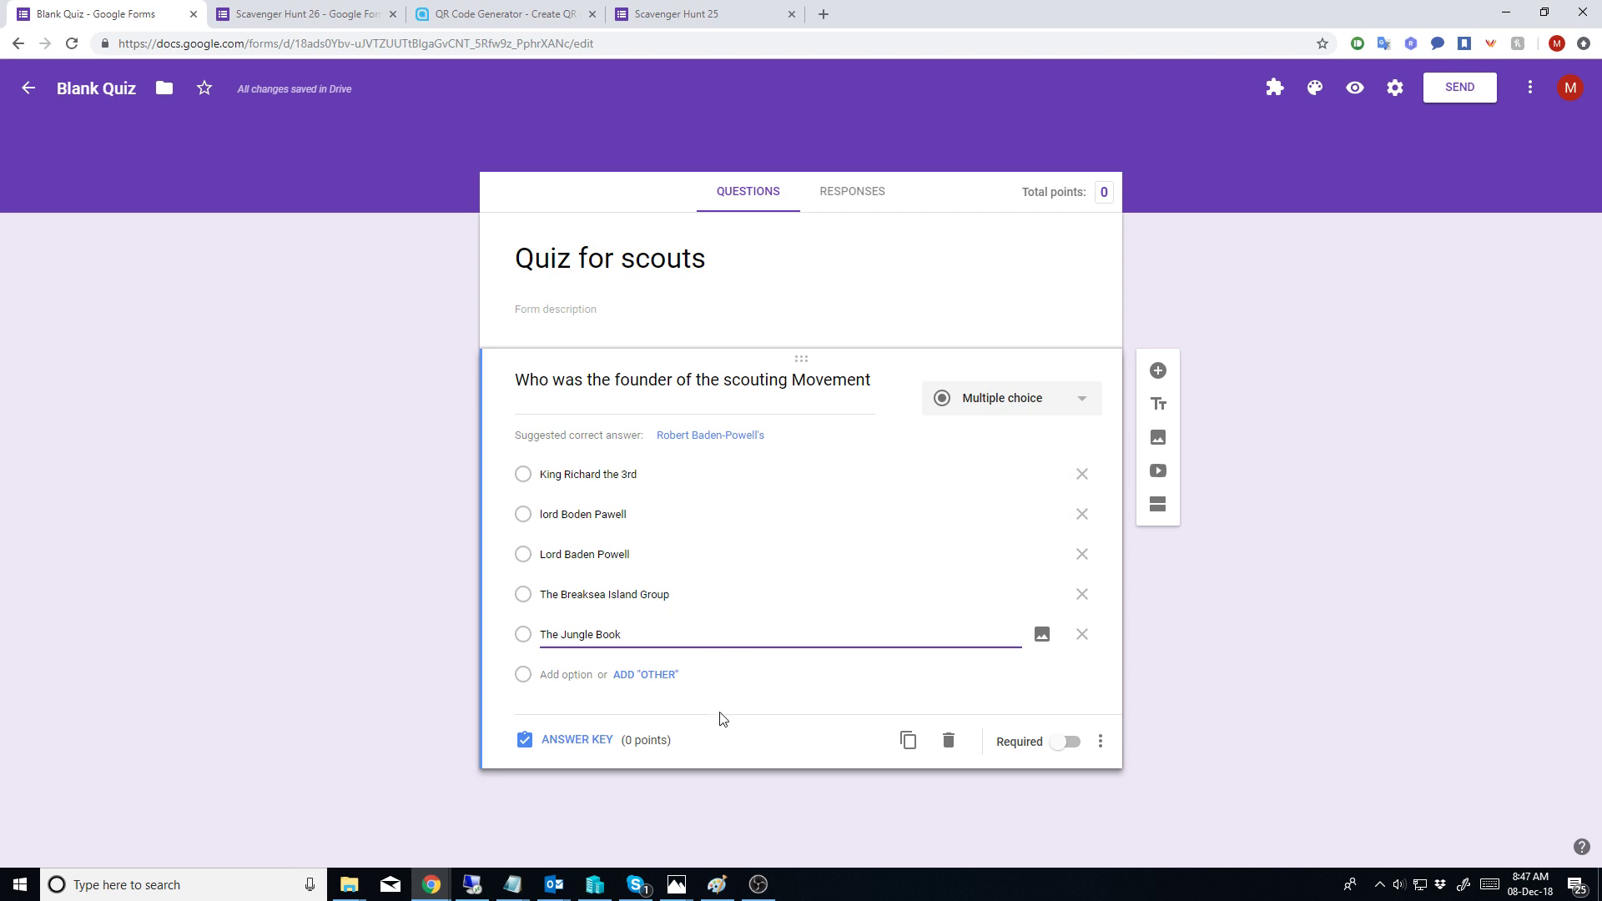
# Step: In the answer key, mark Lord Baden Powell correct and give the question 1 point
pyautogui.click(561, 741)
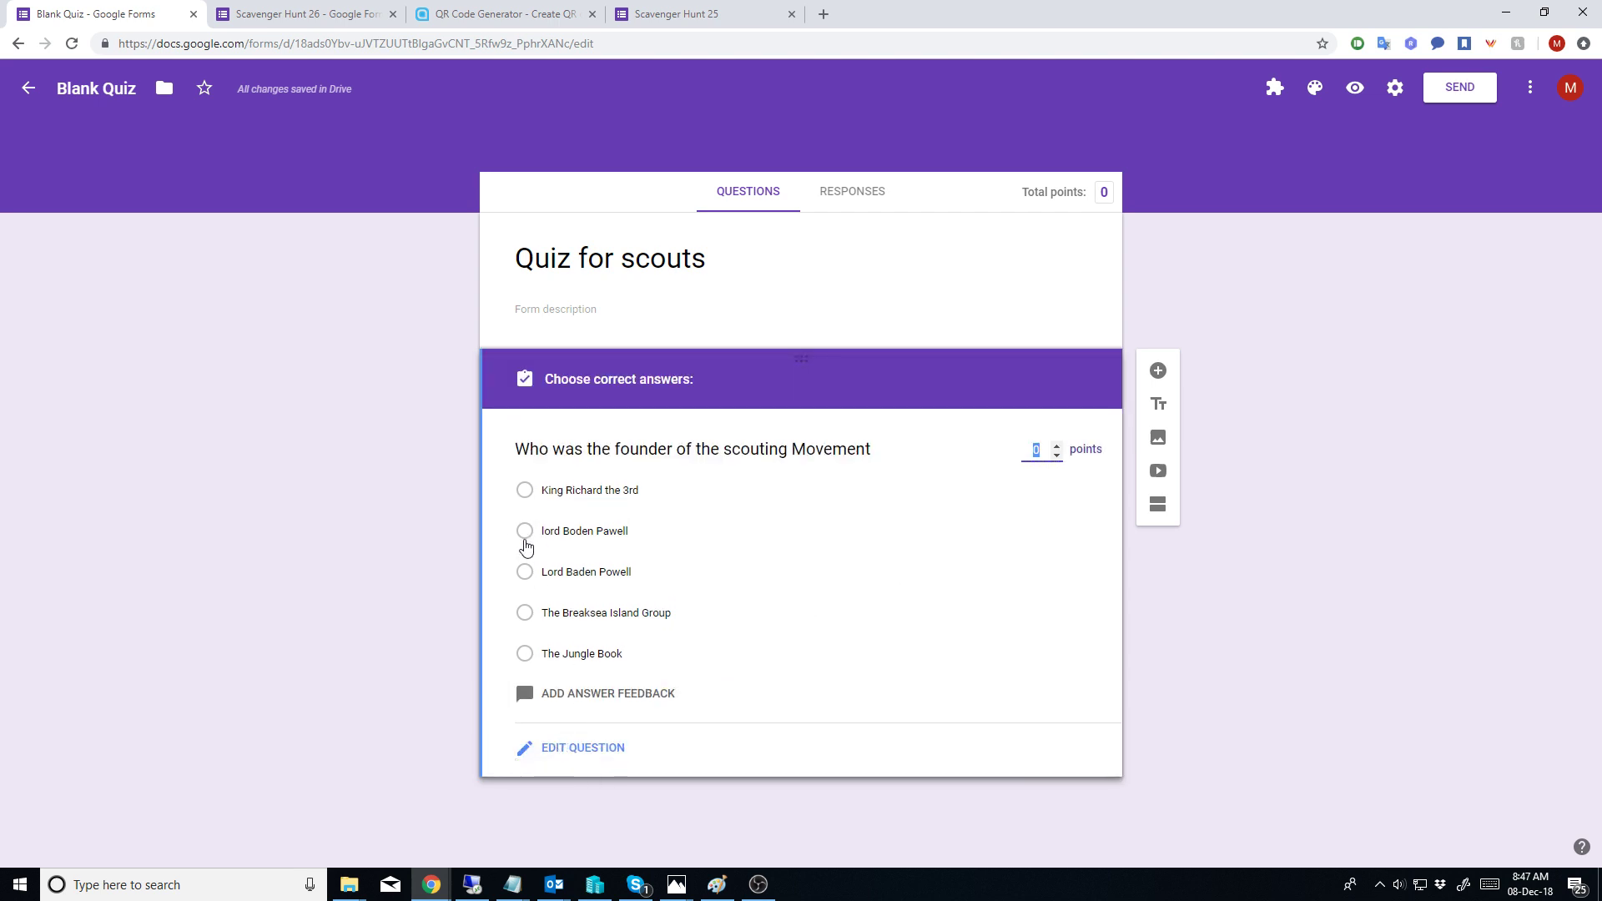
pyautogui.click(524, 571)
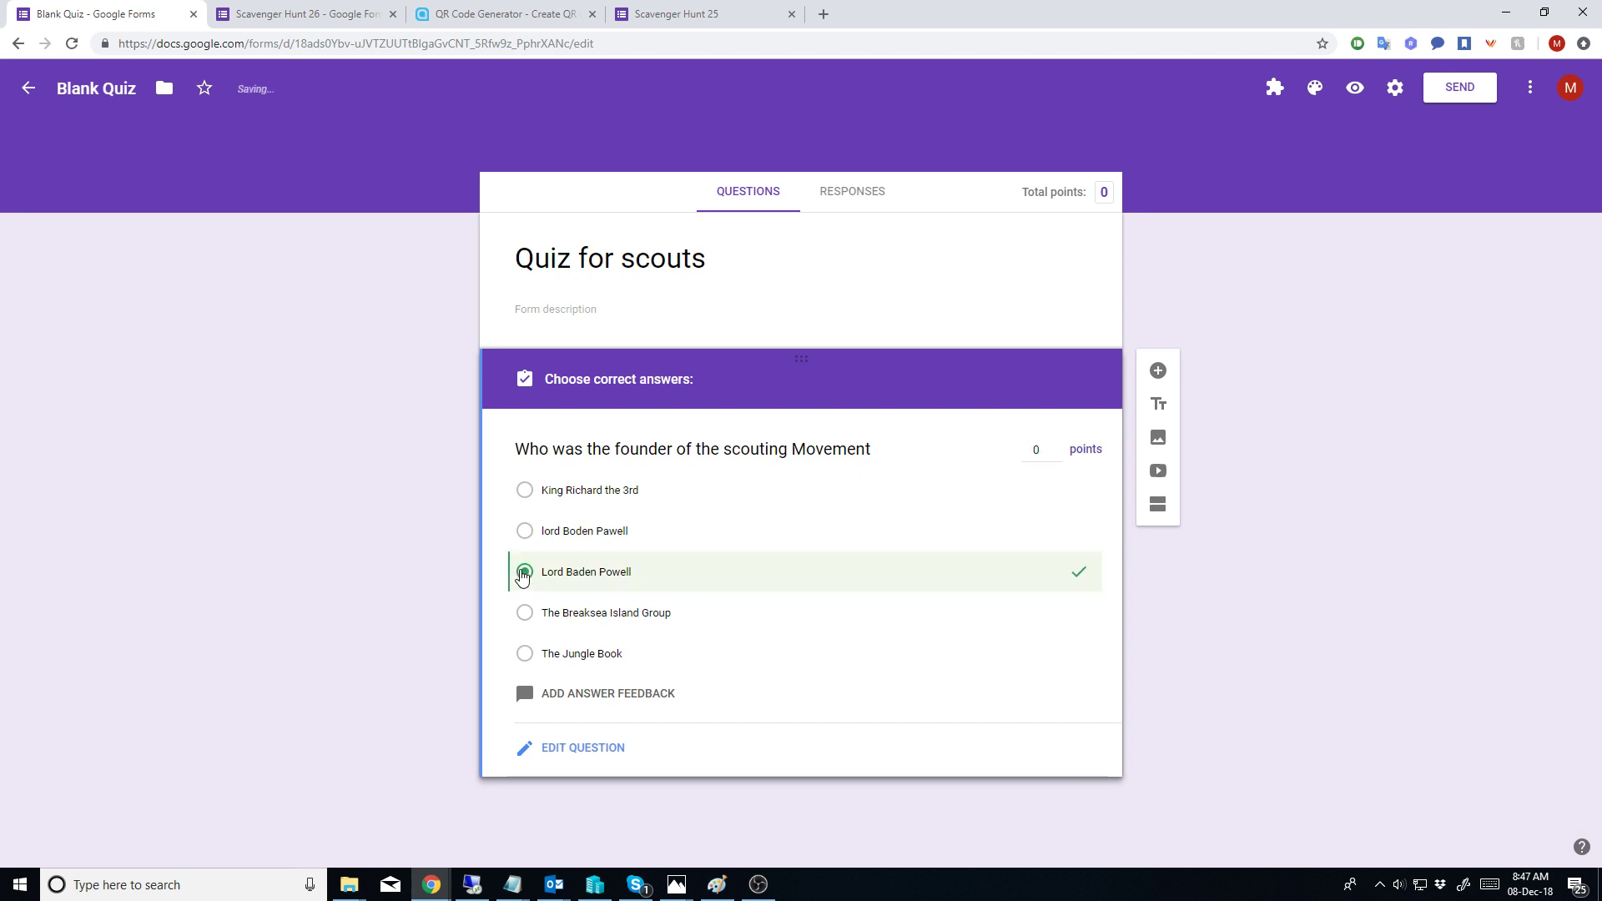
pyautogui.click(1036, 451)
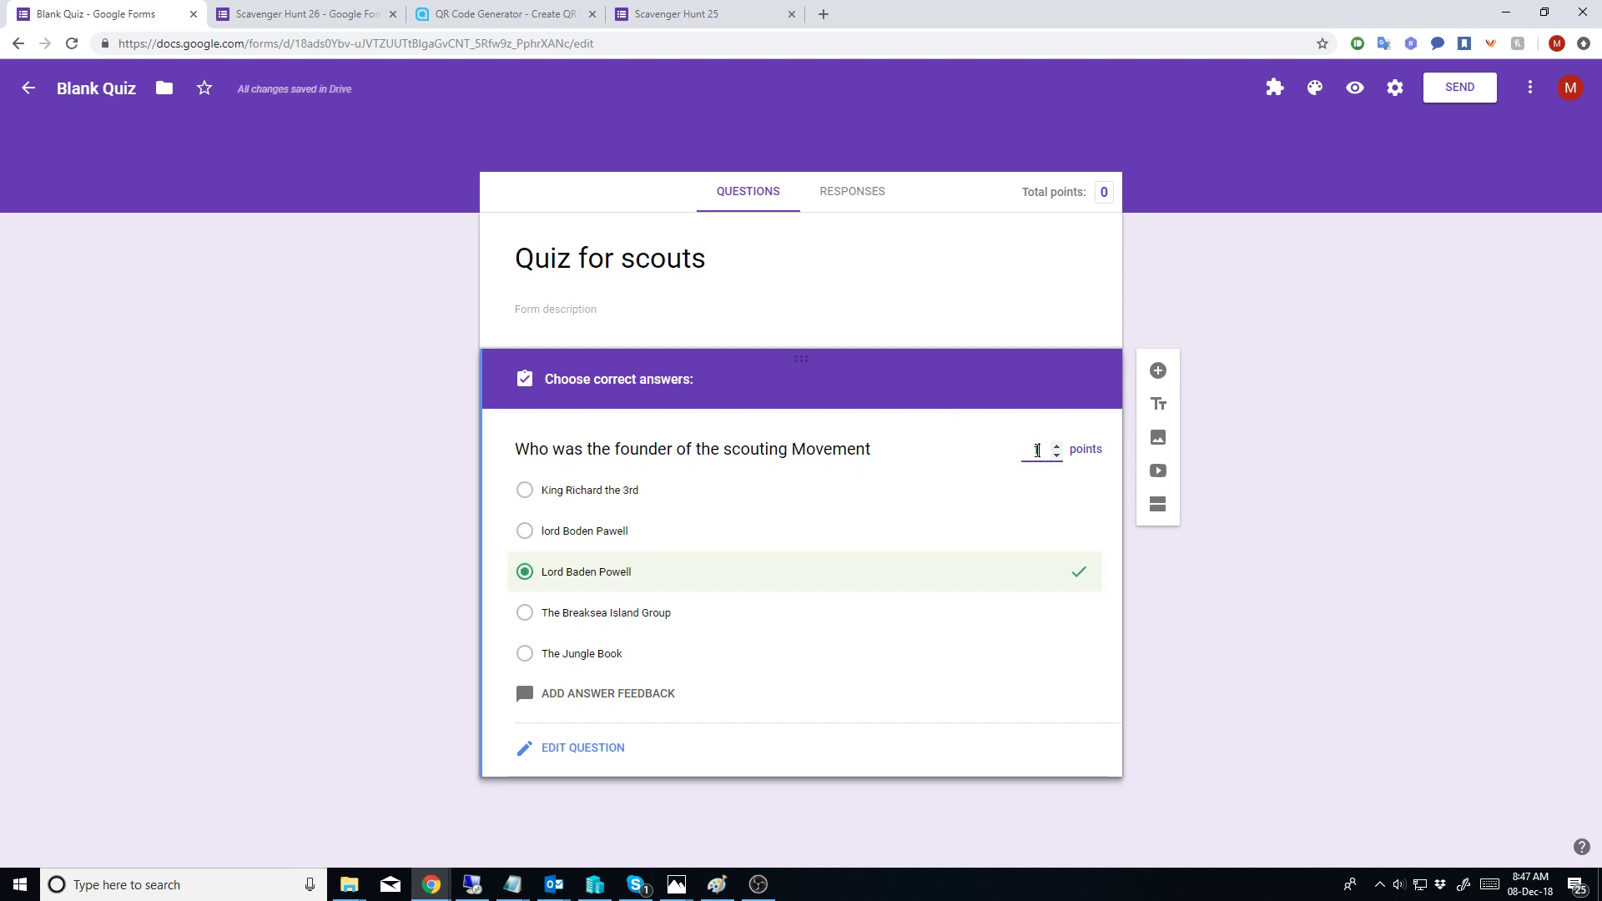
pyautogui.write('1')
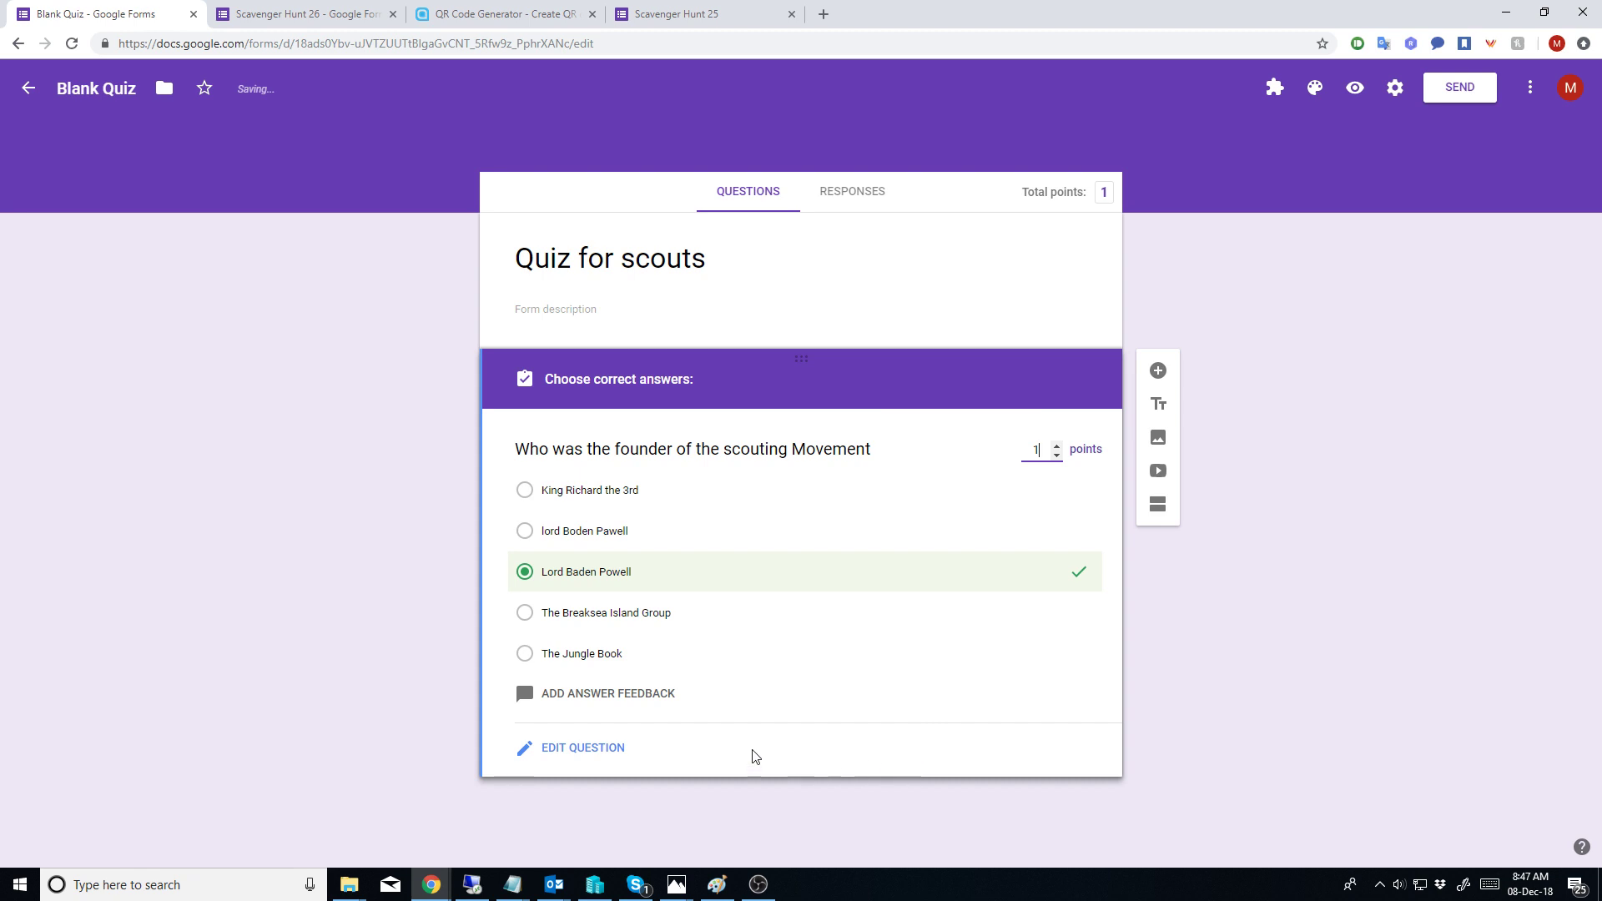
pyautogui.click(597, 749)
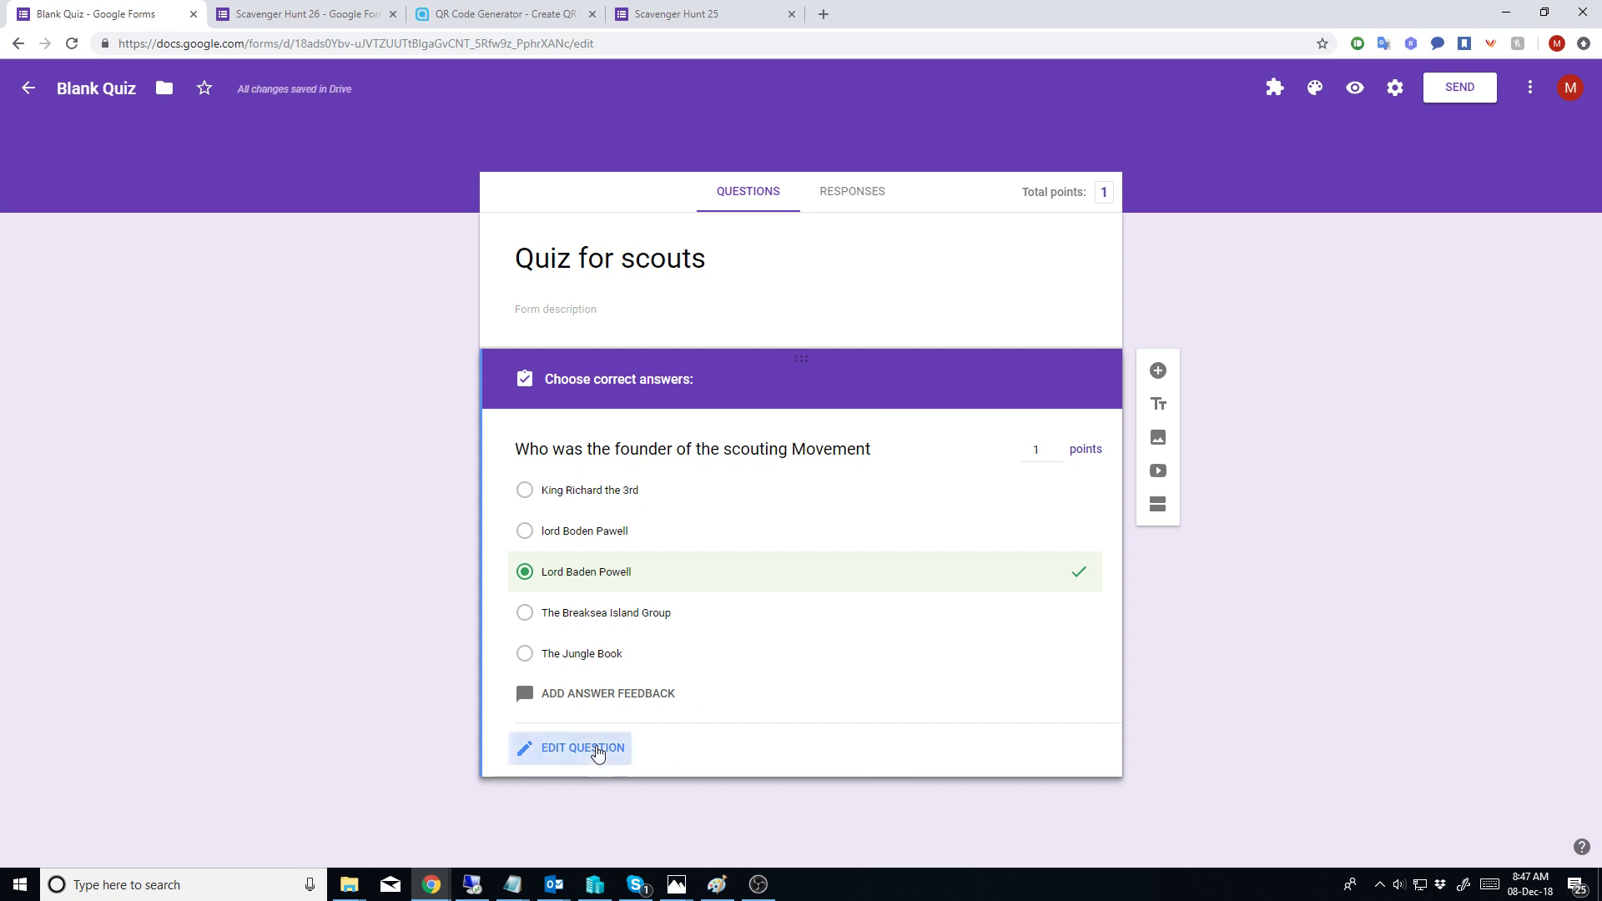
# Step: Remove a stray question, add the section 'Where was the first ever scount camp held' and a question beneath it
pyautogui.click(1158, 372)
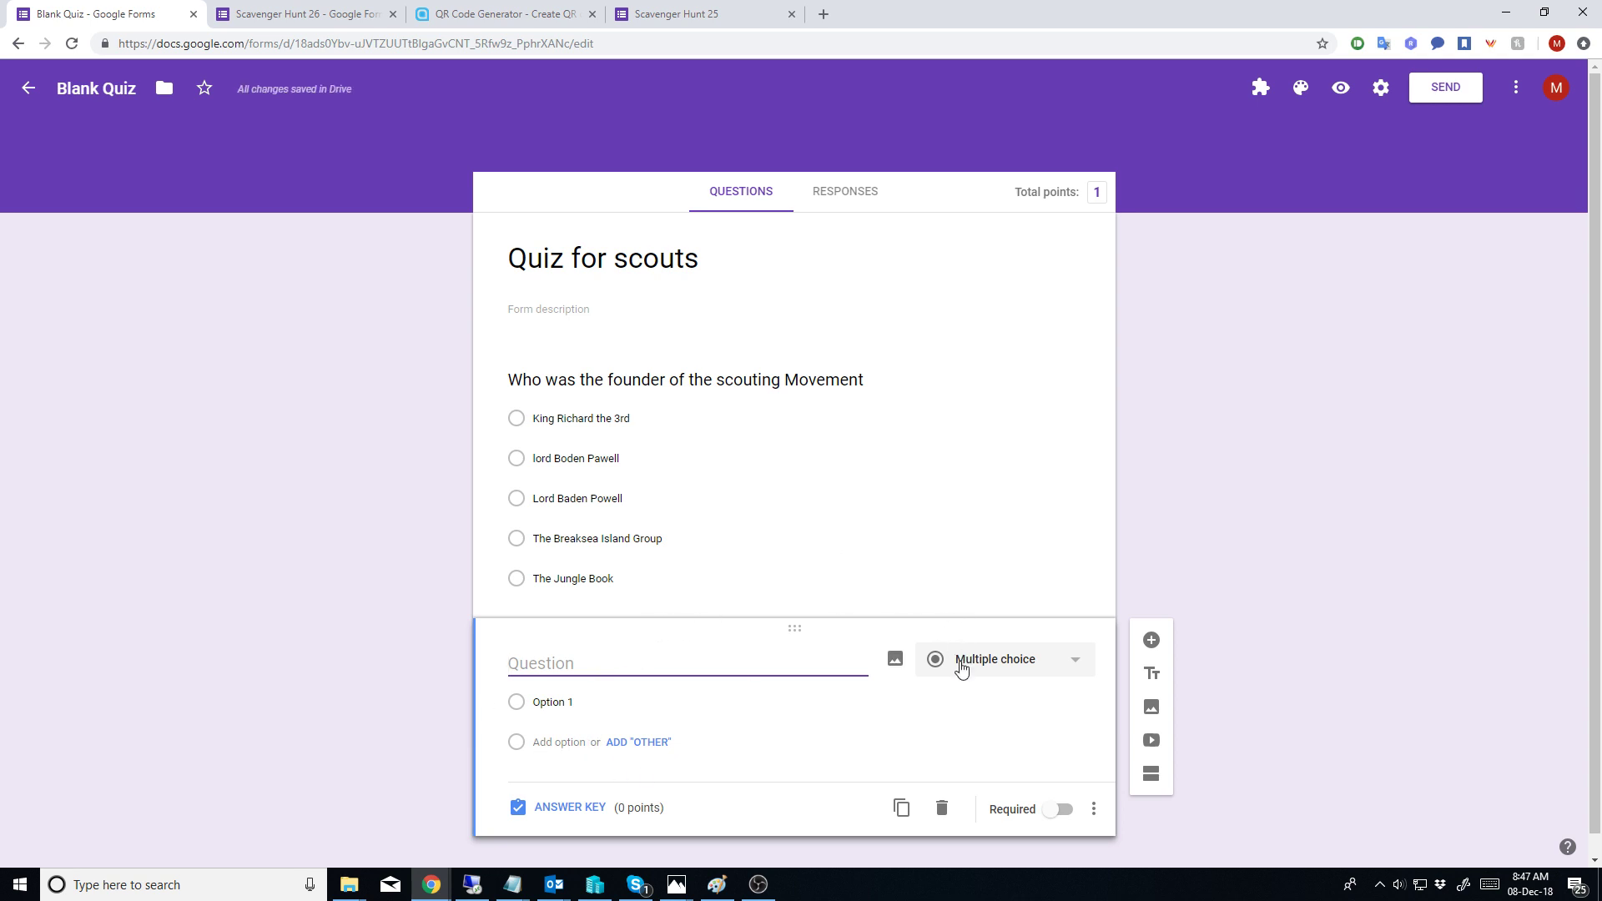
pyautogui.click(941, 807)
pyautogui.click(1160, 505)
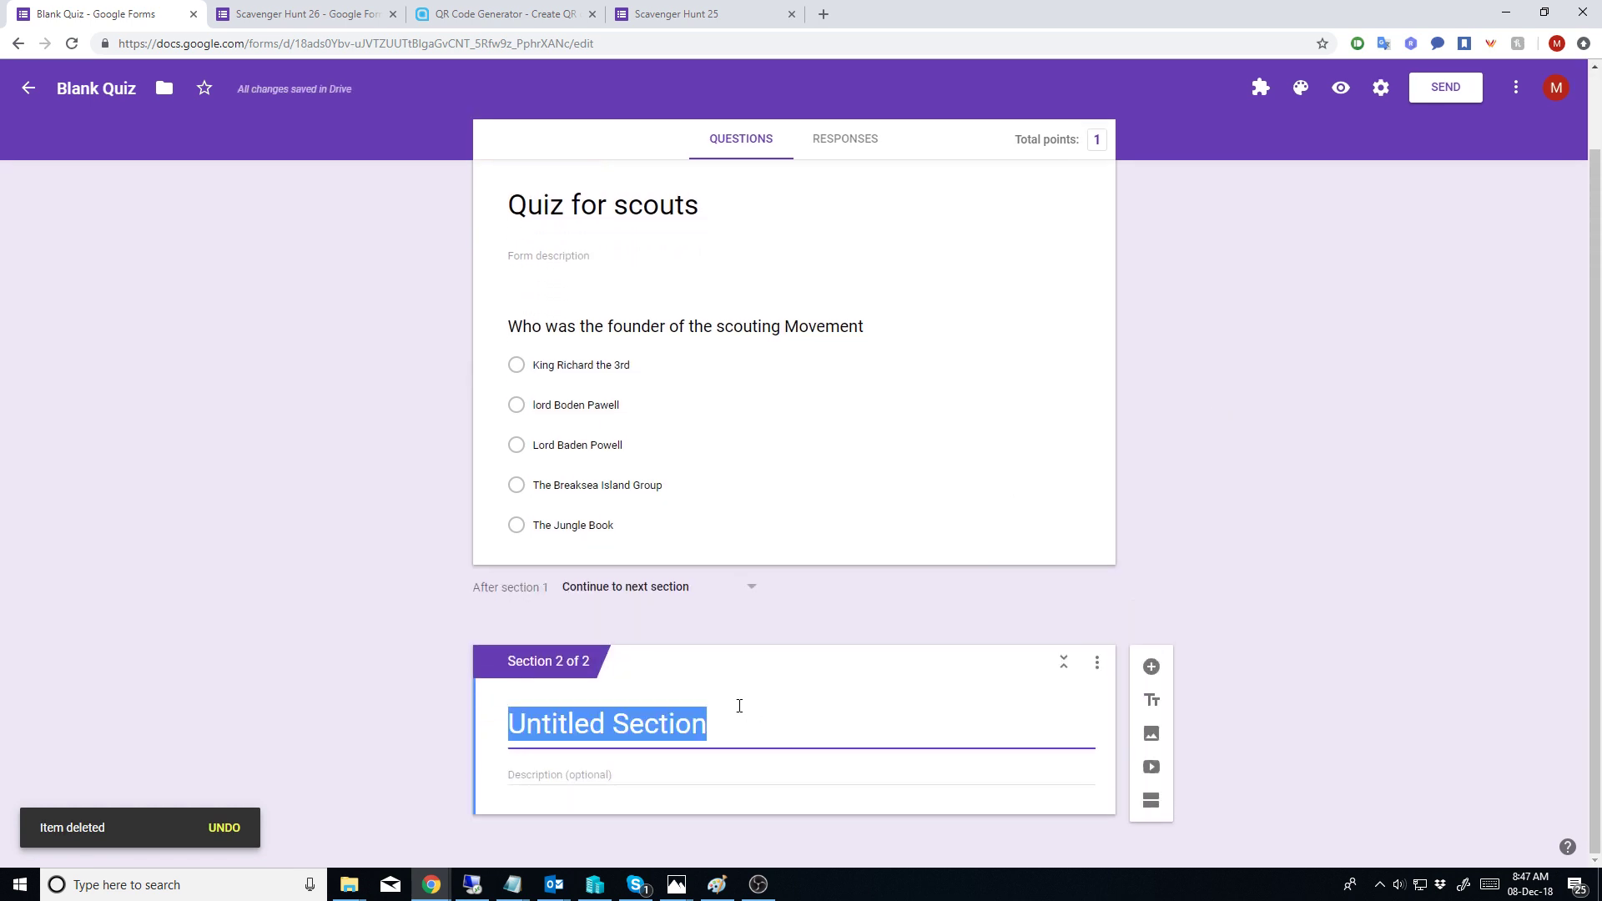
pyautogui.write('Where wa')
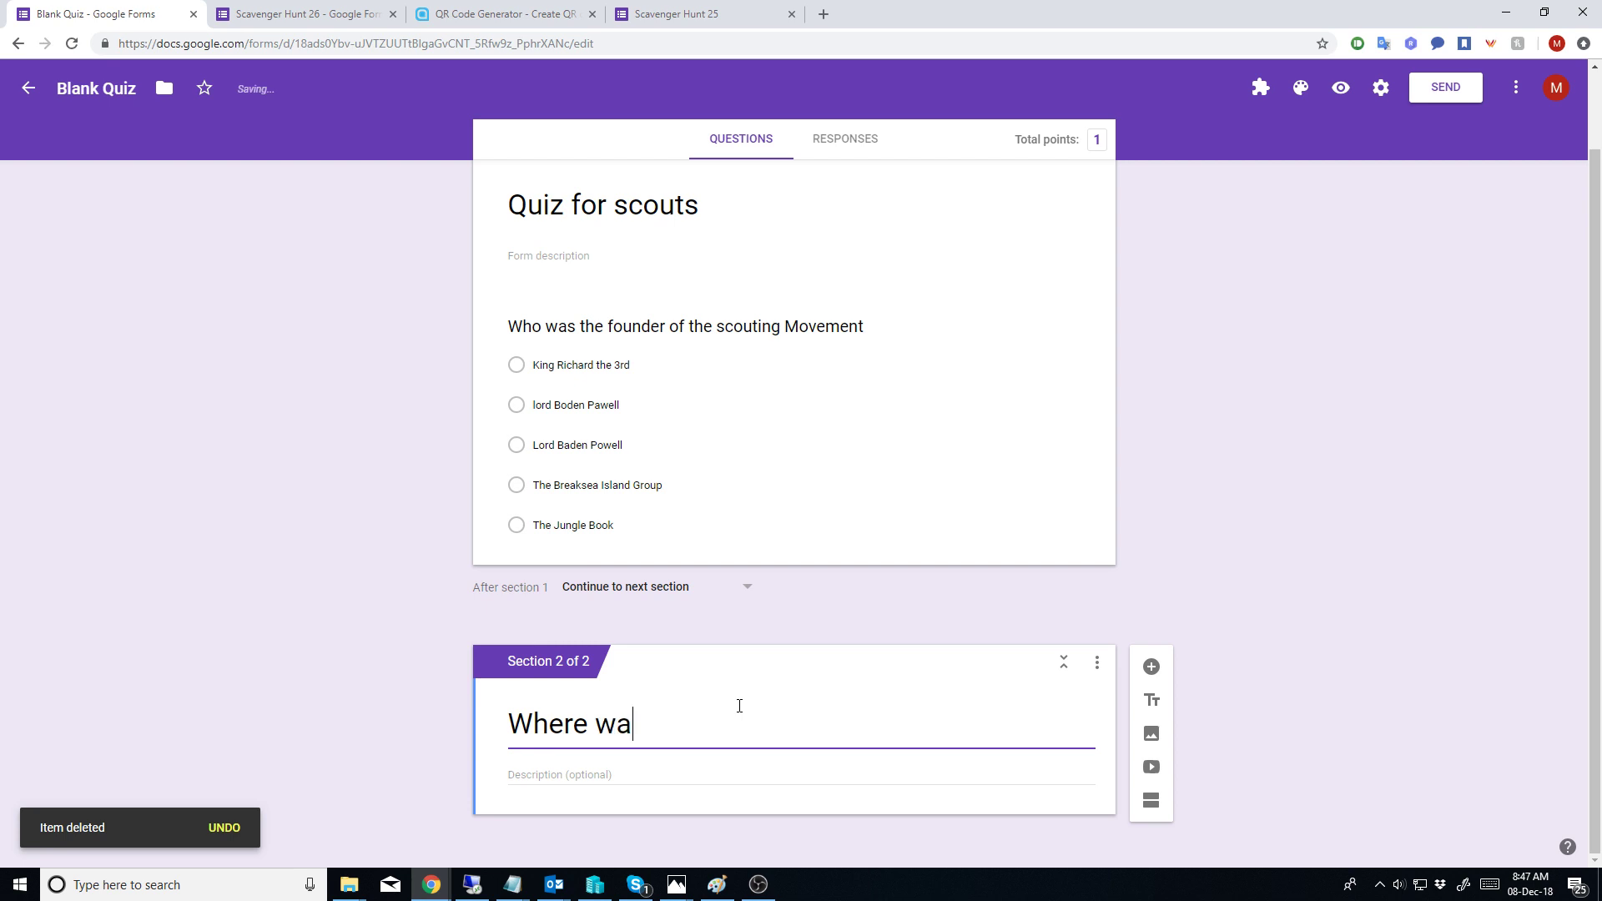
pyautogui.write('s the first ever ')
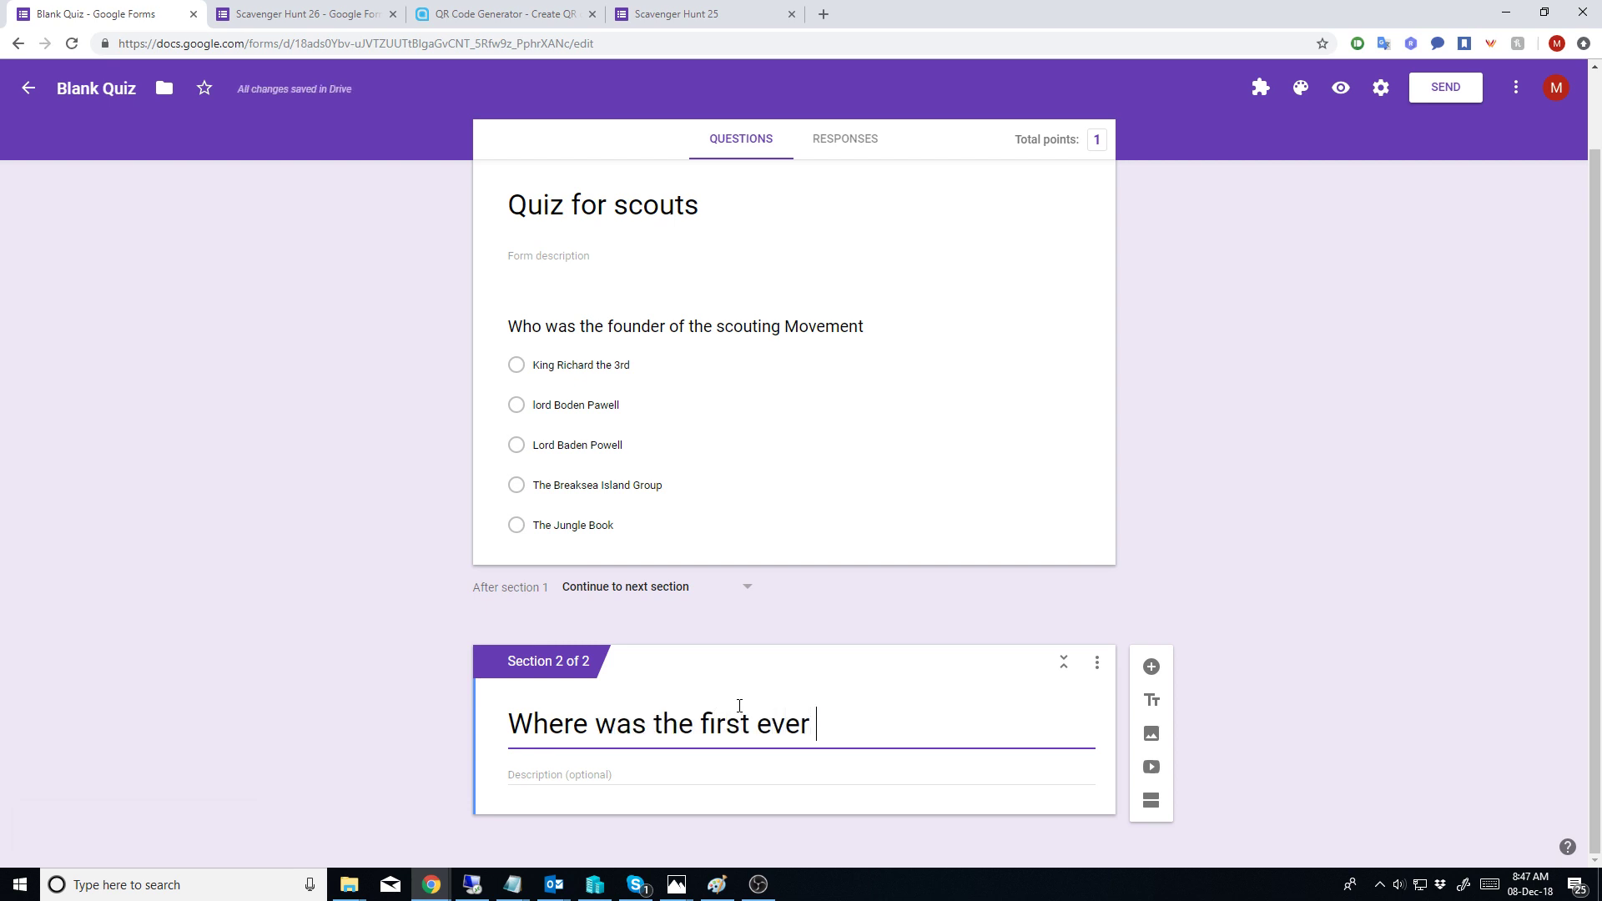
pyautogui.write('scount camp held')
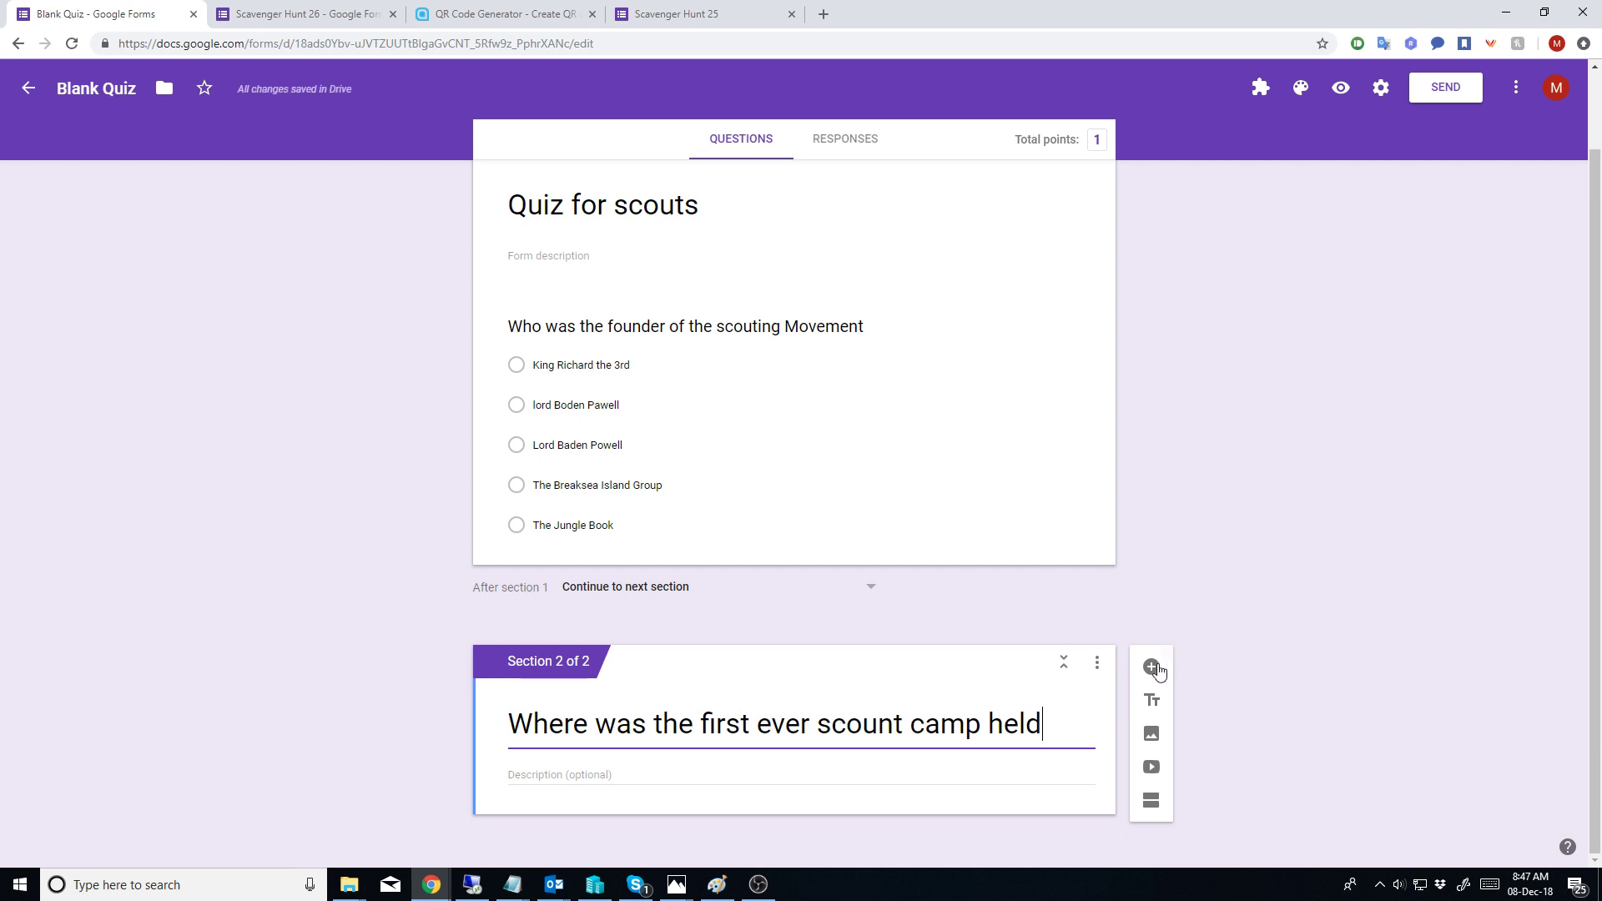
pyautogui.click(690, 778)
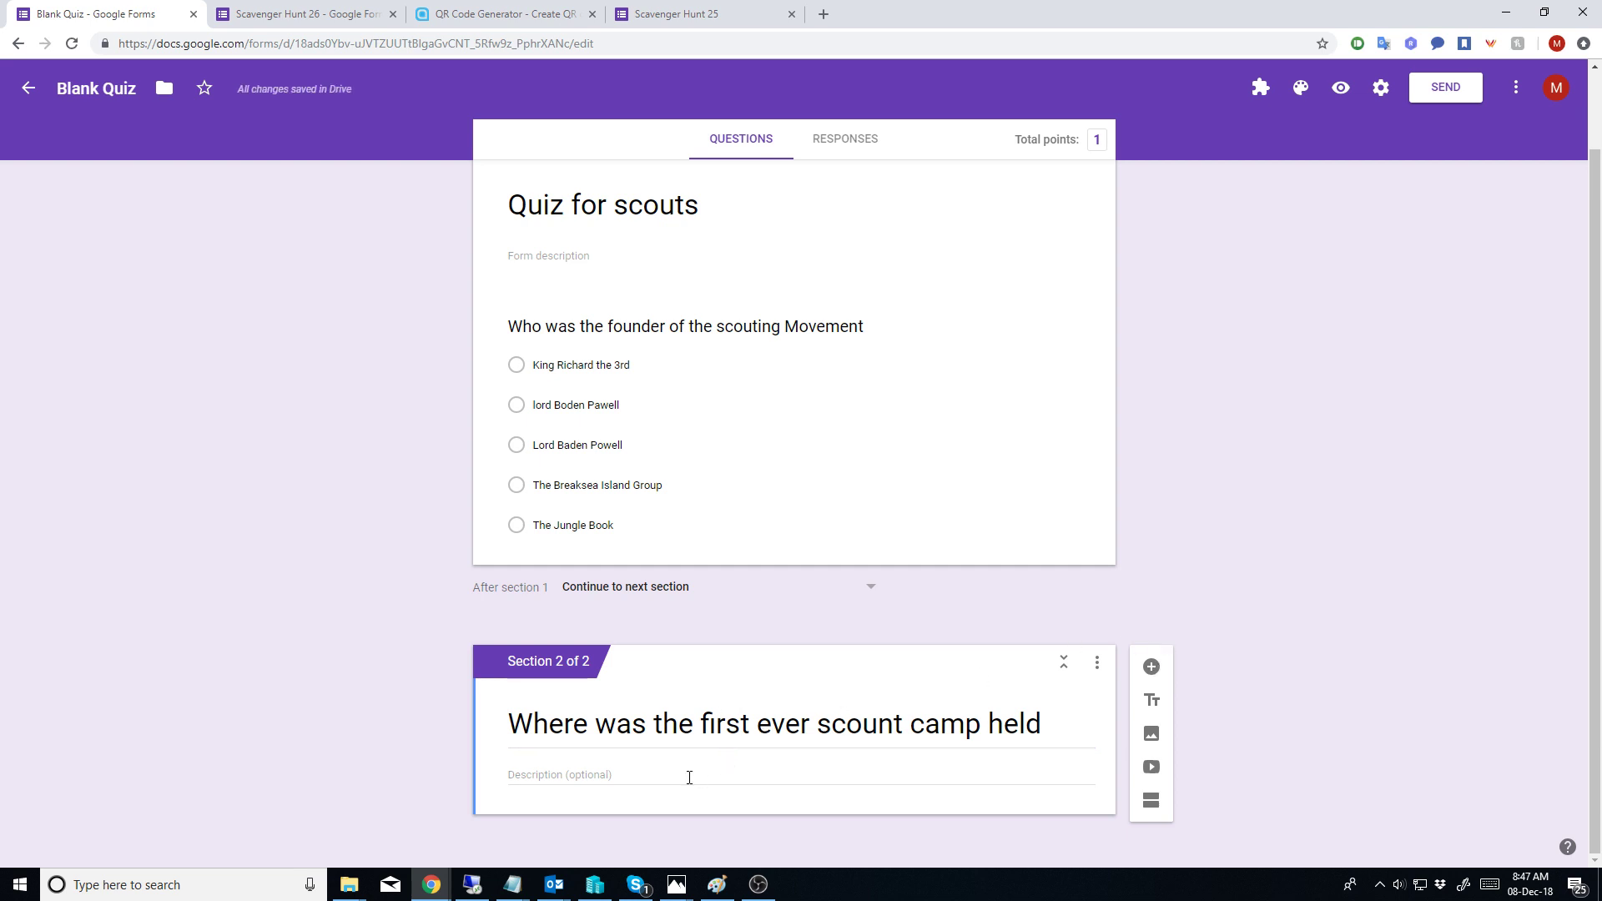
pyautogui.click(1151, 667)
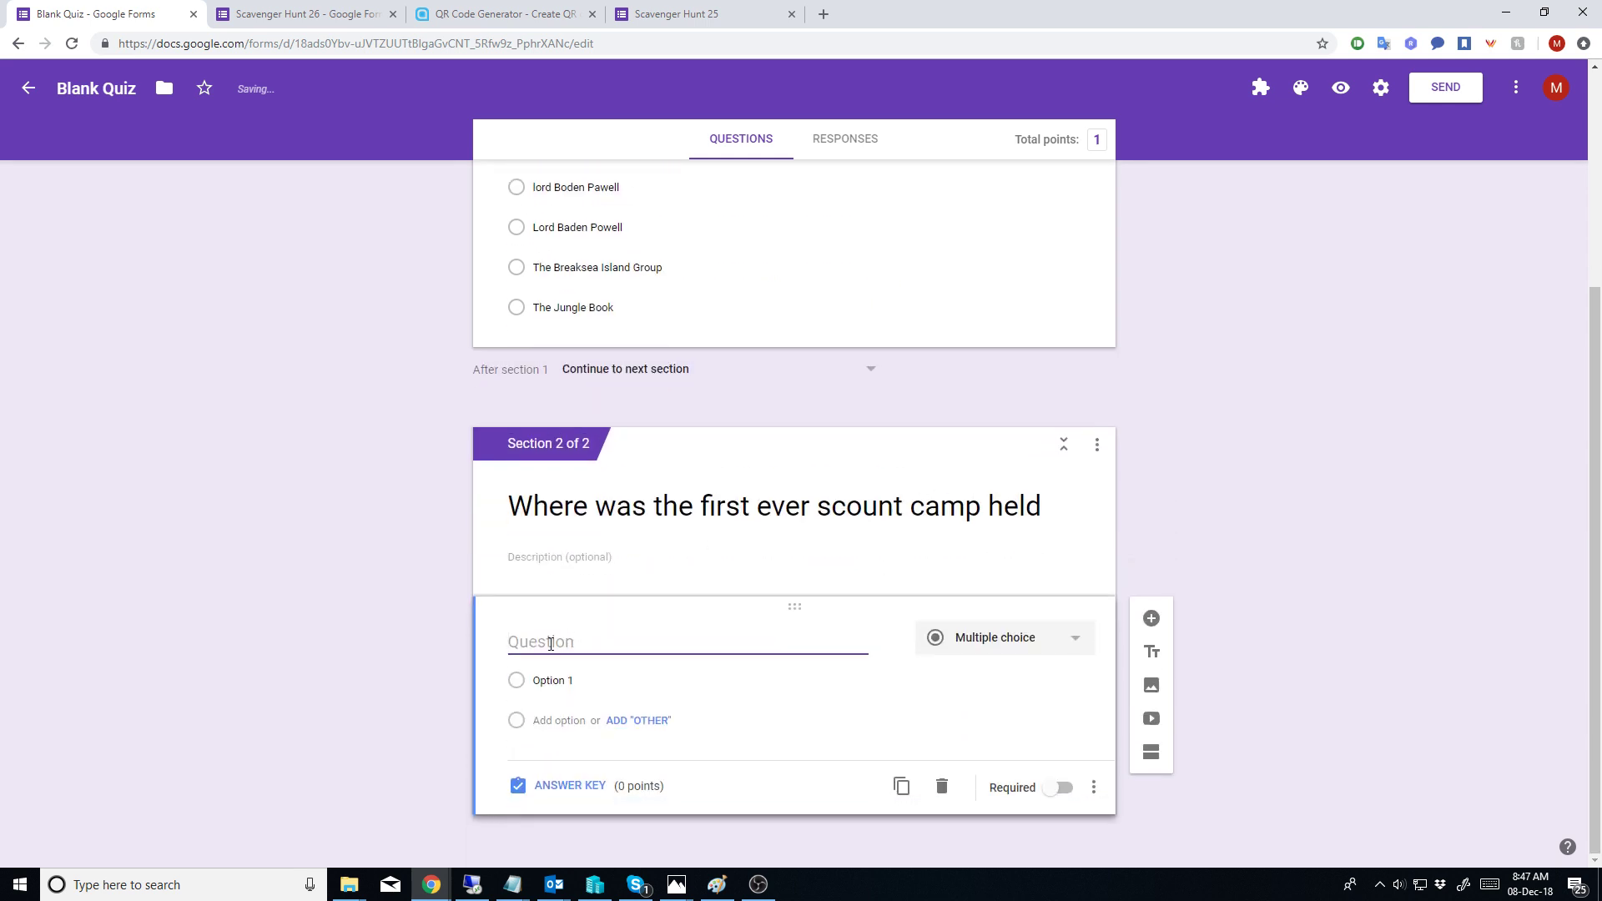
# Step: Add a multiple-choice first-scout-camp question with options Manjeda, Sandringham estate, Breaksea Island and Portsmouth
pyautogui.write('Where was the fir')
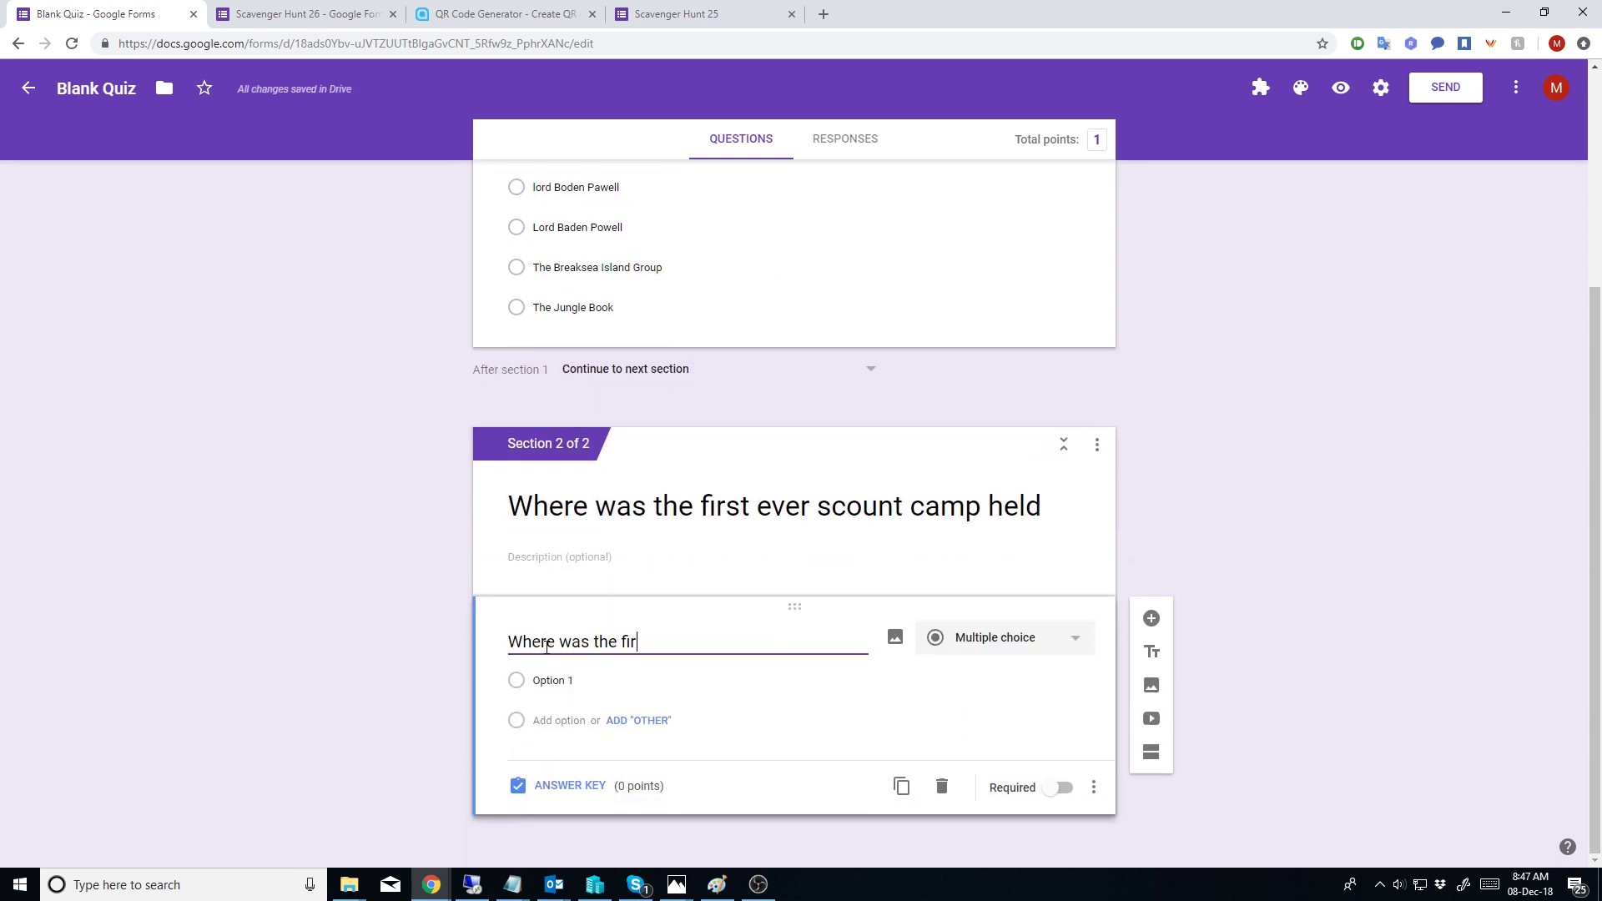
pyautogui.write('st cout amp hel')
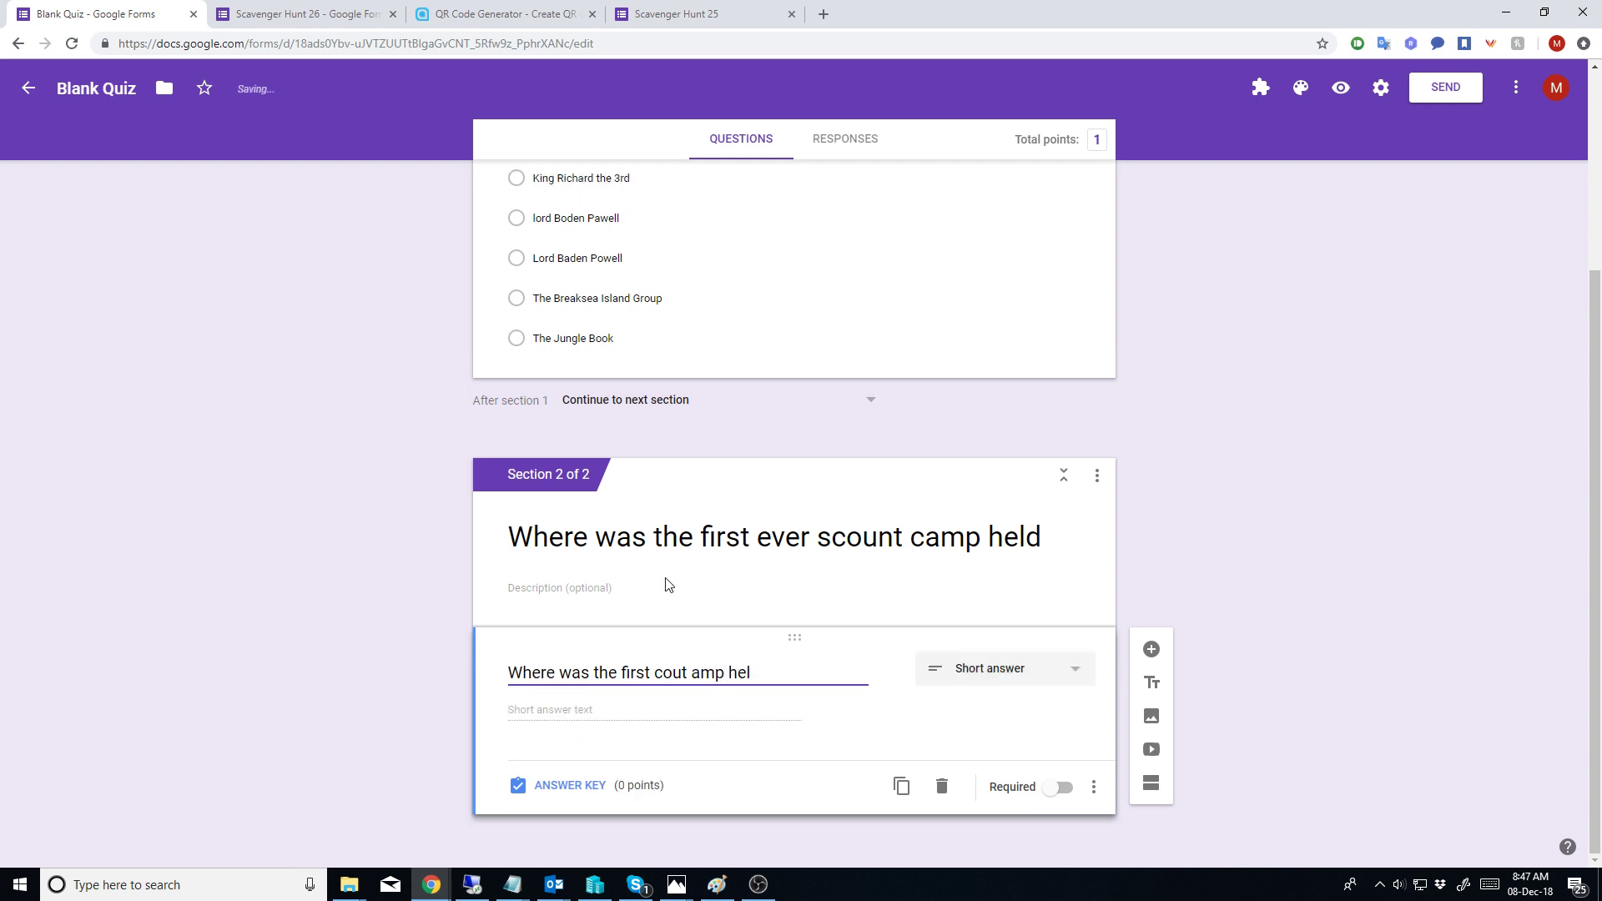
pyautogui.click(1002, 668)
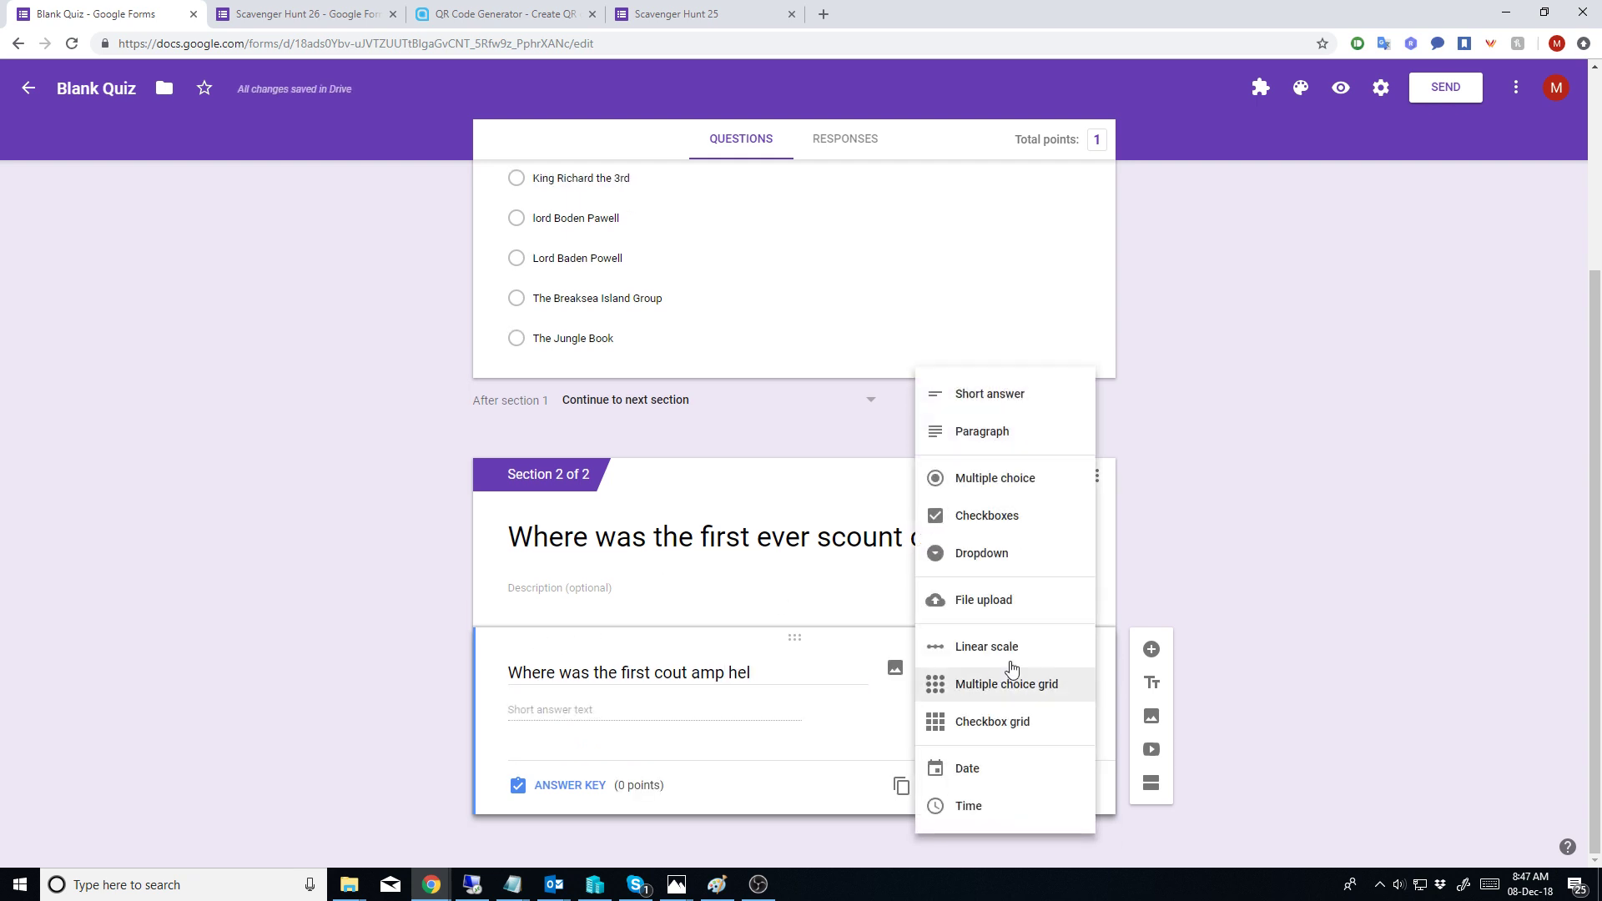
pyautogui.click(1005, 480)
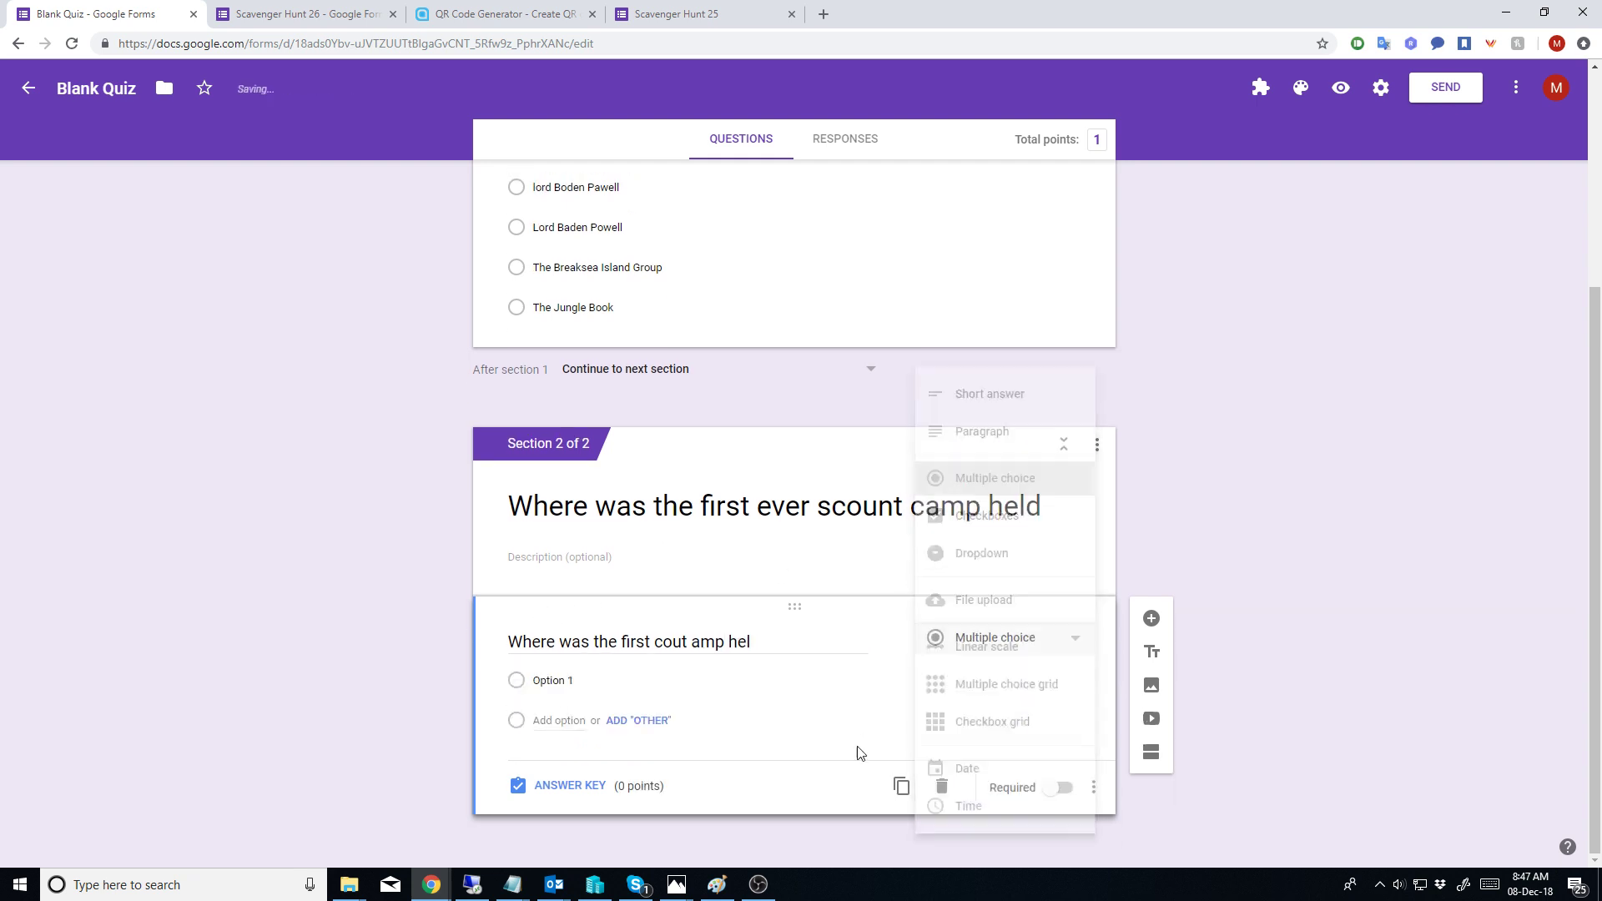
pyautogui.click(572, 674)
pyautogui.write('Manjedal')
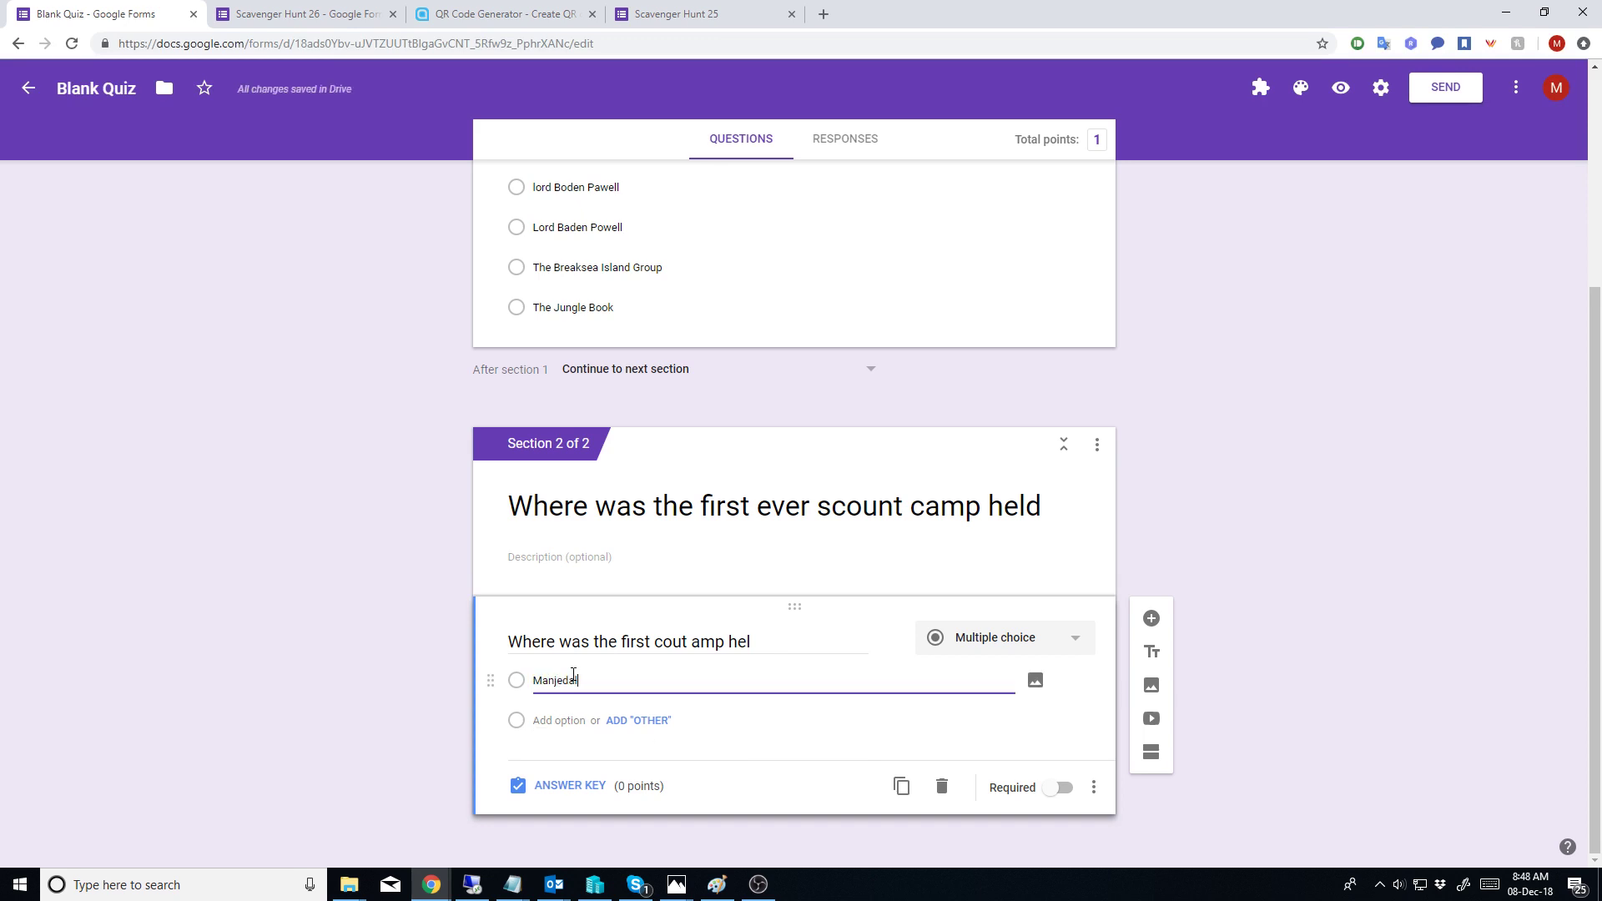
pyautogui.press('Return')
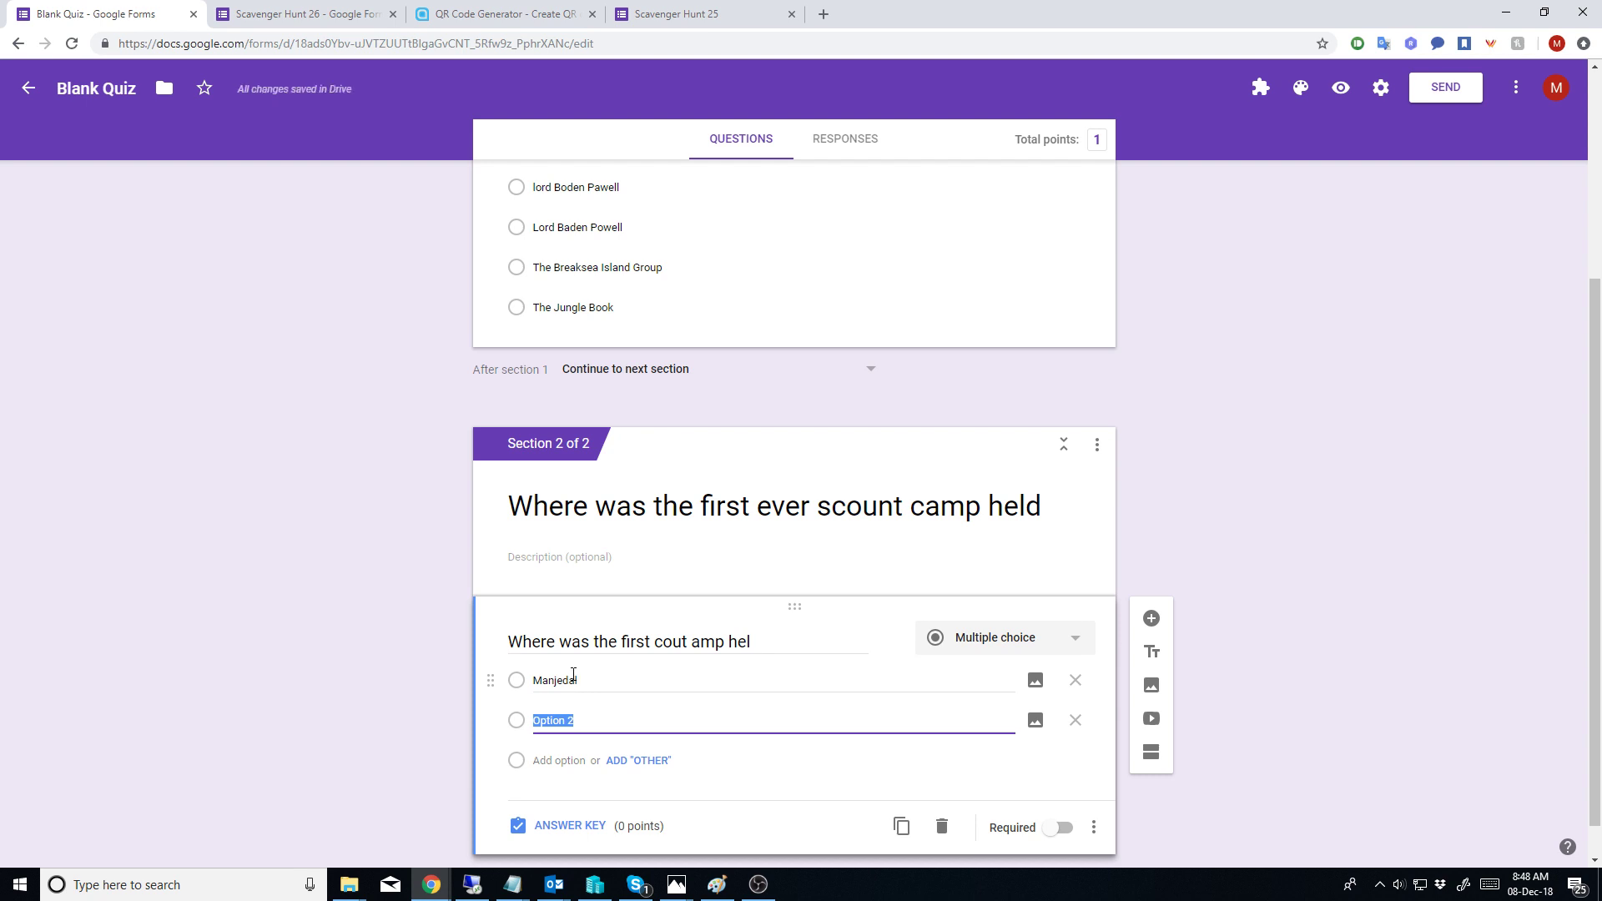
pyautogui.write('Sandringham estate')
pyautogui.press('Return')
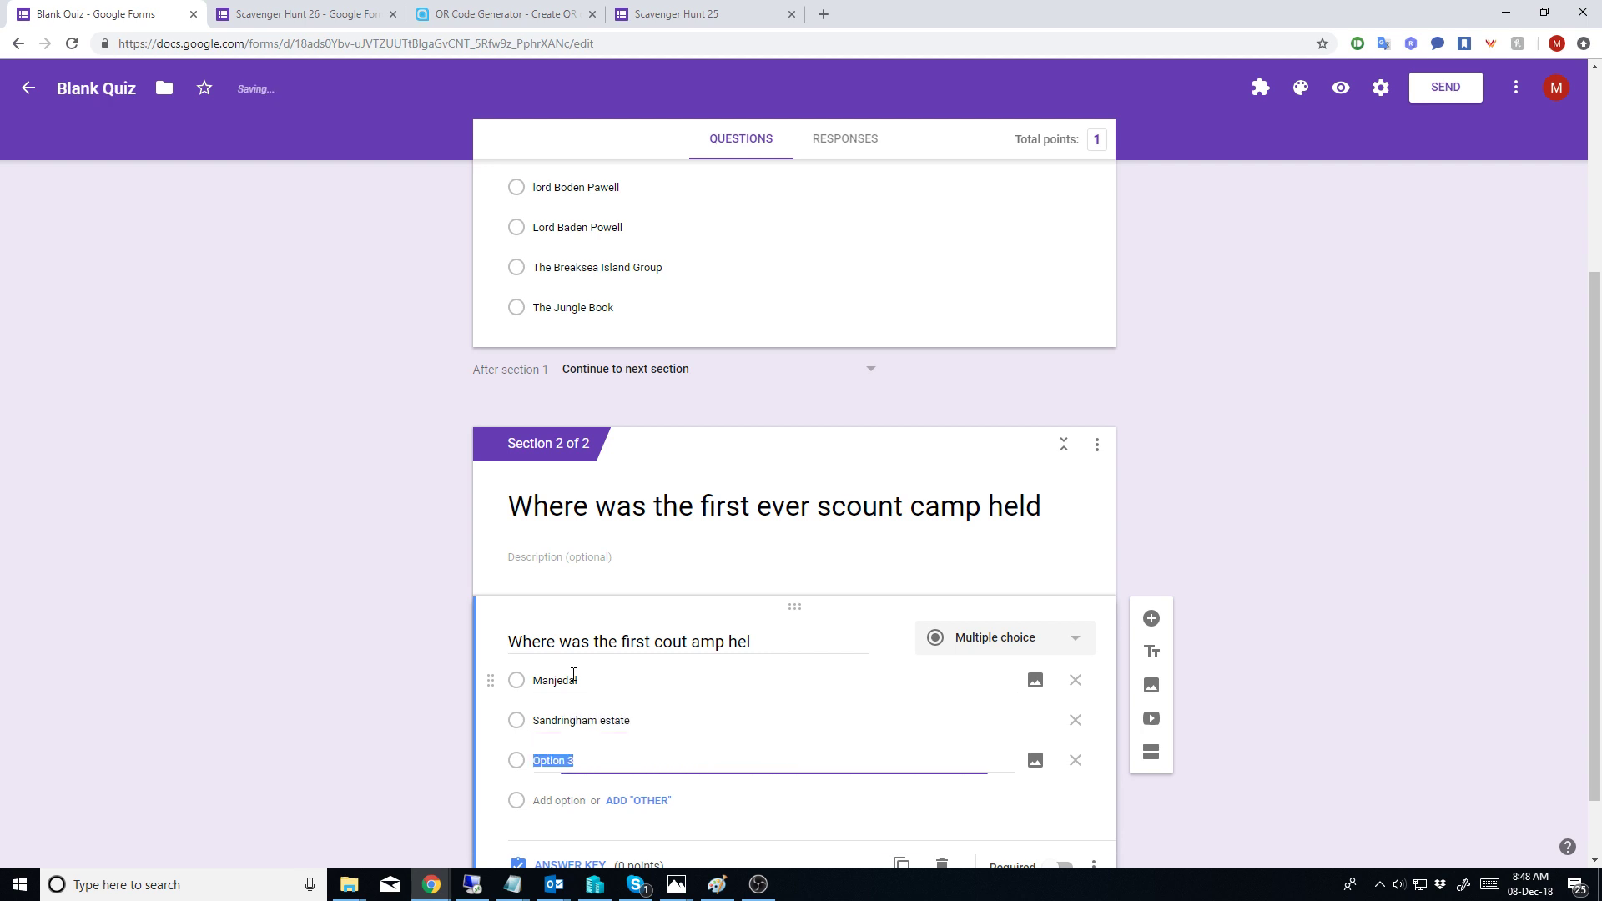
pyautogui.write('Breaksea Island')
pyautogui.press('Return')
pyautogui.write('Portsm')
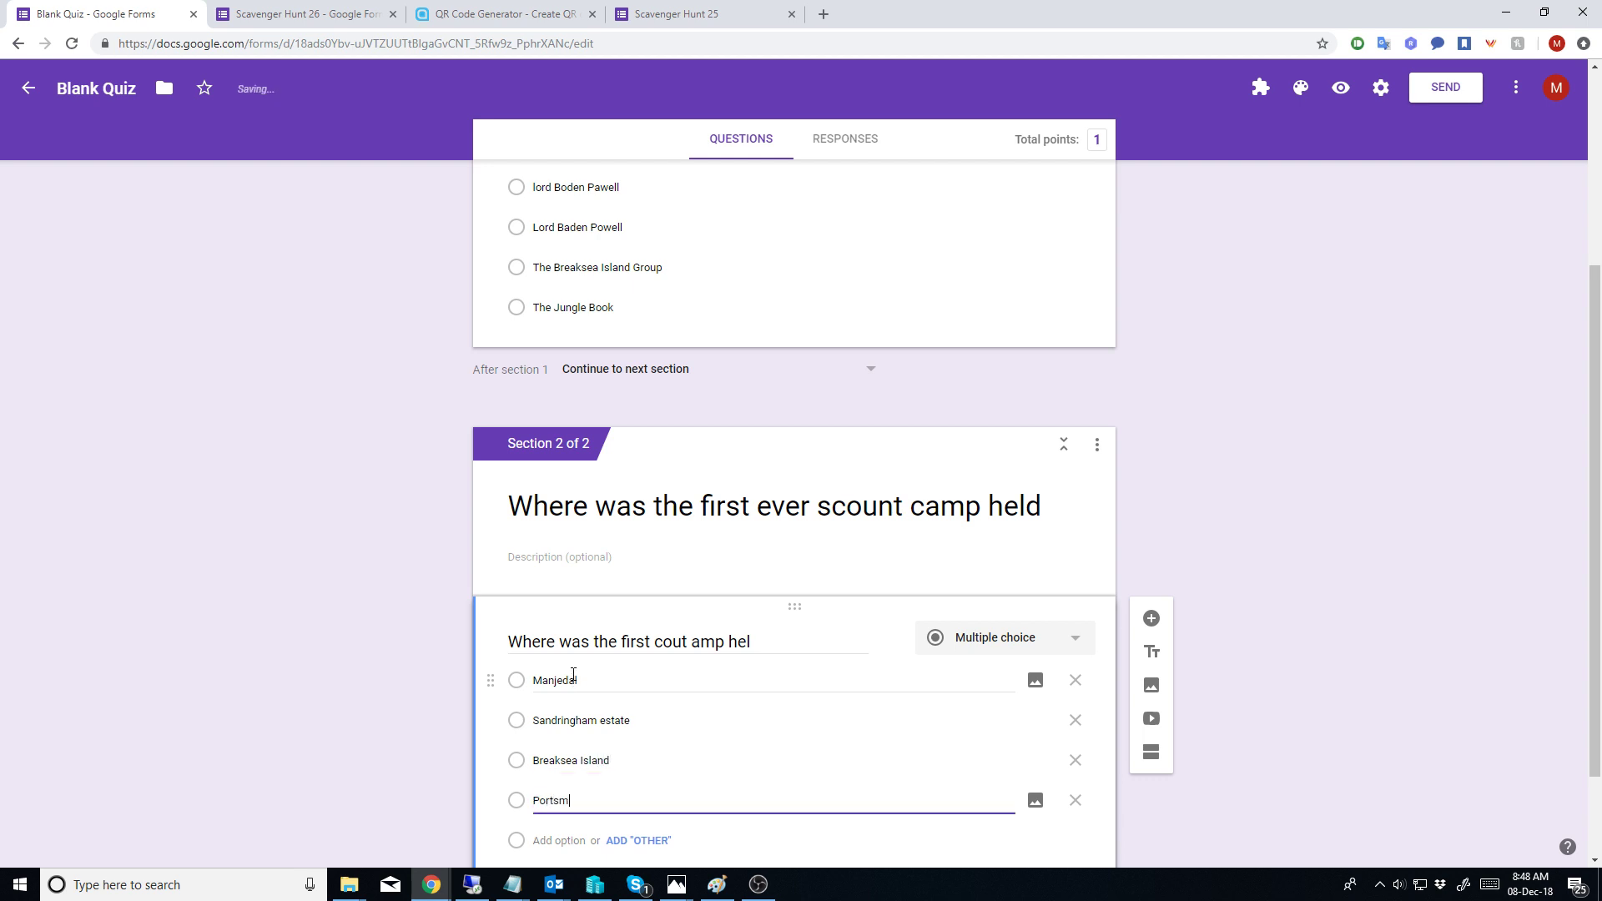
pyautogui.write('outh')
pyautogui.press('Return')
# Step: Mark Breaksea Island as the correct answer worth 1 point, and add a third section
pyautogui.scroll(-2, 584, 678)
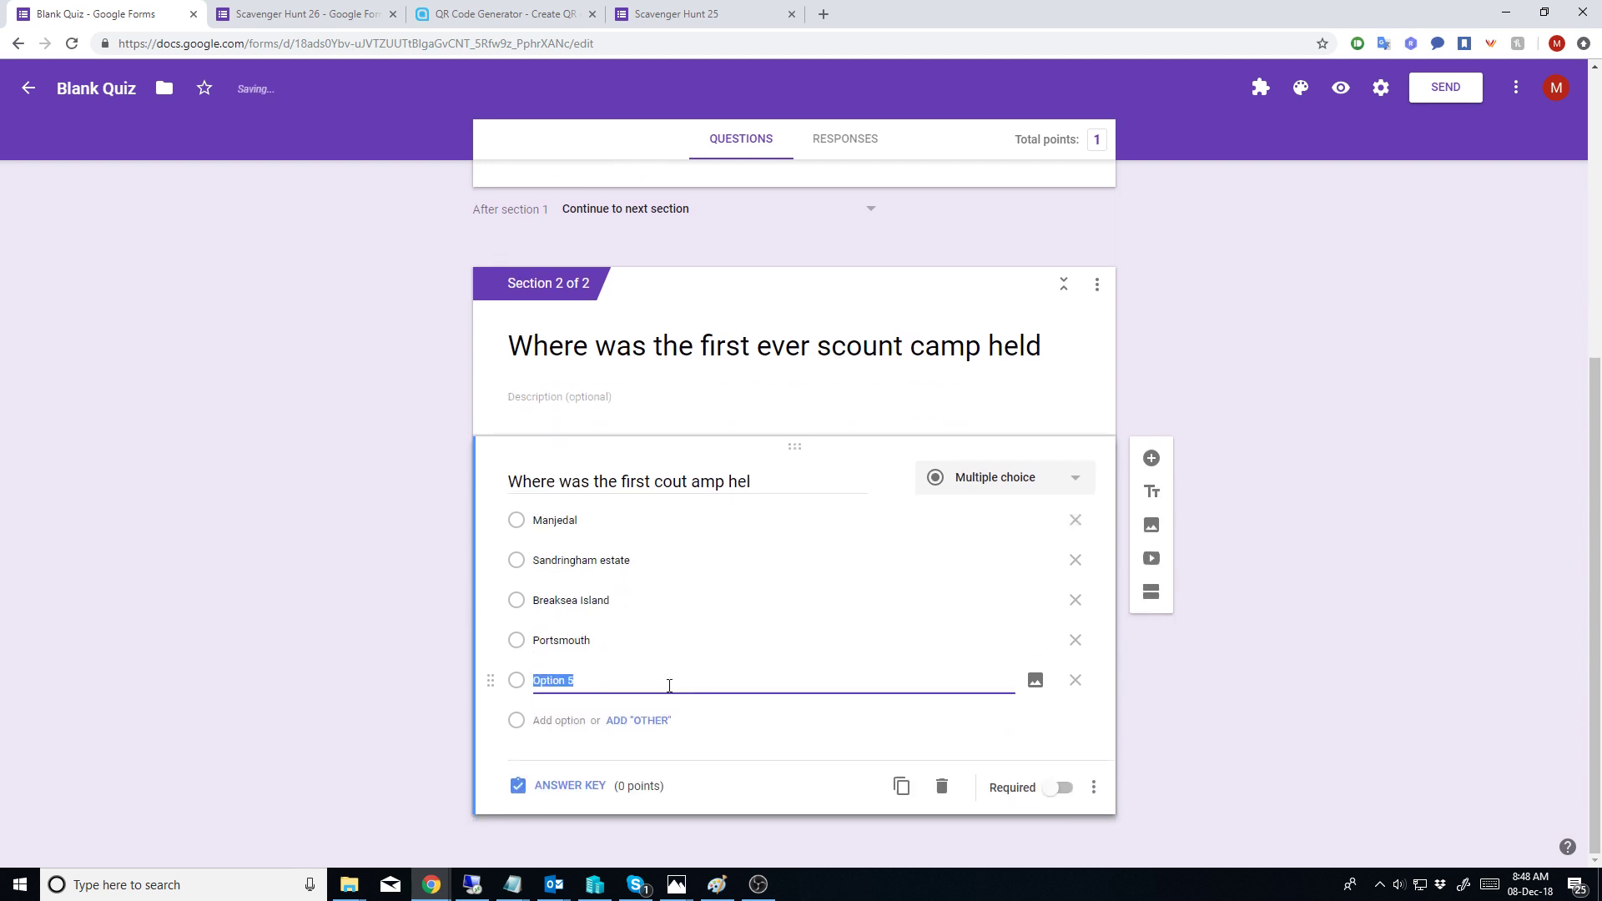
pyautogui.click(585, 816)
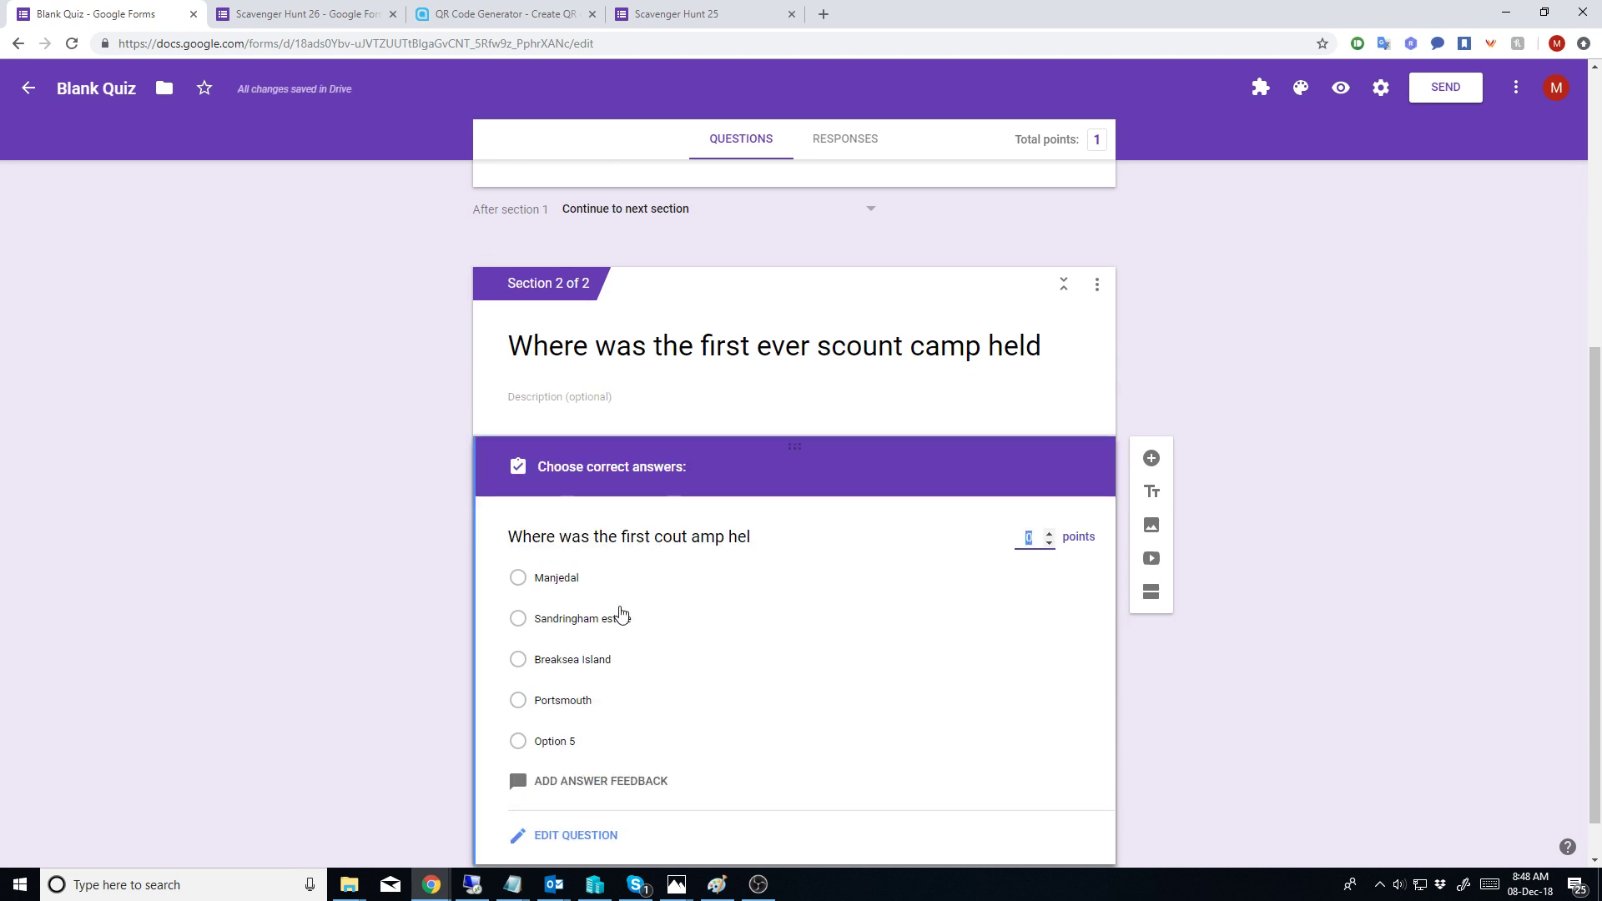
pyautogui.click(518, 660)
pyautogui.click(1032, 534)
pyautogui.write('1')
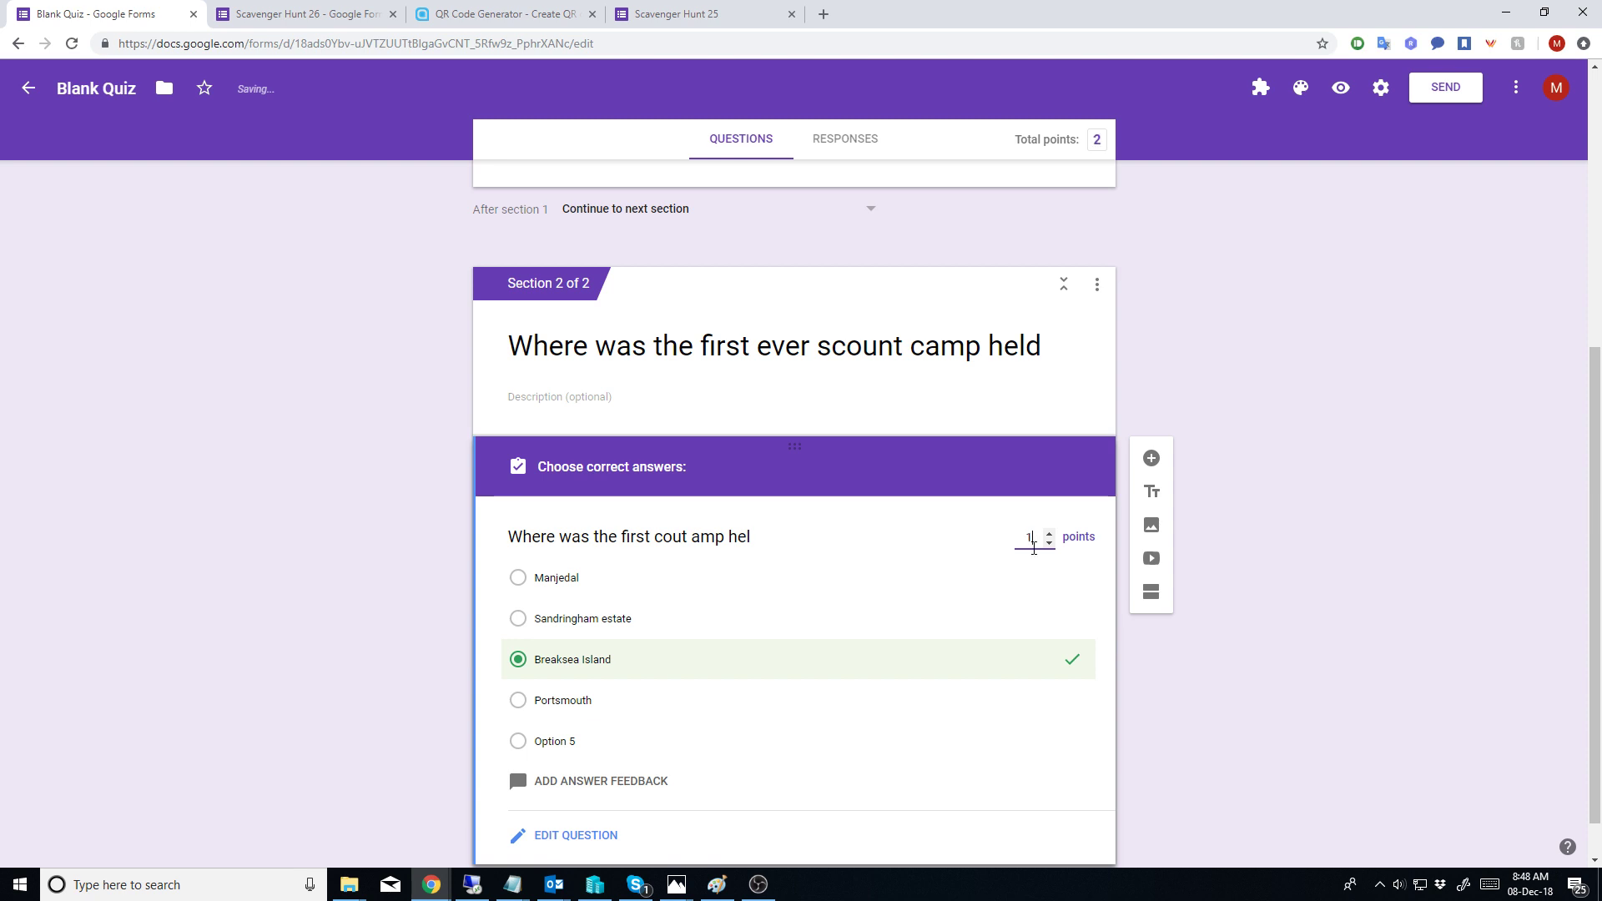
pyautogui.scroll(-1, 837, 569)
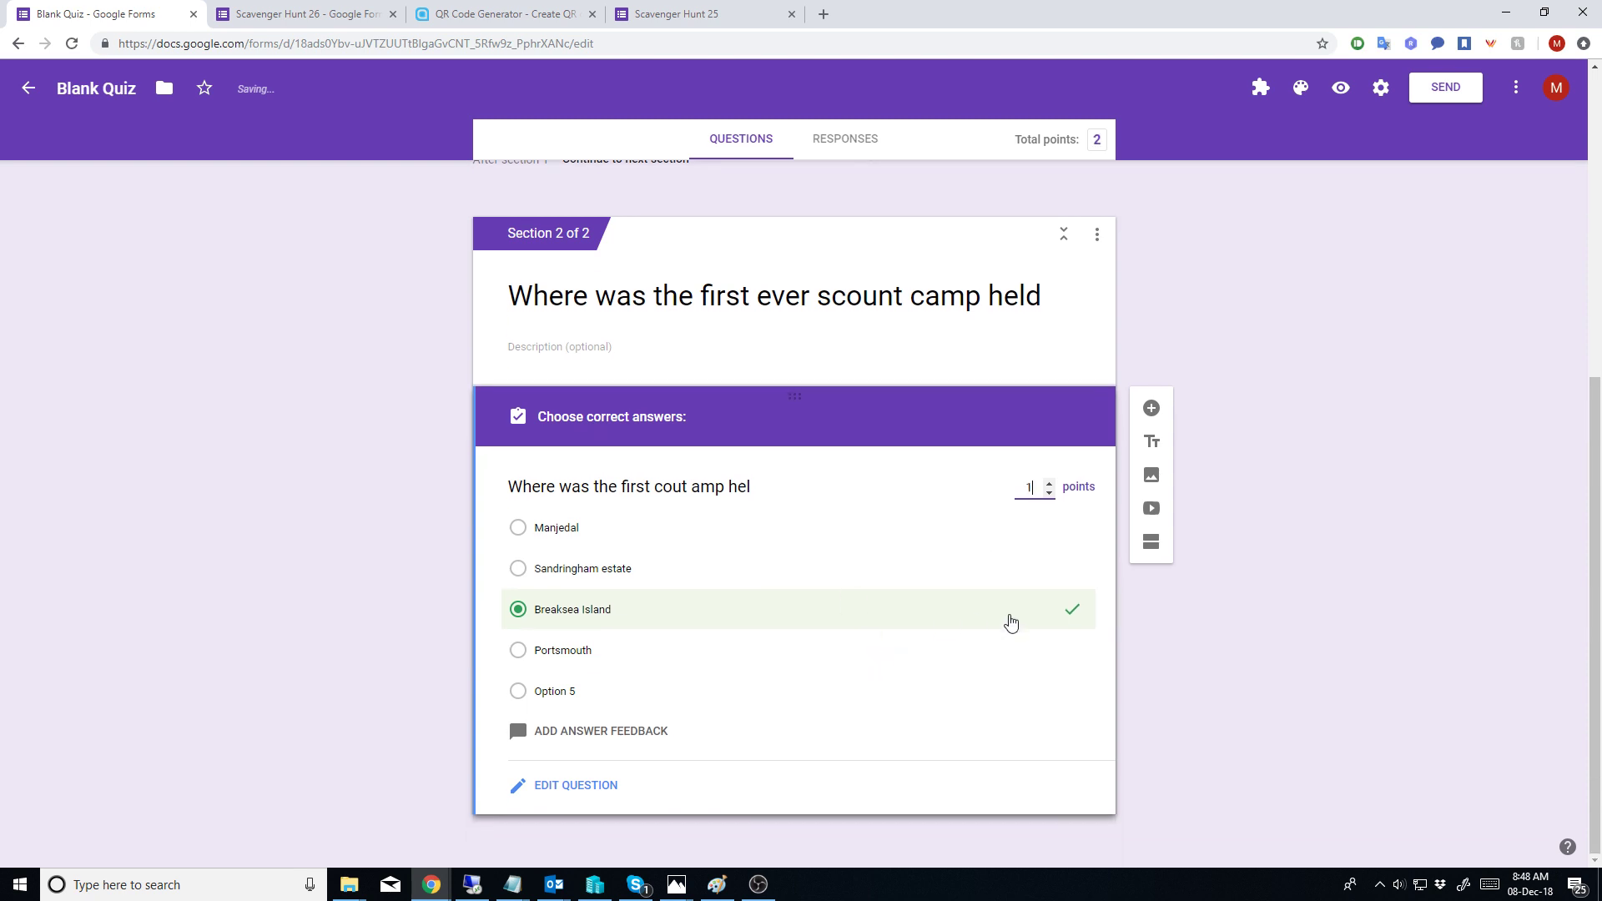
pyautogui.click(1164, 551)
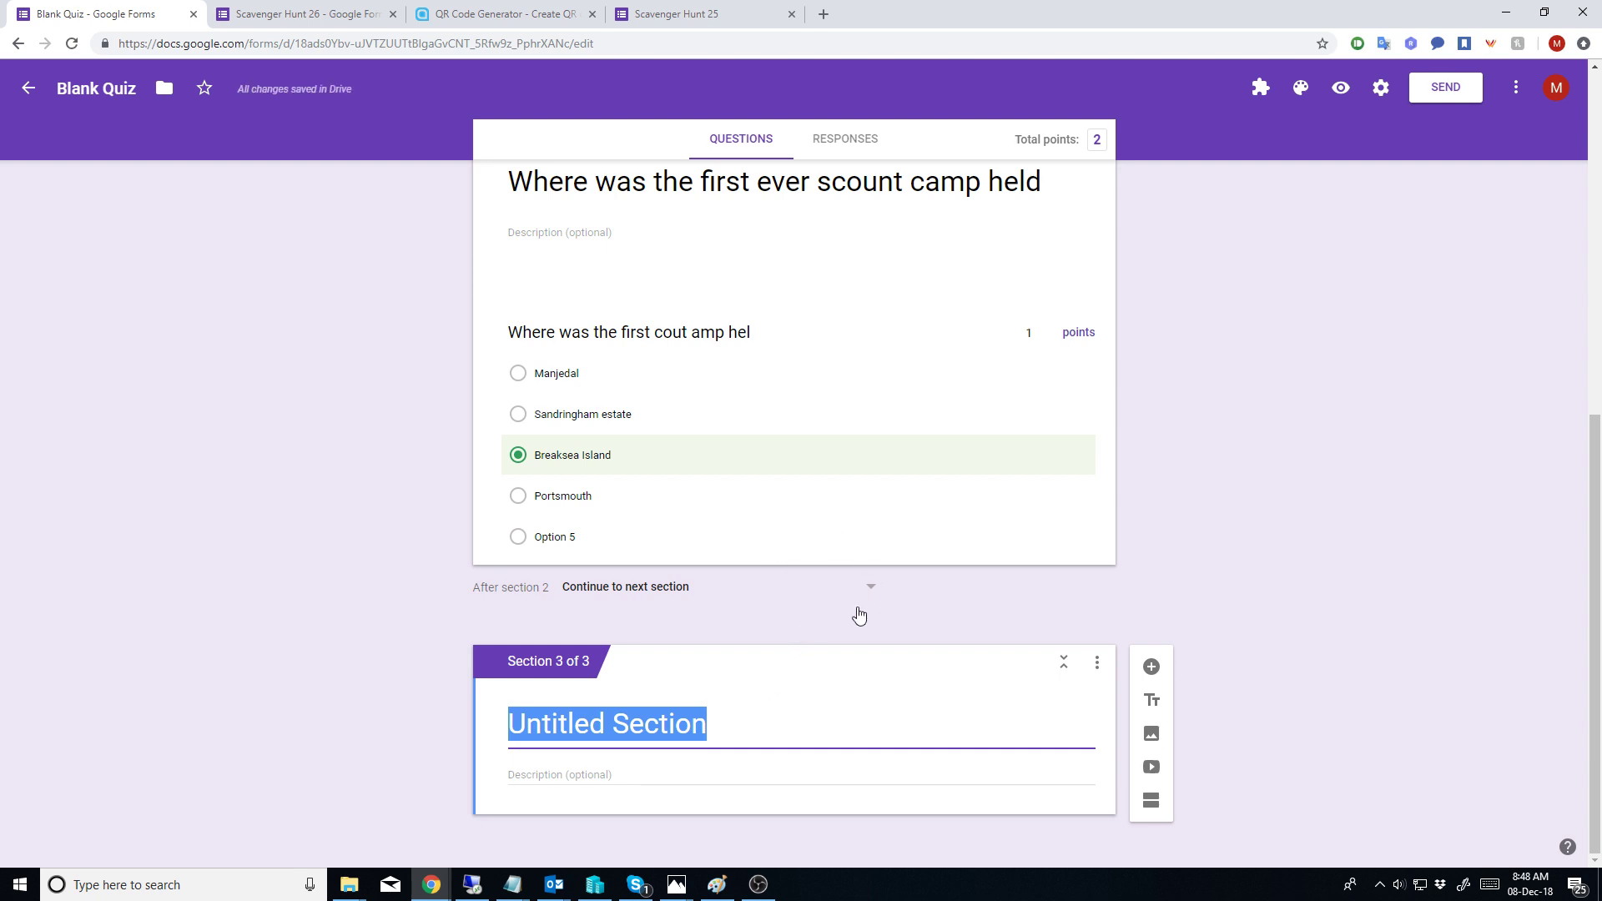
# Step: Title the third section 'Which of these knots should you know'
pyautogui.write('Which of these n')
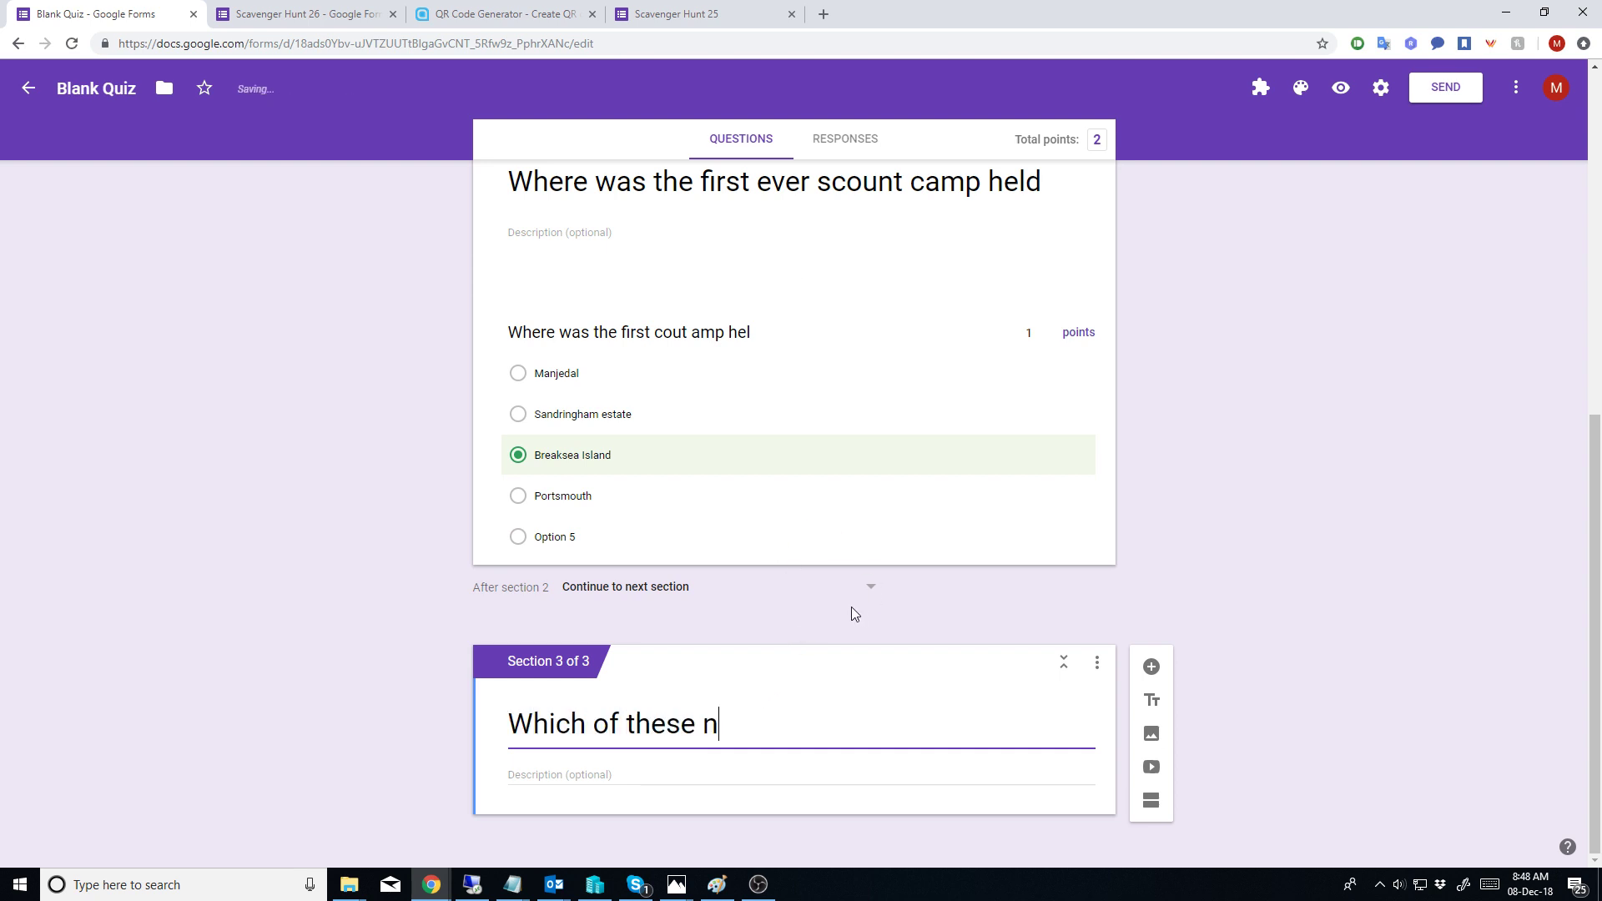
pyautogui.press('BackSpace')
pyautogui.write('knots should you know')
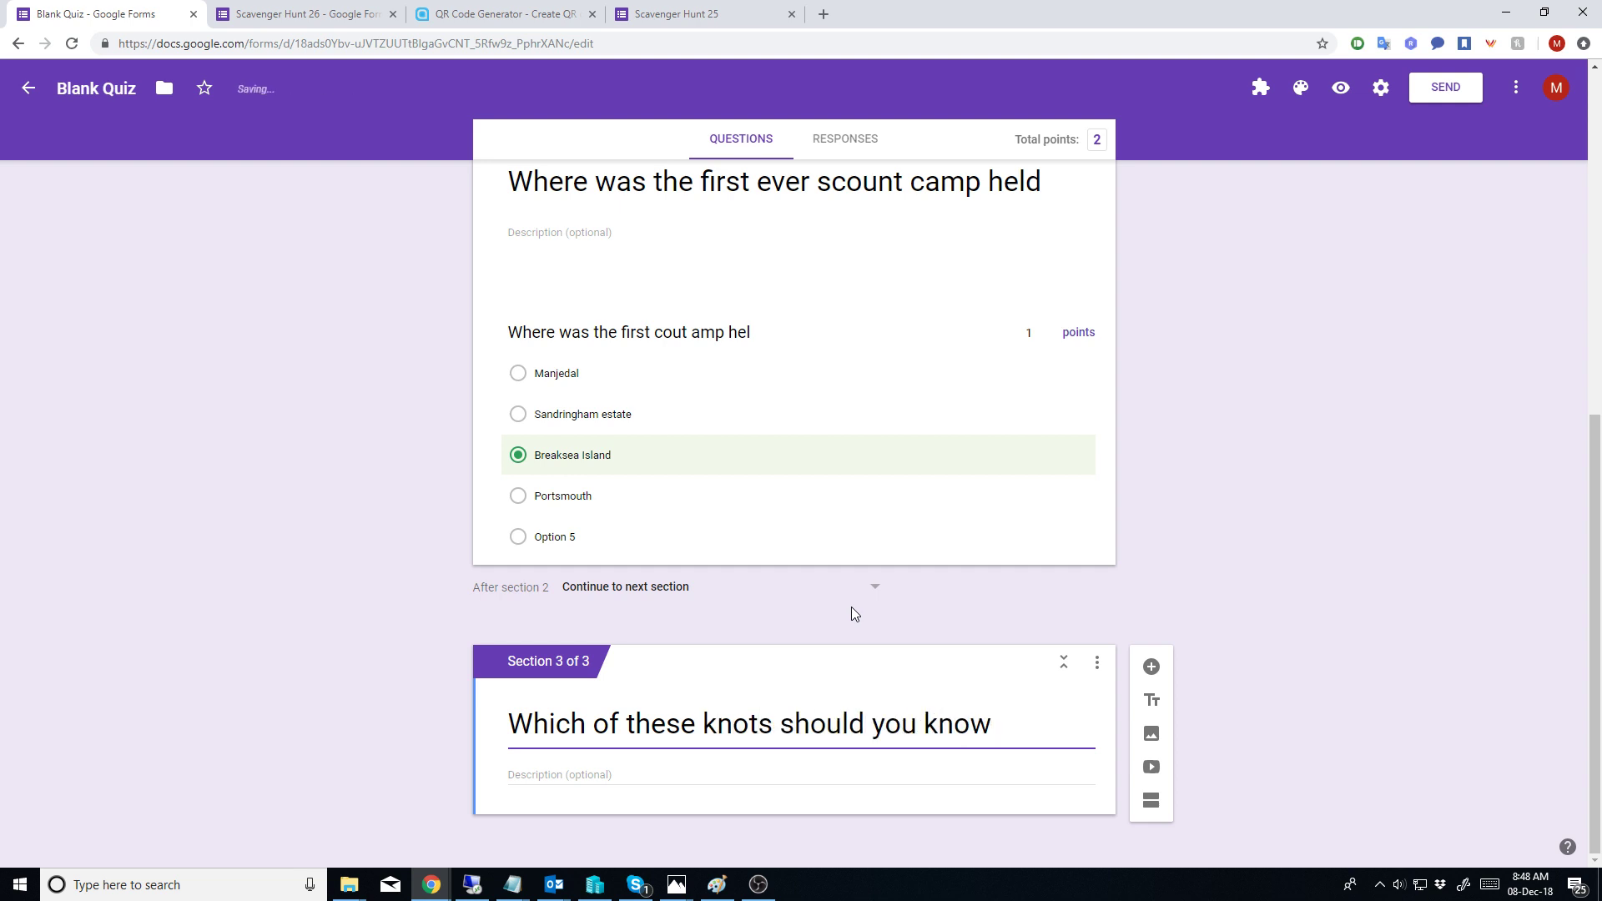
# Step: Add a question titled Knots with options Reef Knot and Thief KNot
pyautogui.click(1152, 667)
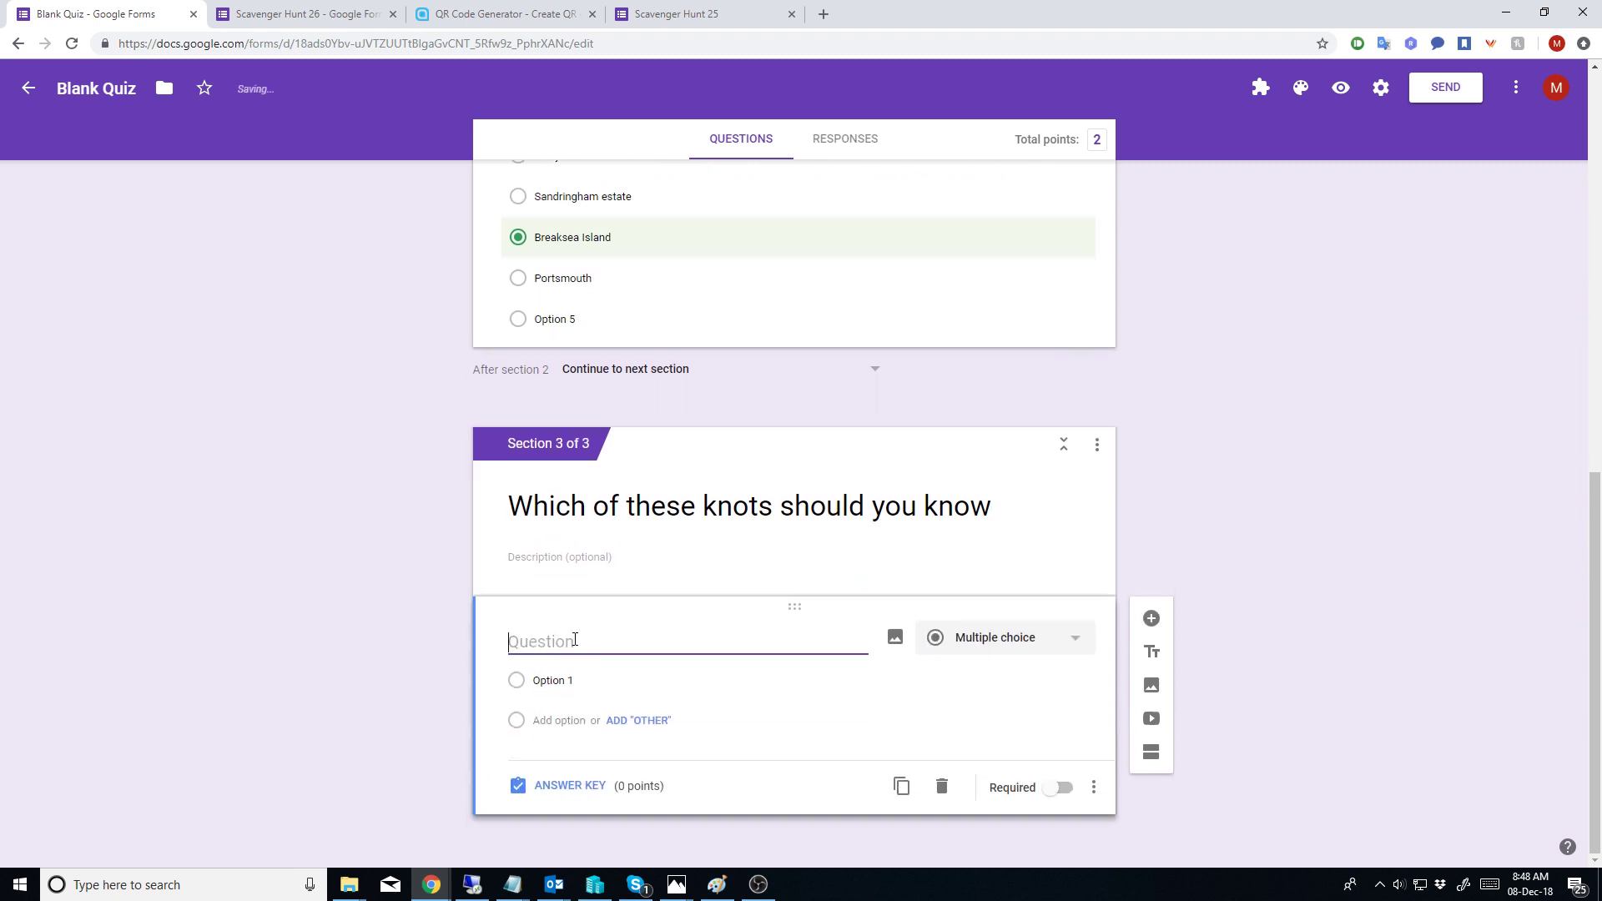
pyautogui.write('Knots')
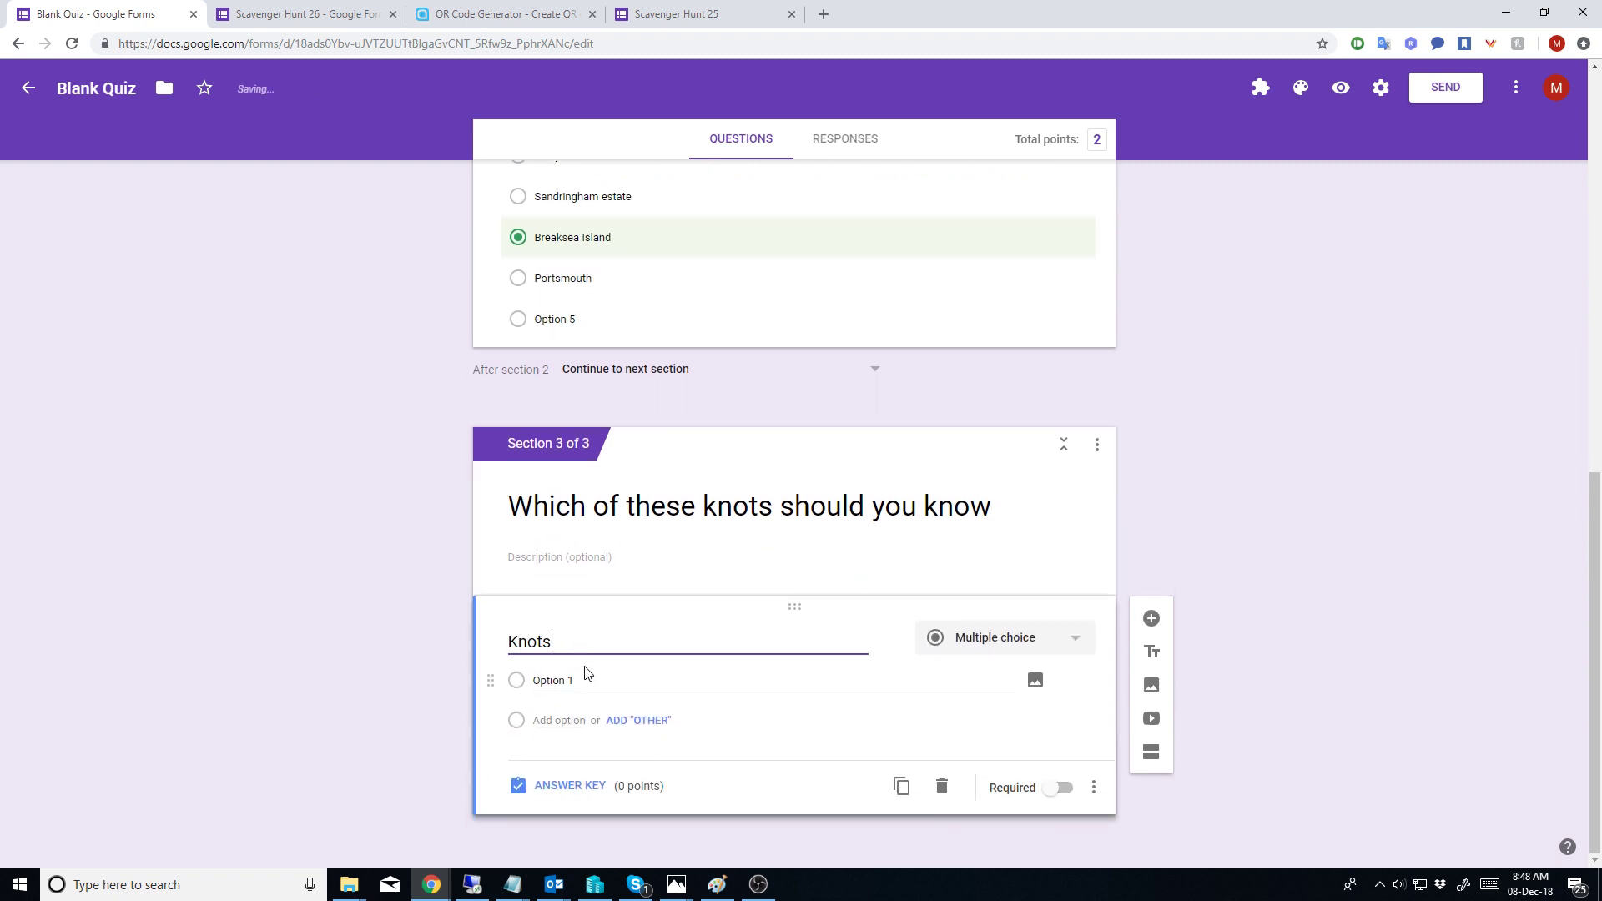
pyautogui.click(589, 678)
pyautogui.write('Reef')
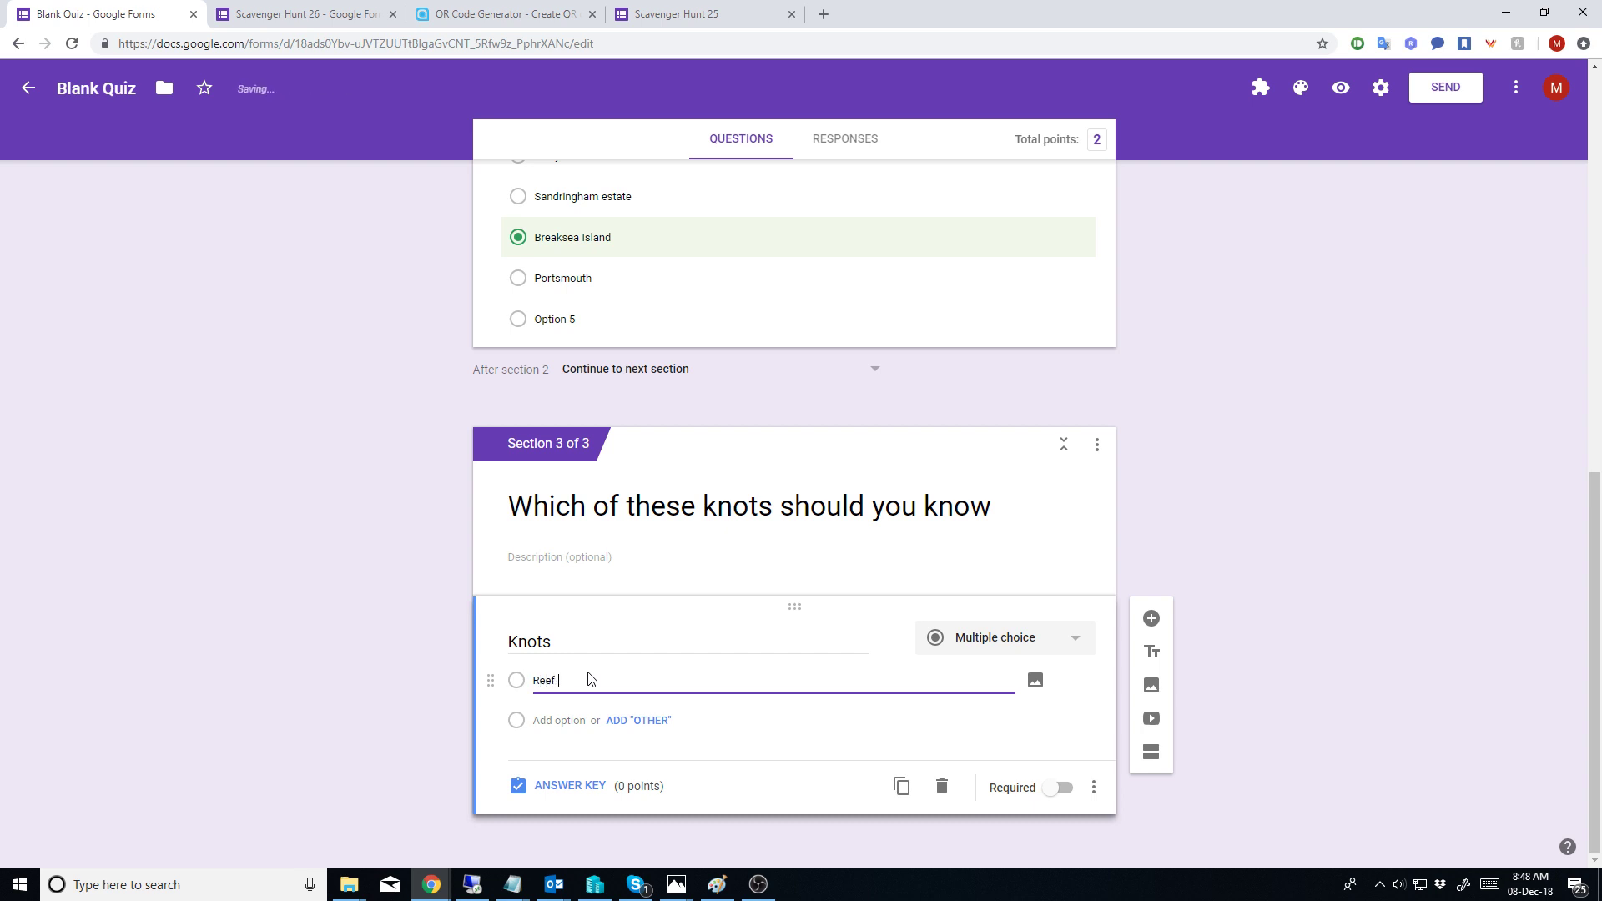
pyautogui.write(' Knot')
pyautogui.press('Return')
pyautogui.write('T')
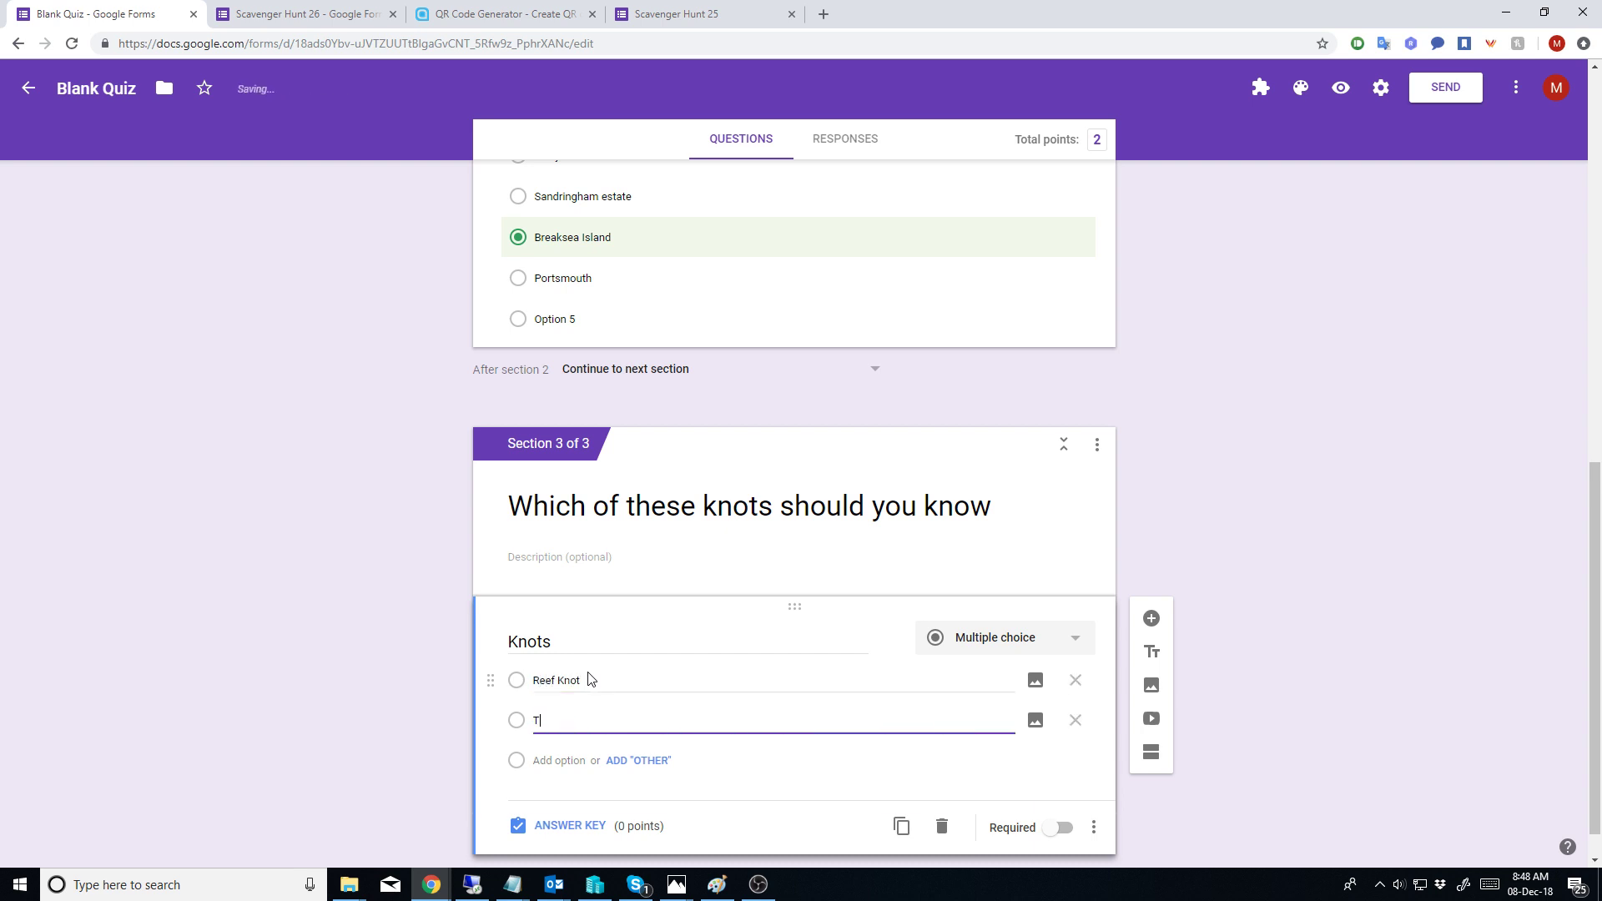
pyautogui.write('hief KNot')
pyautogui.press('Return')
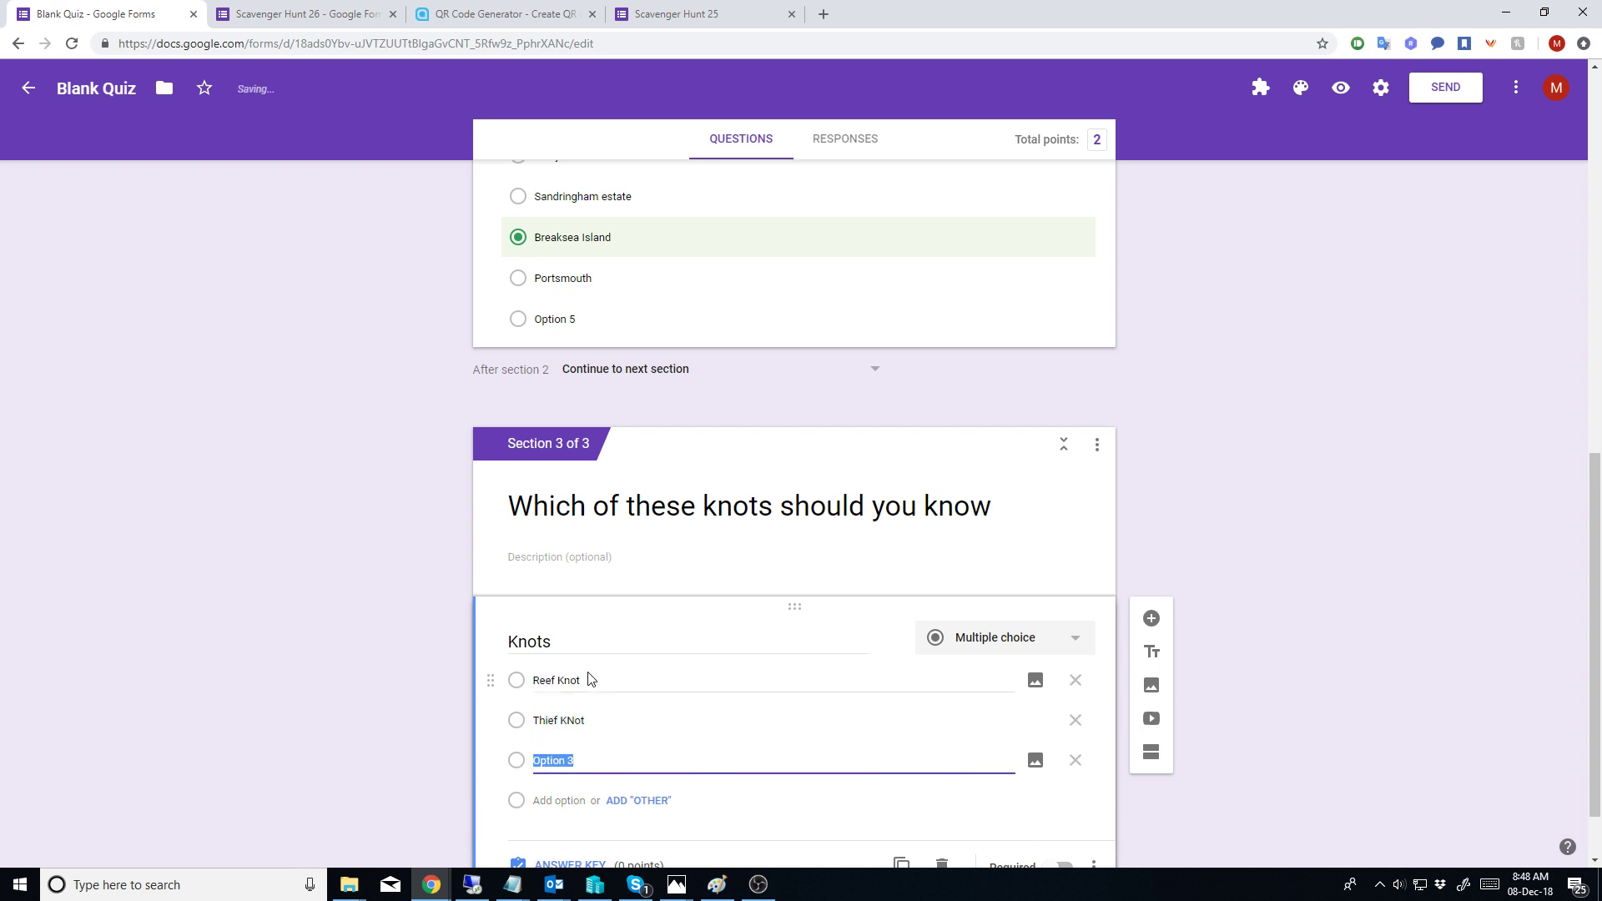
# Step: Make Knots a checkbox question and add Sheetbend and Sheetshank options
pyautogui.click(1076, 644)
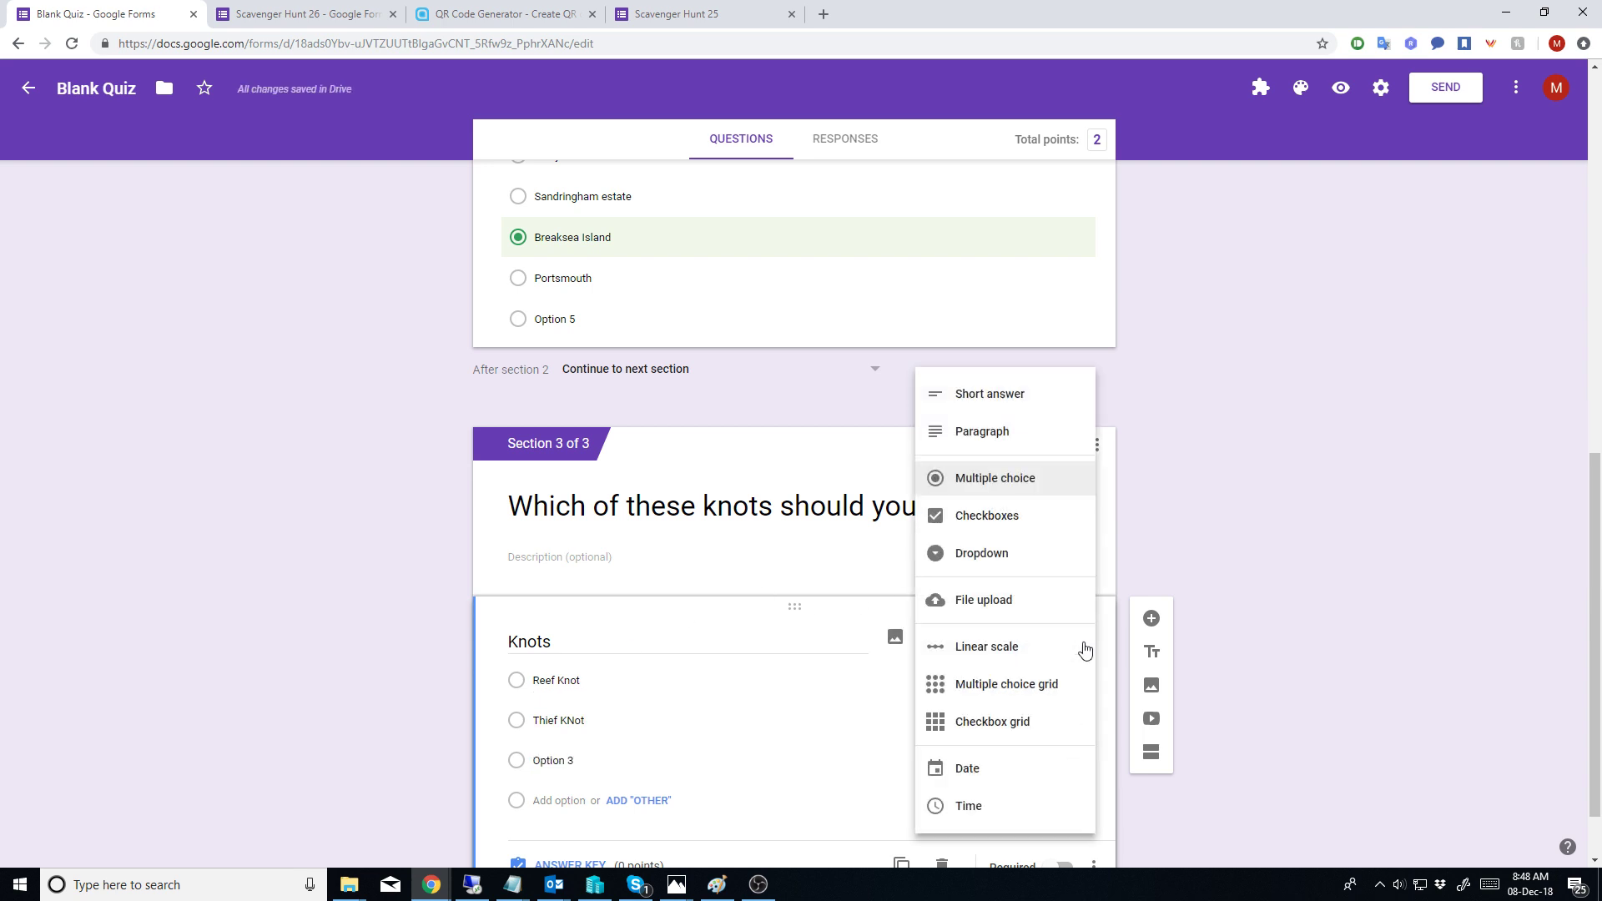
pyautogui.click(1023, 515)
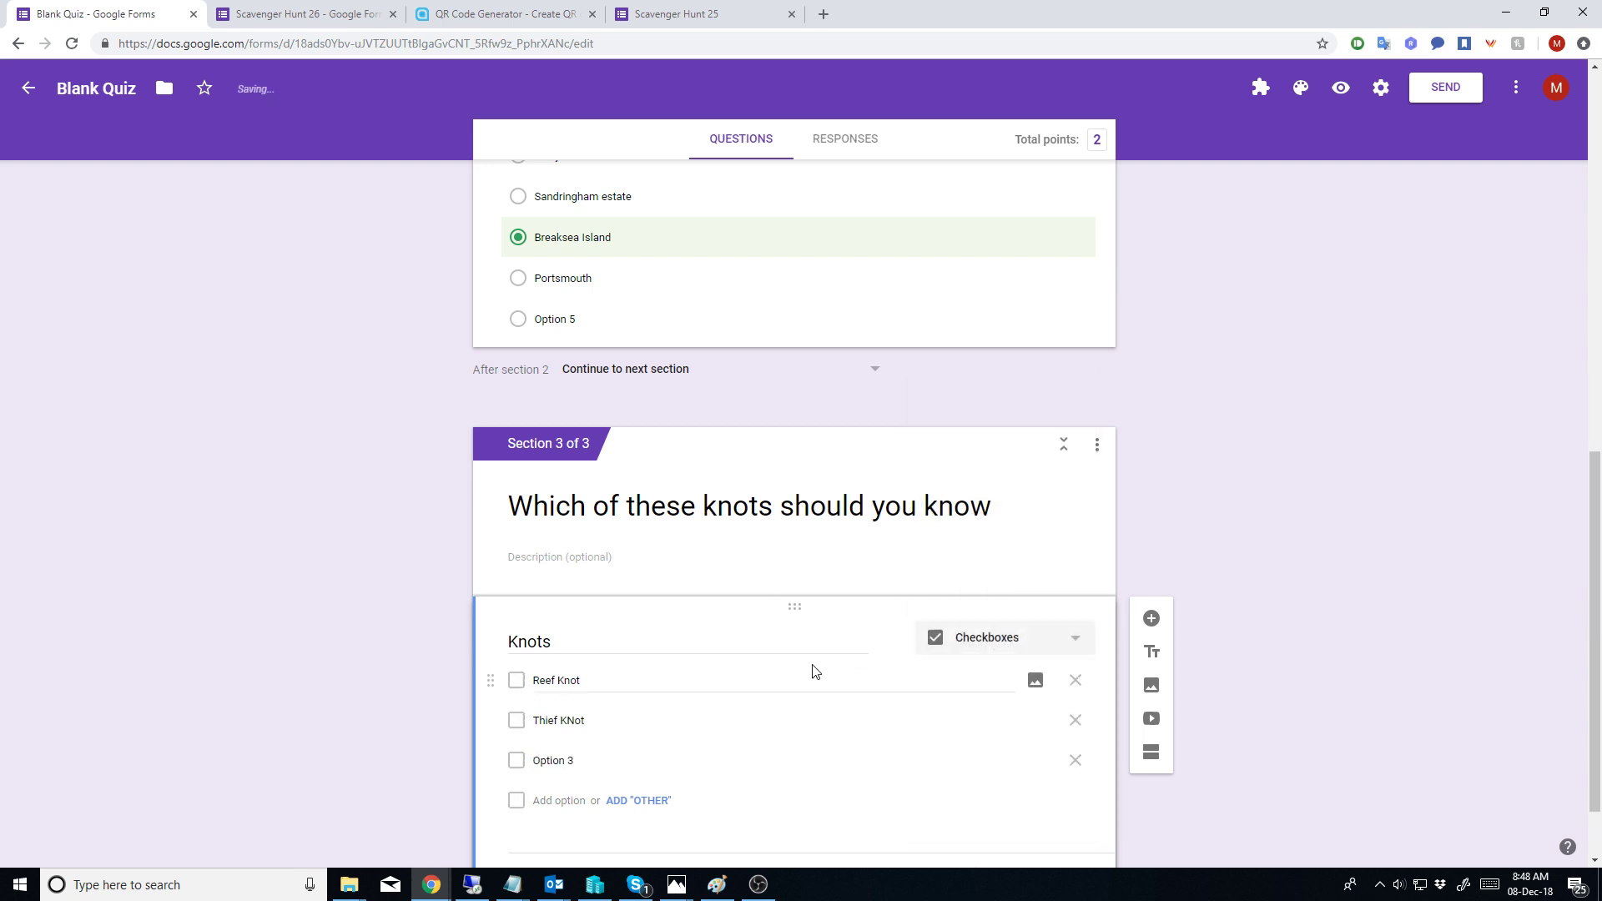
pyautogui.click(587, 759)
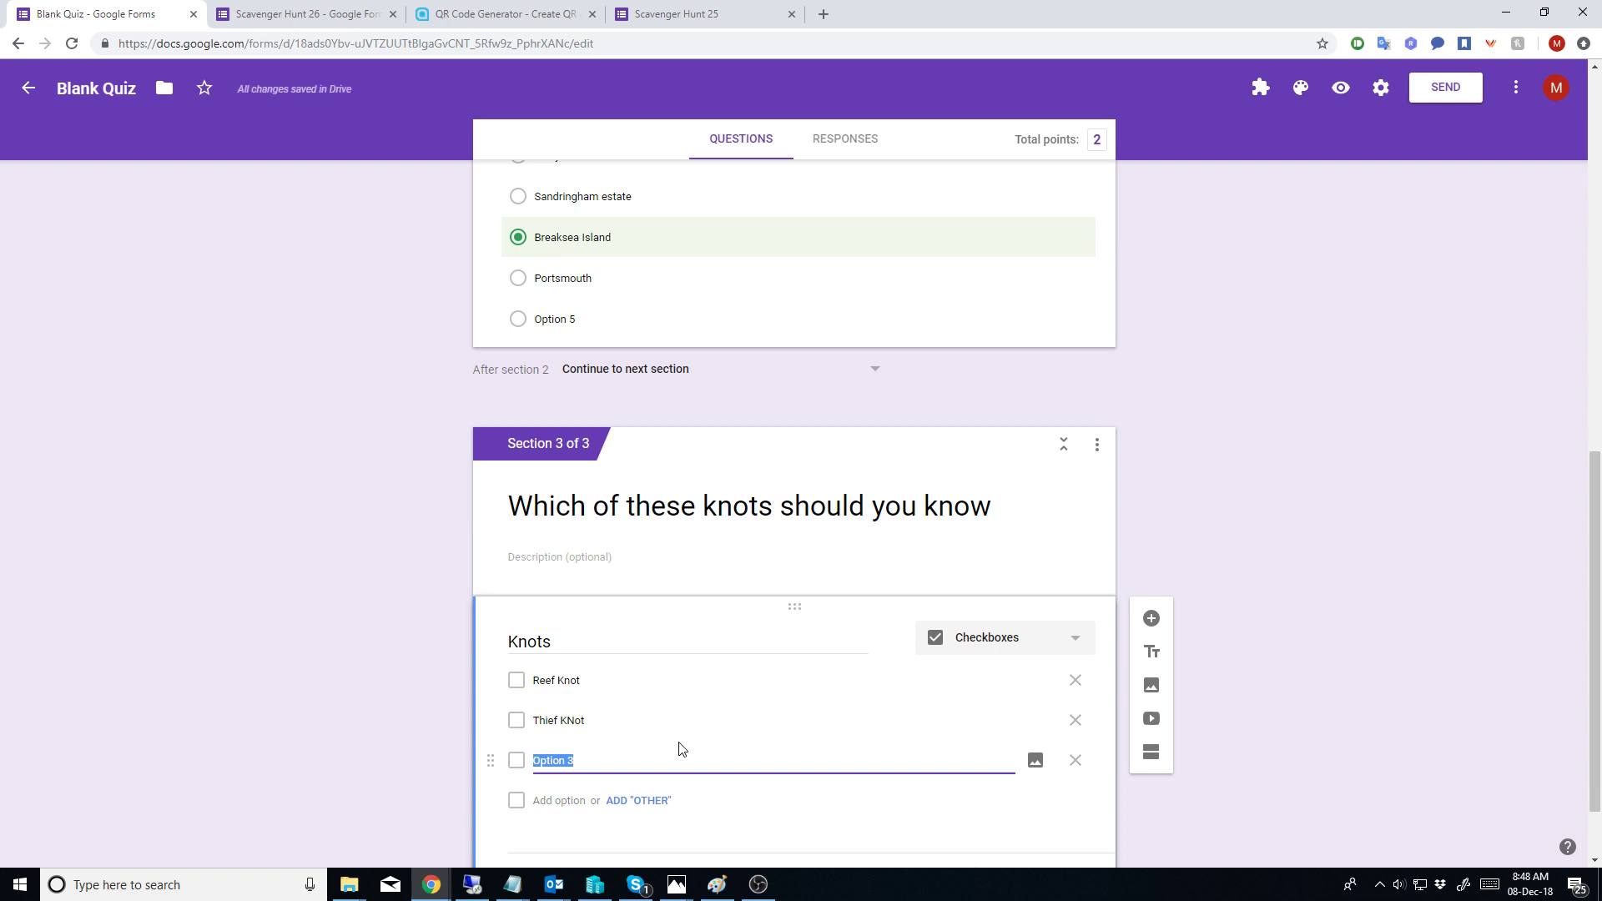
pyautogui.write('Sheetbend')
pyautogui.press('Return')
pyautogui.write('Shee')
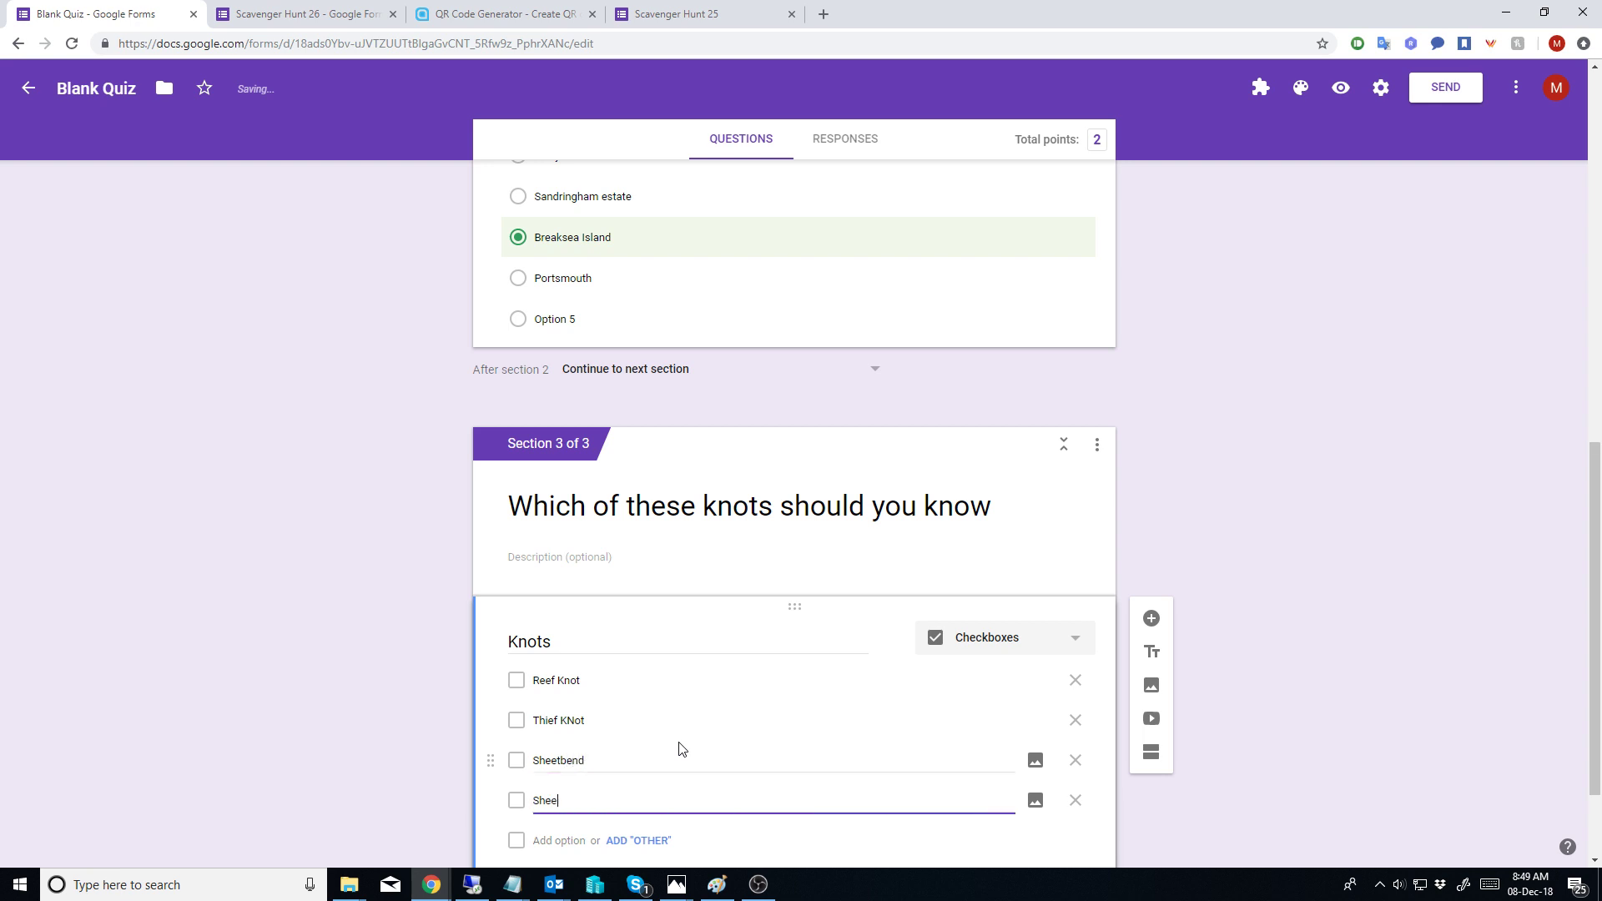
pyautogui.press('Return')
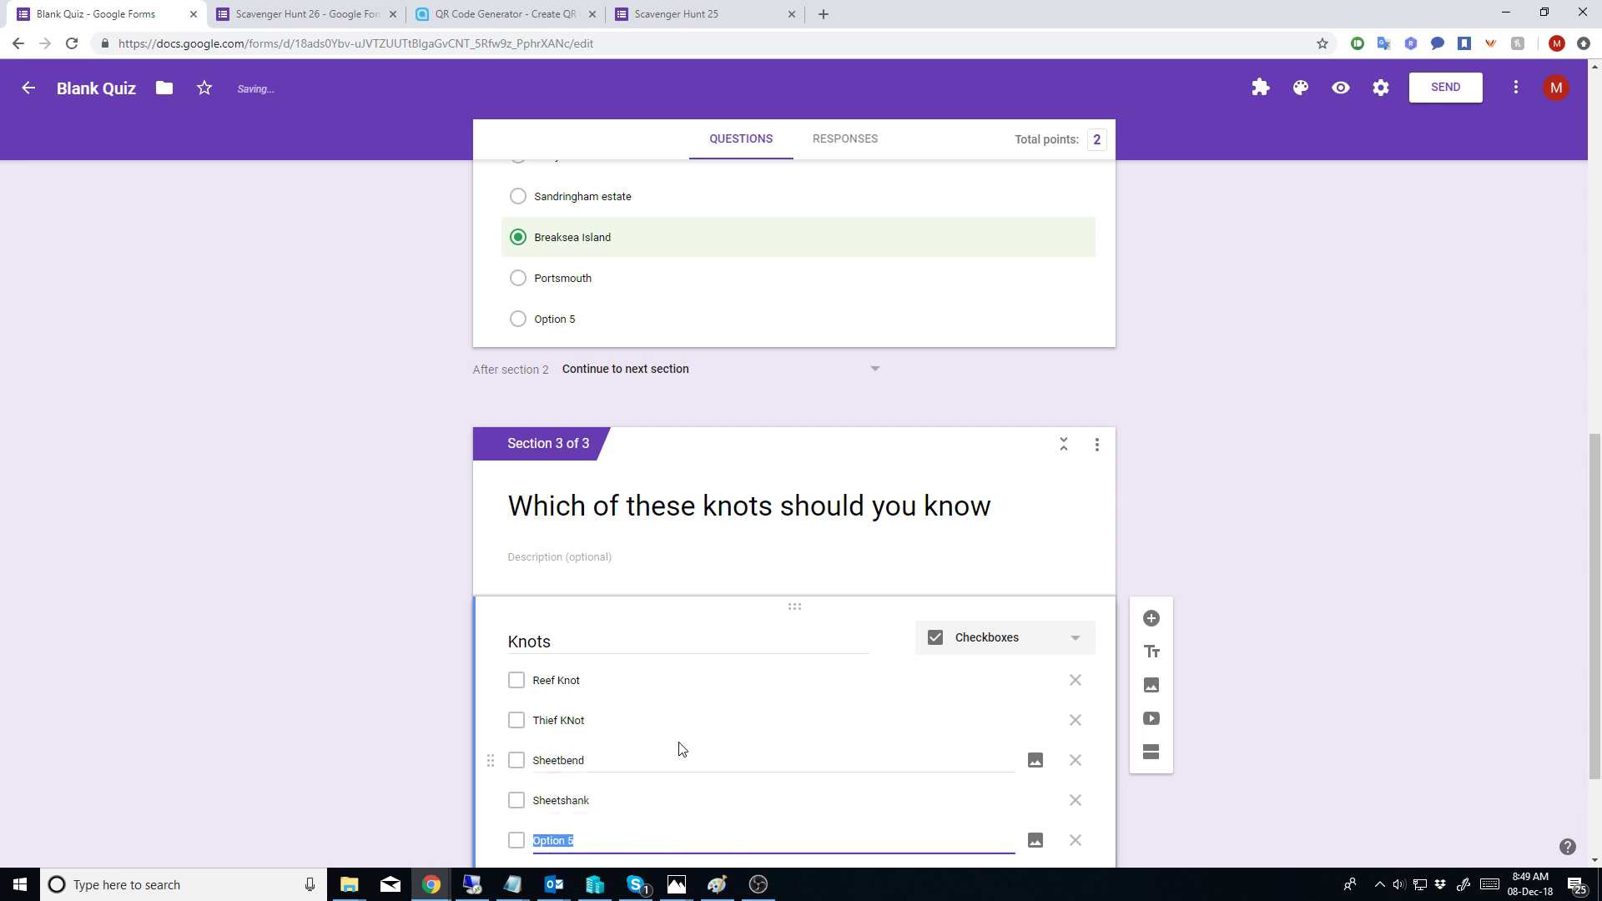
# Step: Add Noose, Bowline, Browline and Figure of eight as further Knots options
pyautogui.write('Noose')
pyautogui.press('Return')
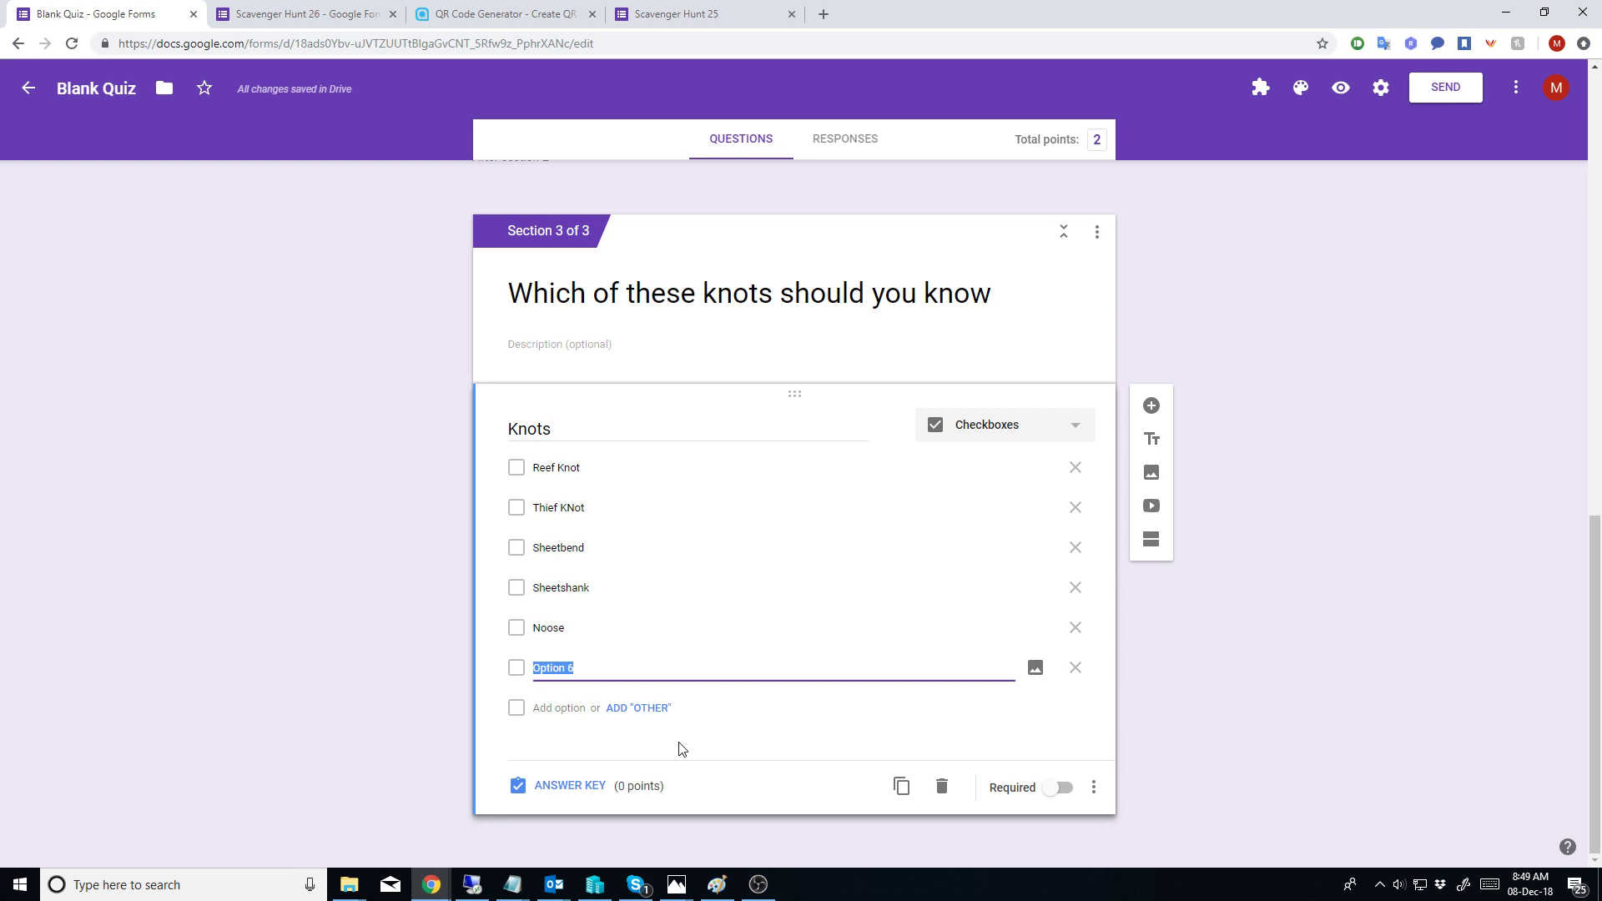
pyautogui.write('Bowline')
pyautogui.press('Return')
pyautogui.write('Browline')
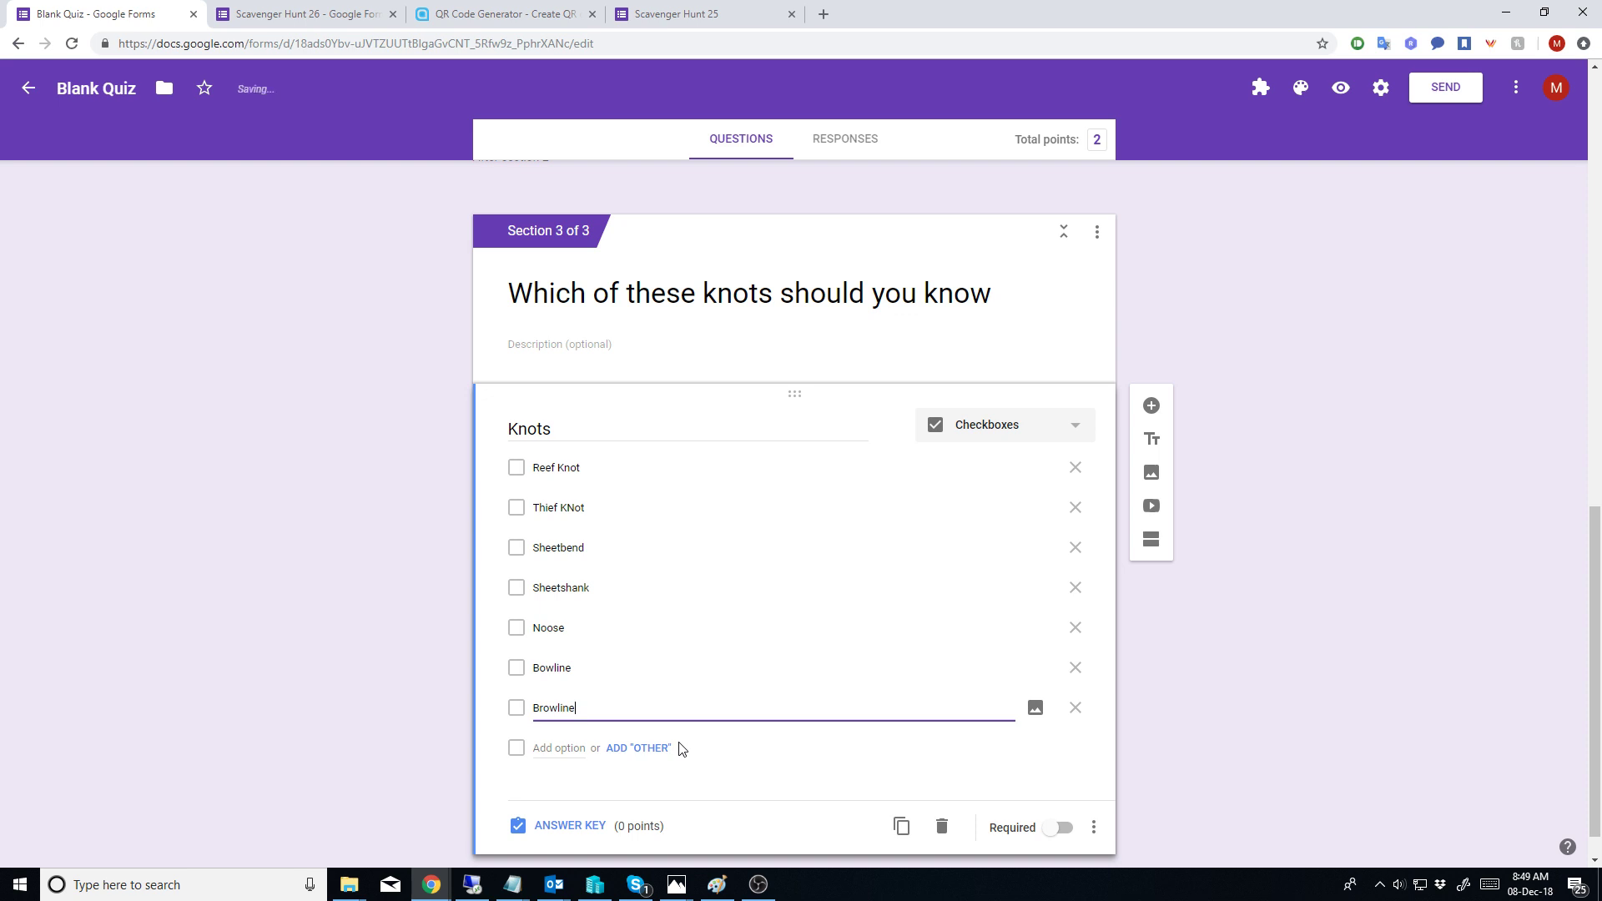
pyautogui.press('Return')
pyautogui.scroll(-1, 680, 734)
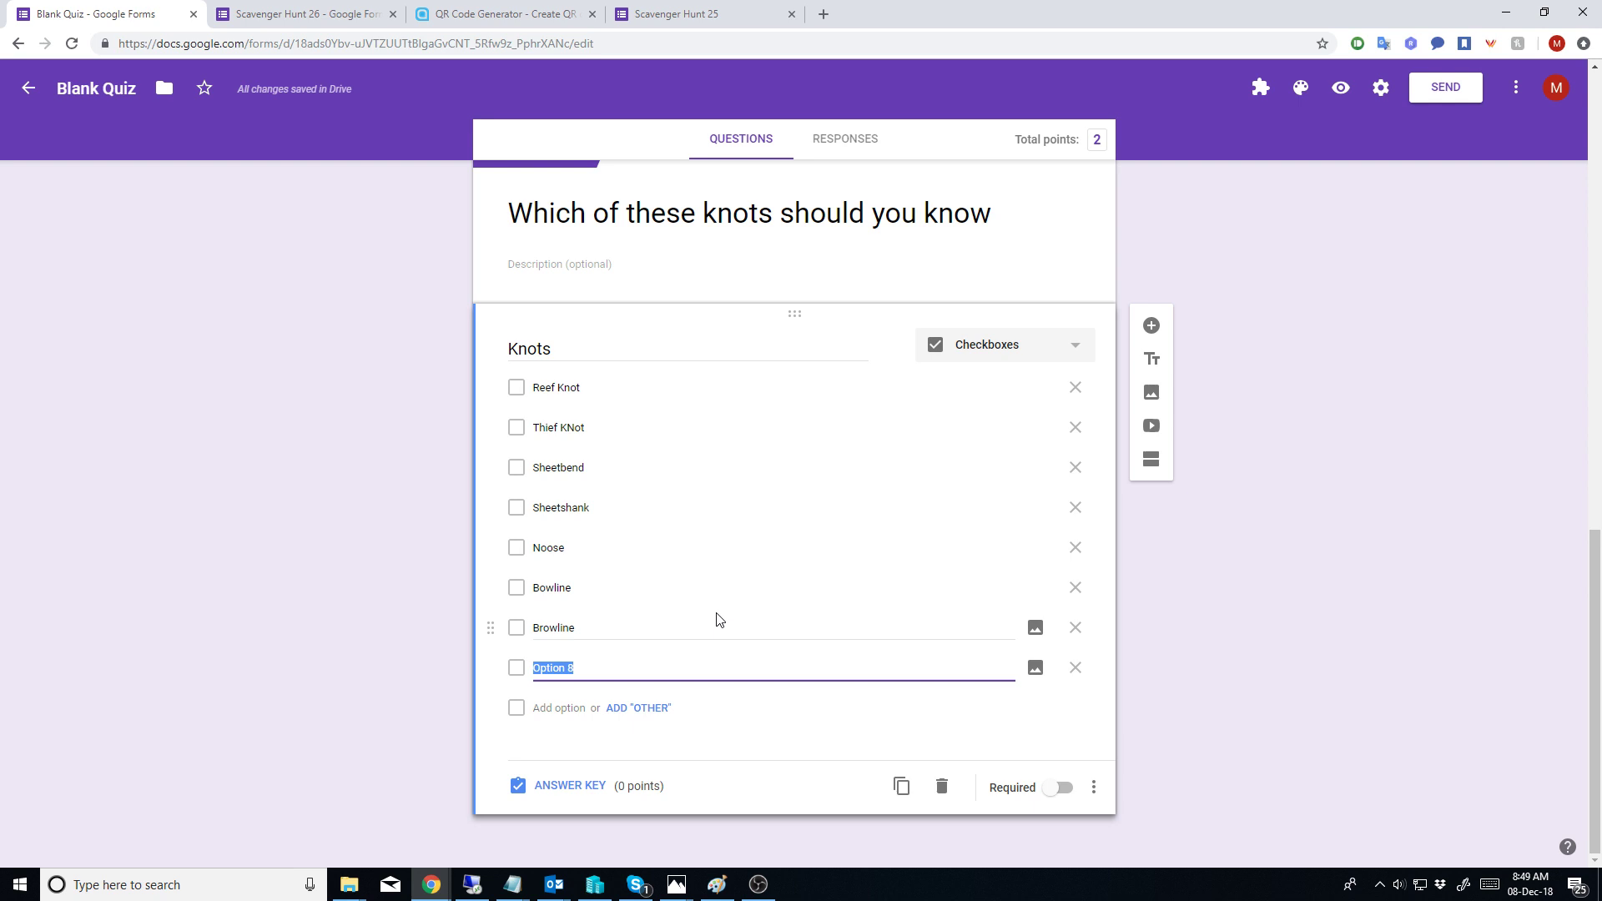
pyautogui.write('Figure of eight')
# Step: Give Knots 1 point with Reef Knot, Sheetbend, Bowline and Figure of eight as correct answers
pyautogui.click(564, 788)
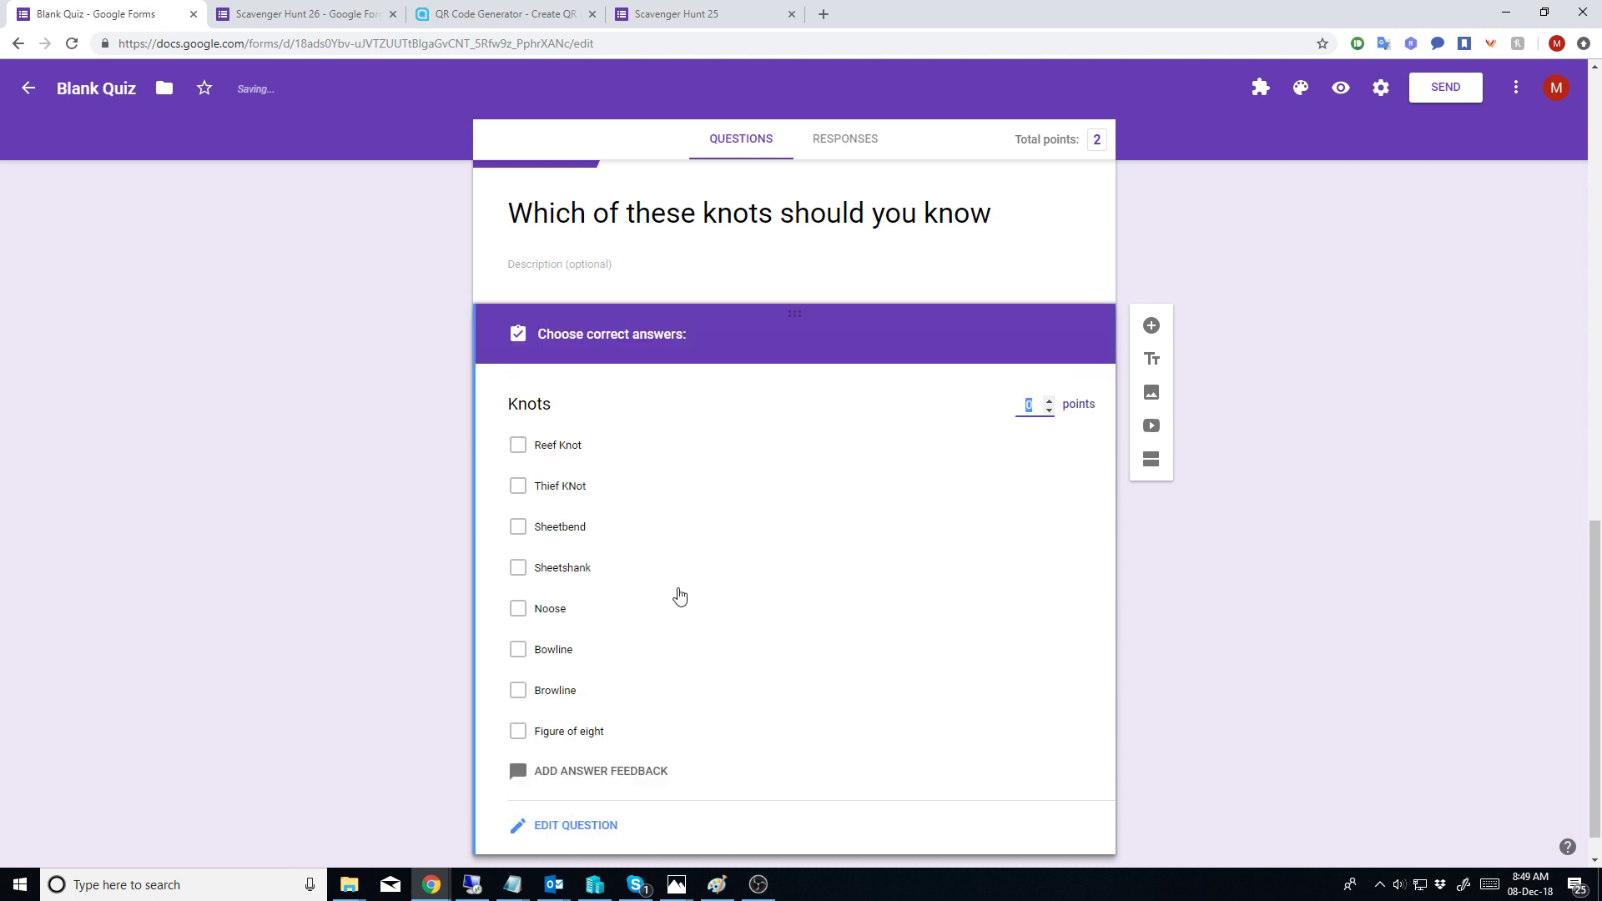
pyautogui.write('1')
pyautogui.click(516, 447)
pyautogui.click(517, 528)
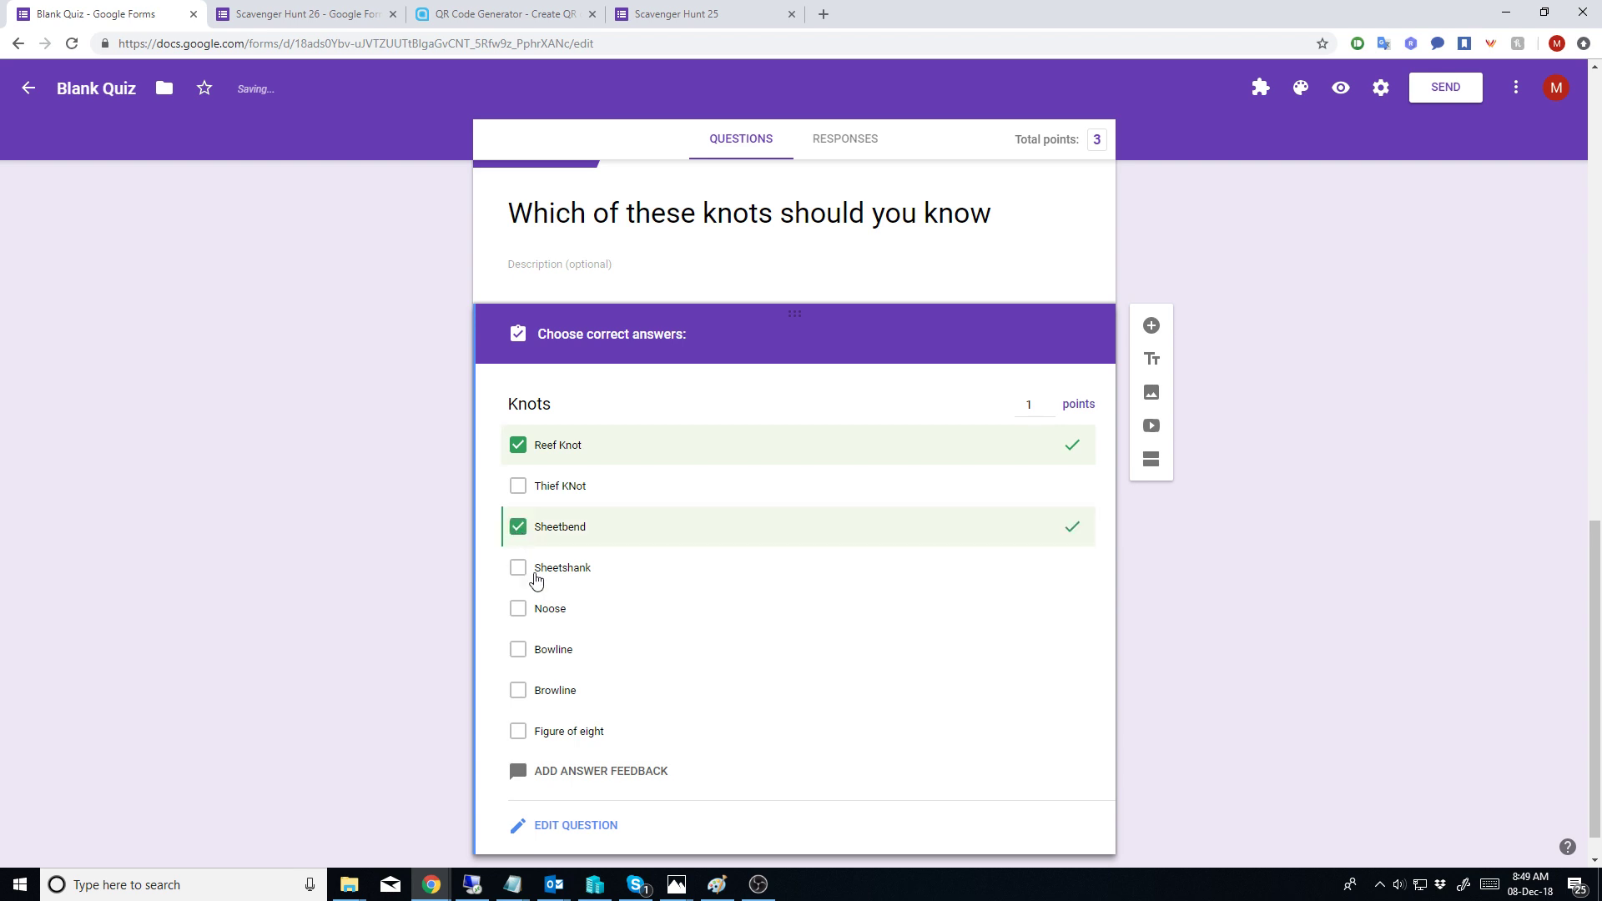
pyautogui.click(517, 651)
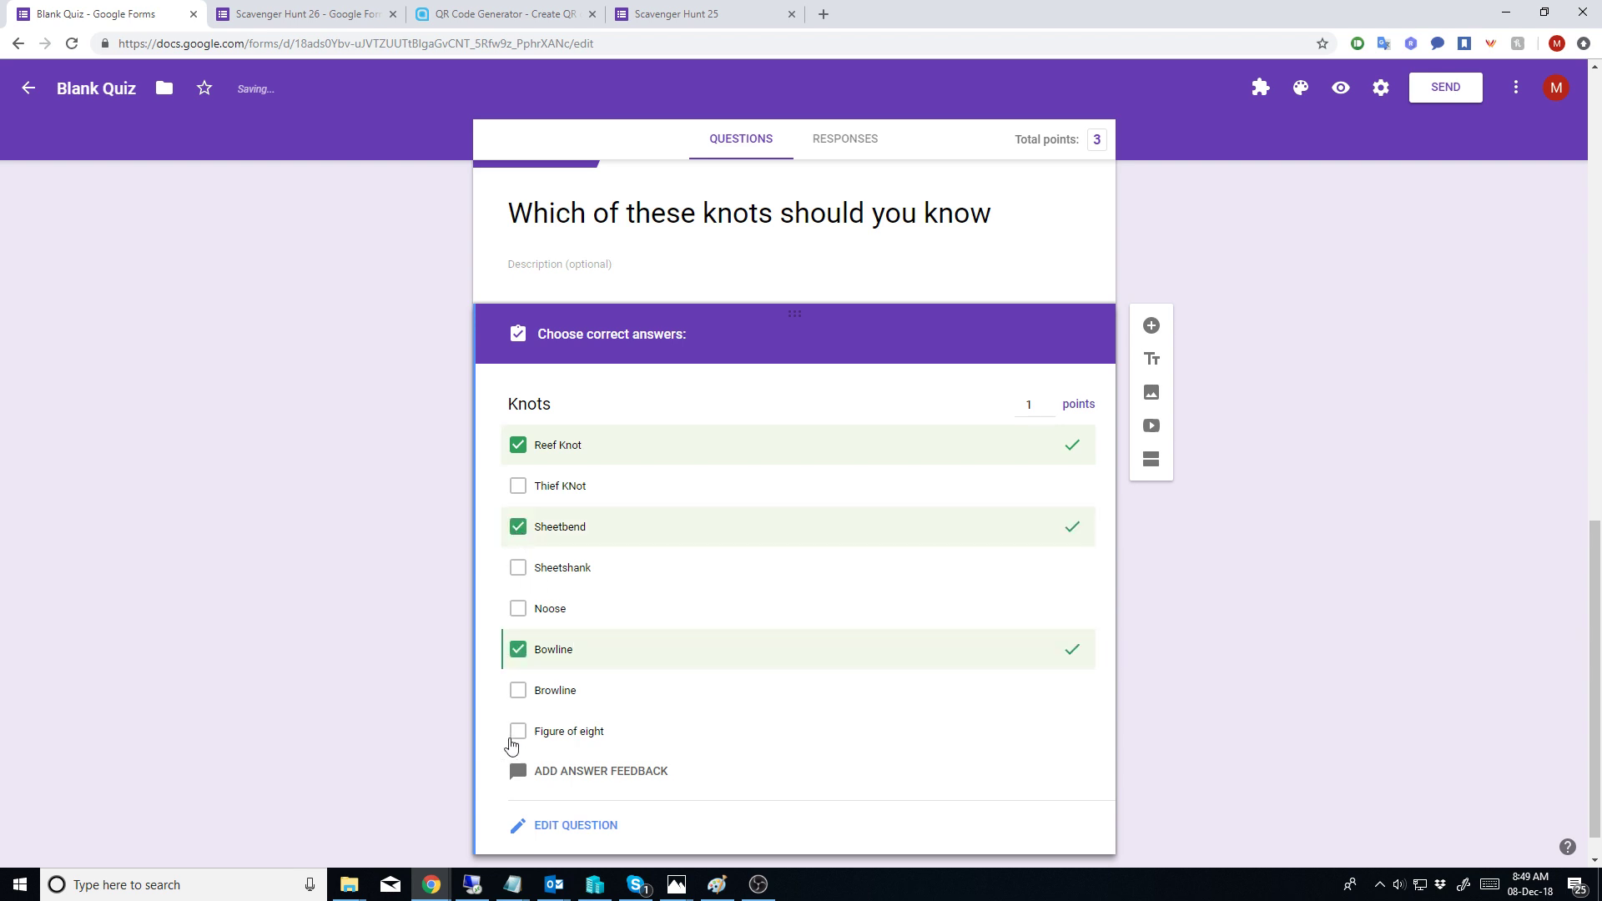
pyautogui.click(515, 743)
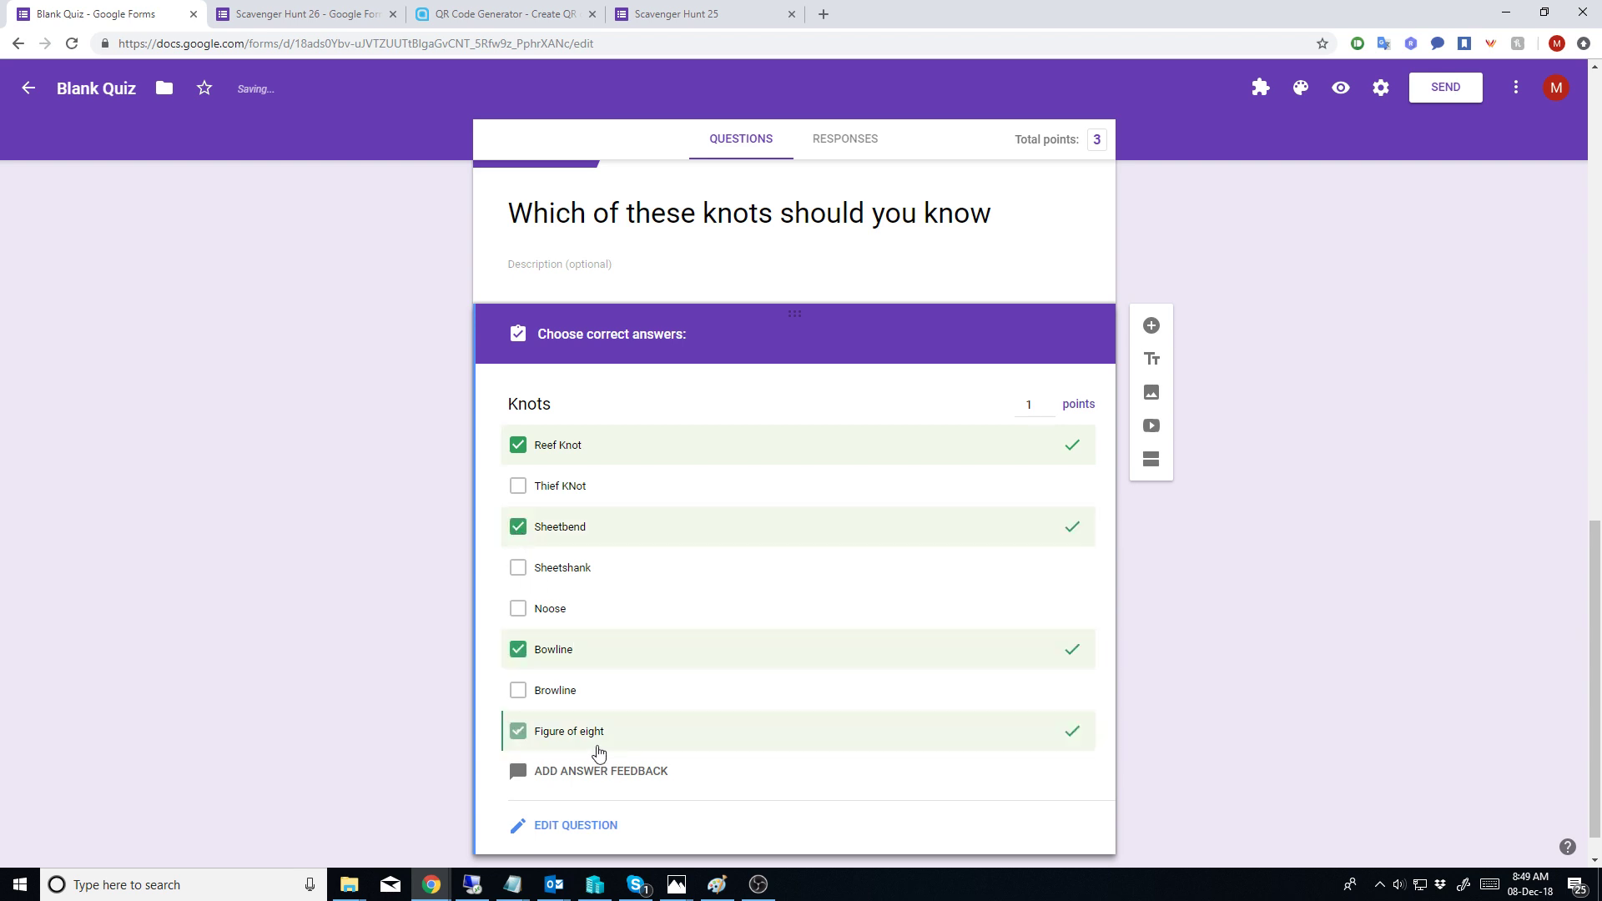
pyautogui.click(565, 826)
pyautogui.scroll(8, 857, 693)
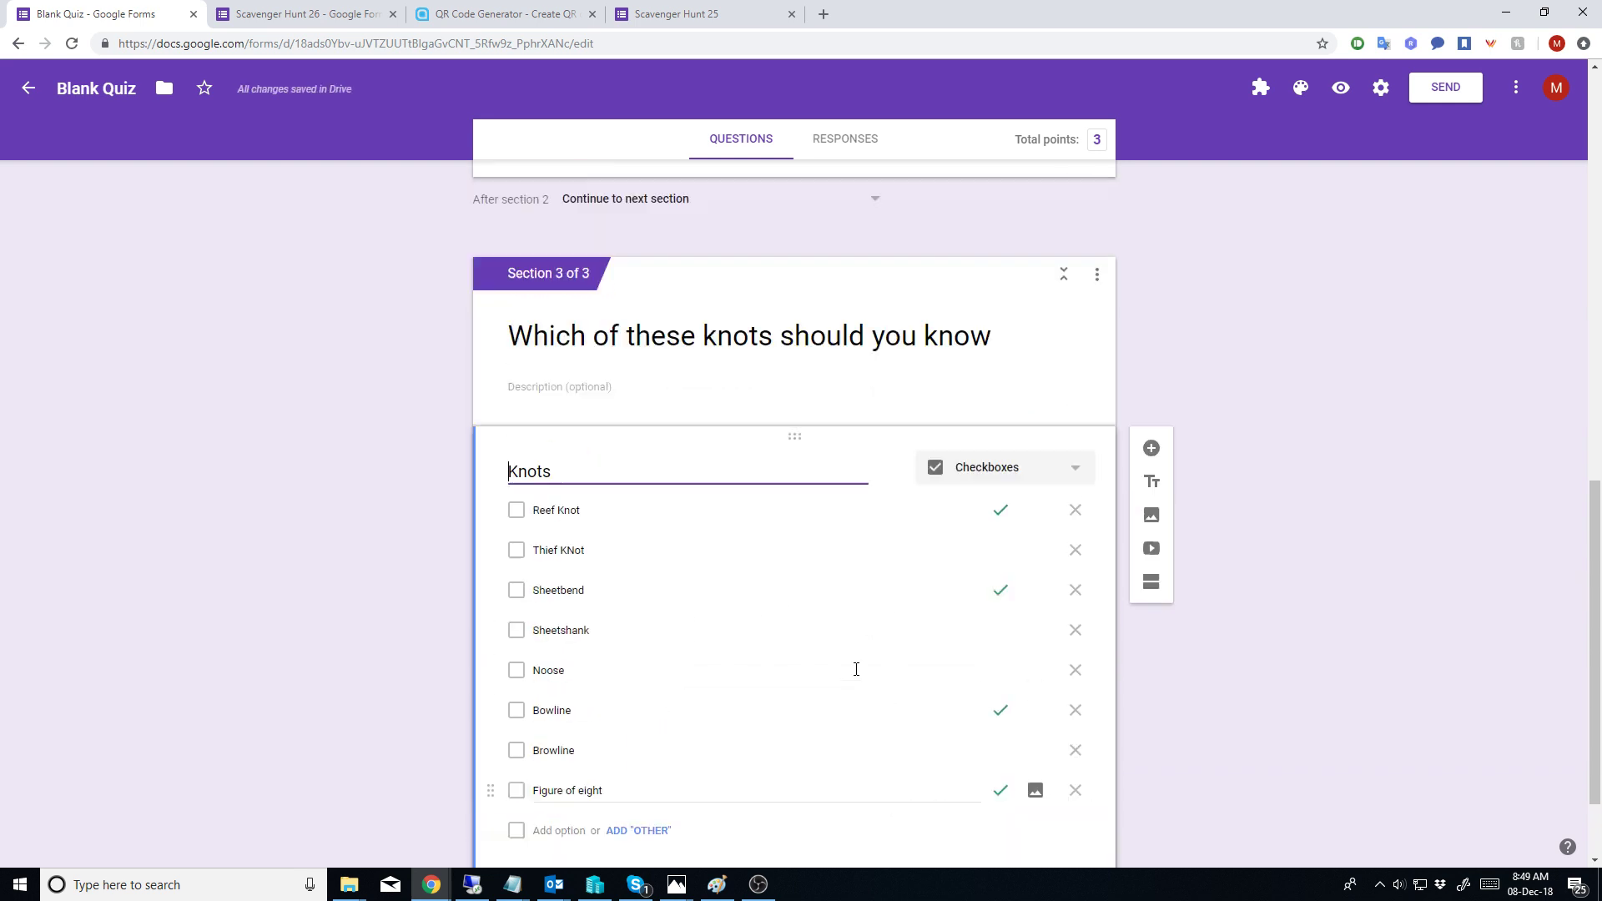
pyautogui.scroll(6, 857, 676)
pyautogui.scroll(-14, 857, 676)
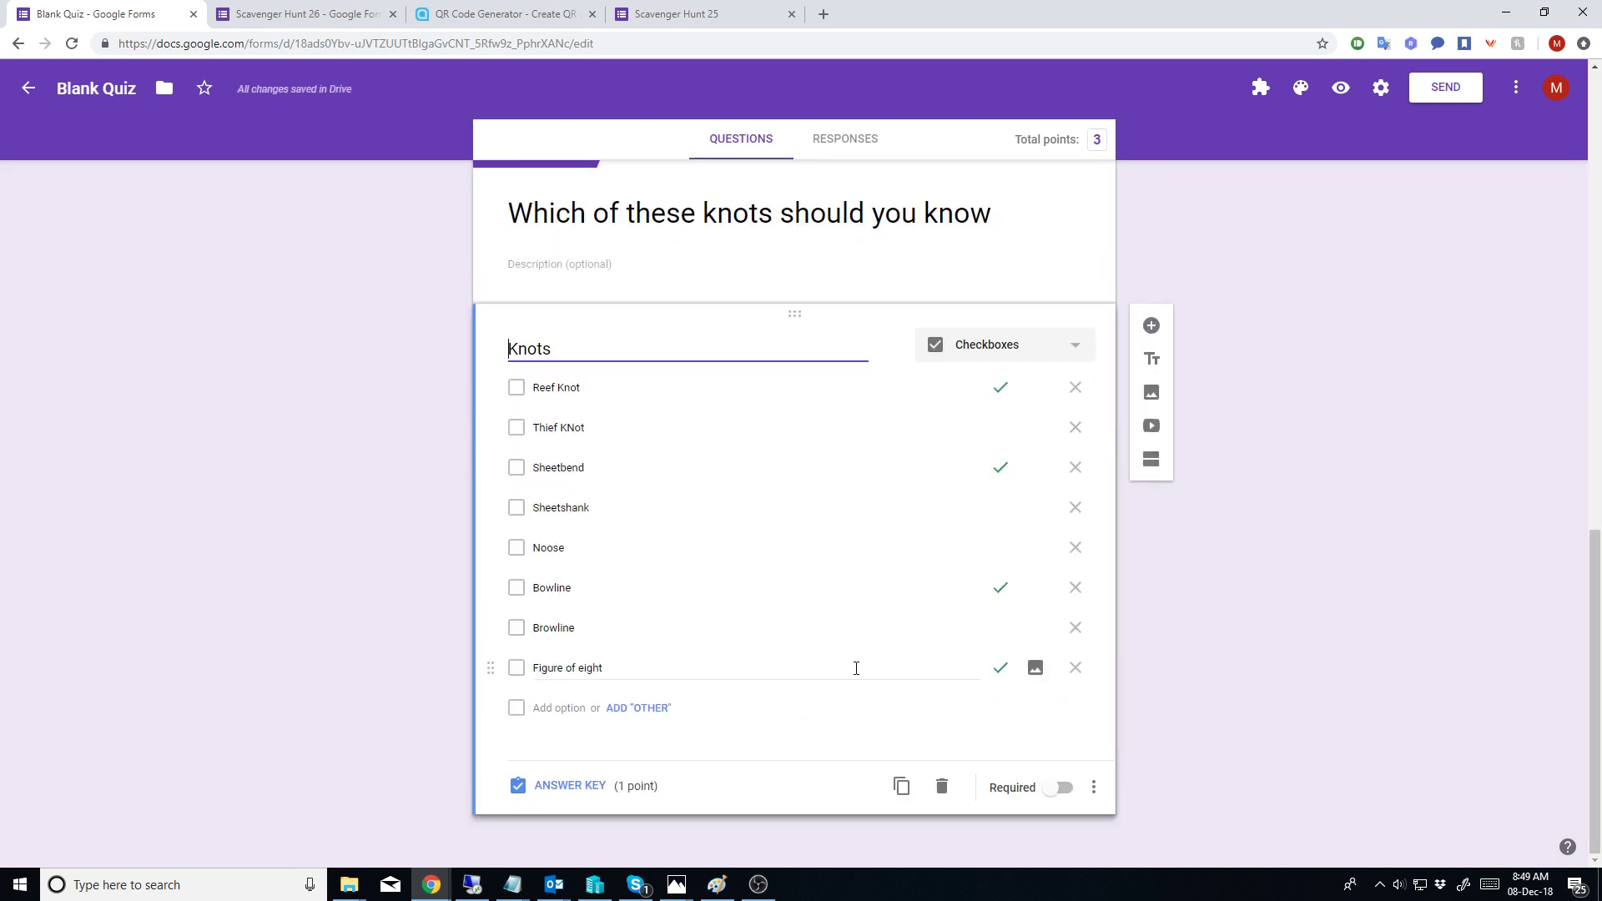
# Step: Copy the quiz's share link and open the live form in a new tab
pyautogui.click(1441, 89)
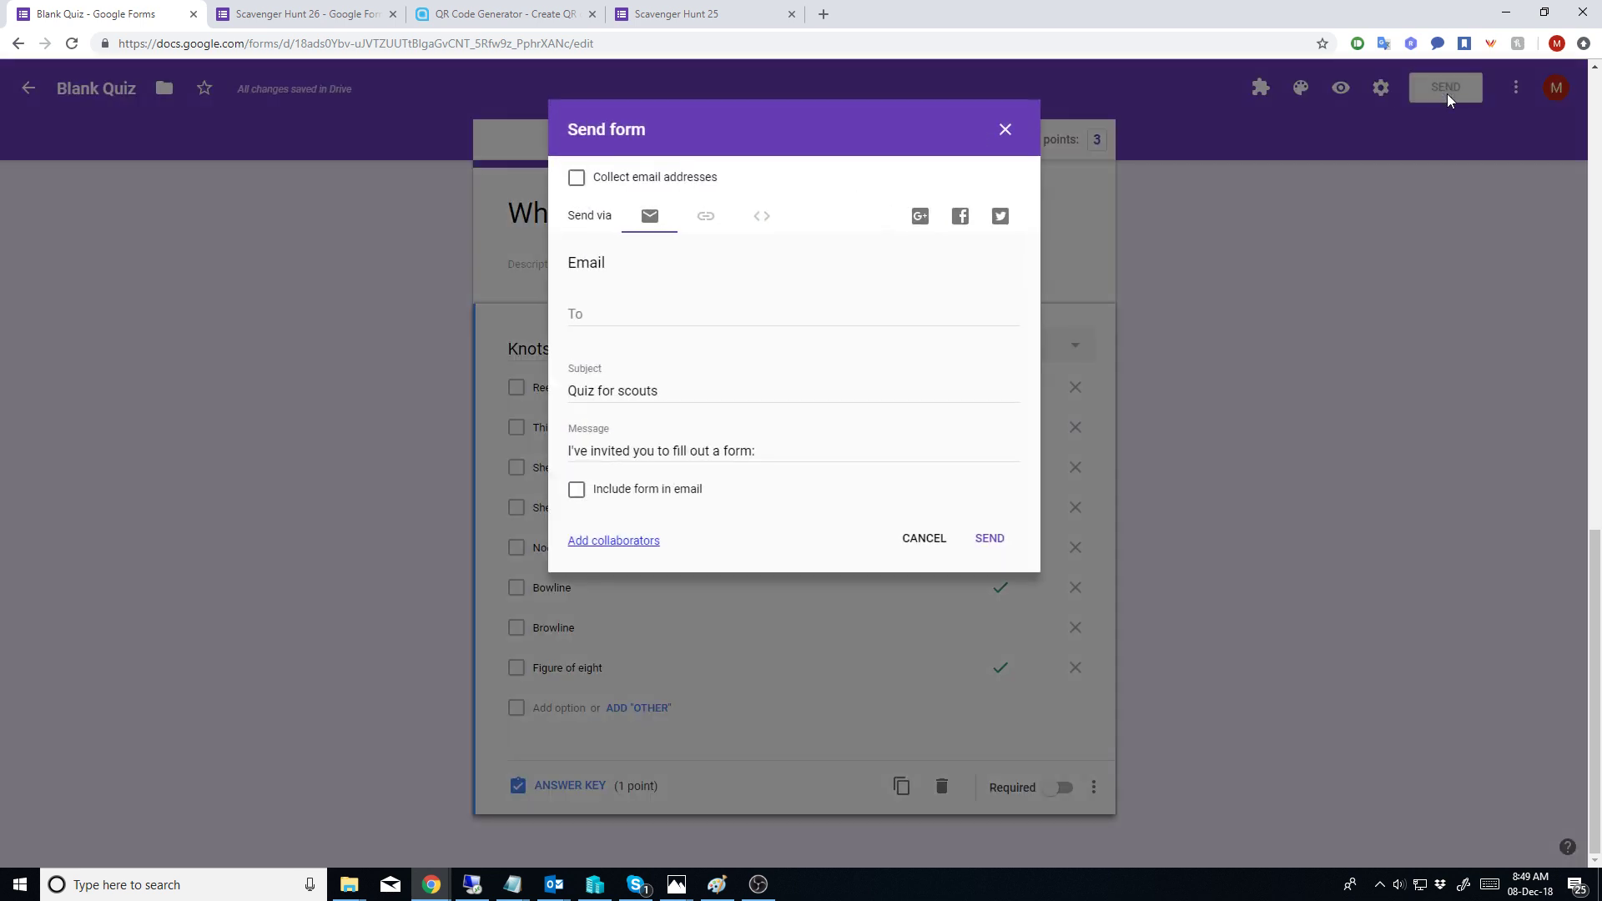
pyautogui.click(705, 216)
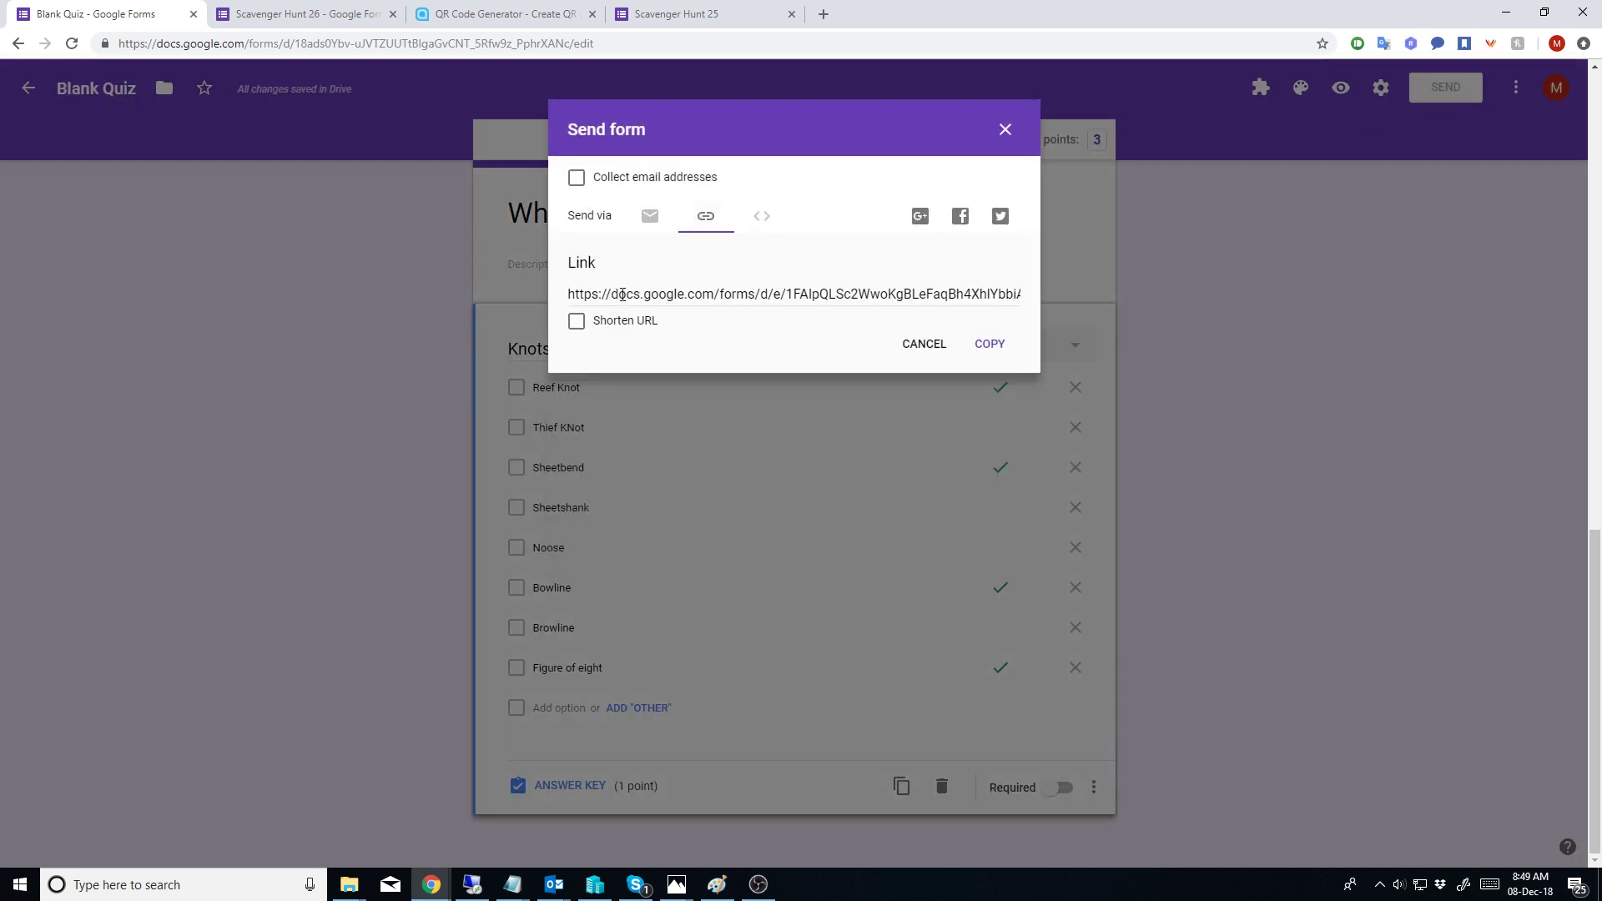
pyautogui.hotkey('ctrl', 'c')
pyautogui.click(824, 14)
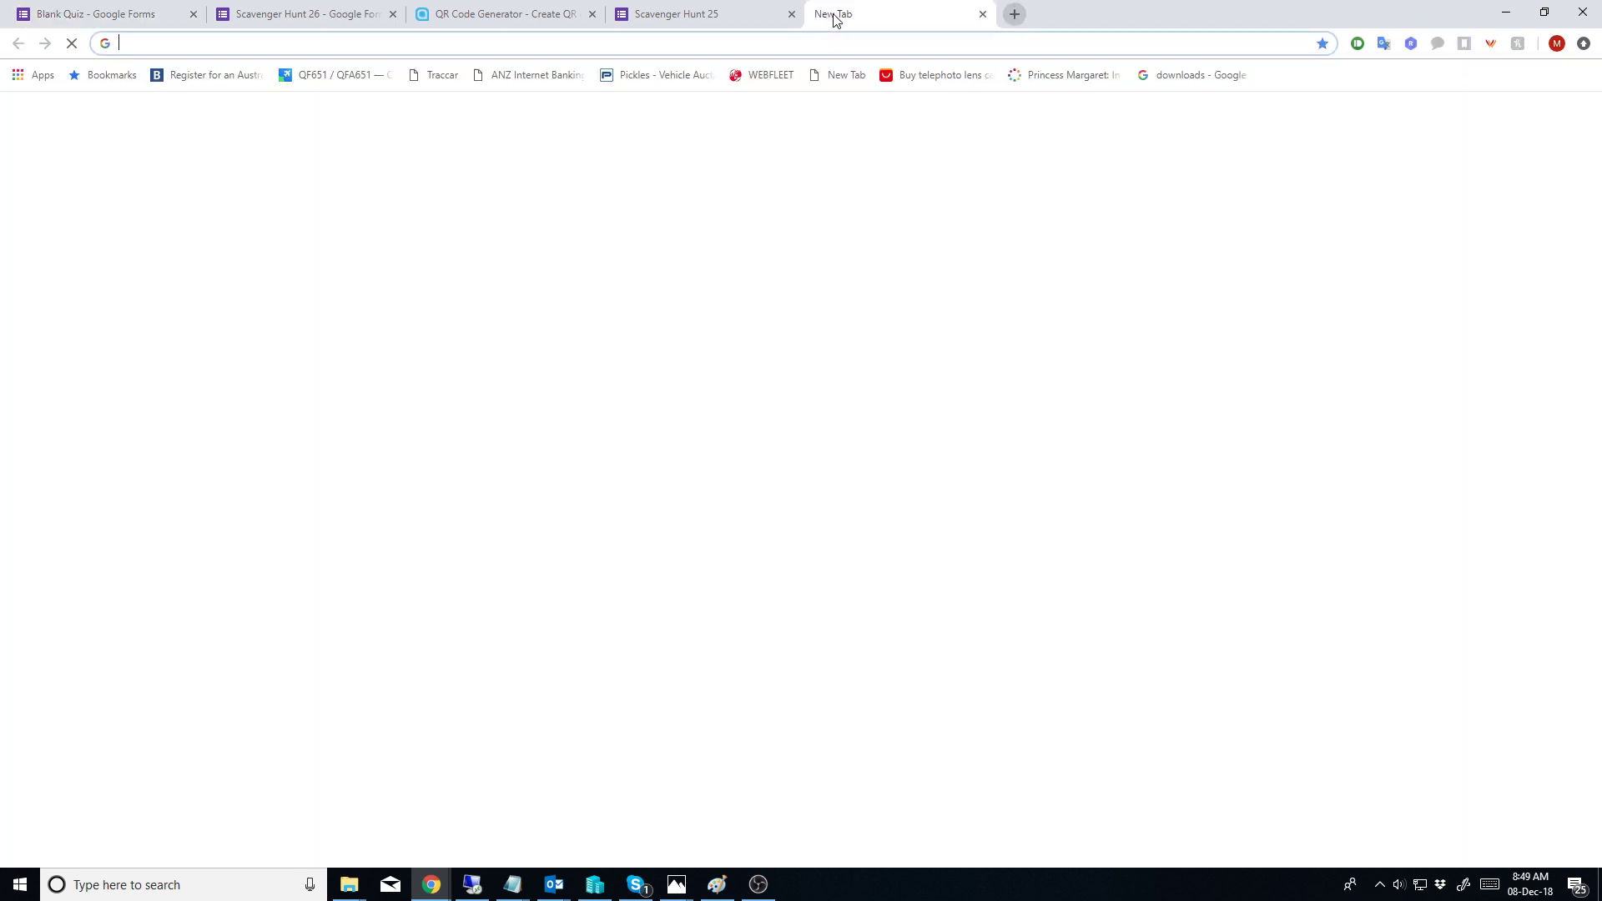
pyautogui.hotkey('ctrl', 'v')
pyautogui.press('Return')
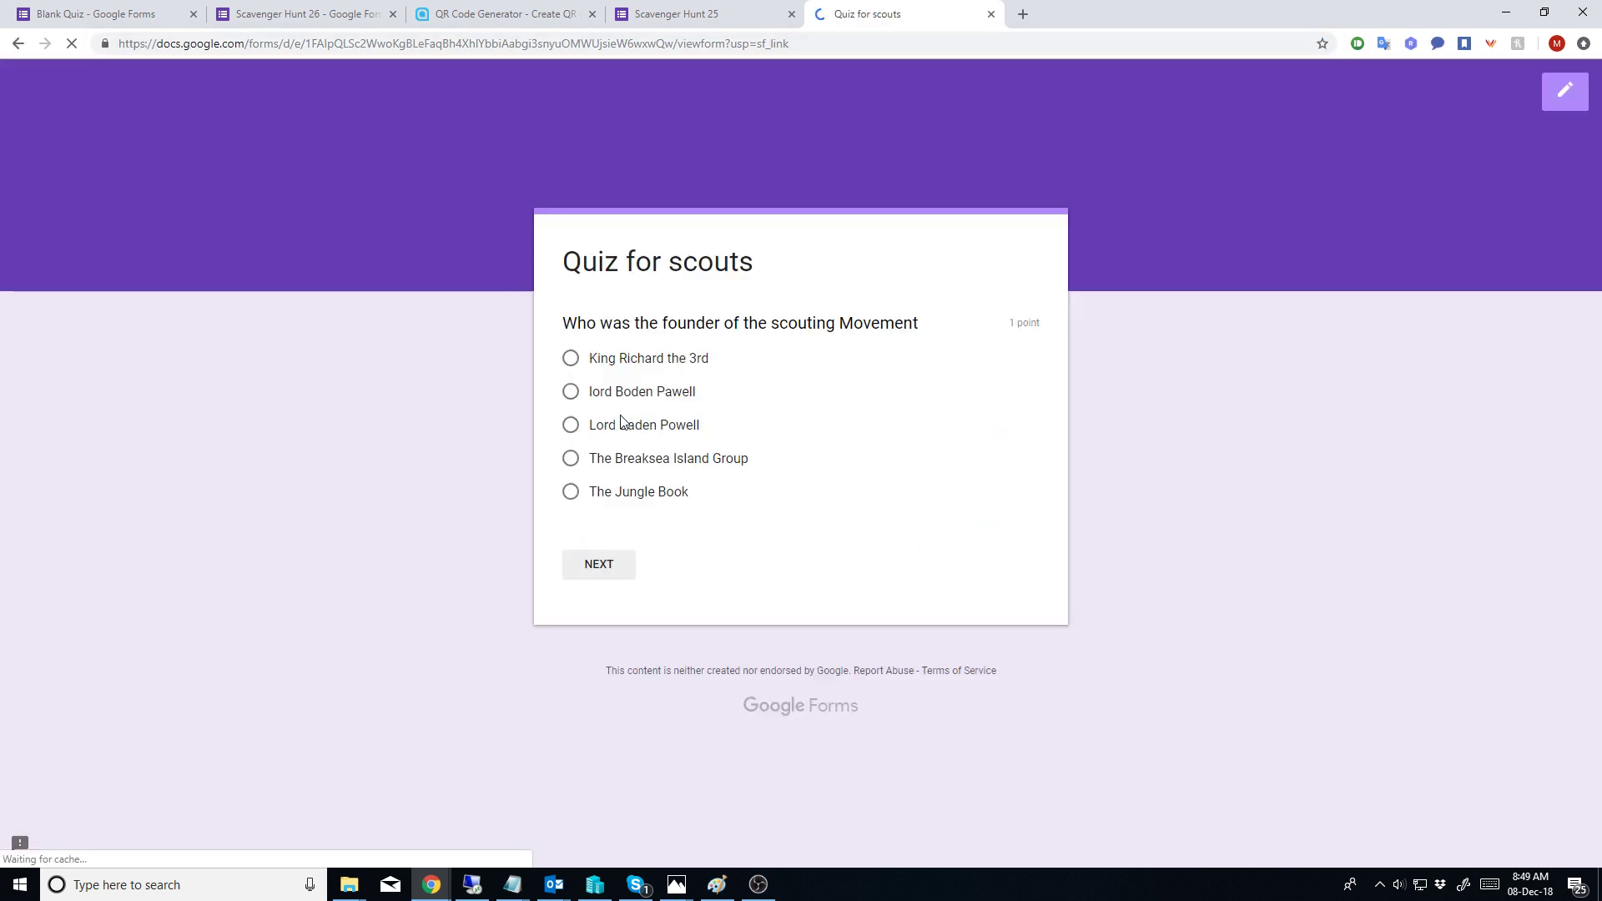
# Step: Answer Lord Baden Powell, Breaksea Island, and Reef Knot, Sheetbend, Bowline, Figure of eight, then submit
pyautogui.click(570, 425)
pyautogui.click(601, 568)
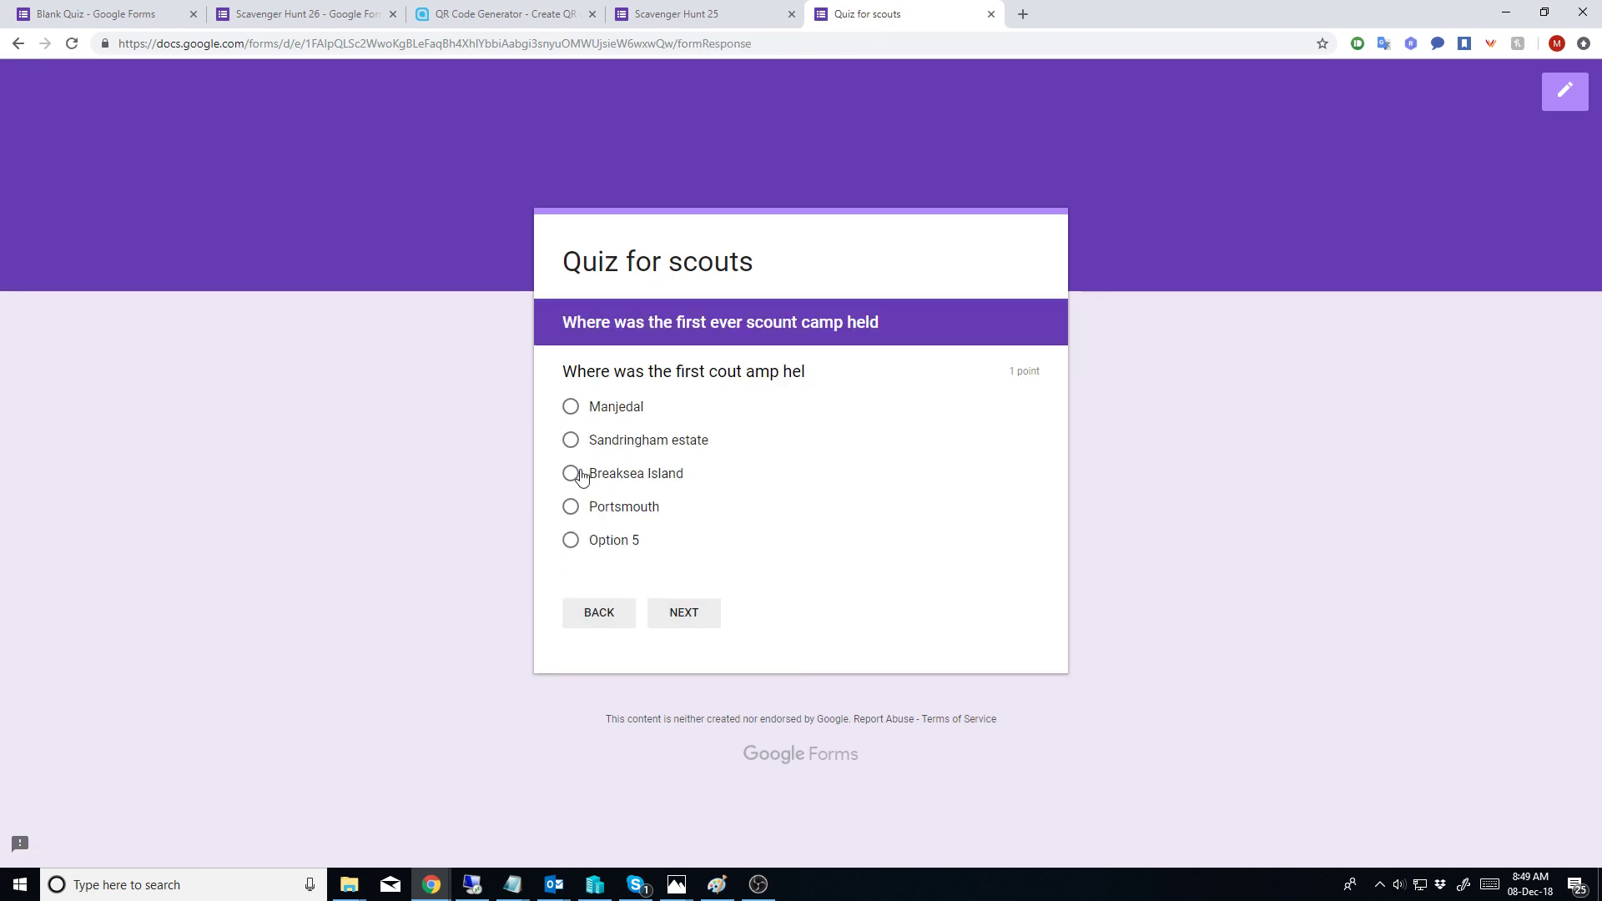
pyautogui.click(576, 474)
pyautogui.click(695, 618)
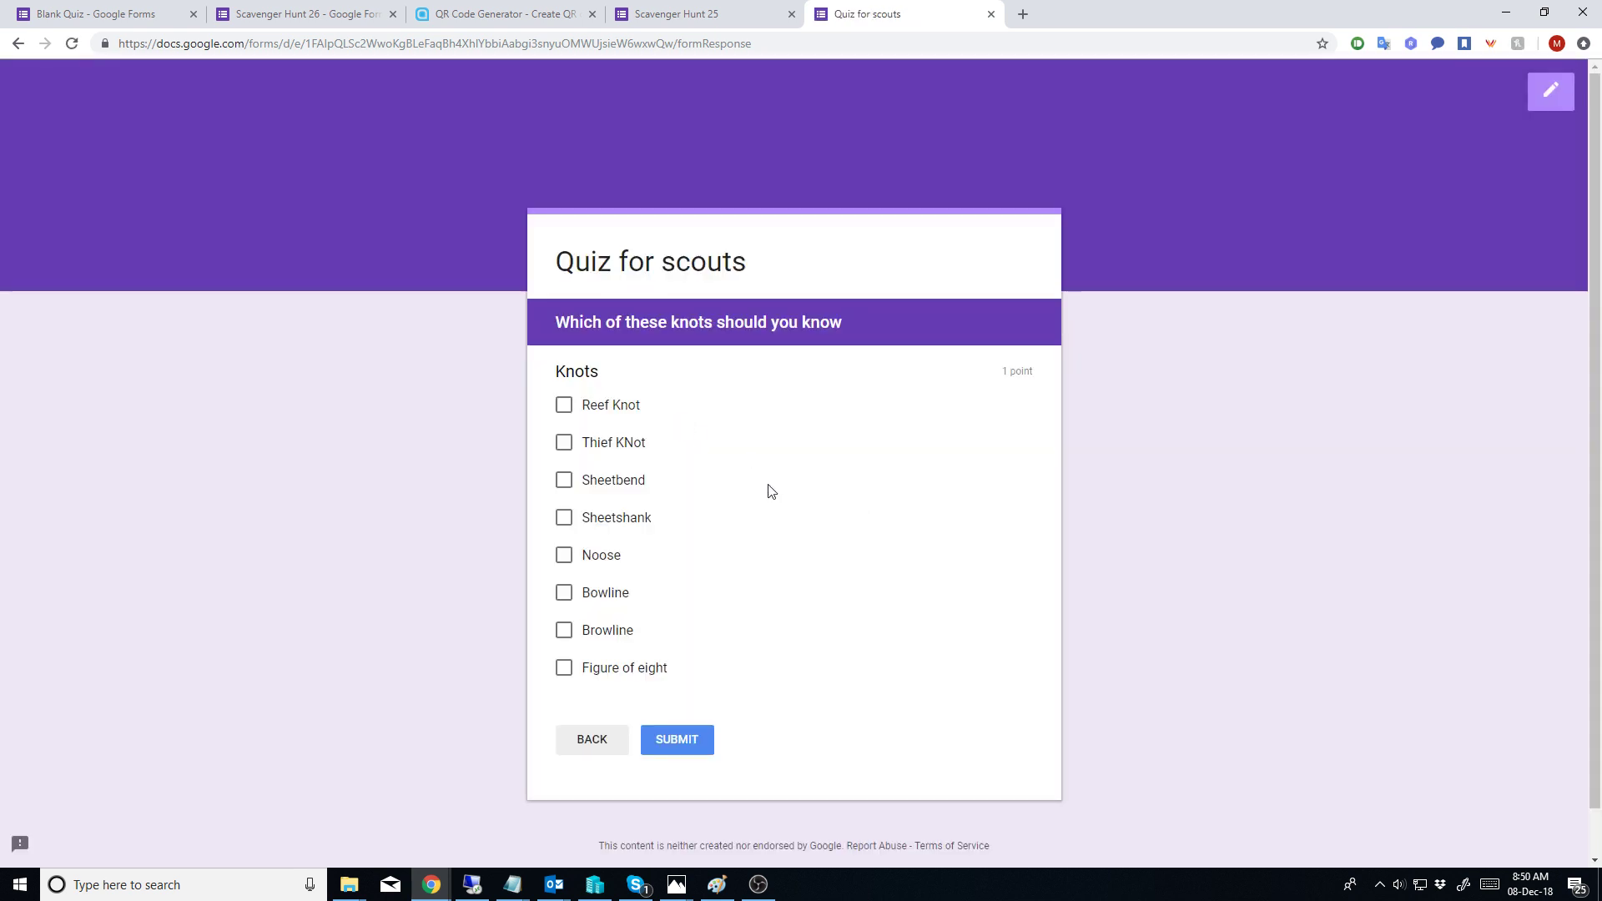
pyautogui.click(564, 406)
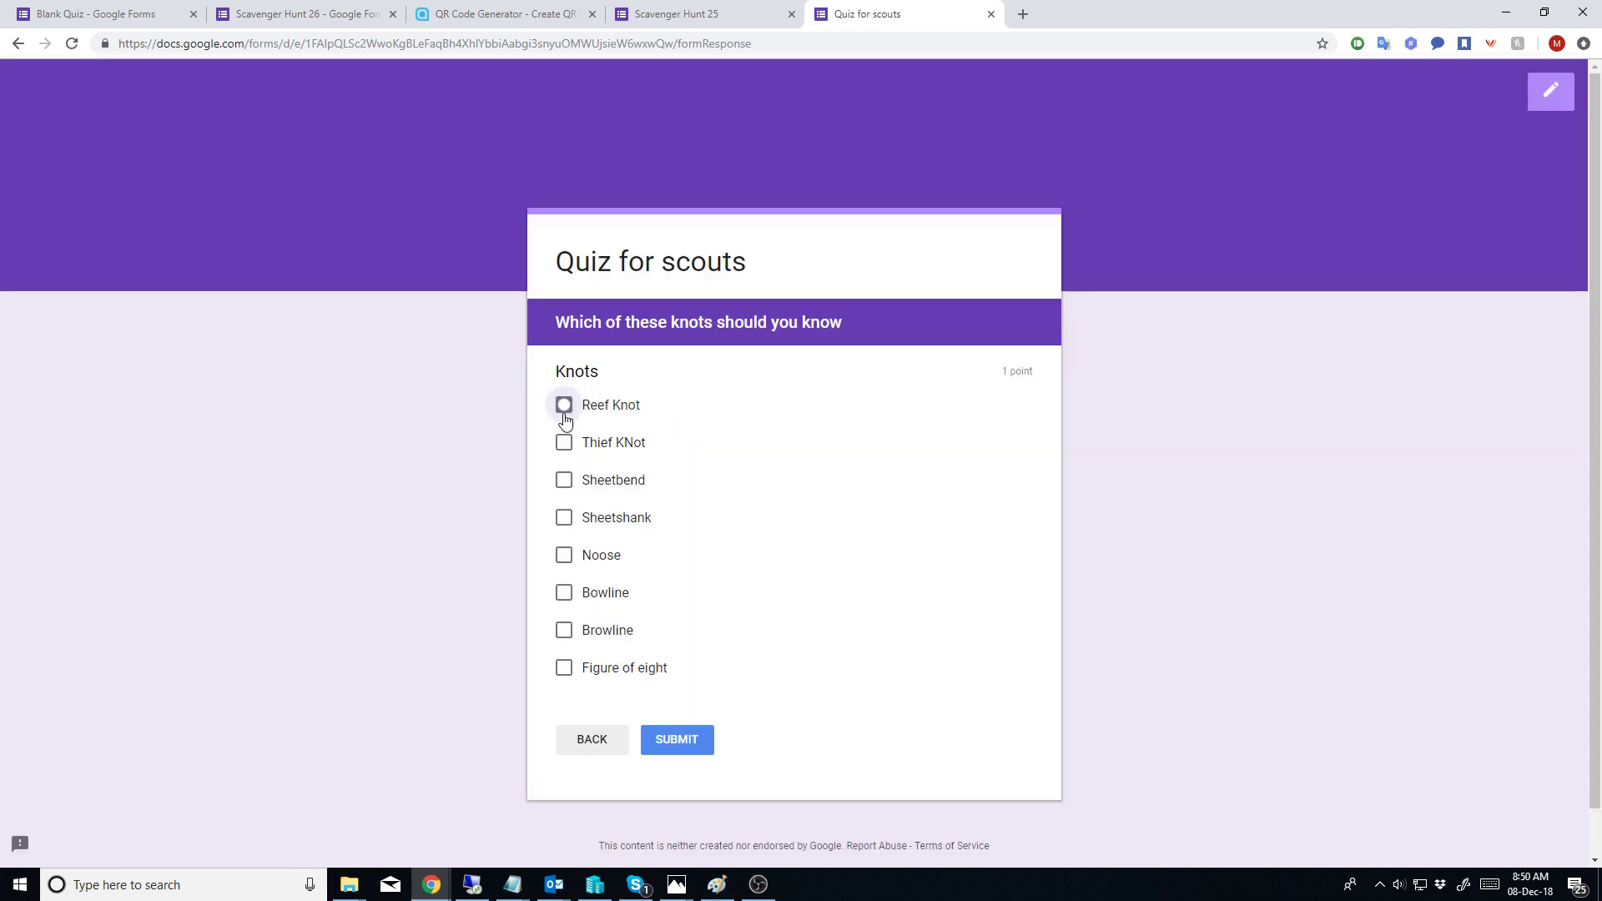
pyautogui.click(564, 482)
pyautogui.click(567, 599)
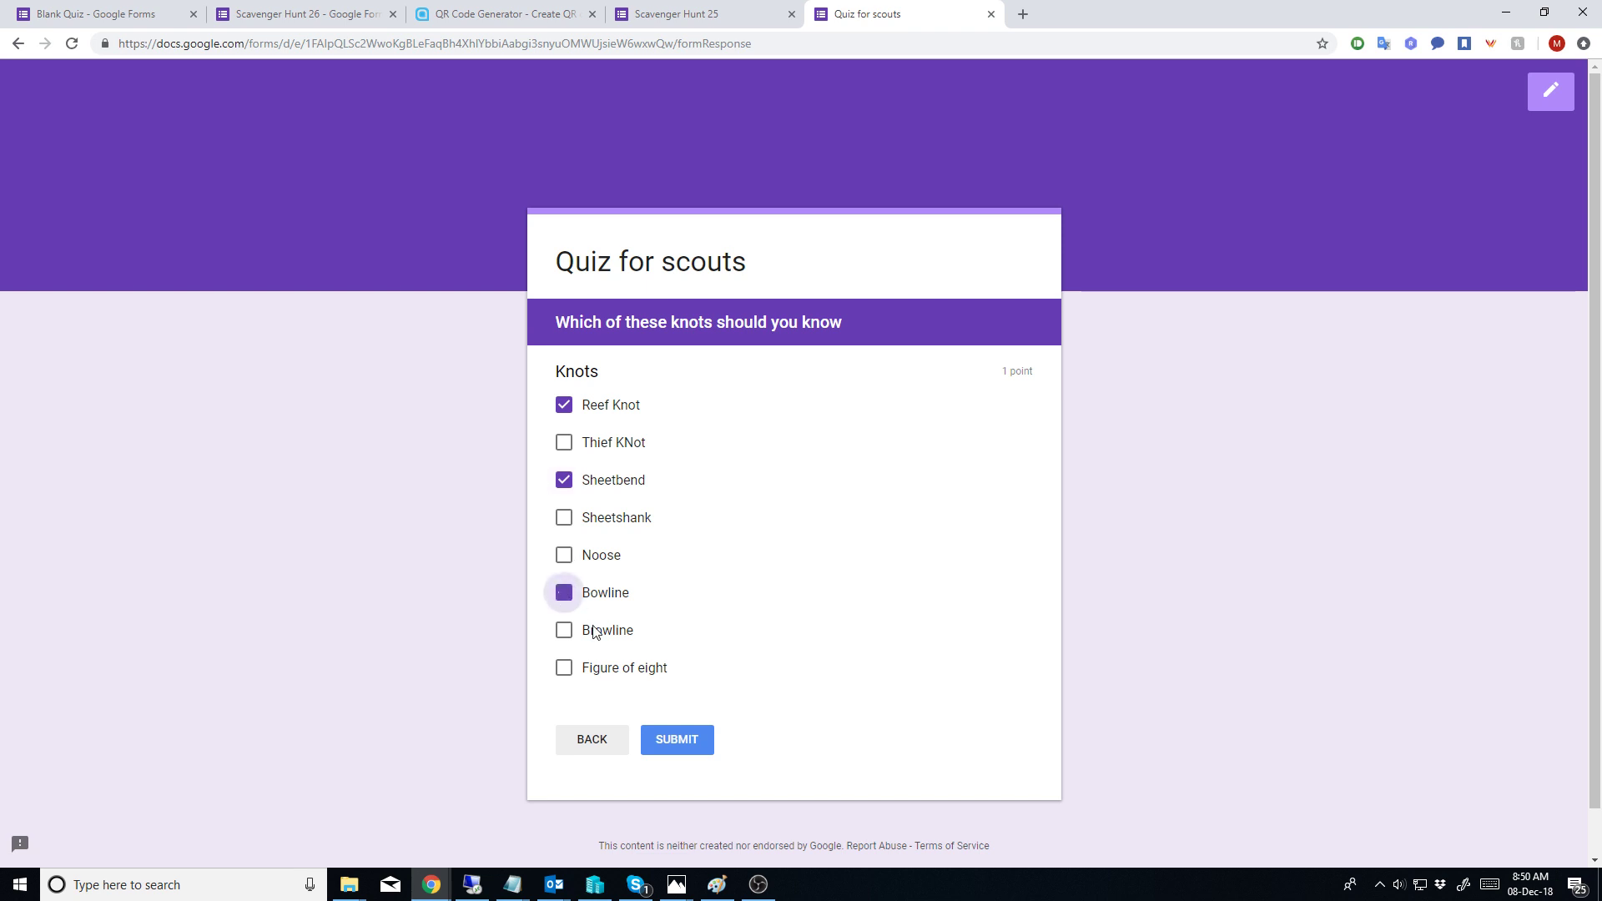
pyautogui.click(564, 667)
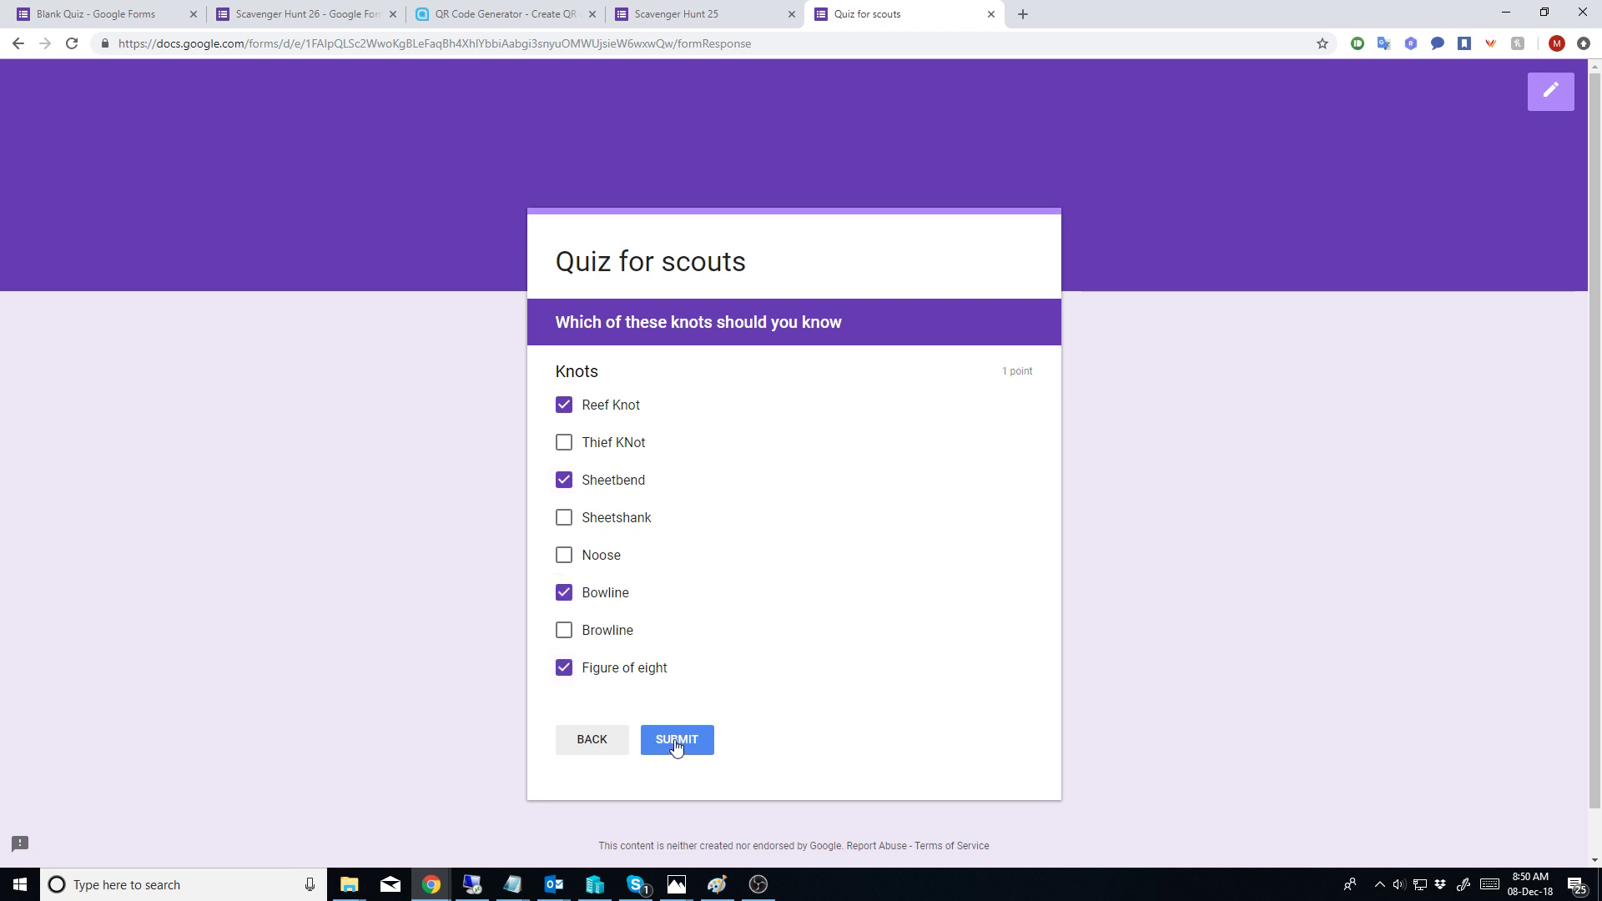
pyautogui.click(674, 739)
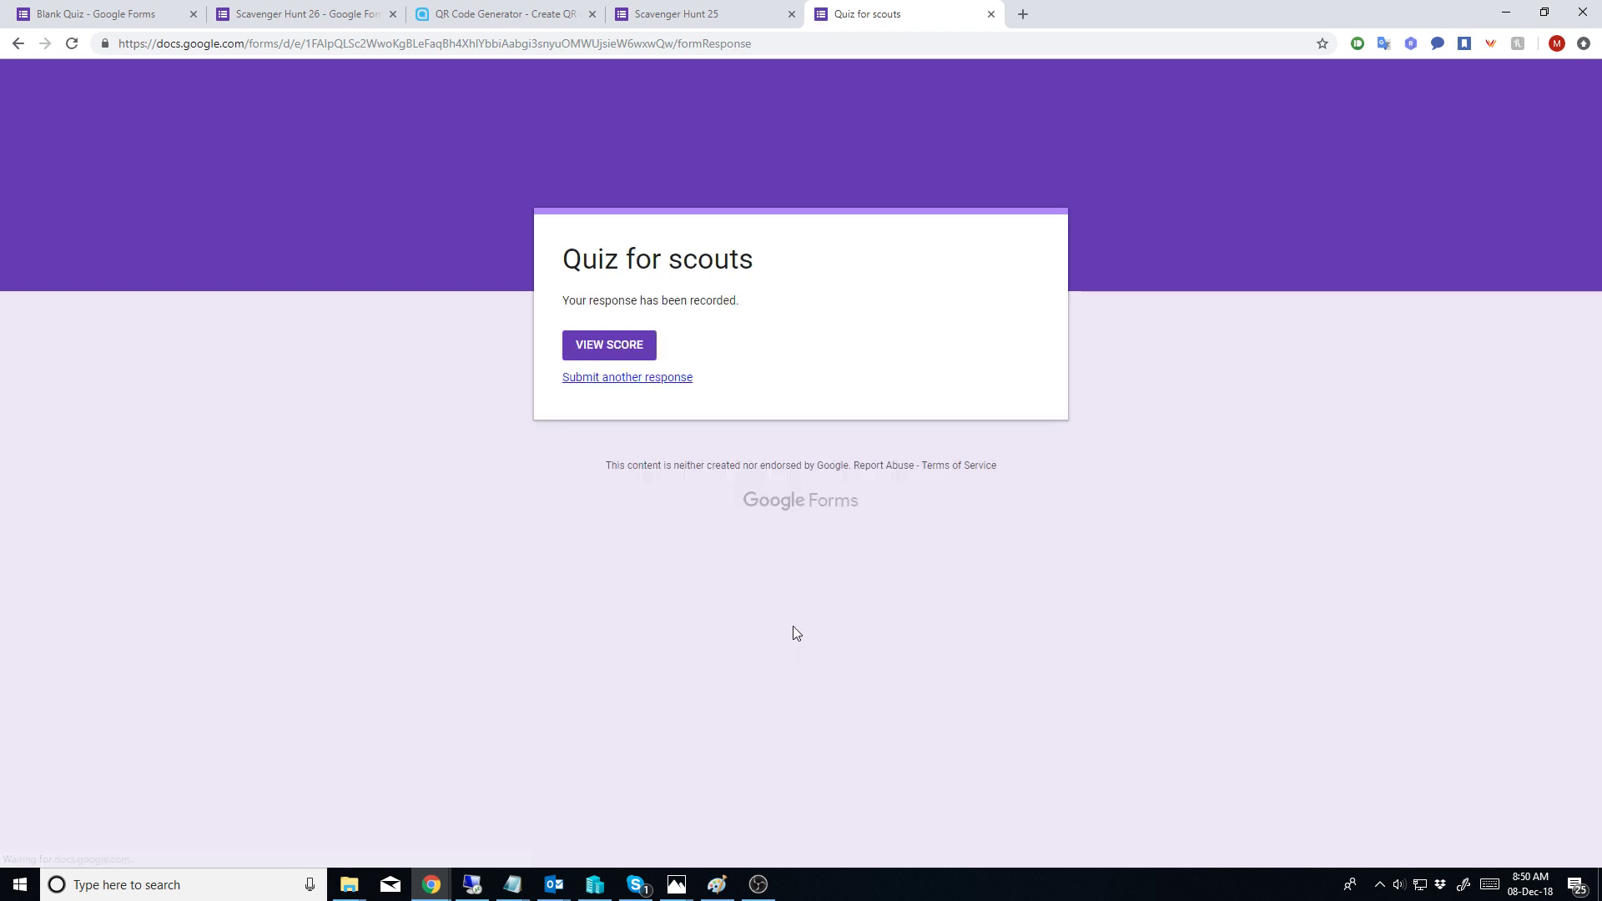
# Step: Review the quiz's 3/3 score, return to the Blank Quiz tab and open a new browser tab
pyautogui.click(621, 347)
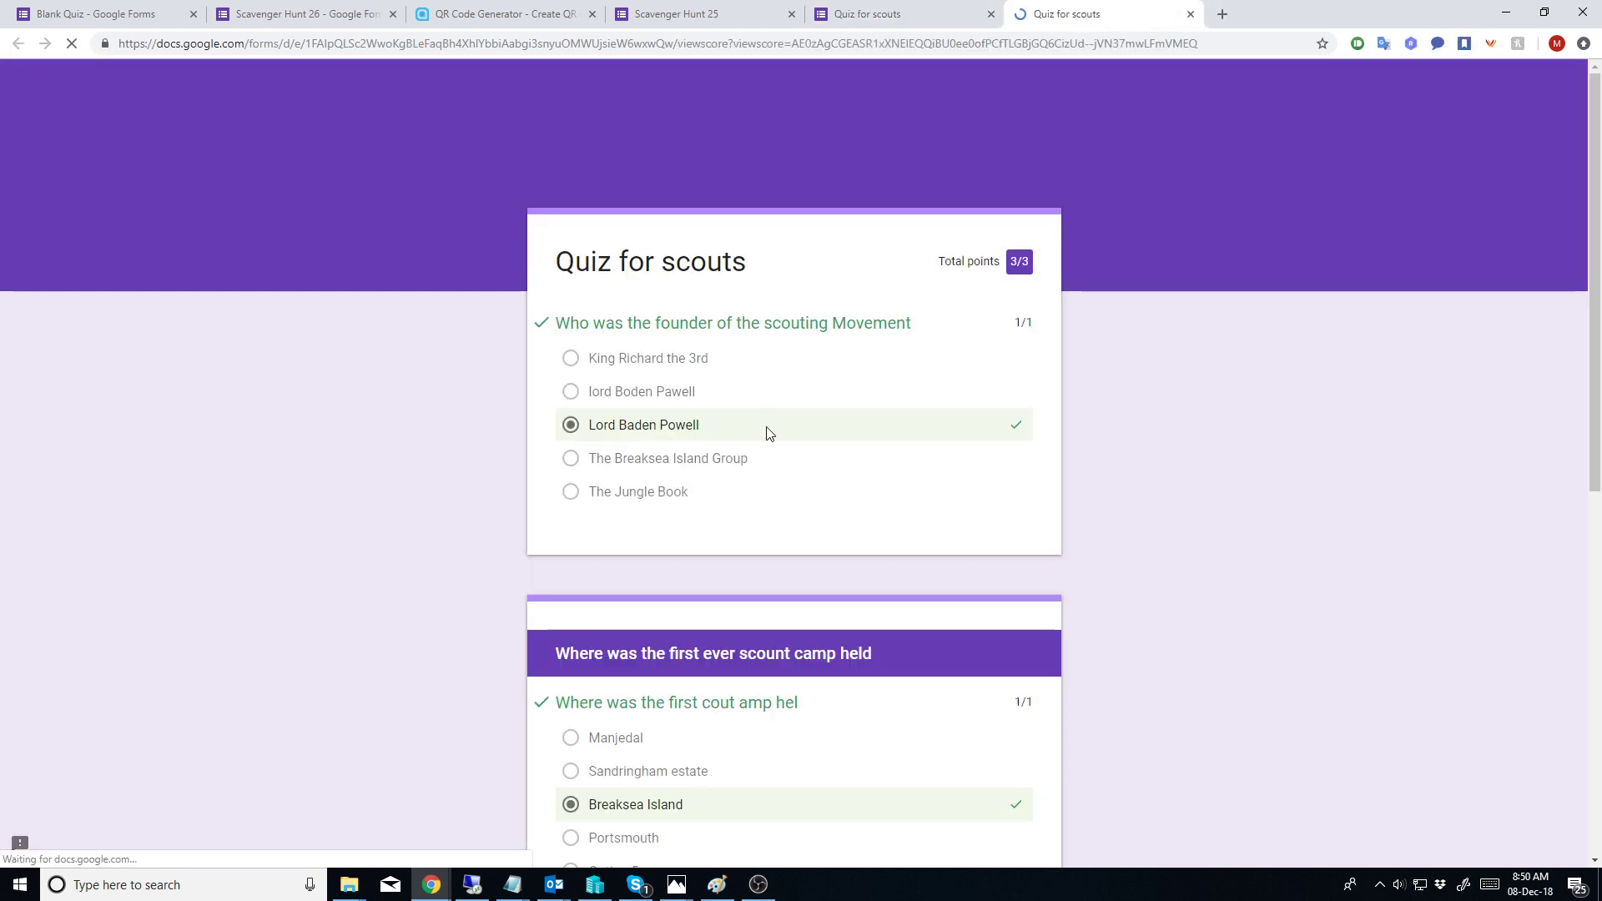
pyautogui.scroll(-8, 784, 468)
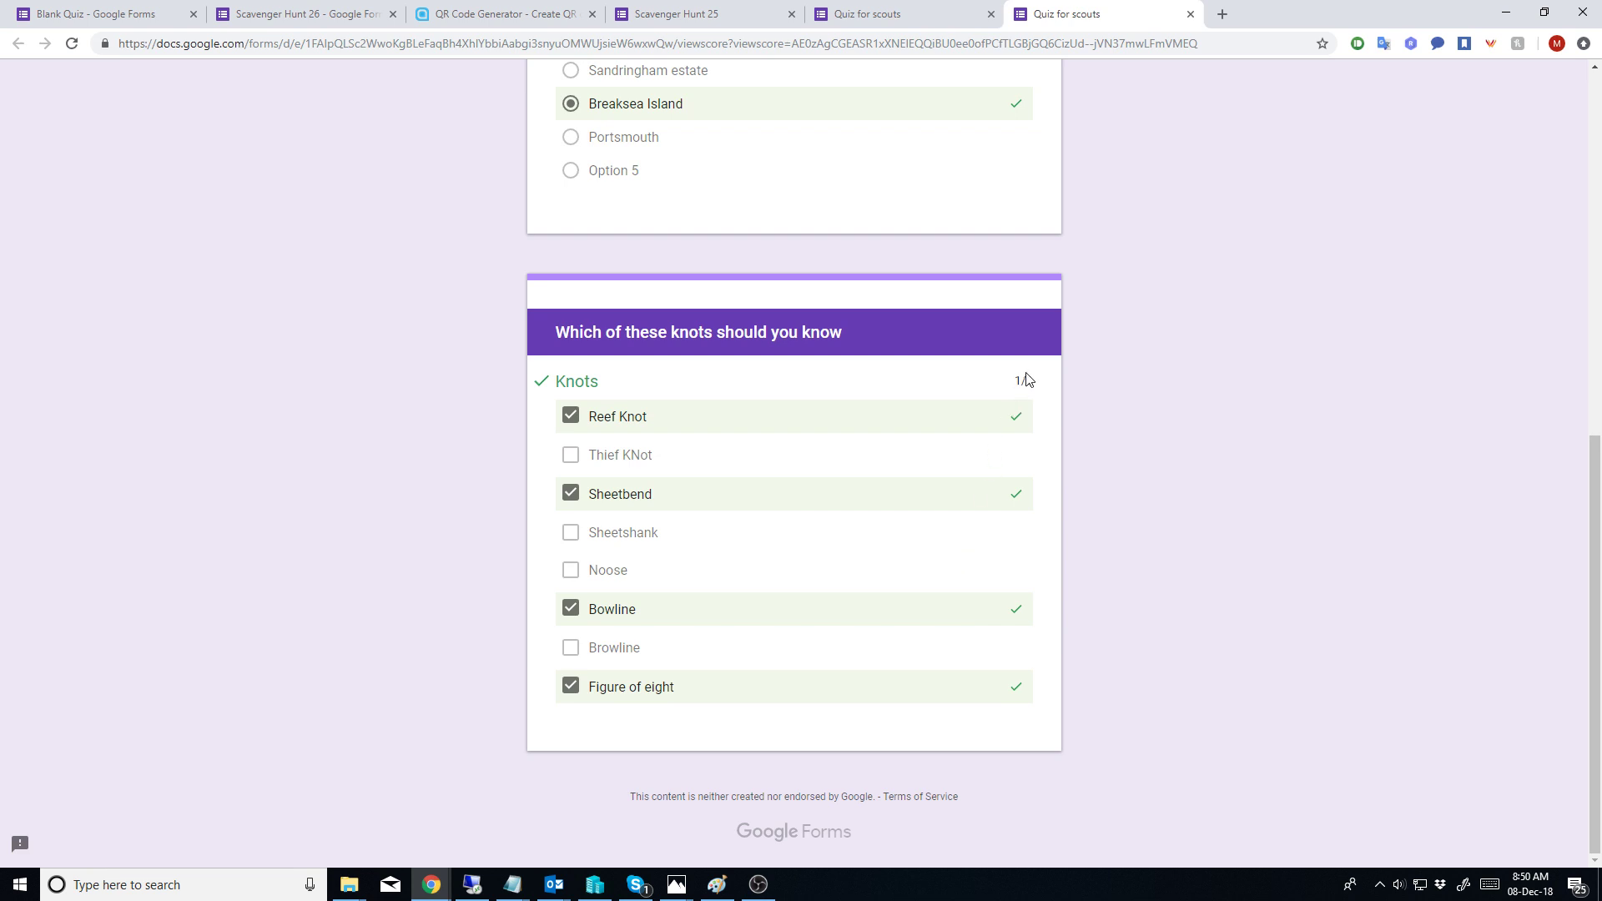
pyautogui.scroll(1, 689, 423)
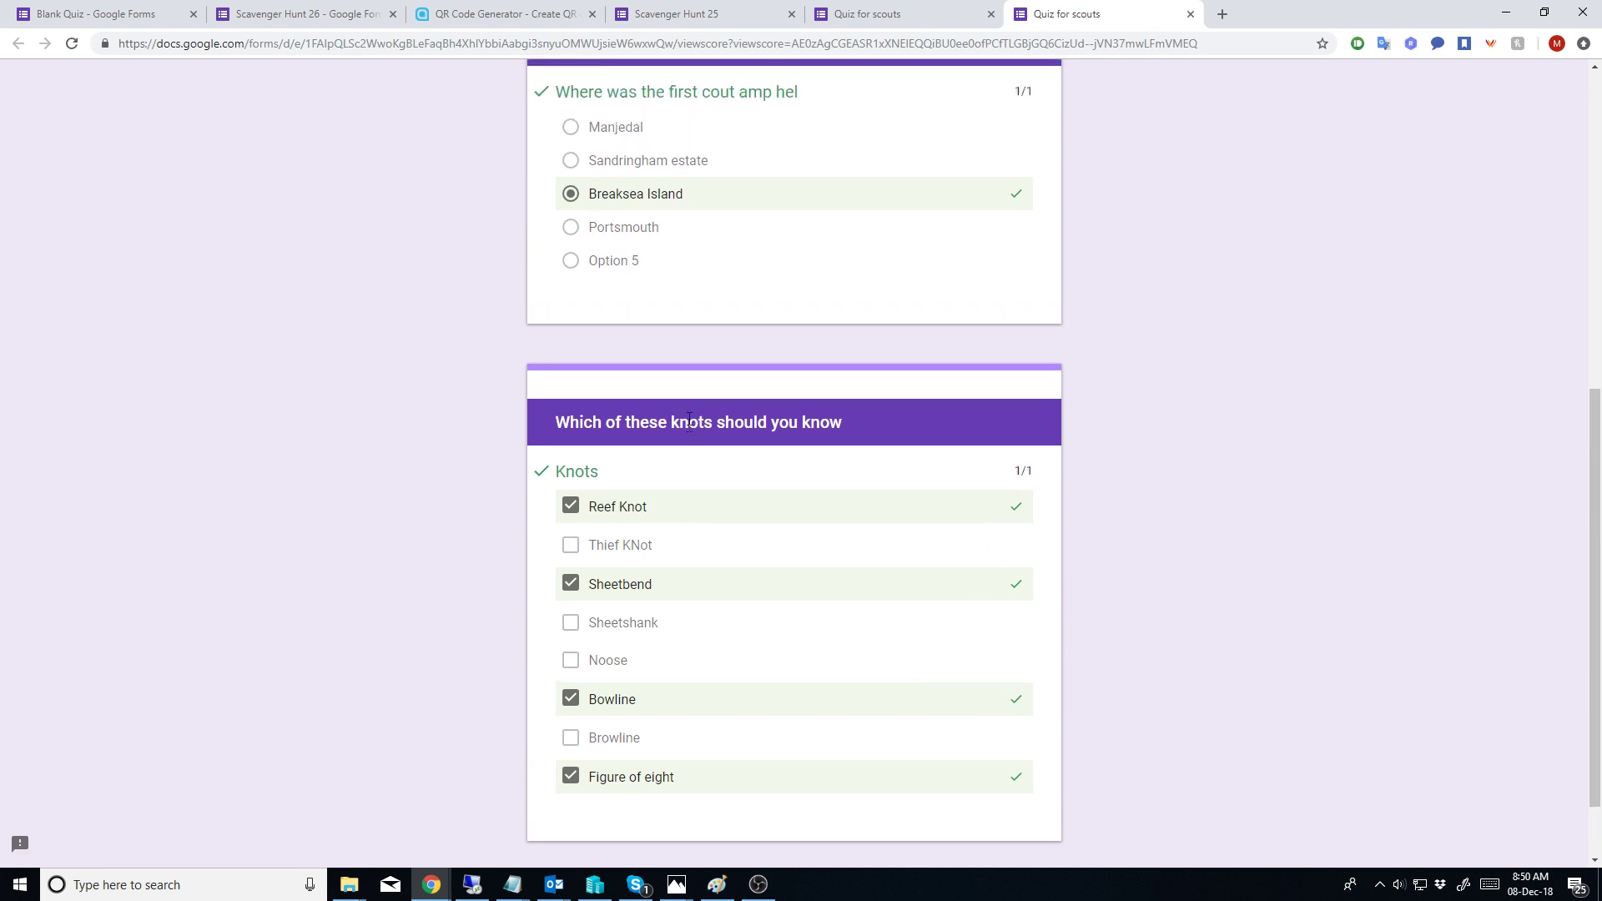
pyautogui.scroll(-1, 689, 423)
pyautogui.scroll(8, 689, 424)
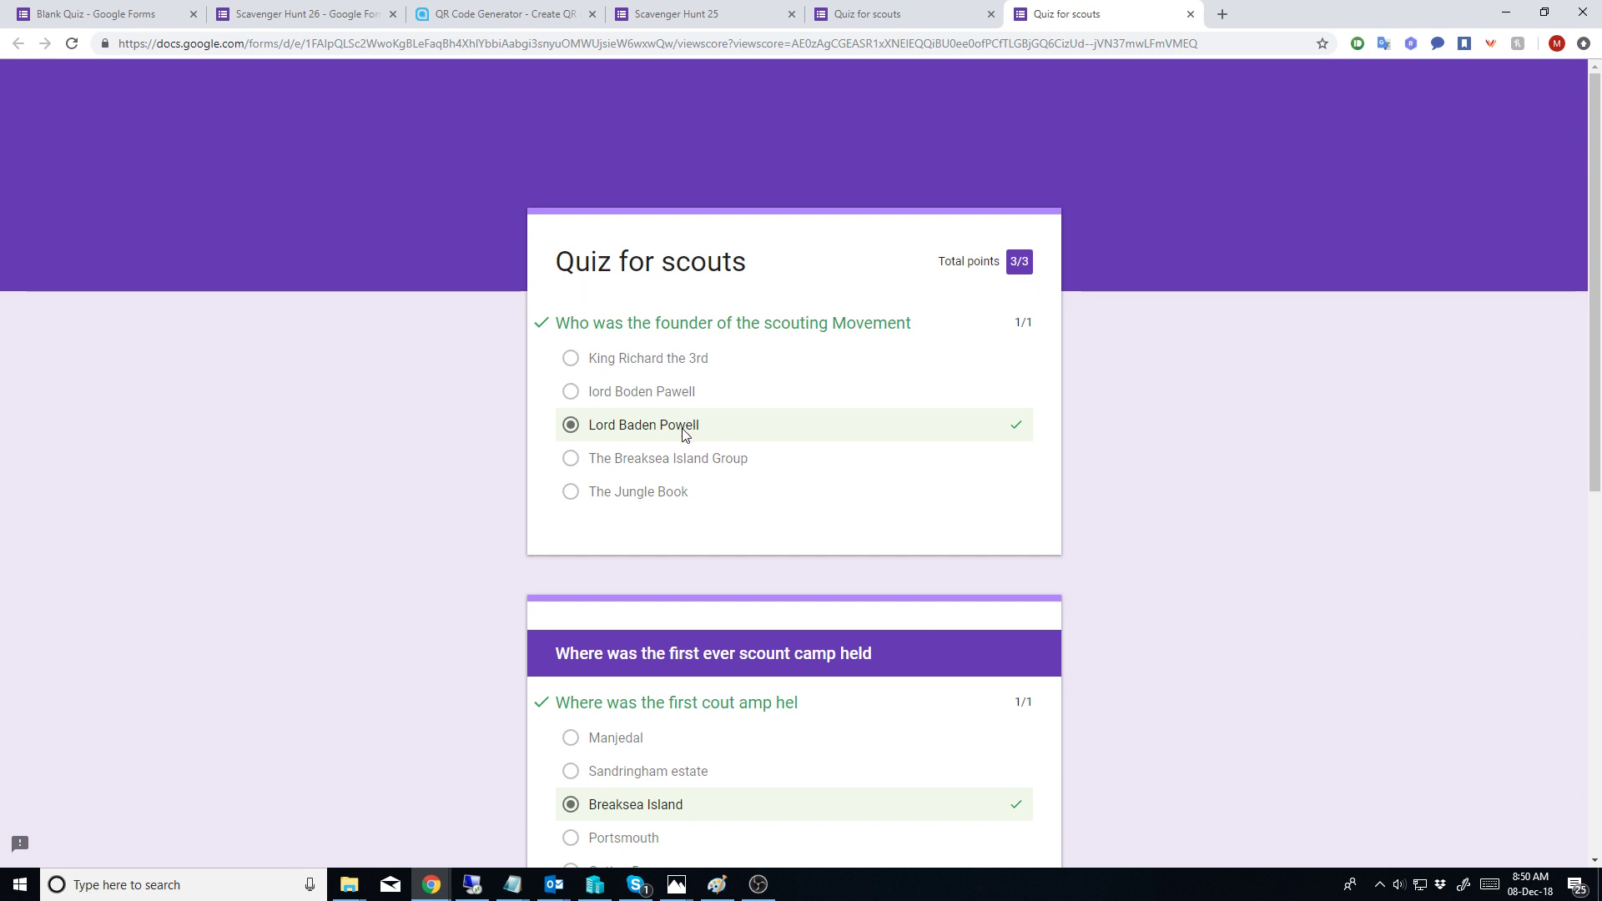
pyautogui.scroll(-12, 683, 428)
pyautogui.scroll(12, 682, 428)
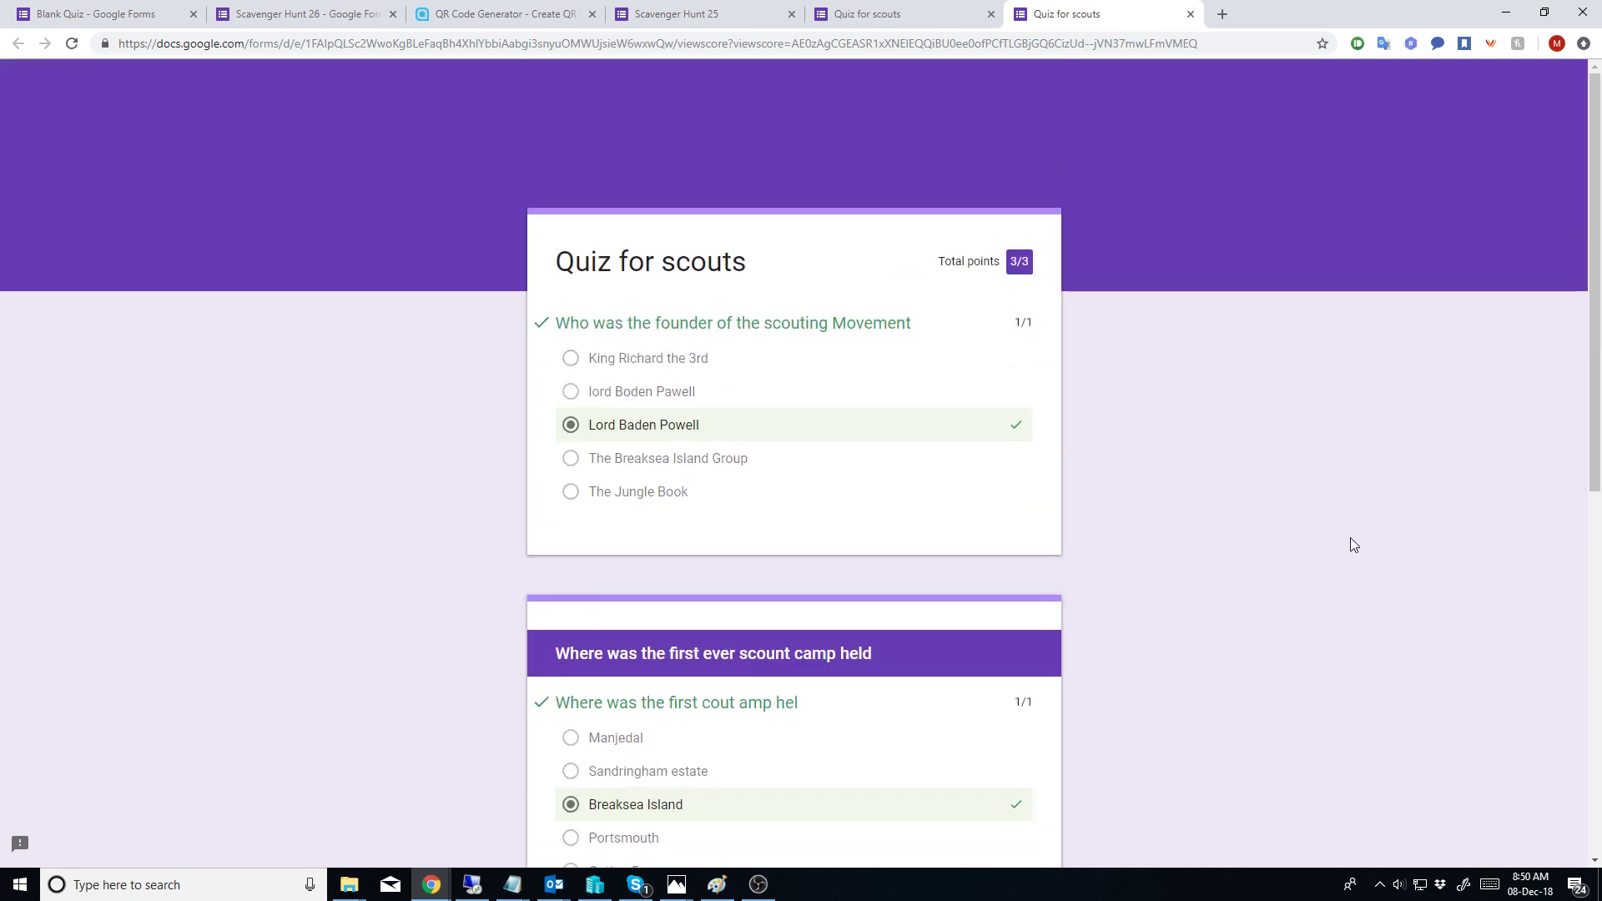
pyautogui.scroll(-6, 1350, 539)
pyautogui.scroll(6, 1349, 538)
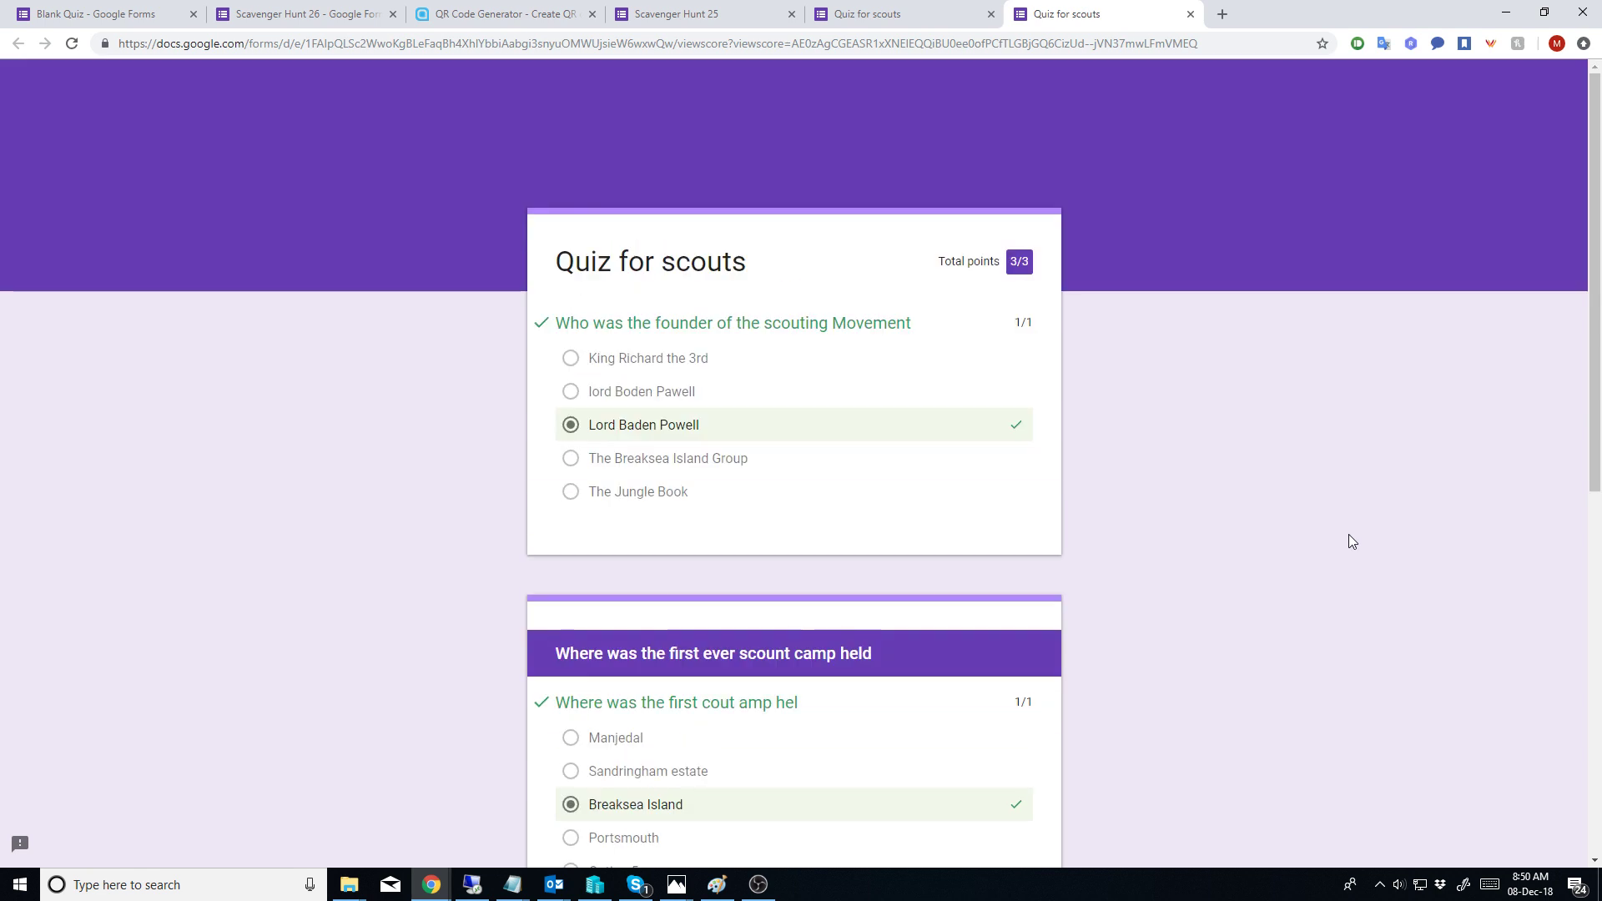
pyautogui.scroll(-1, 1349, 536)
pyautogui.scroll(1, 1348, 540)
pyautogui.scroll(-1, 1273, 486)
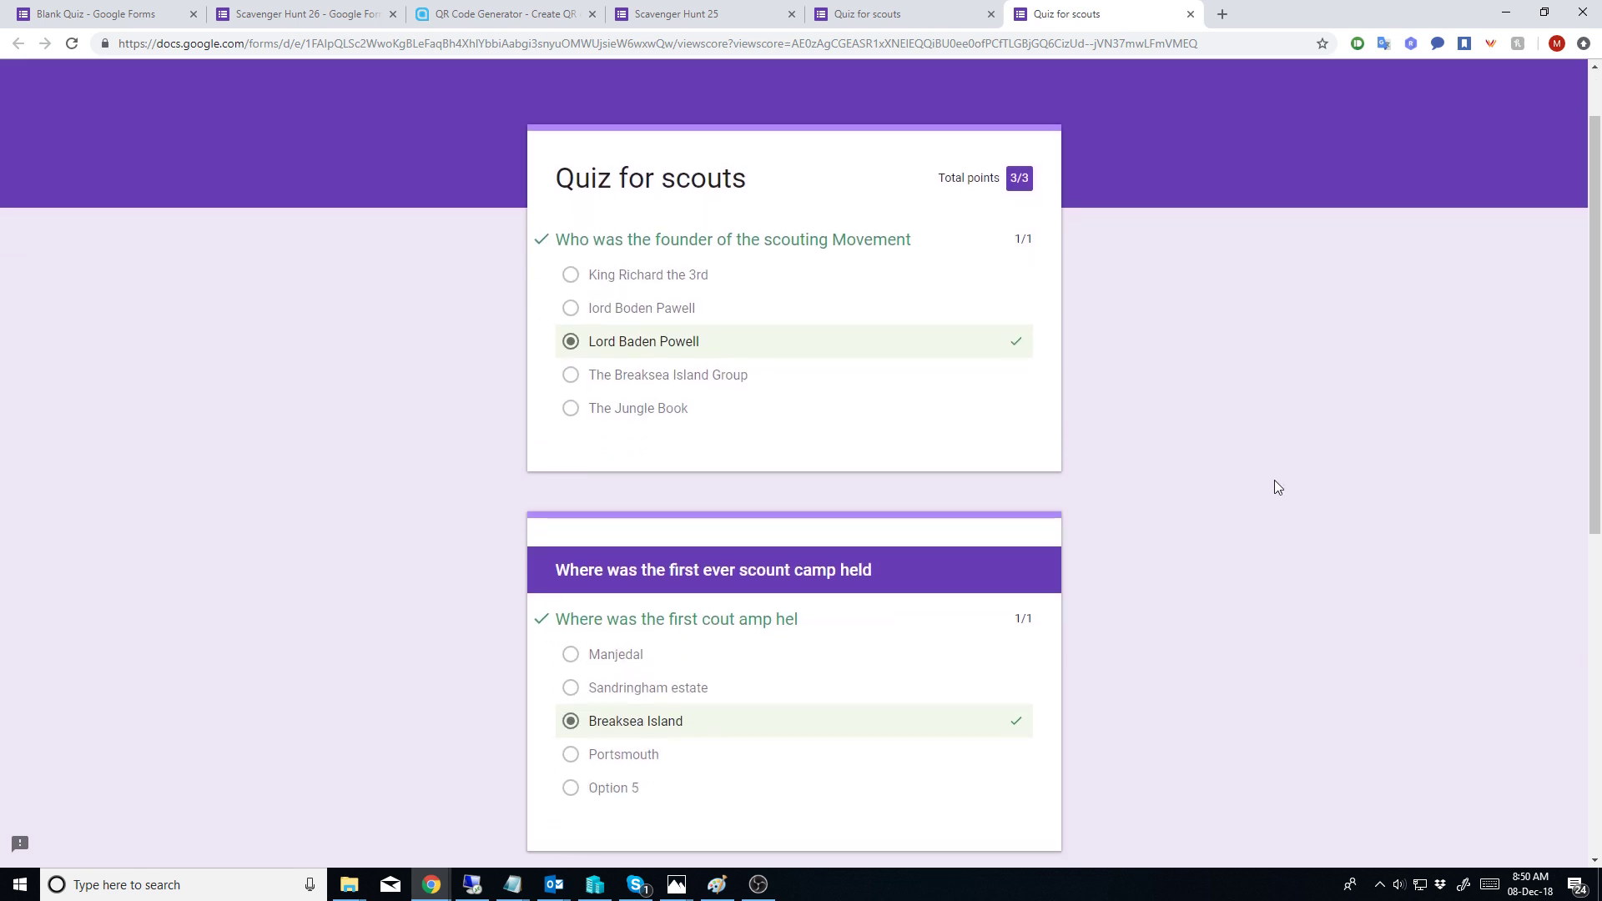
pyautogui.scroll(1, 751, 334)
pyautogui.click(125, 13)
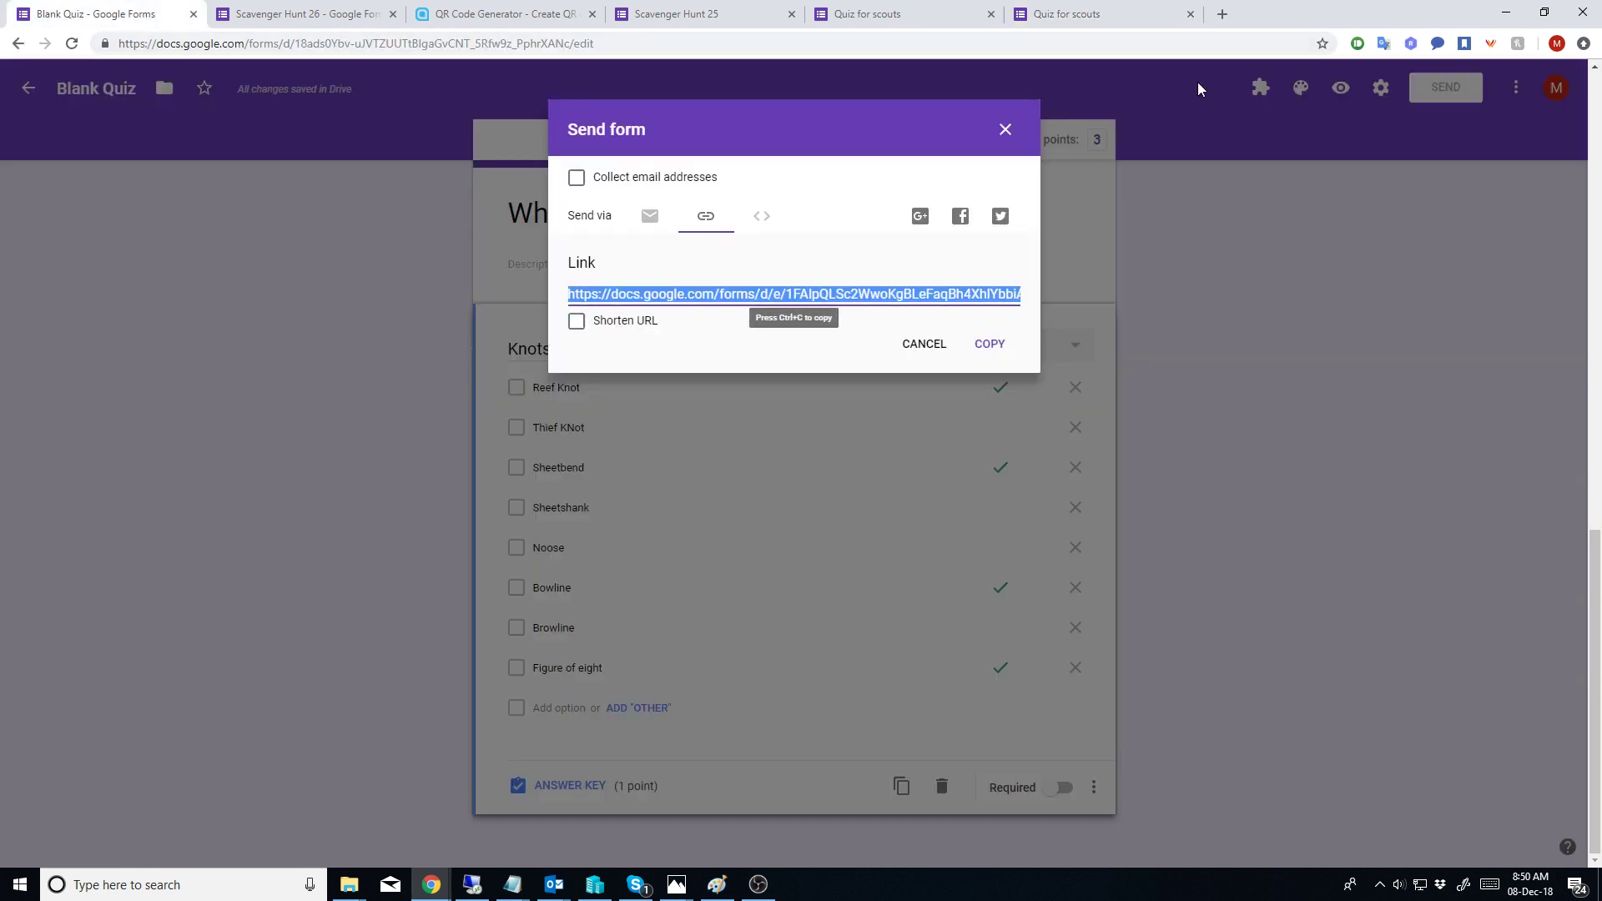
pyautogui.click(1224, 14)
# Step: Load Google Maps from the browser address bar
pyautogui.write('a')
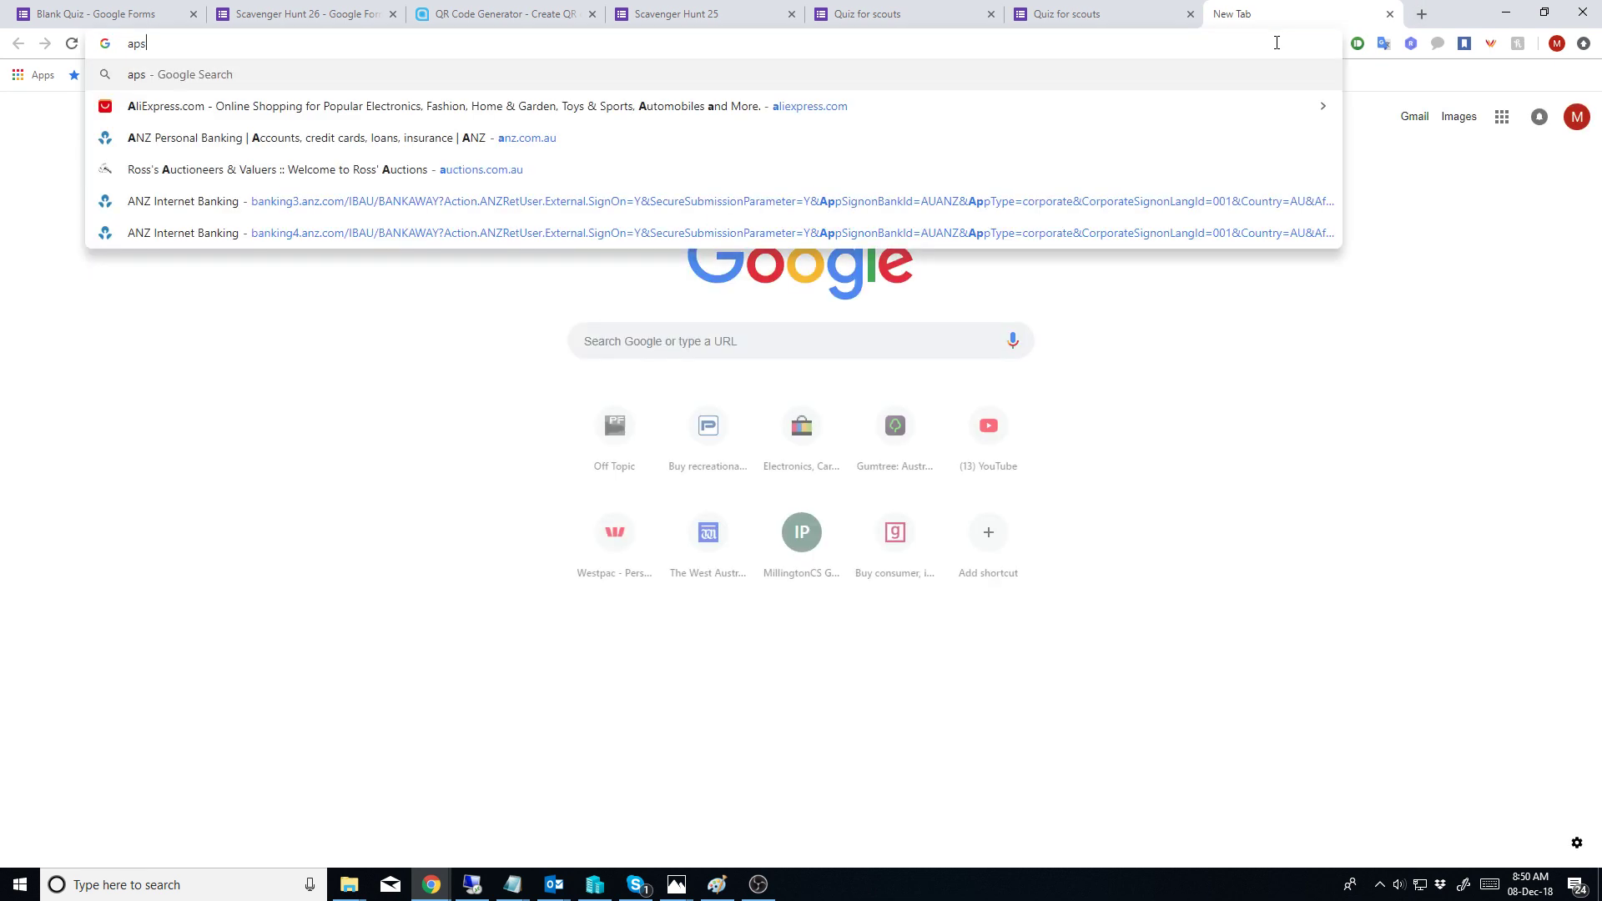
pyautogui.press('BackSpace')
pyautogui.write('mas')
pyautogui.press('BackSpace')
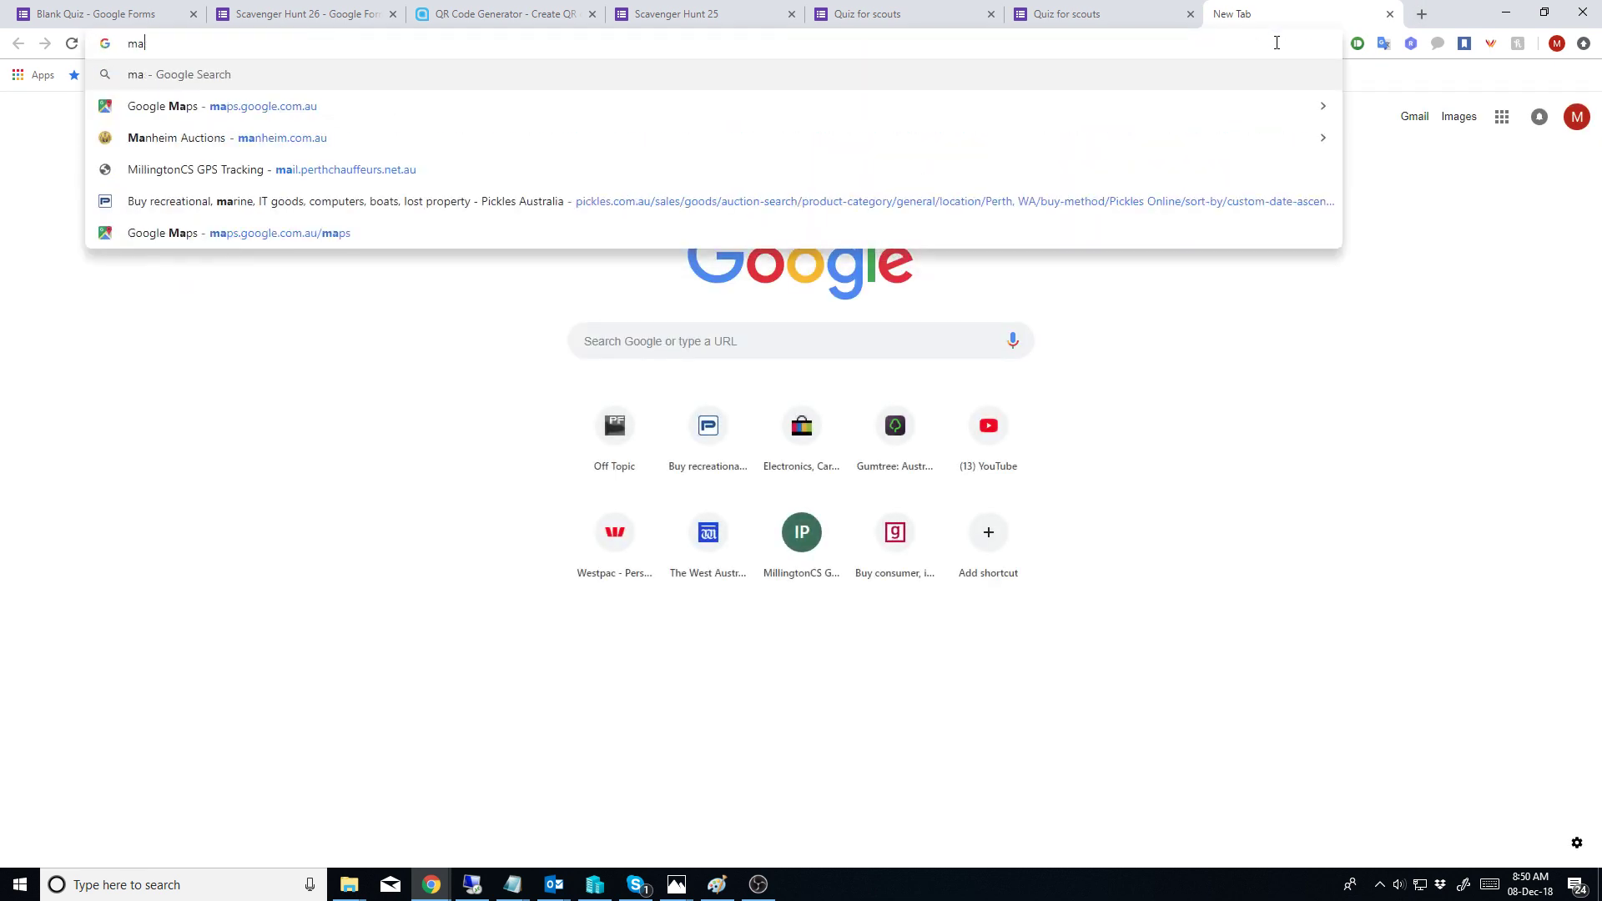
pyautogui.write('s')
pyautogui.press('BackSpace')
pyautogui.write('ps.google.com.au')
pyautogui.press('Return')
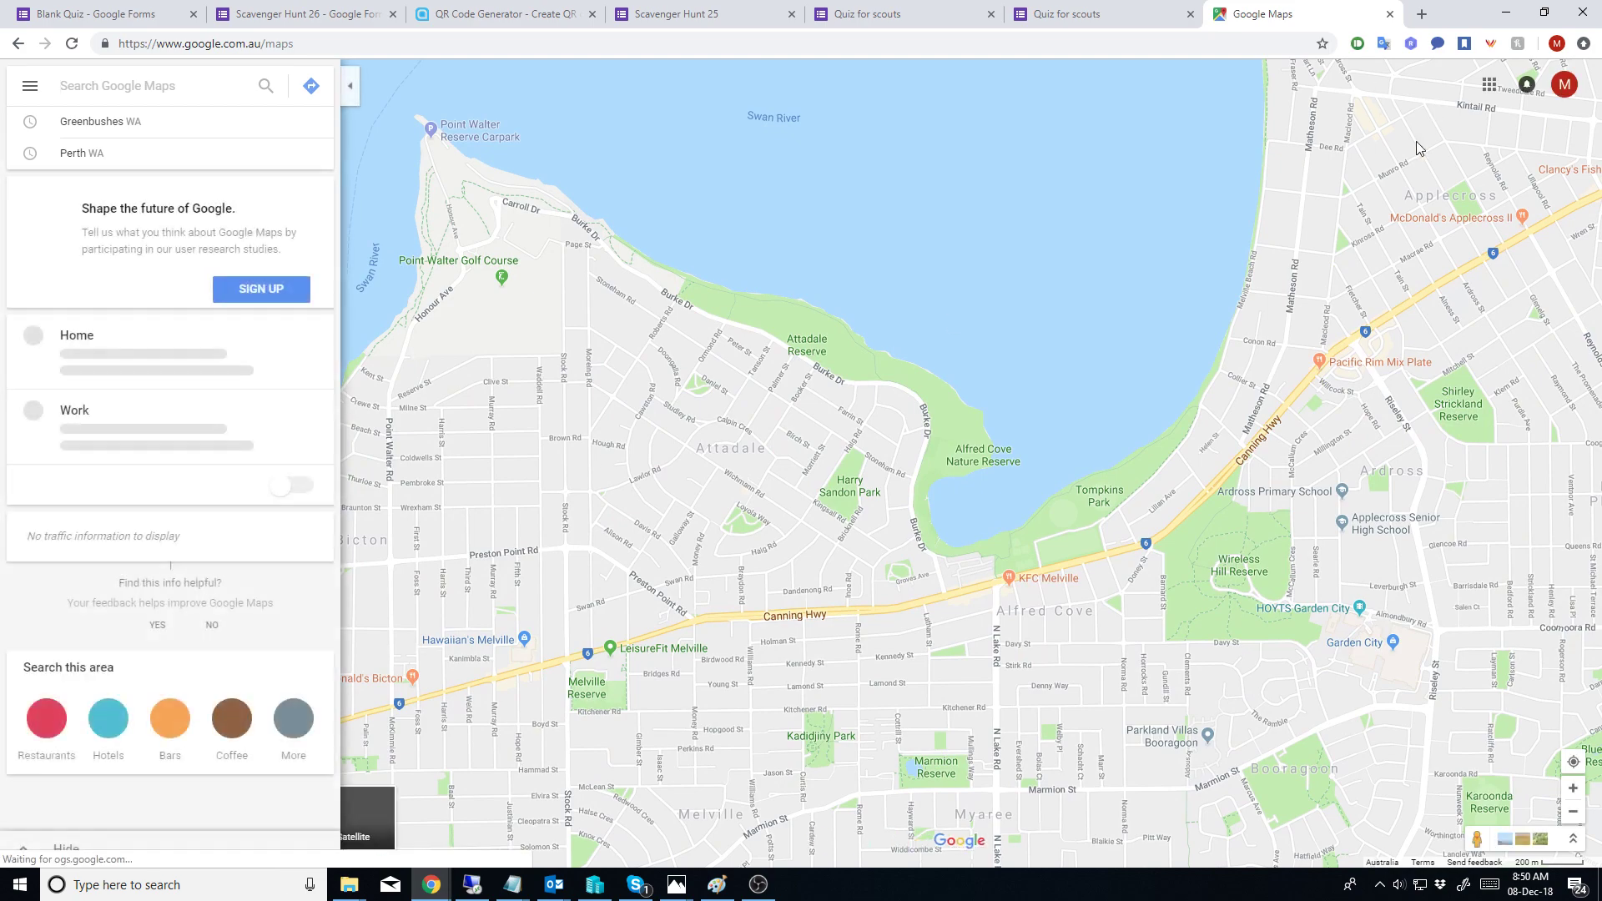
# Step: In satellite view, drop a pin on the end of Point Walter Jetty at -32.010833, 115.787475
pyautogui.click(390, 822)
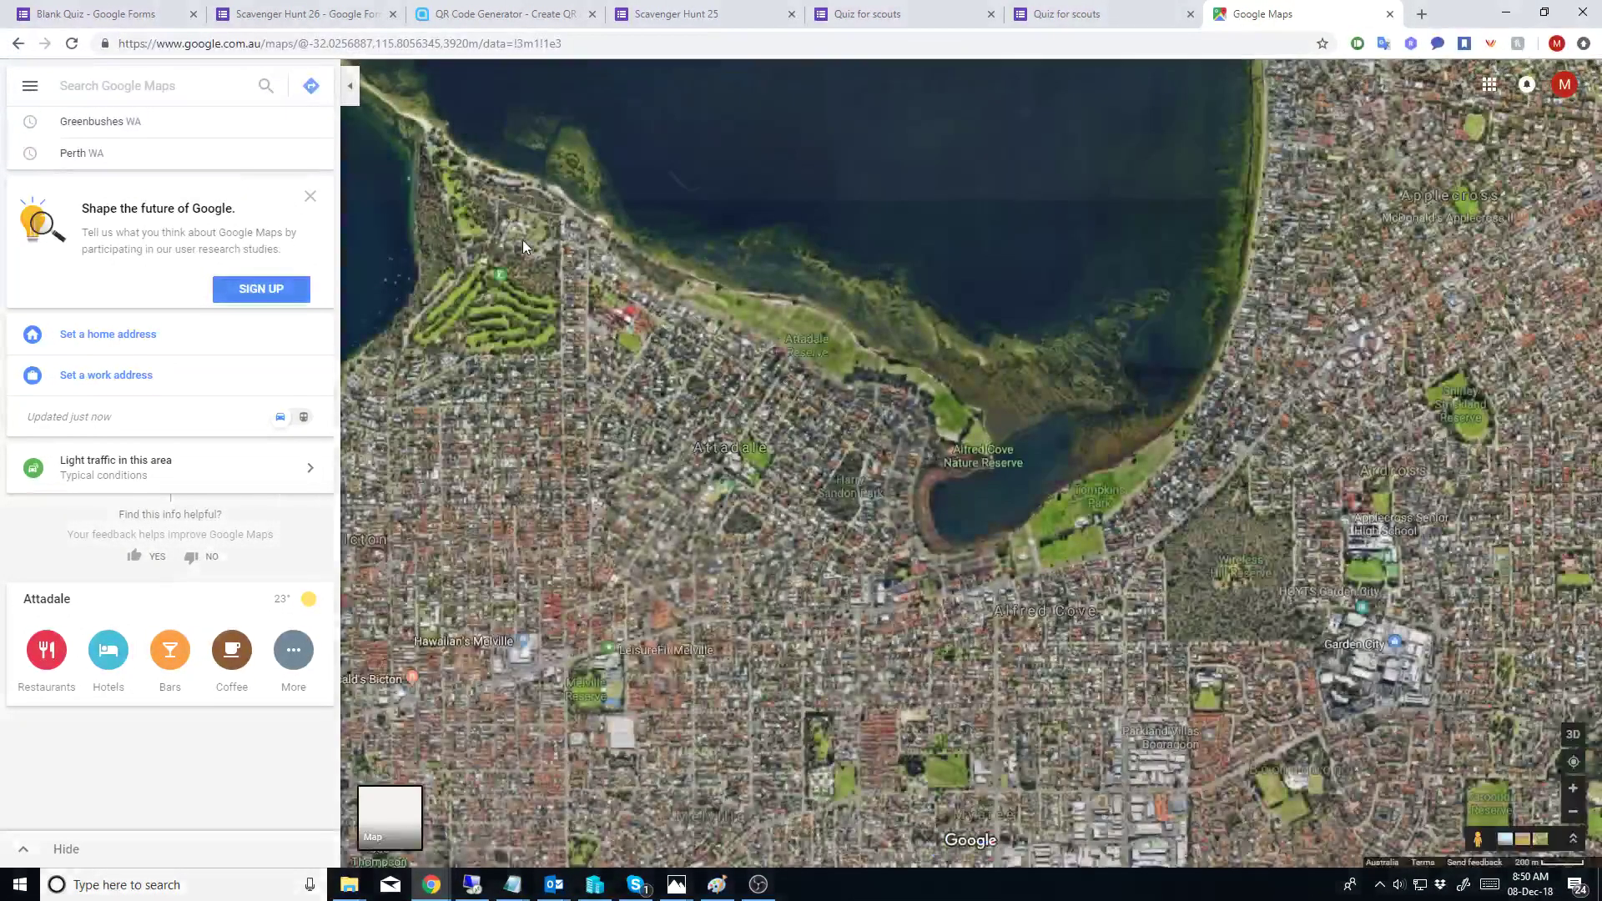
pyautogui.scroll(3, 515, 218)
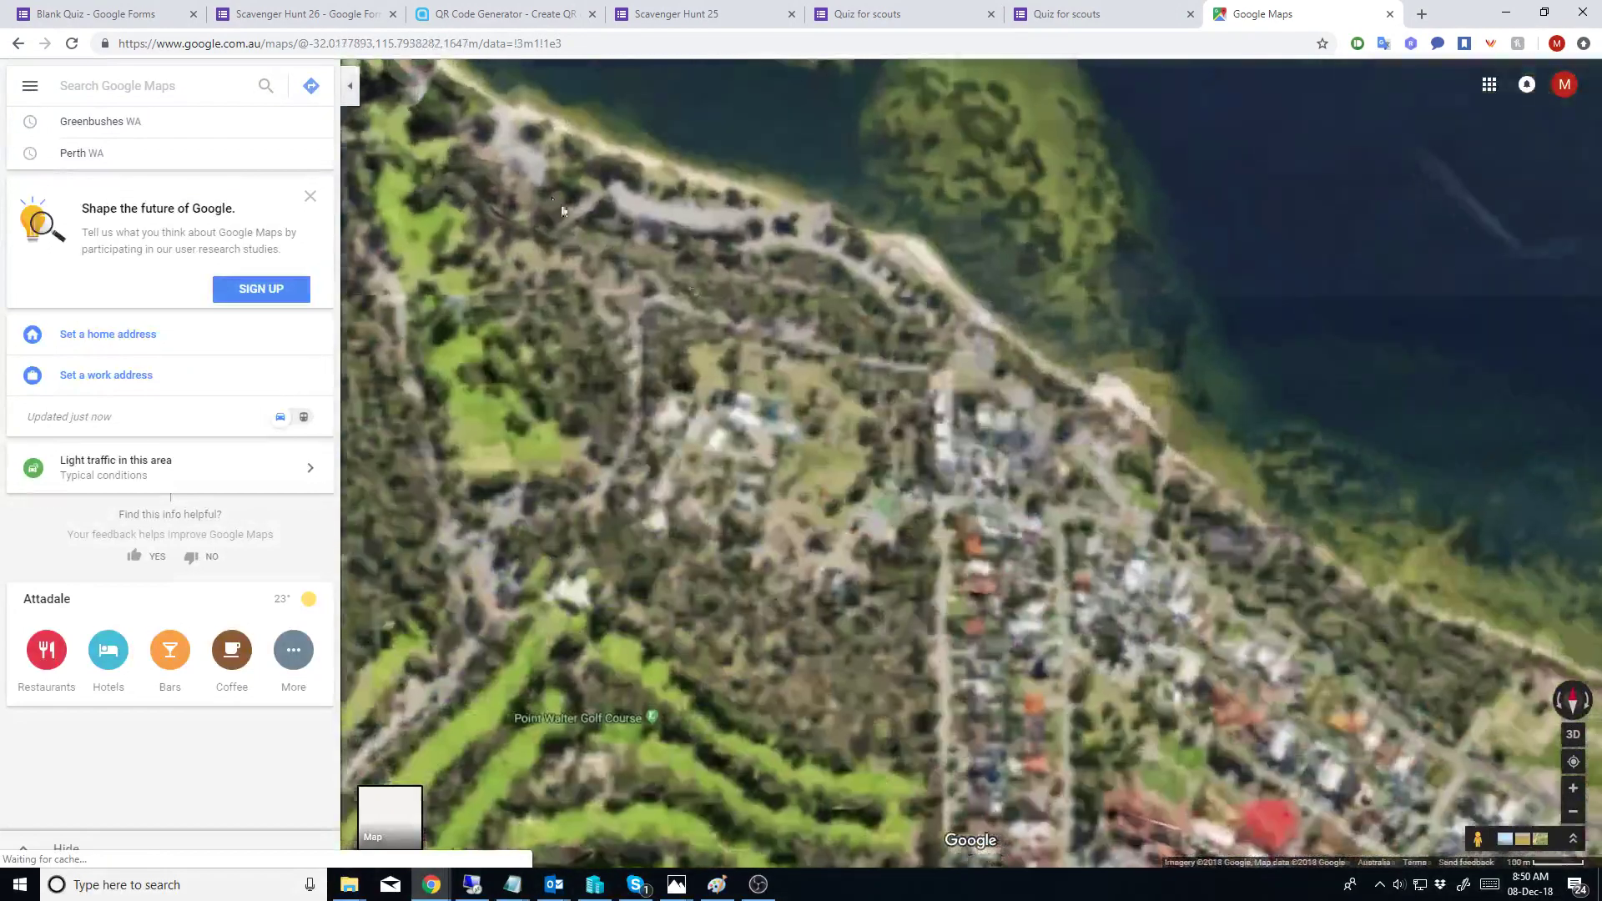
pyautogui.moveTo(562, 210); pyautogui.dragTo(848, 448)
pyautogui.scroll(3, 945, 619)
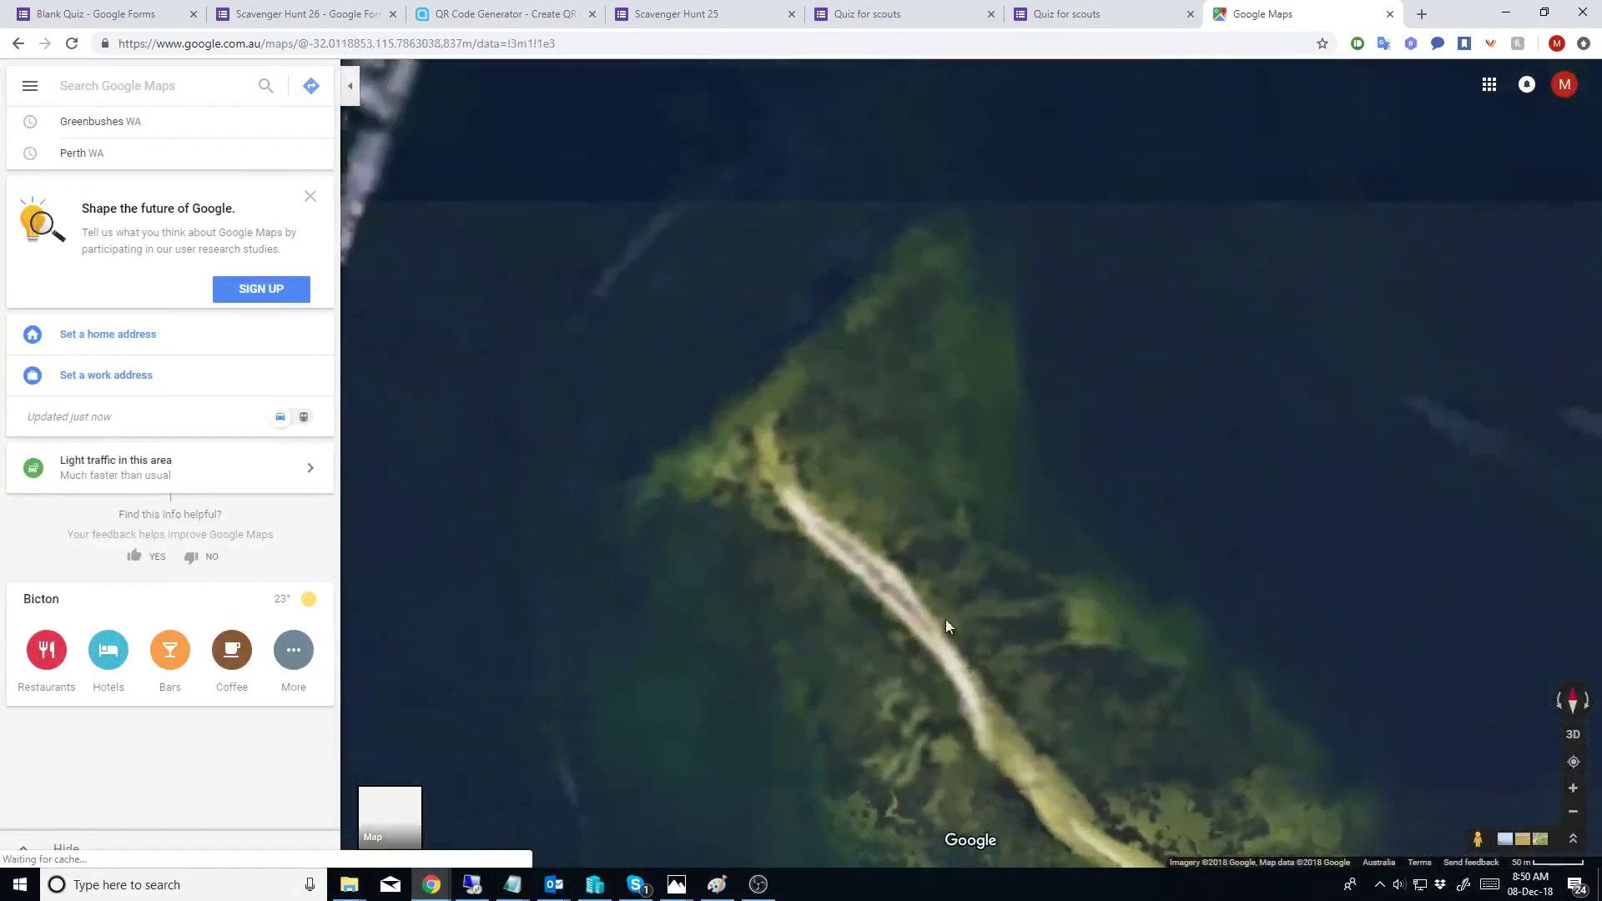
pyautogui.scroll(-2, 918, 528)
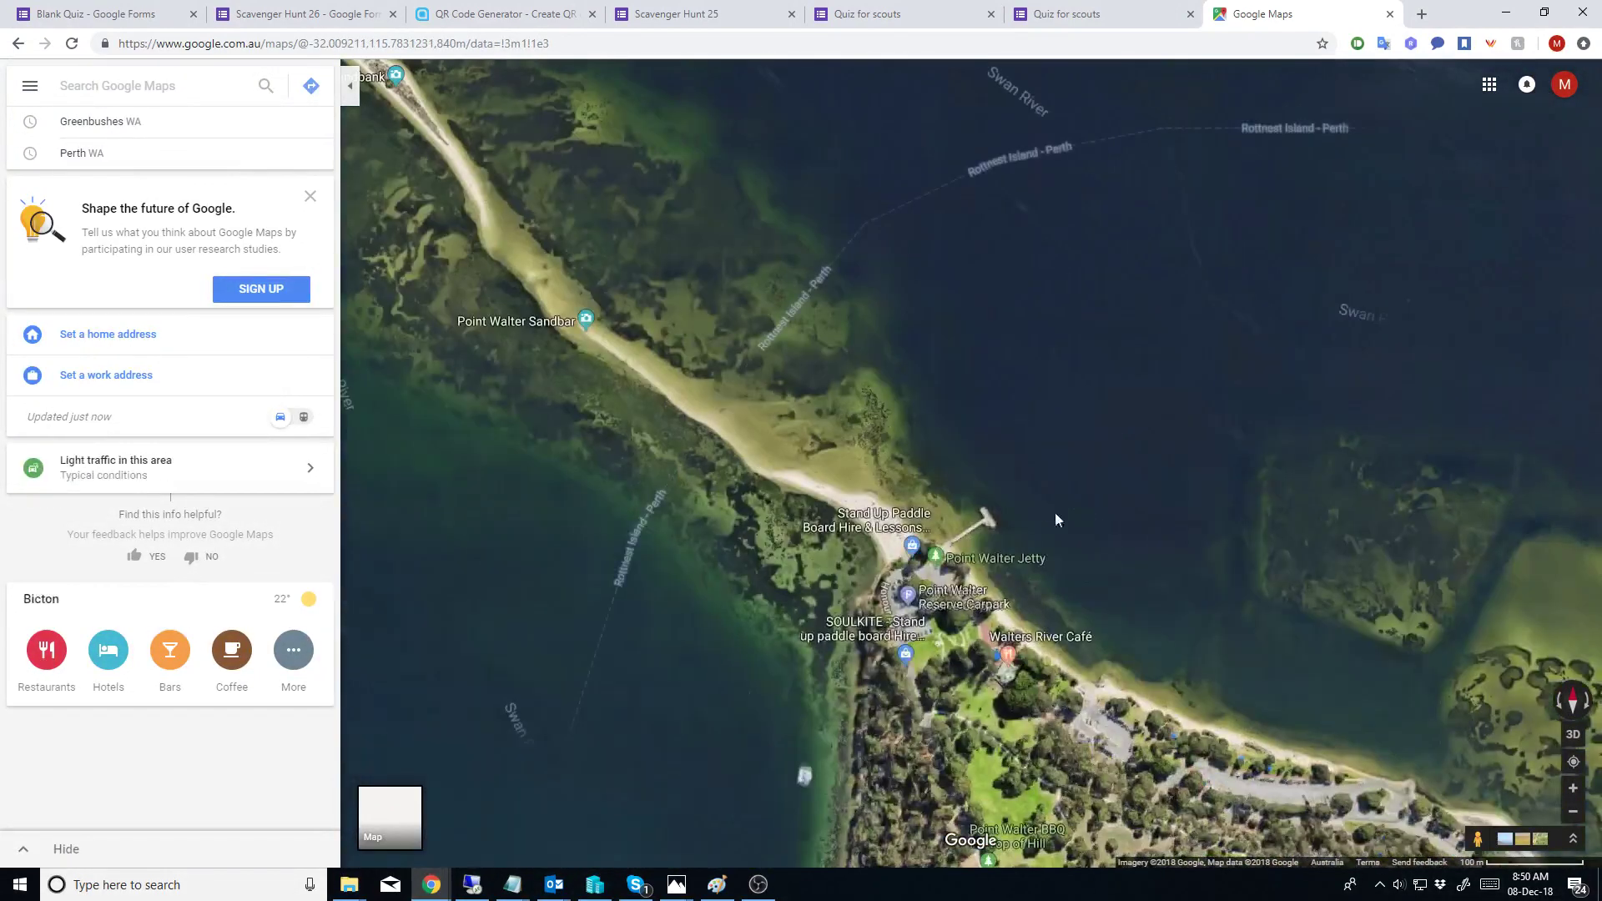
pyautogui.scroll(5, 983, 531)
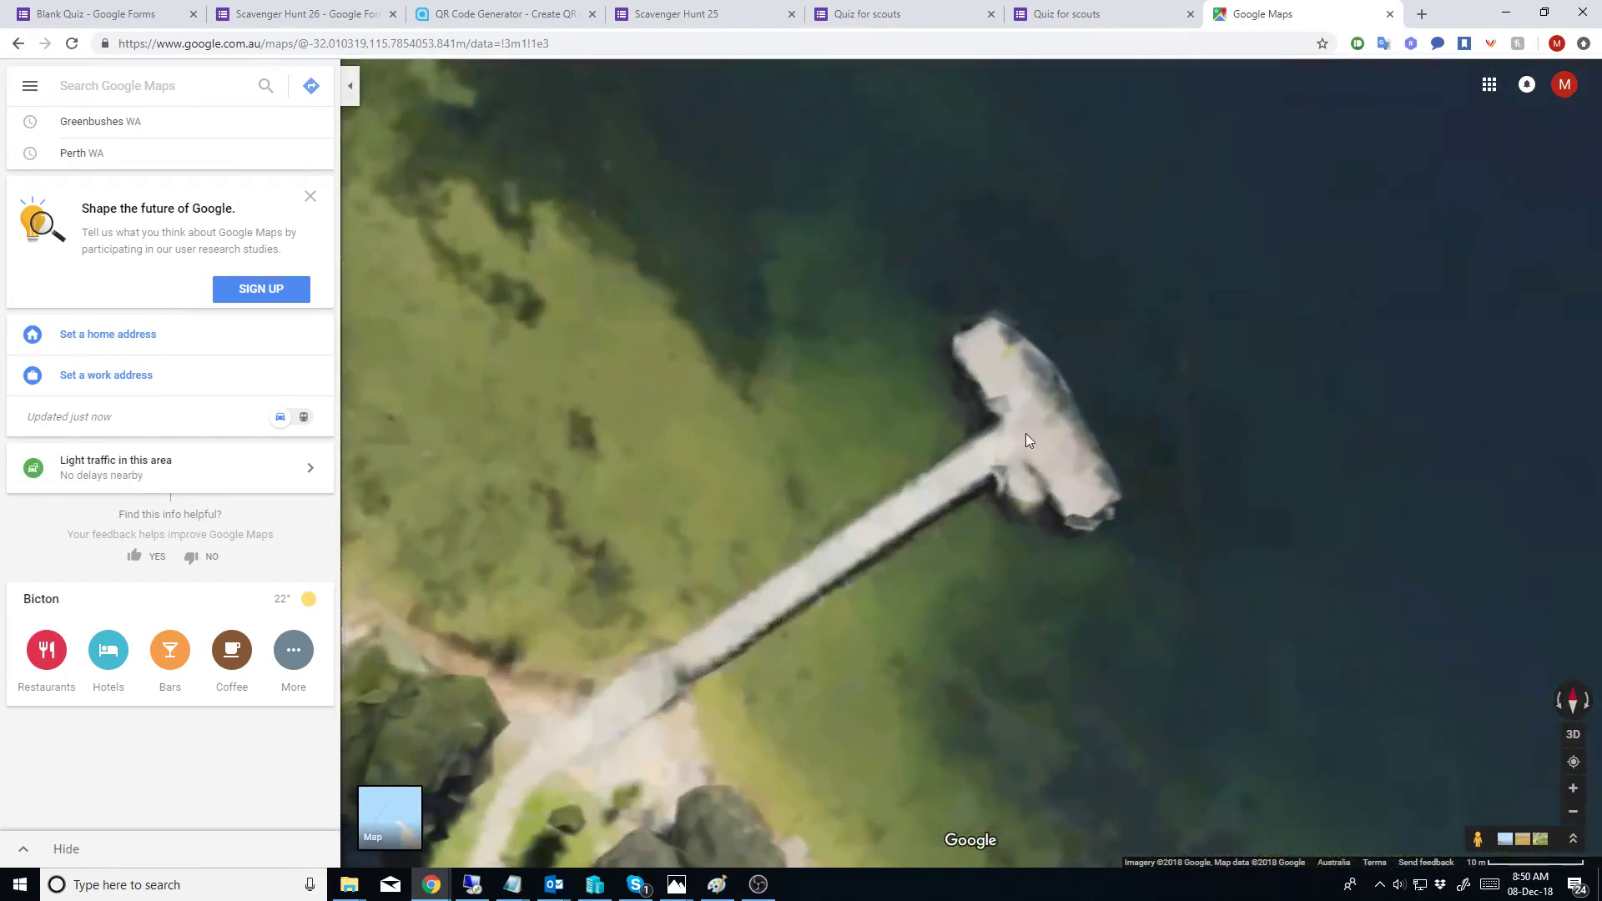
pyautogui.click(1044, 430)
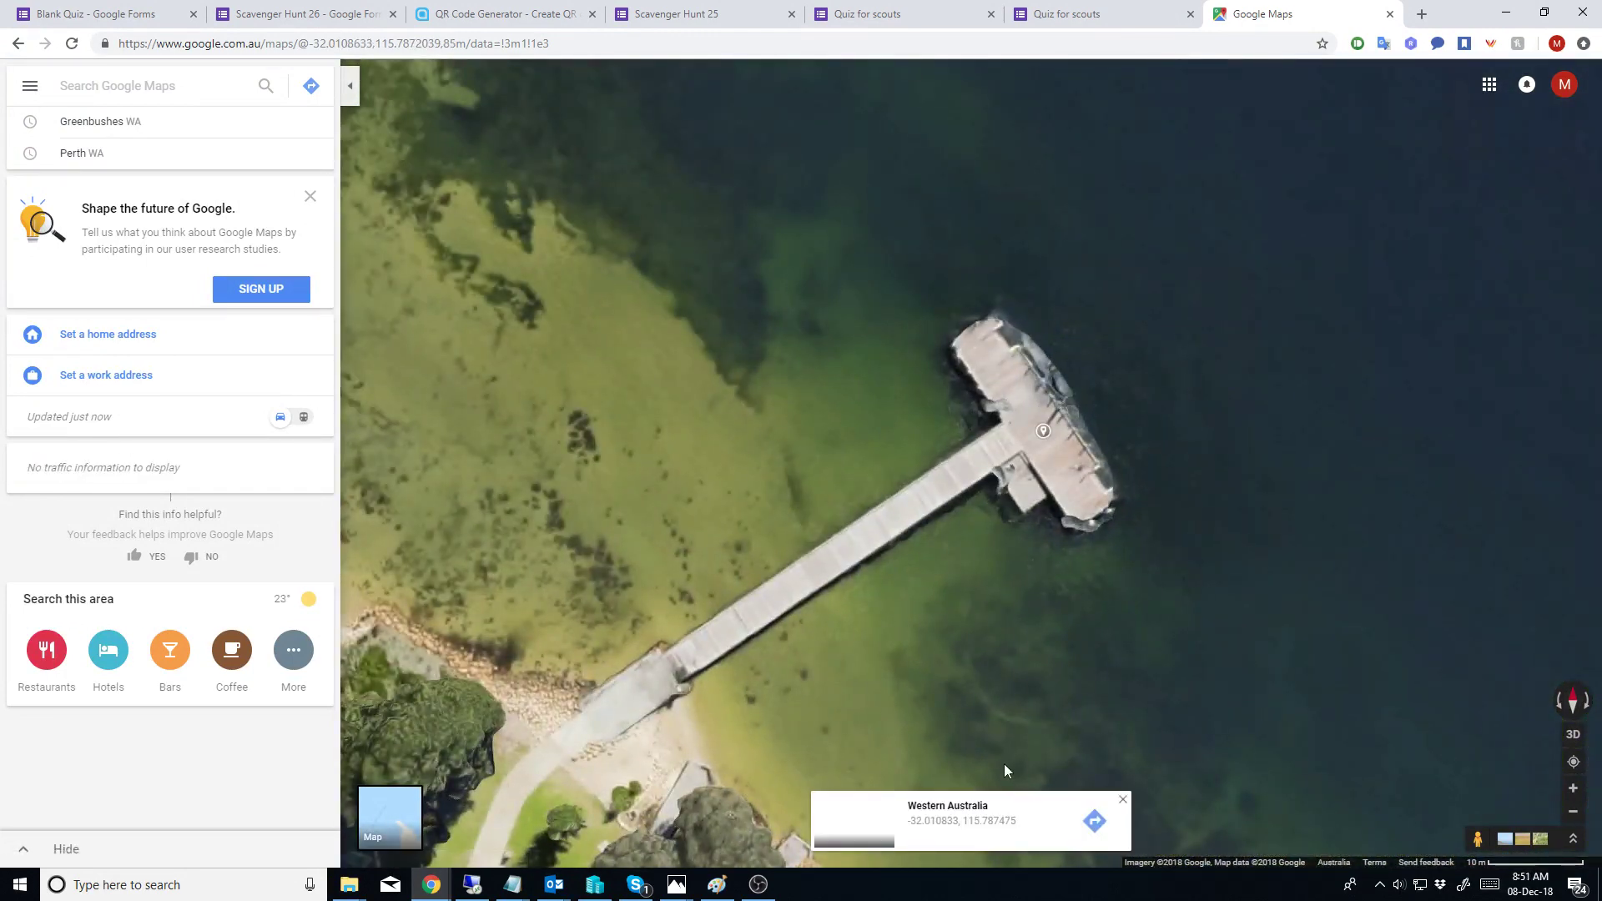
# Step: Select the jetty pin's short share link and switch to the Scavenger Hunt 25 tab
pyautogui.click(966, 821)
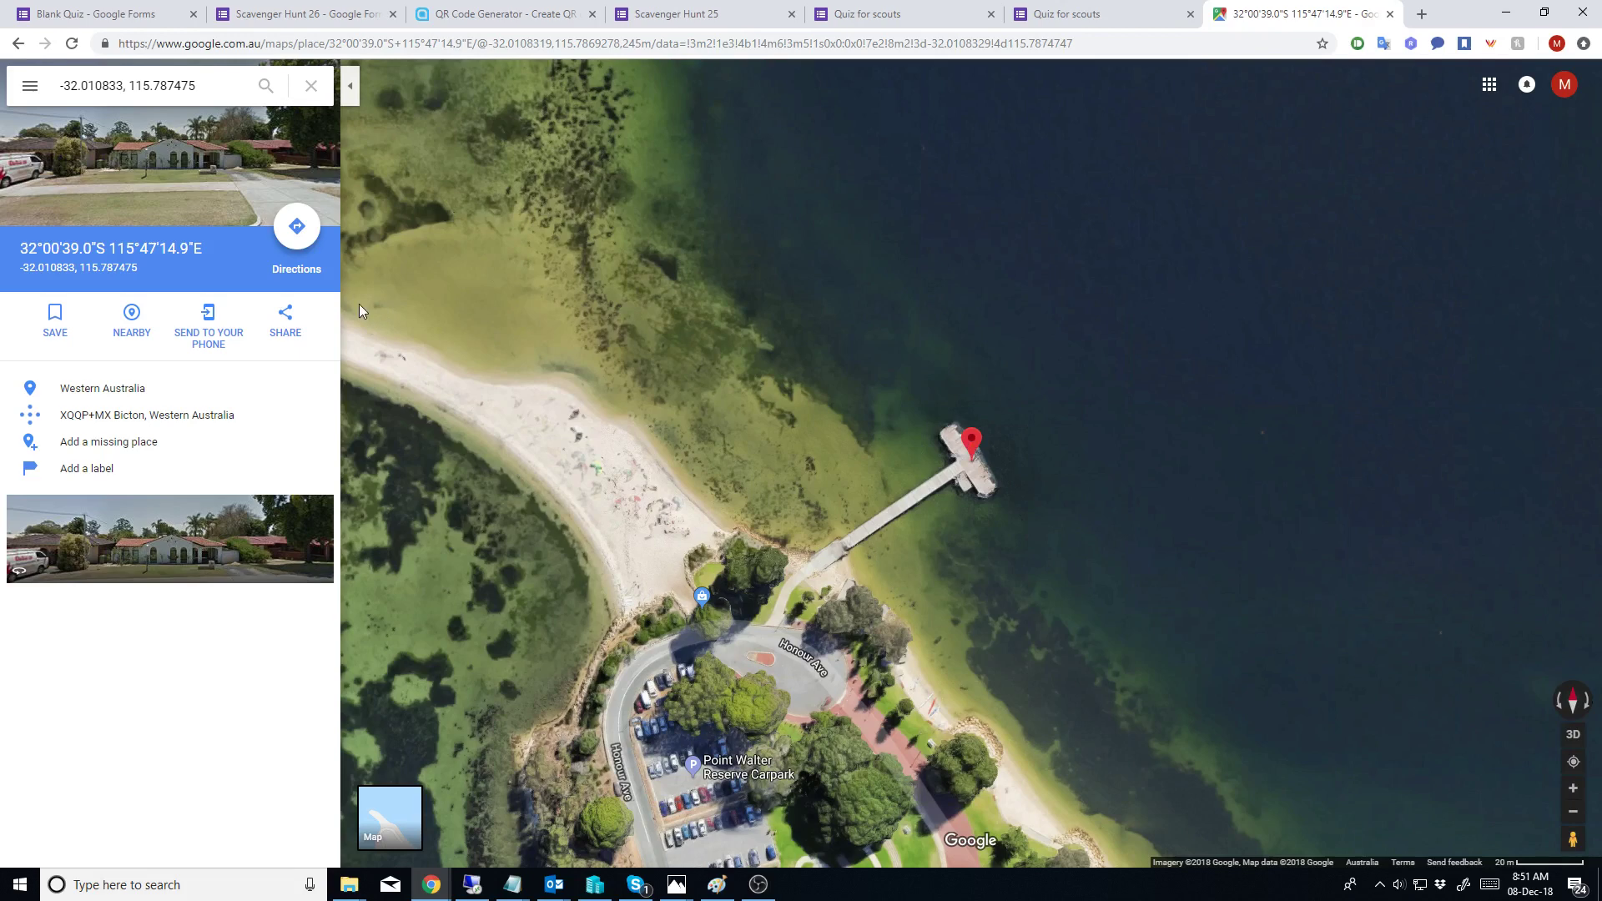
pyautogui.click(287, 321)
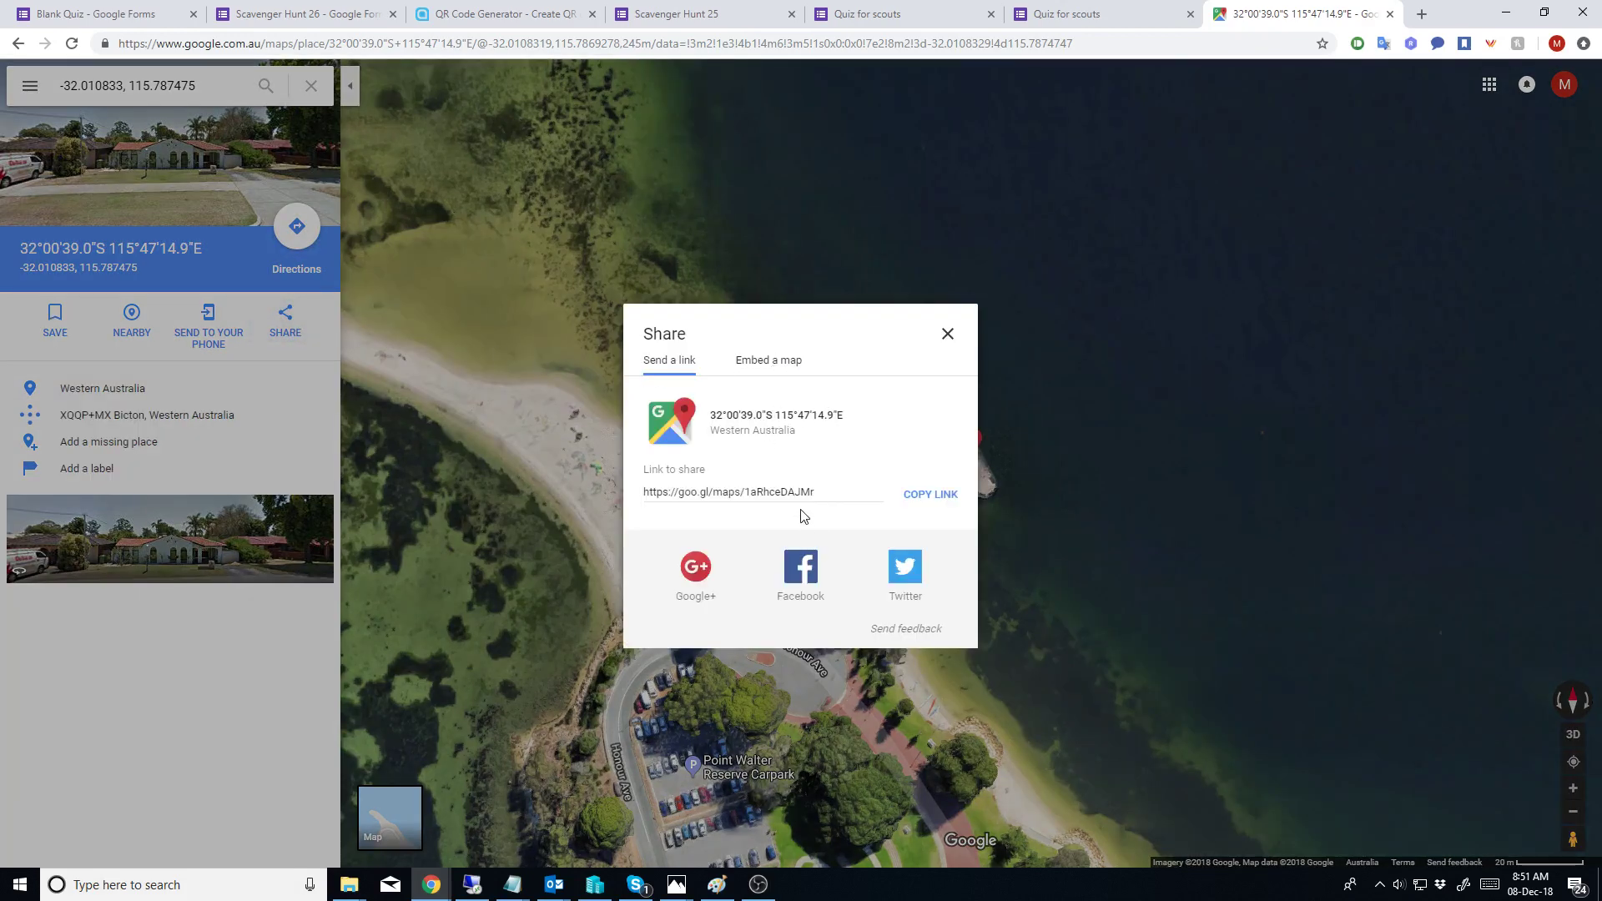
pyautogui.click(827, 490)
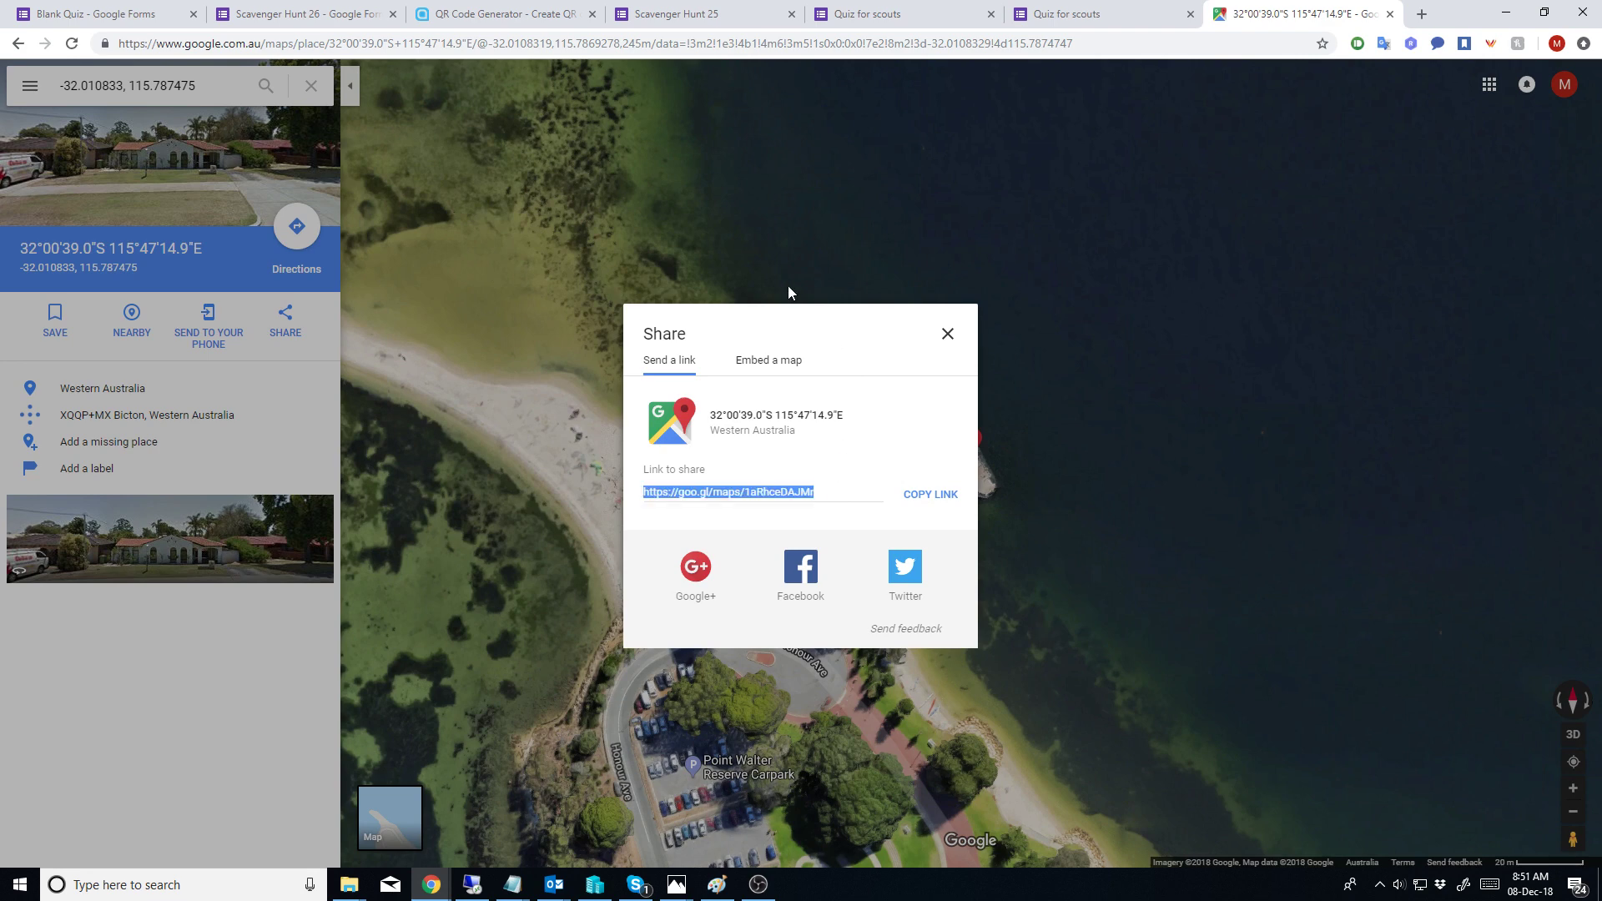
pyautogui.click(717, 14)
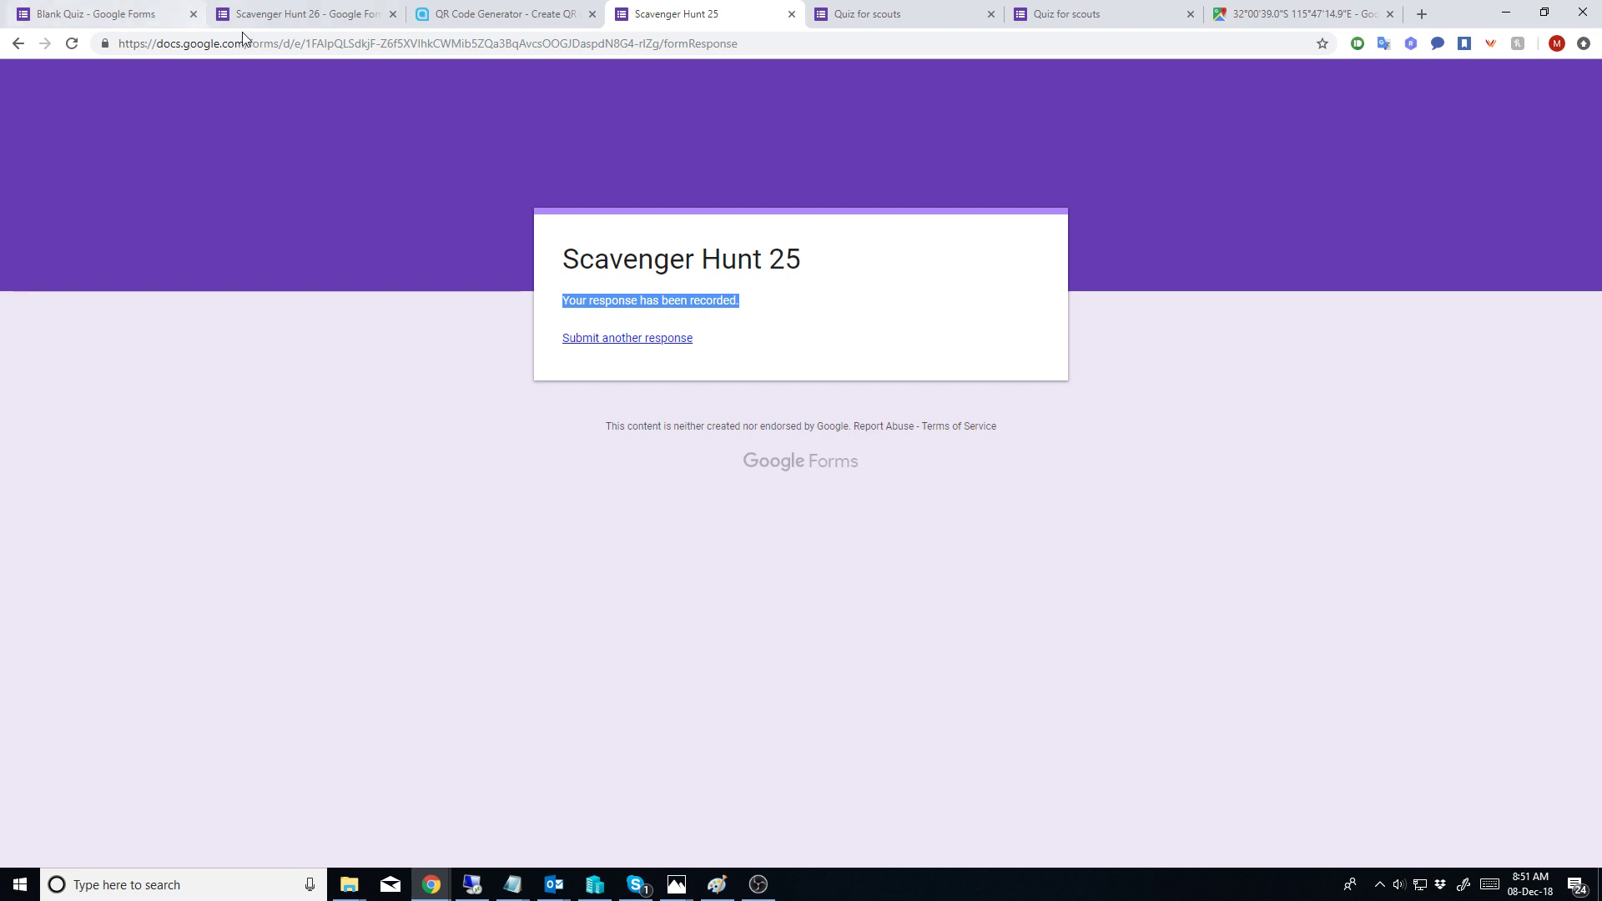
# Step: Close the send dialogs on the Scavenger Hunt 26 and Blank Quiz forms and return to Forms home
pyautogui.click(289, 18)
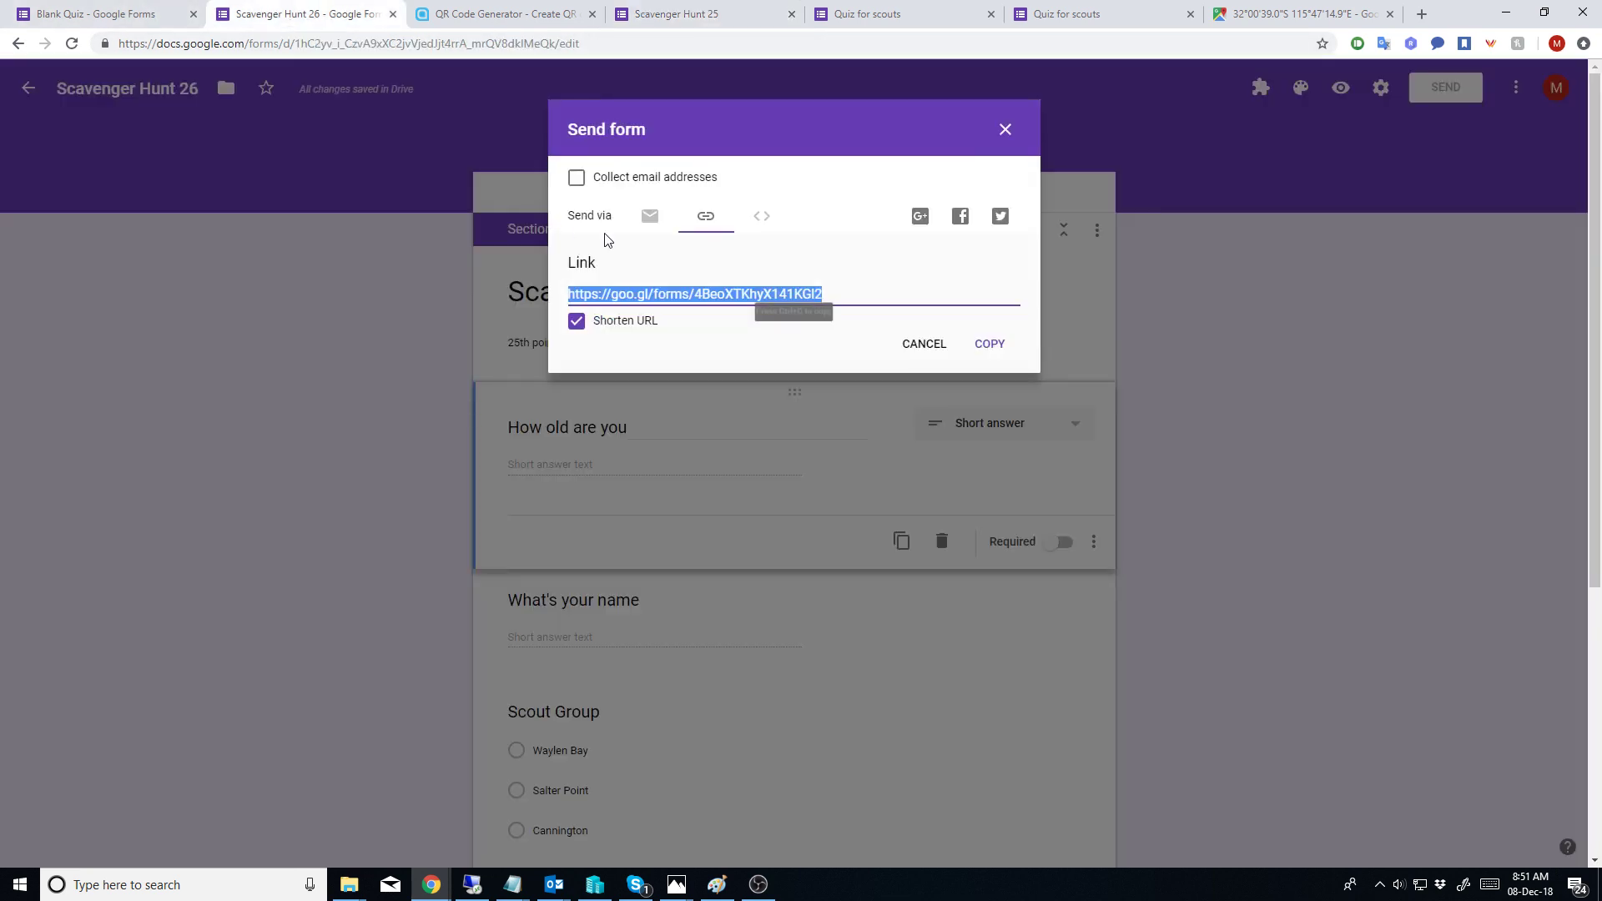
pyautogui.click(1006, 130)
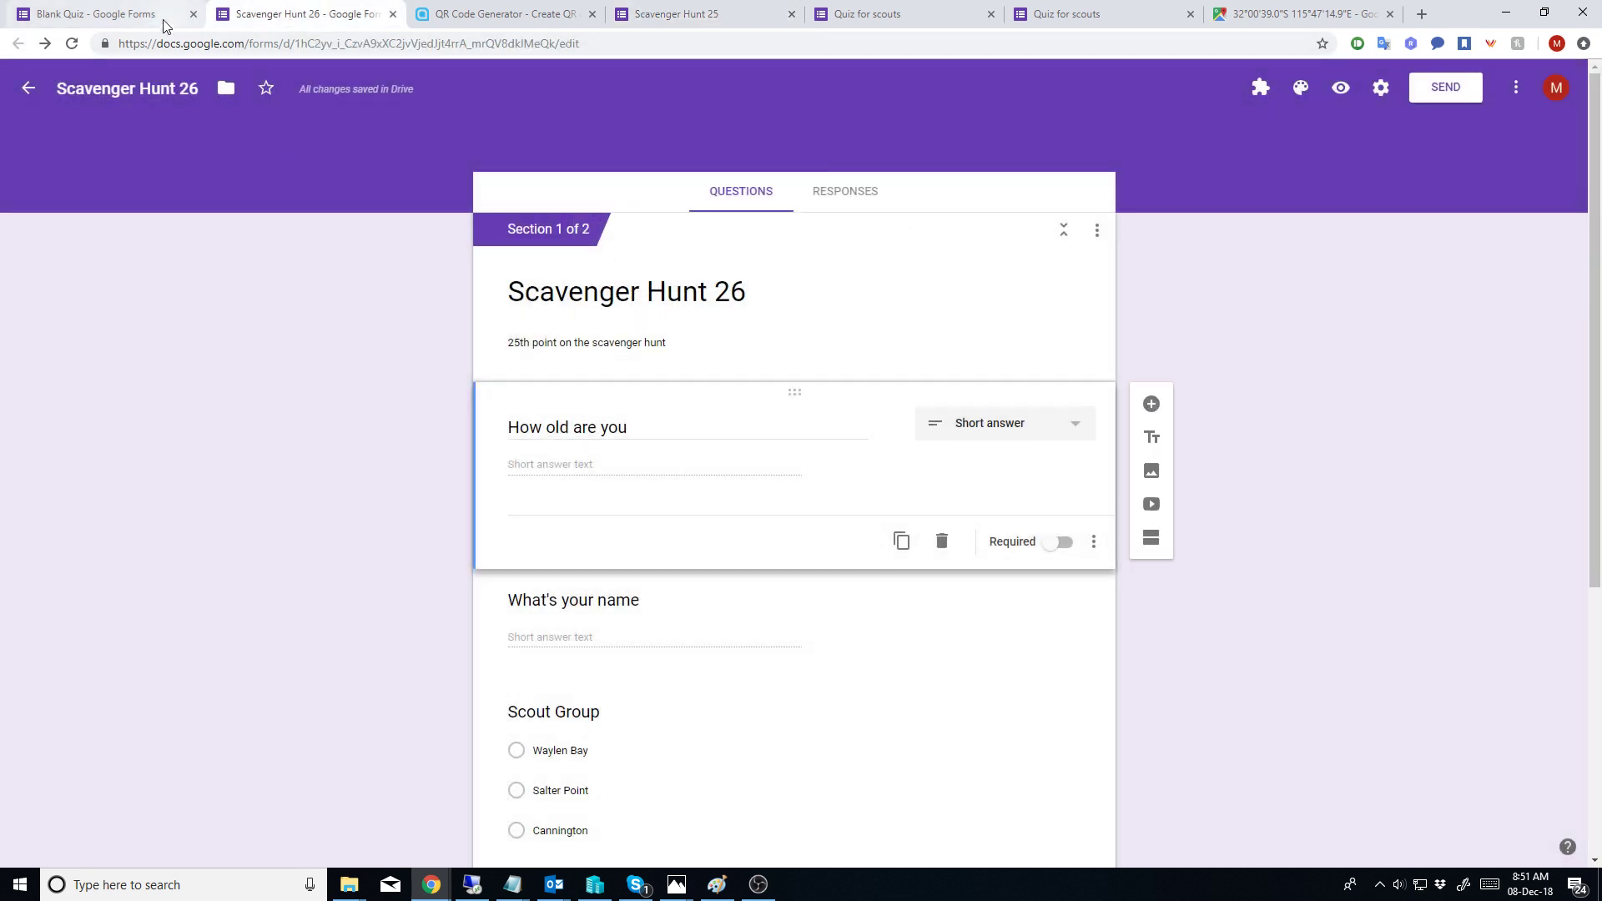
pyautogui.click(104, 10)
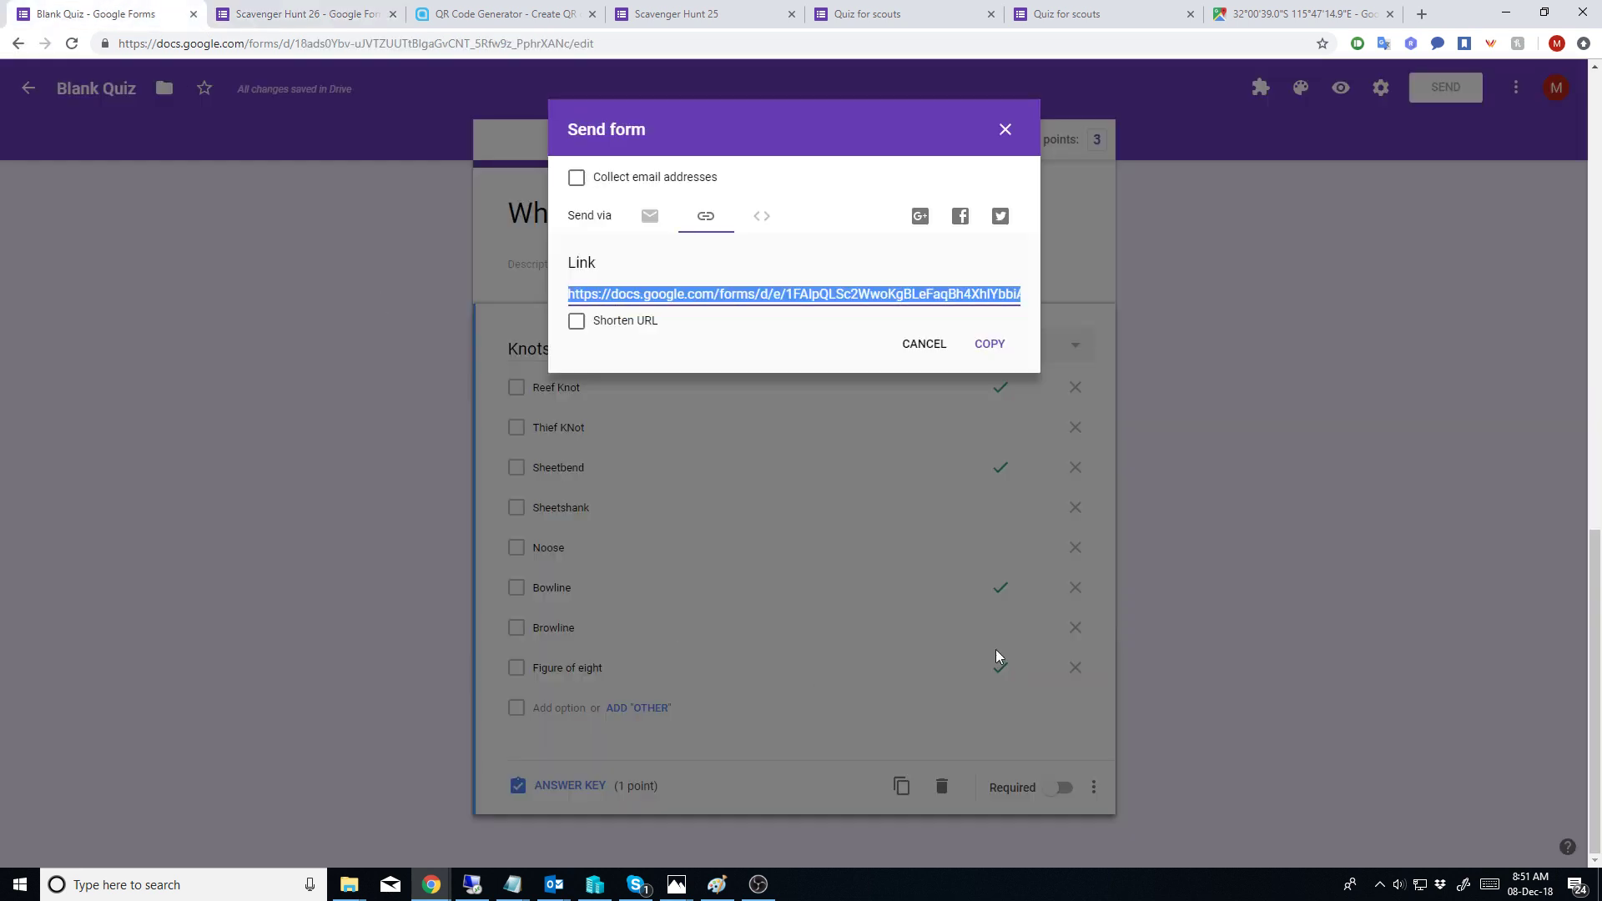
pyautogui.click(1007, 131)
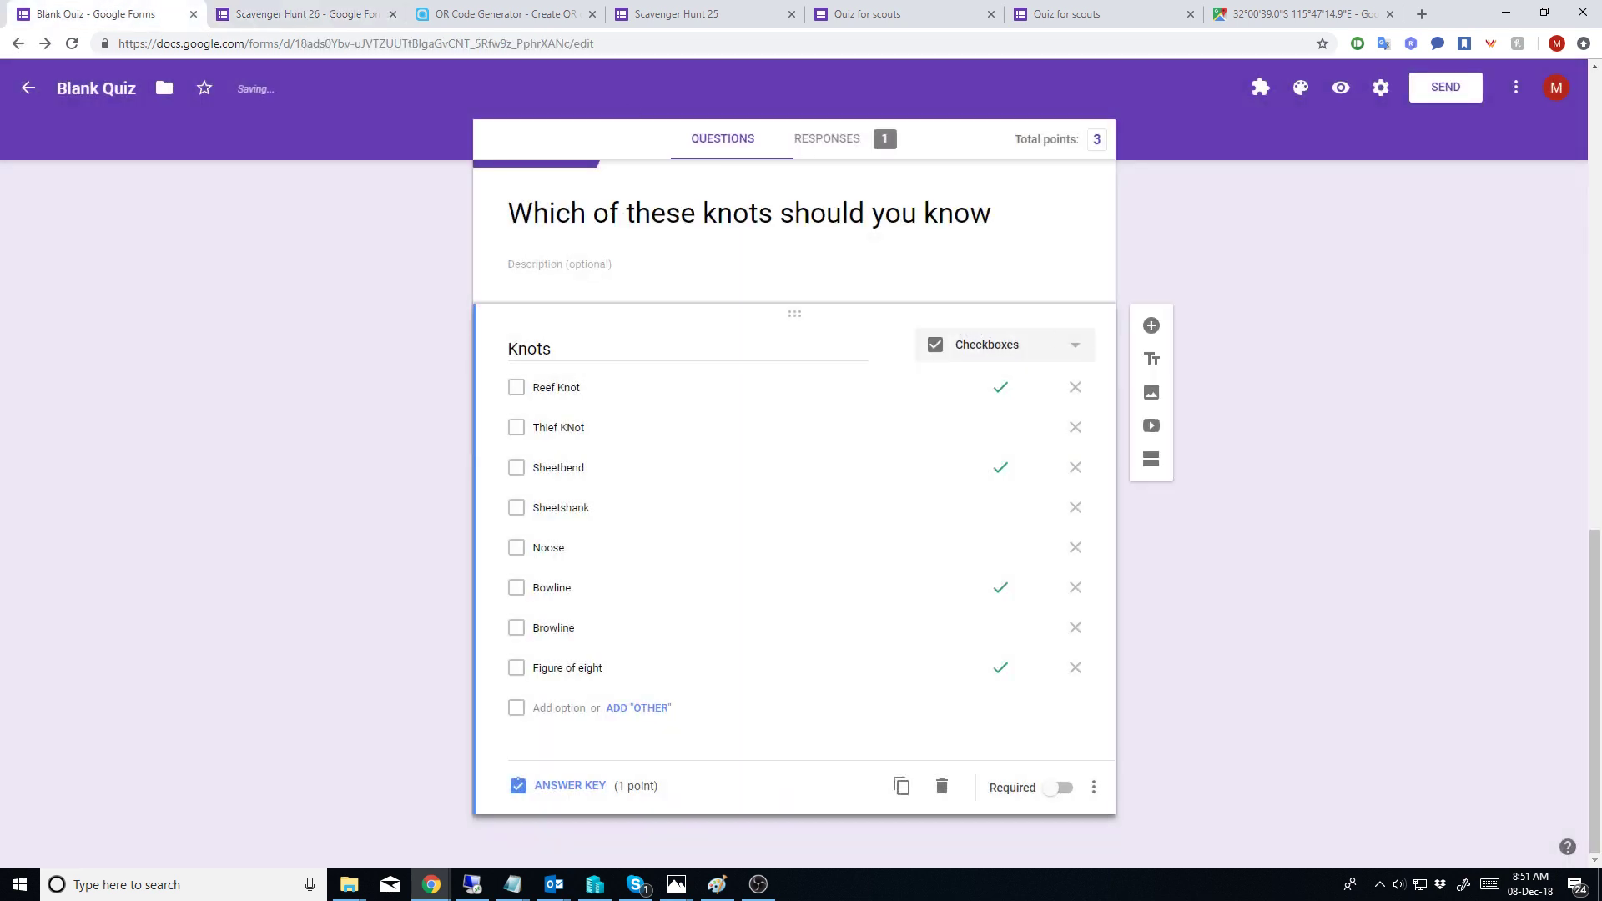
pyautogui.click(29, 87)
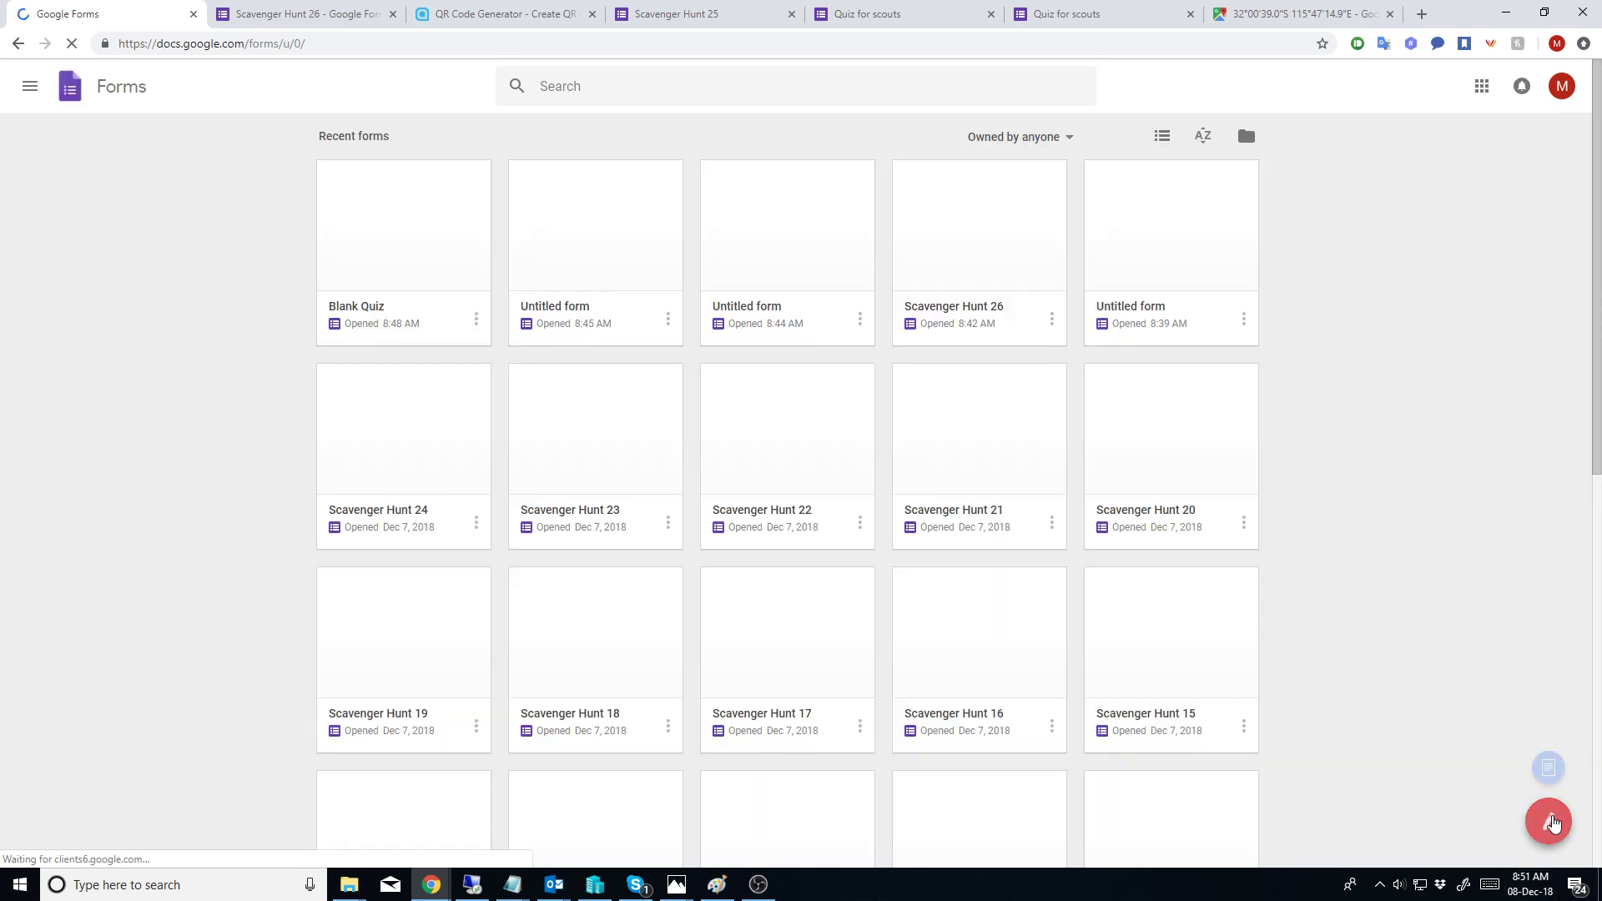
# Step: Create a new blank form and title it 'Mystery Regatta'
pyautogui.click(1553, 822)
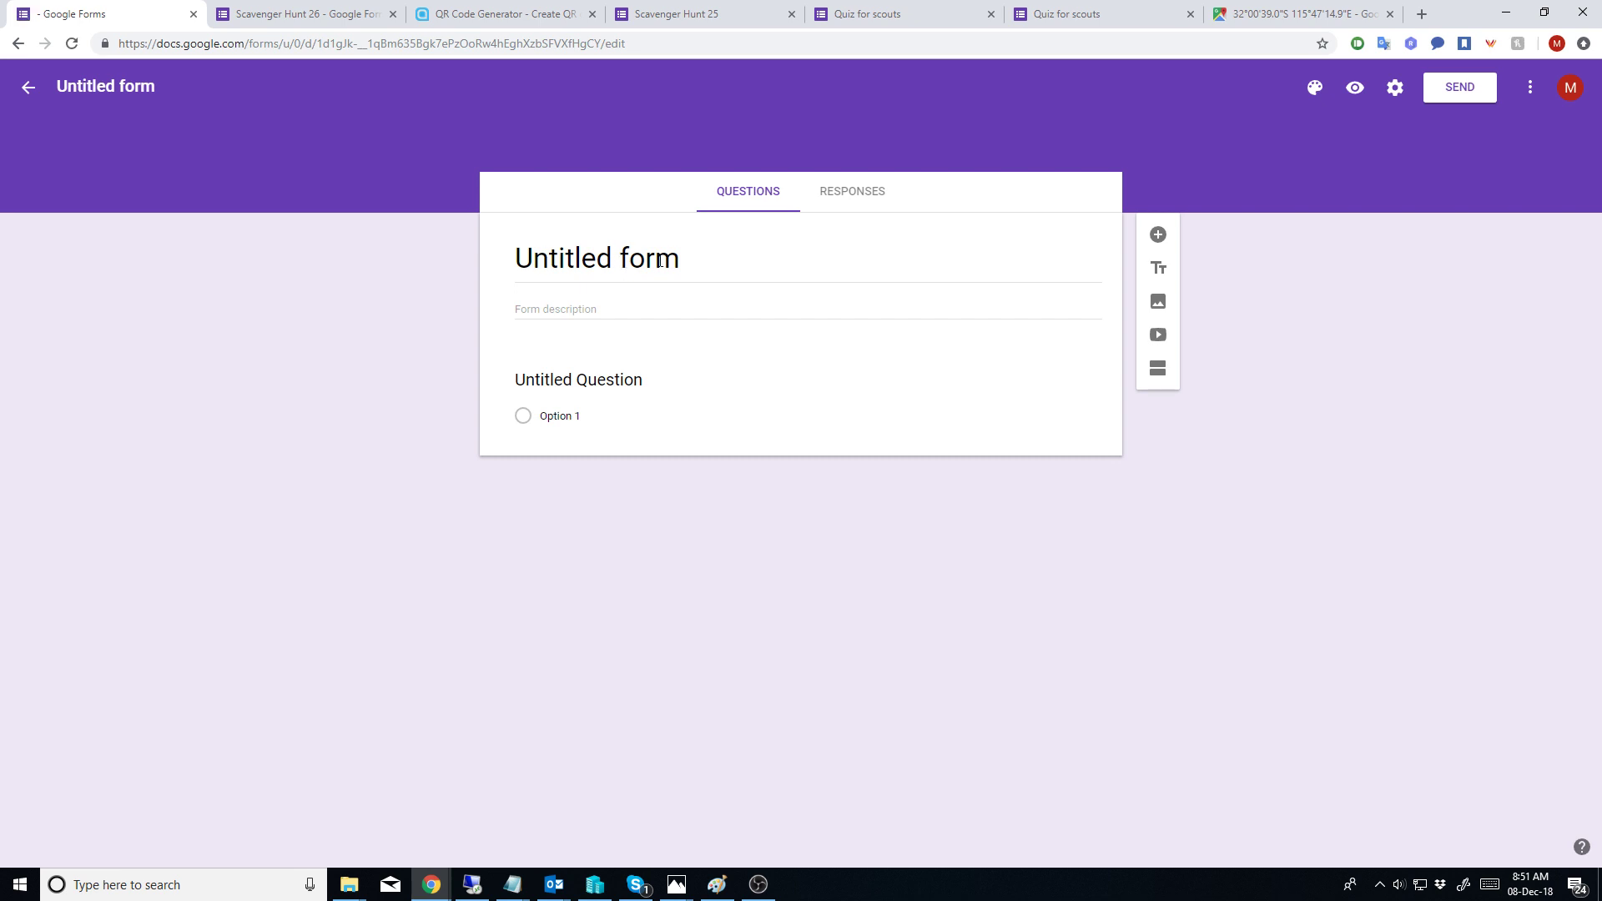
pyautogui.click(691, 263)
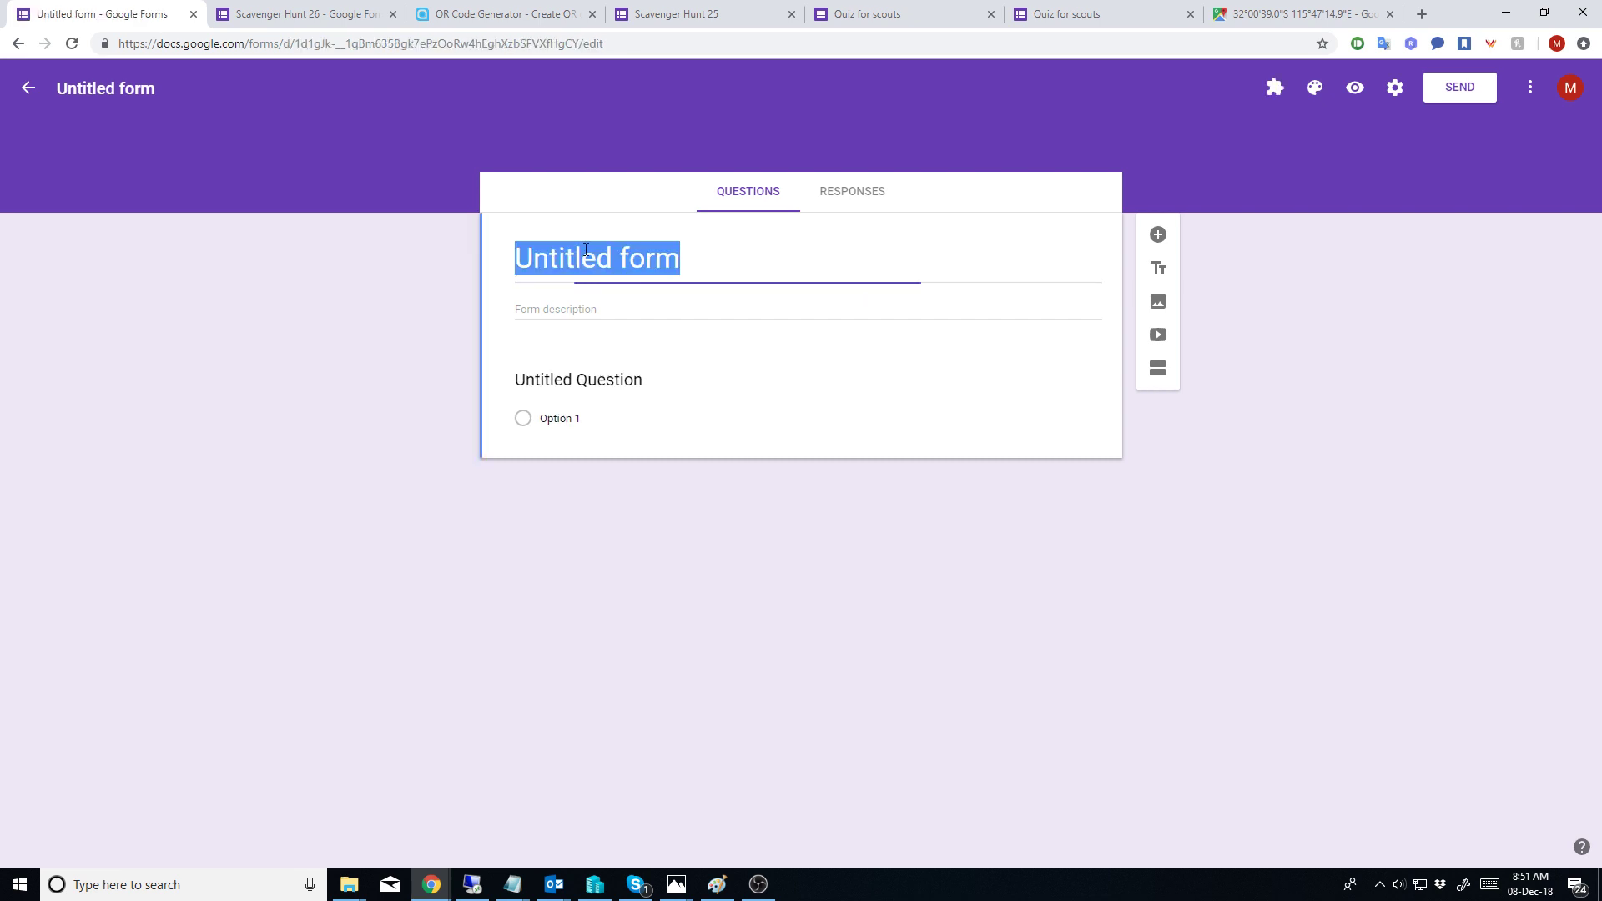
pyautogui.write('Mystery Regatta 1')
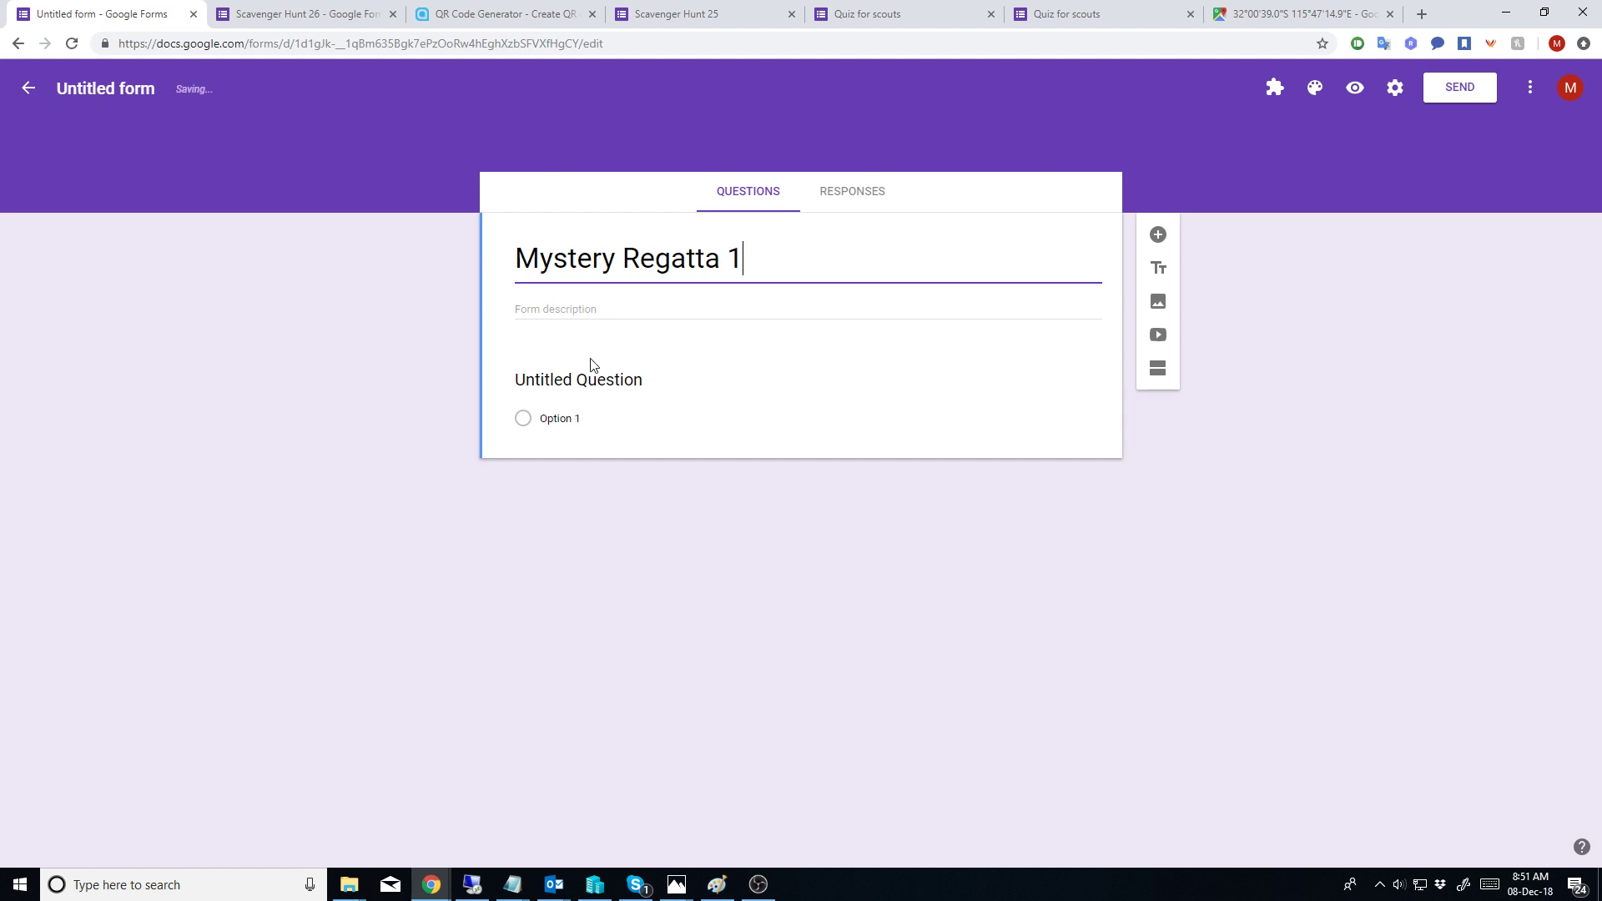
# Step: Name the first question Group Name
pyautogui.click(639, 381)
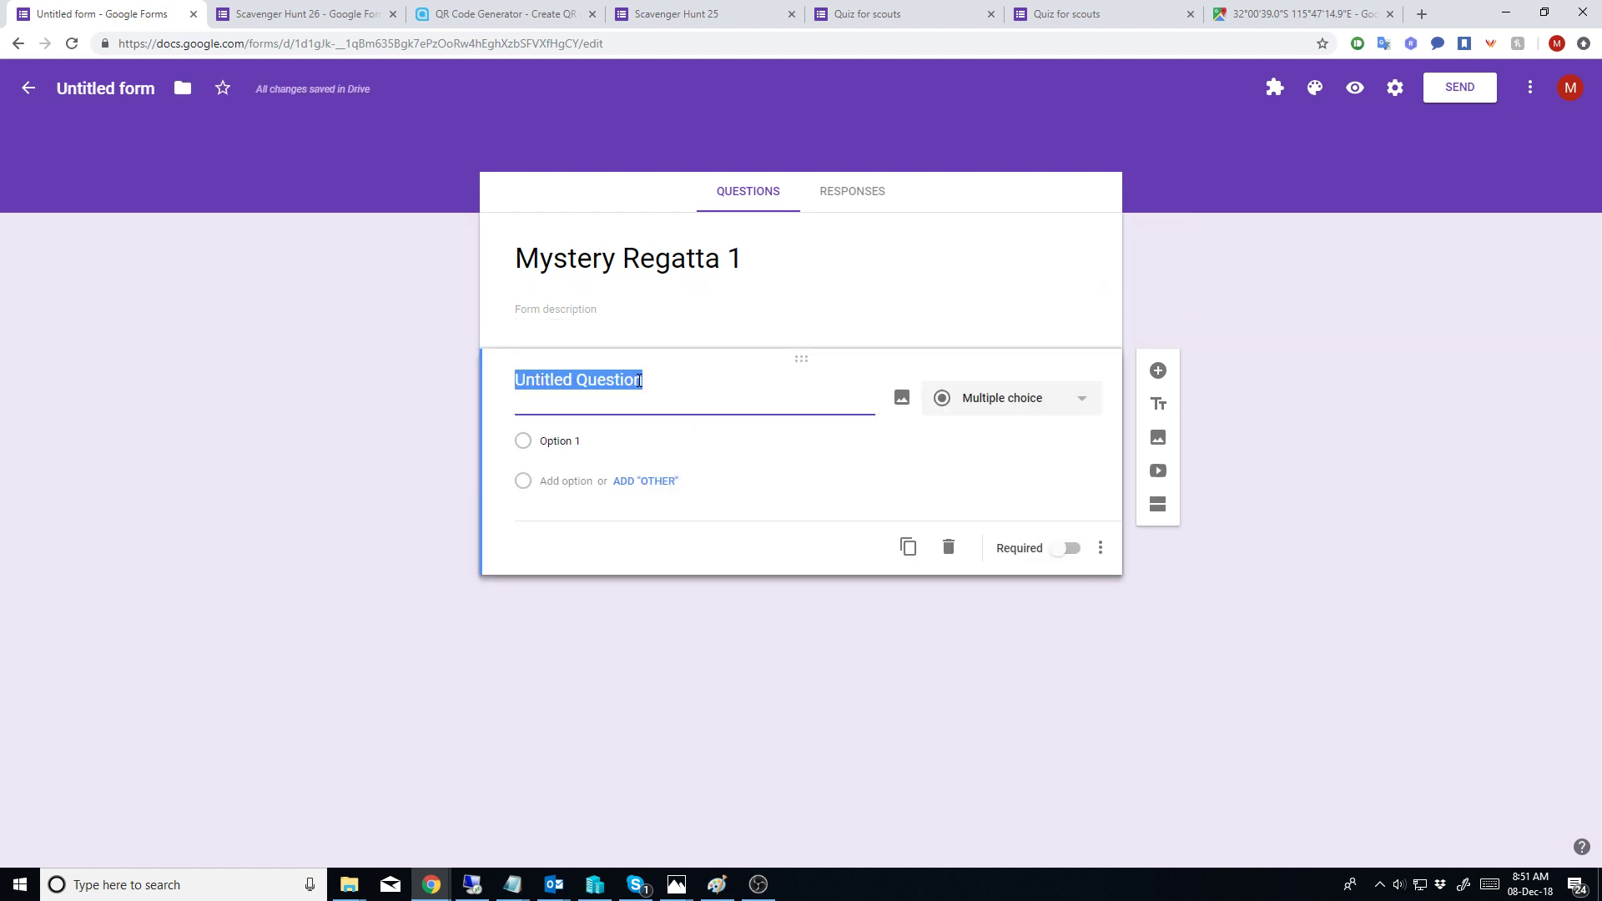
pyautogui.write('Group Name')
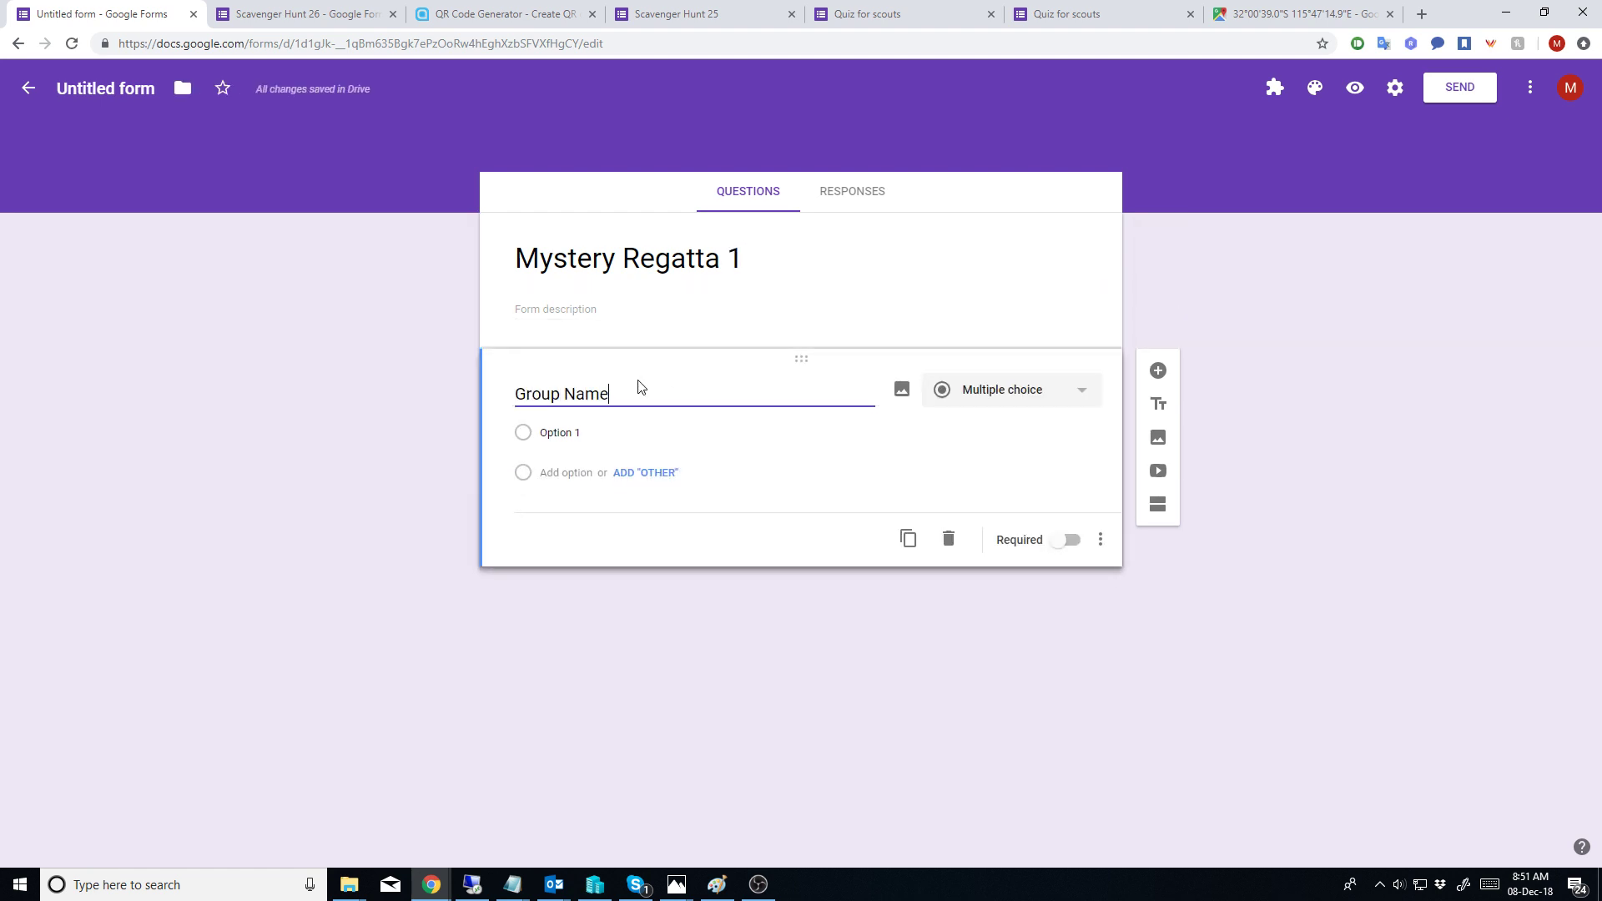
pyautogui.press('Tab')
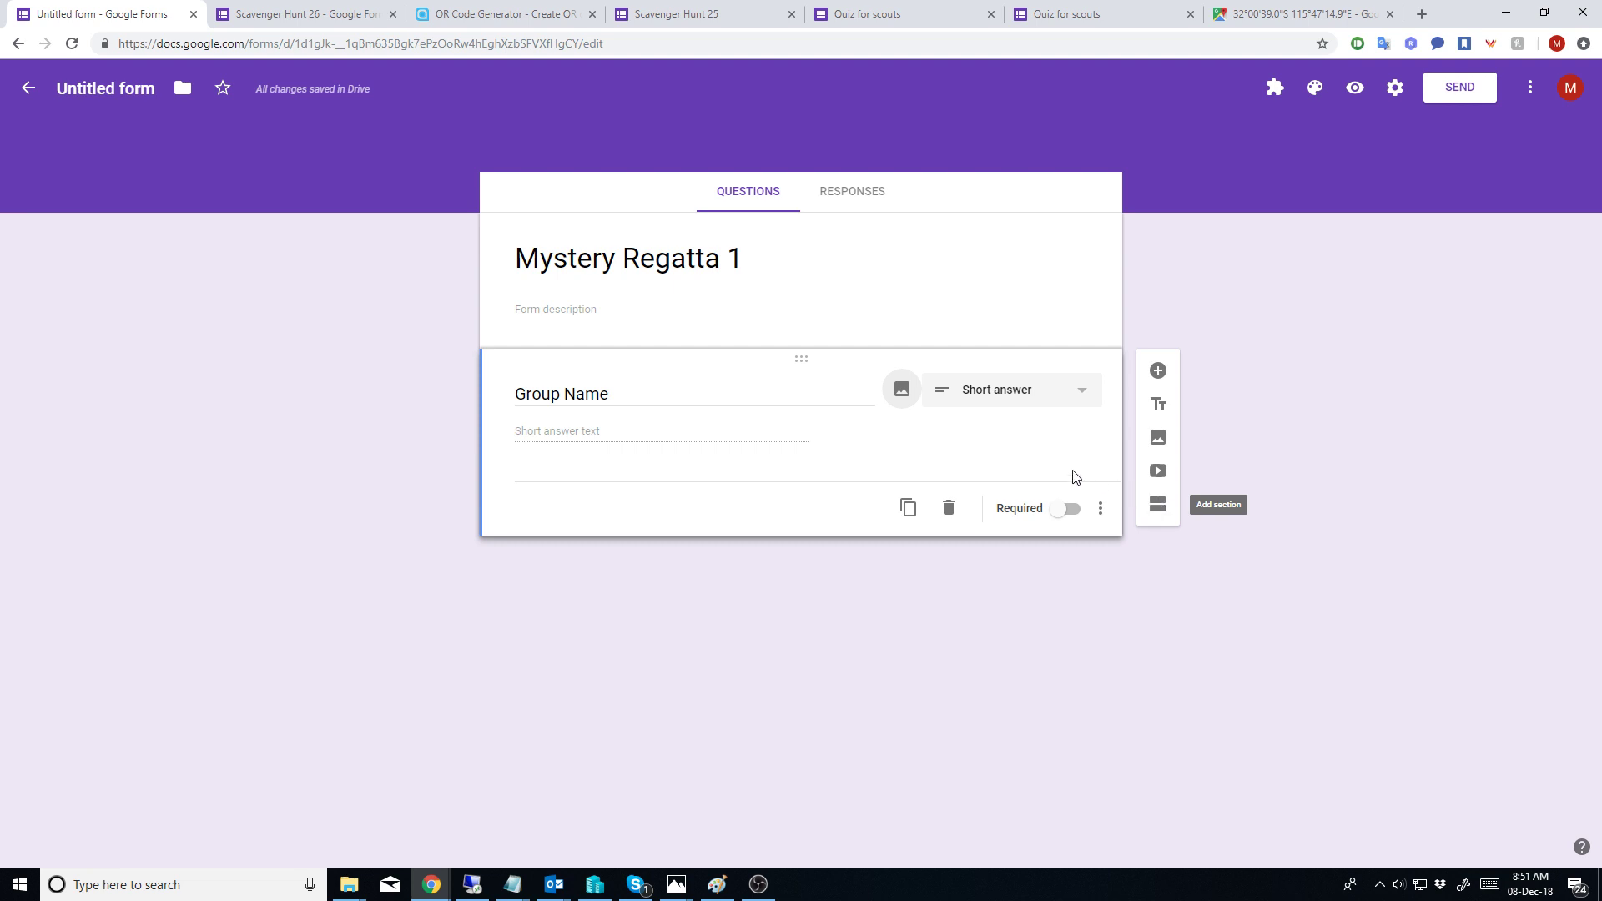
# Step: Add a second section, then delete it again
pyautogui.click(1157, 507)
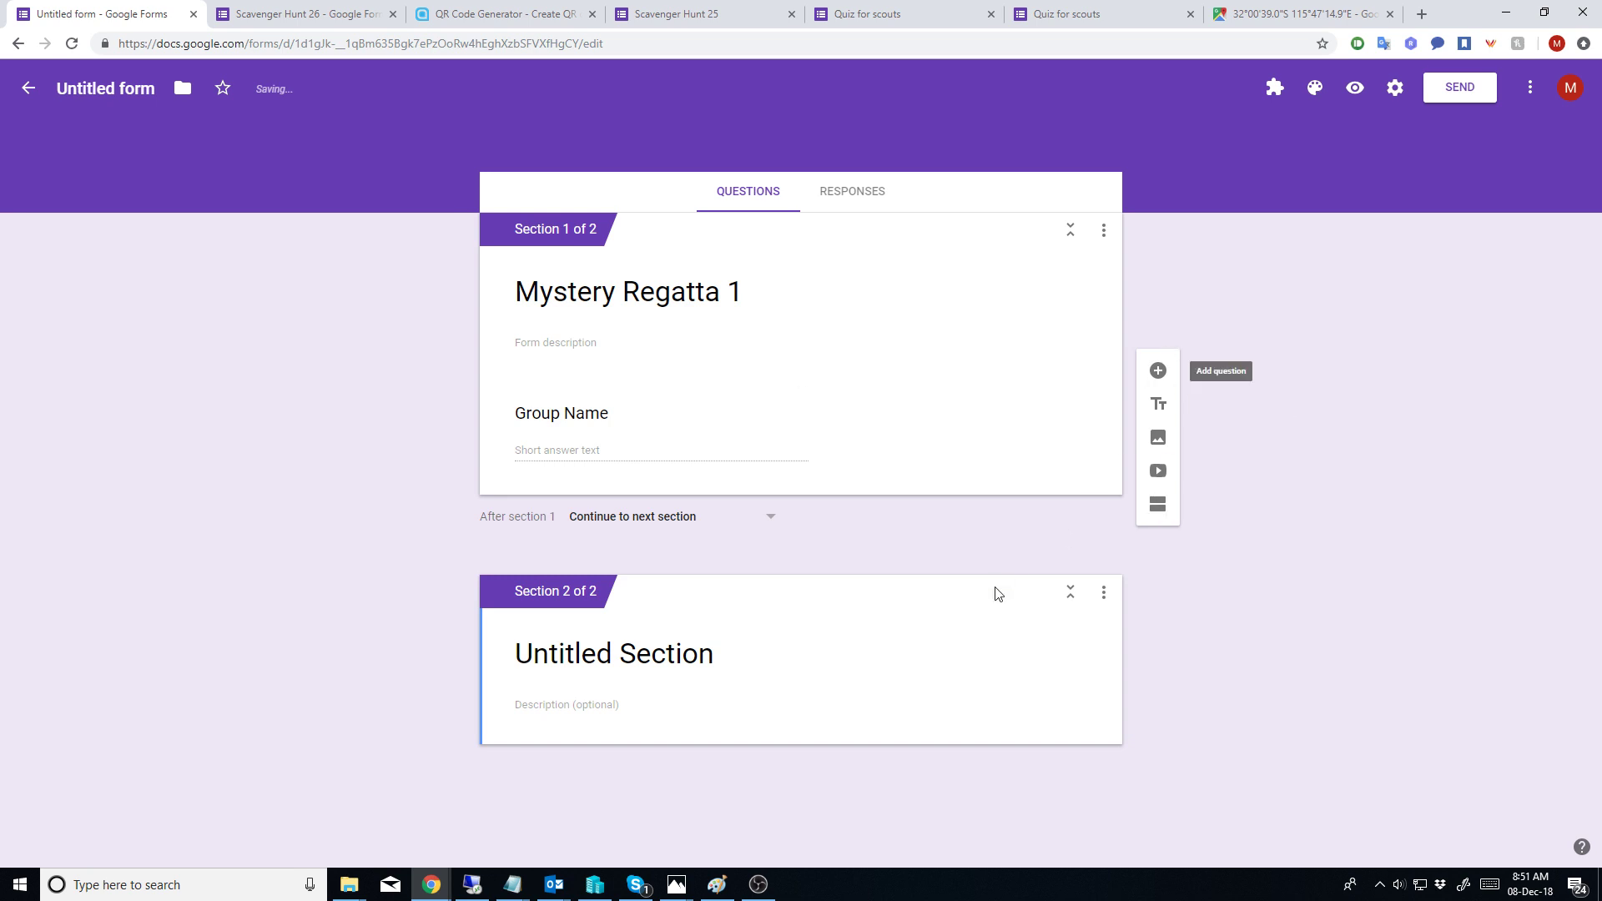
pyautogui.click(1104, 593)
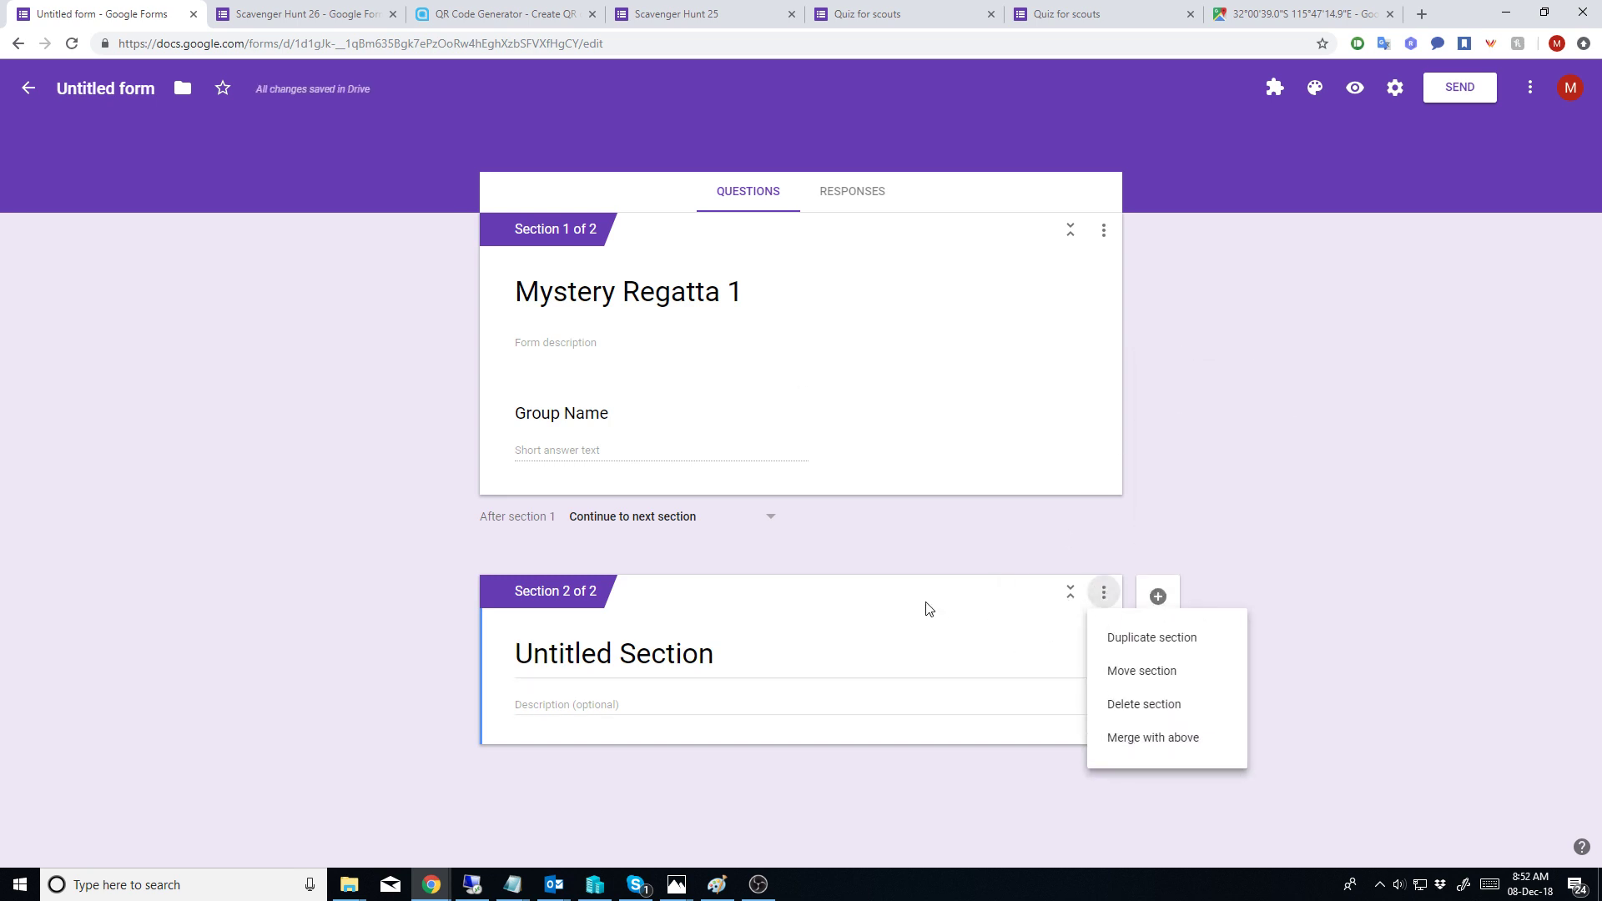
pyautogui.click(1115, 708)
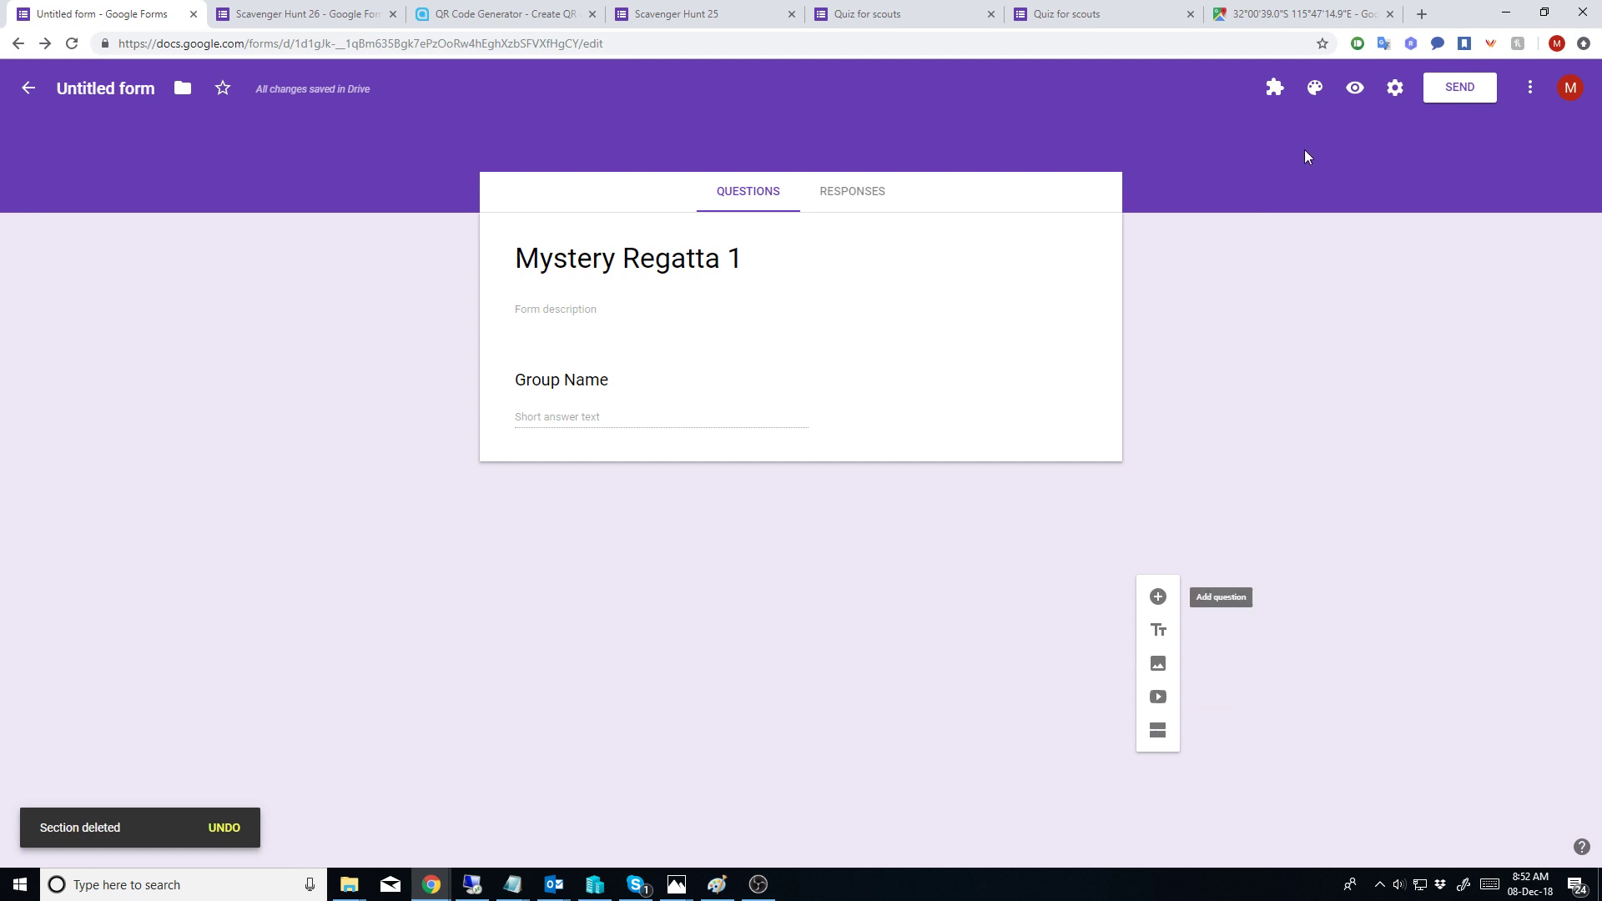
pyautogui.click(1399, 91)
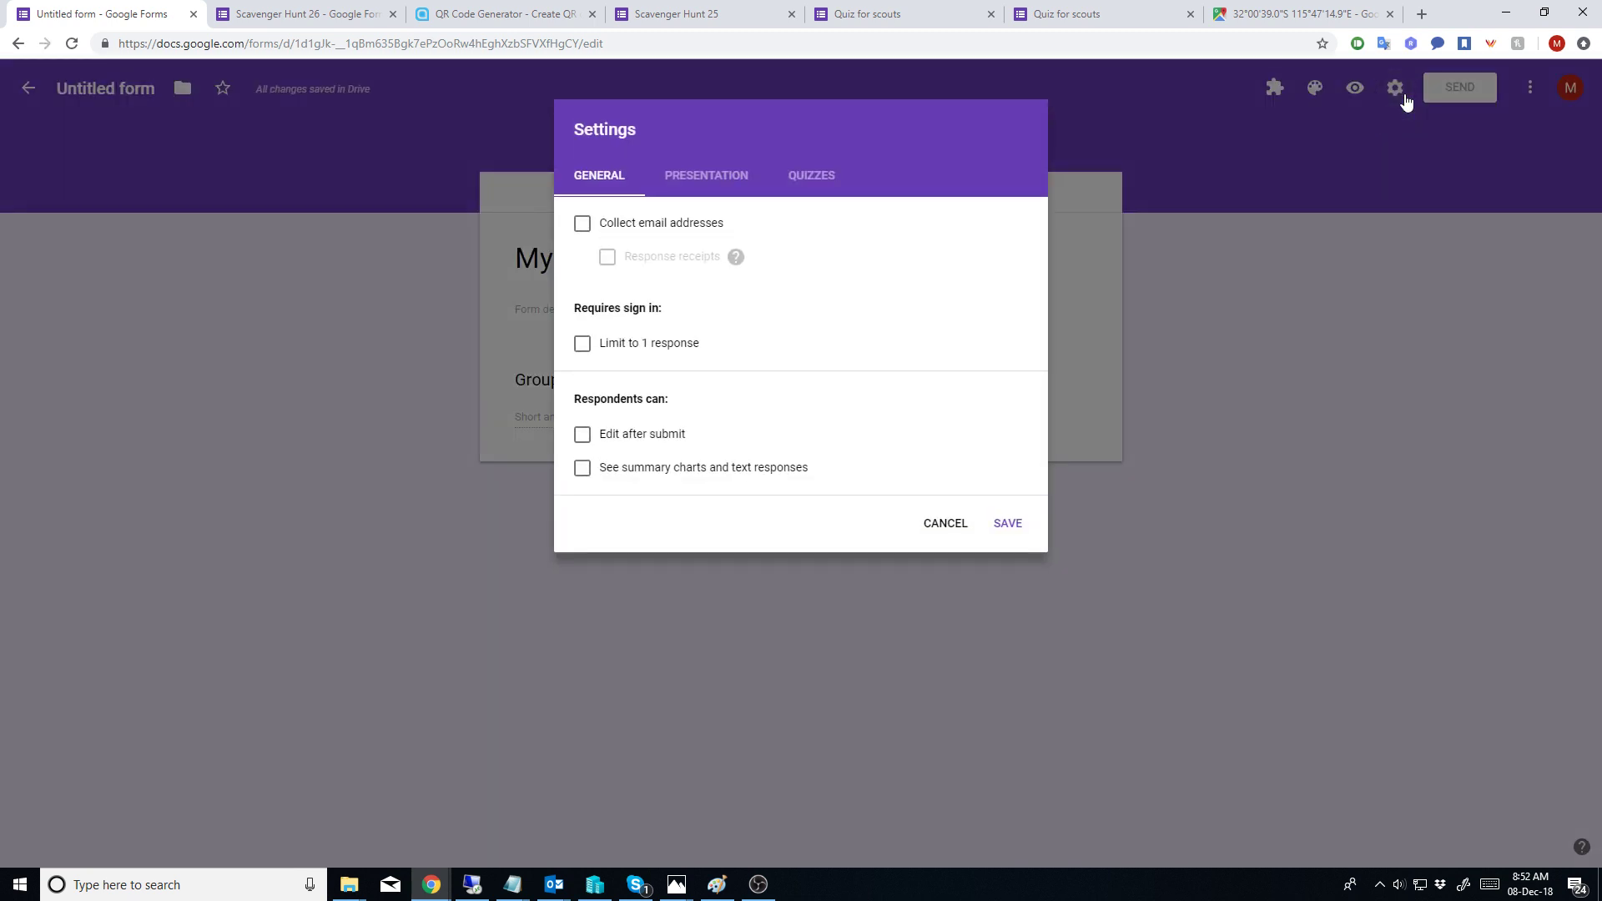
pyautogui.click(692, 176)
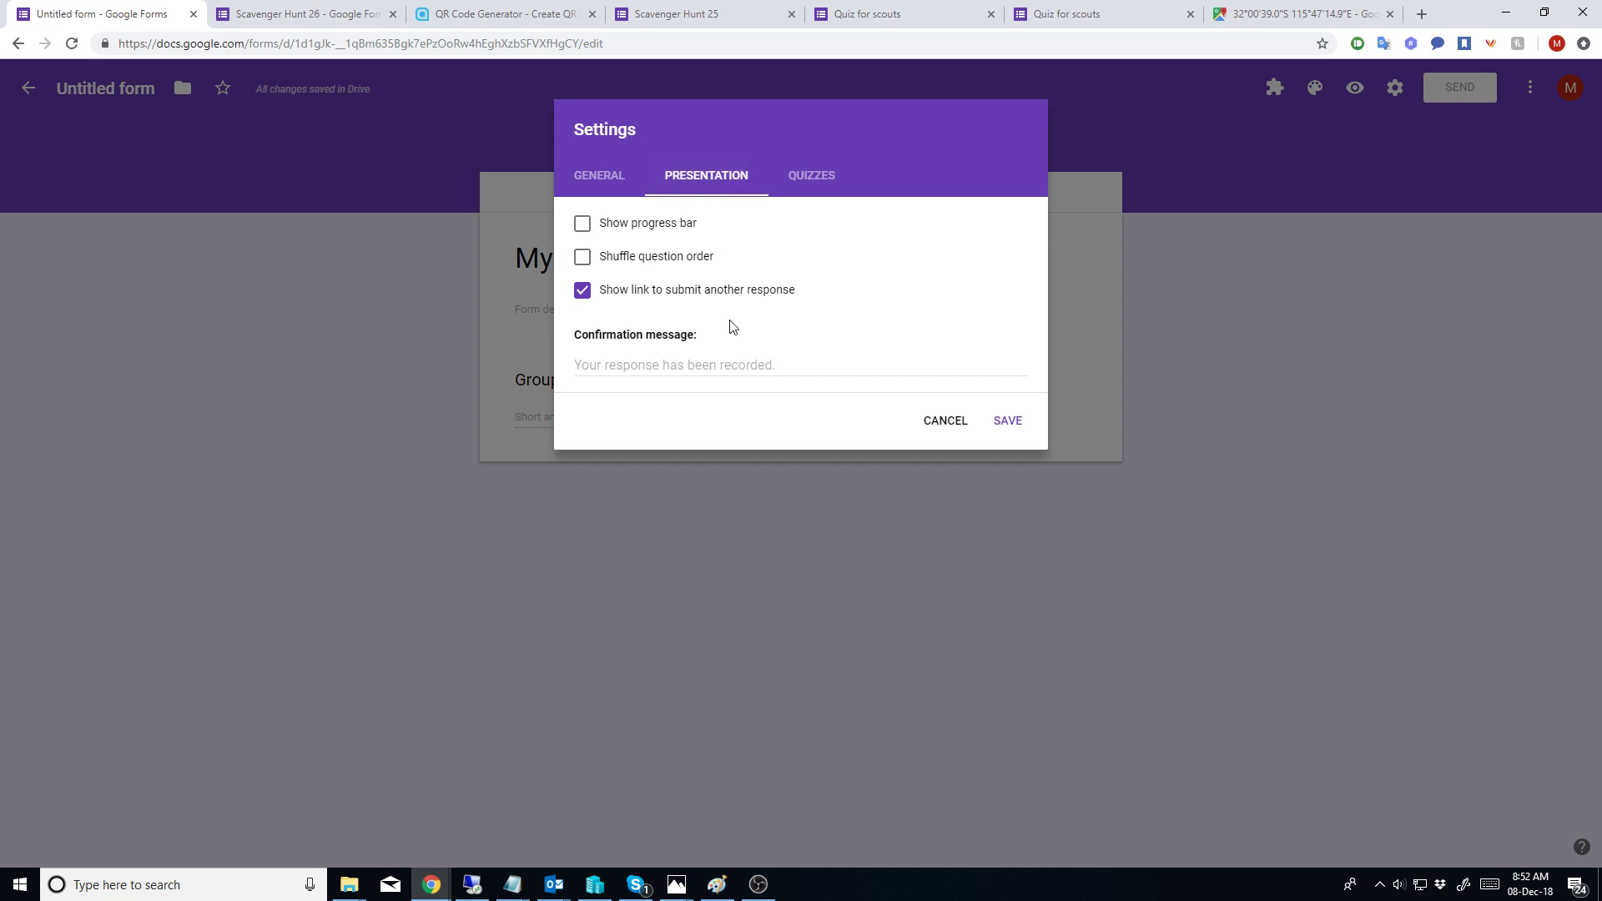
pyautogui.click(718, 361)
pyautogui.write('https://goo.gl/maps/1aRhceDAJMr')
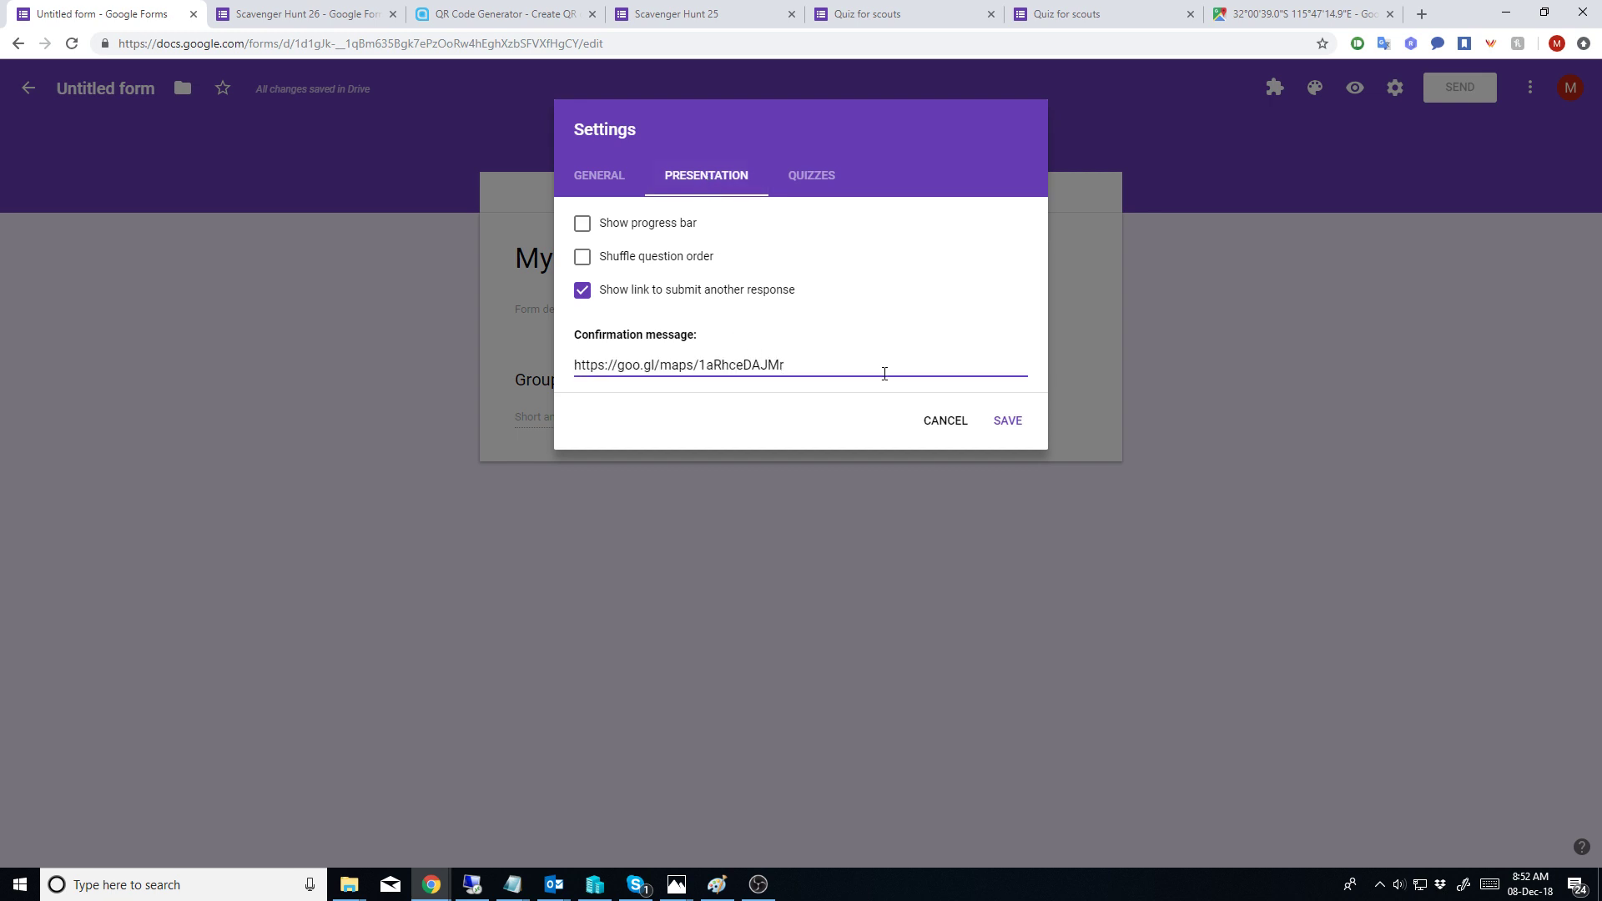
pyautogui.click(1011, 423)
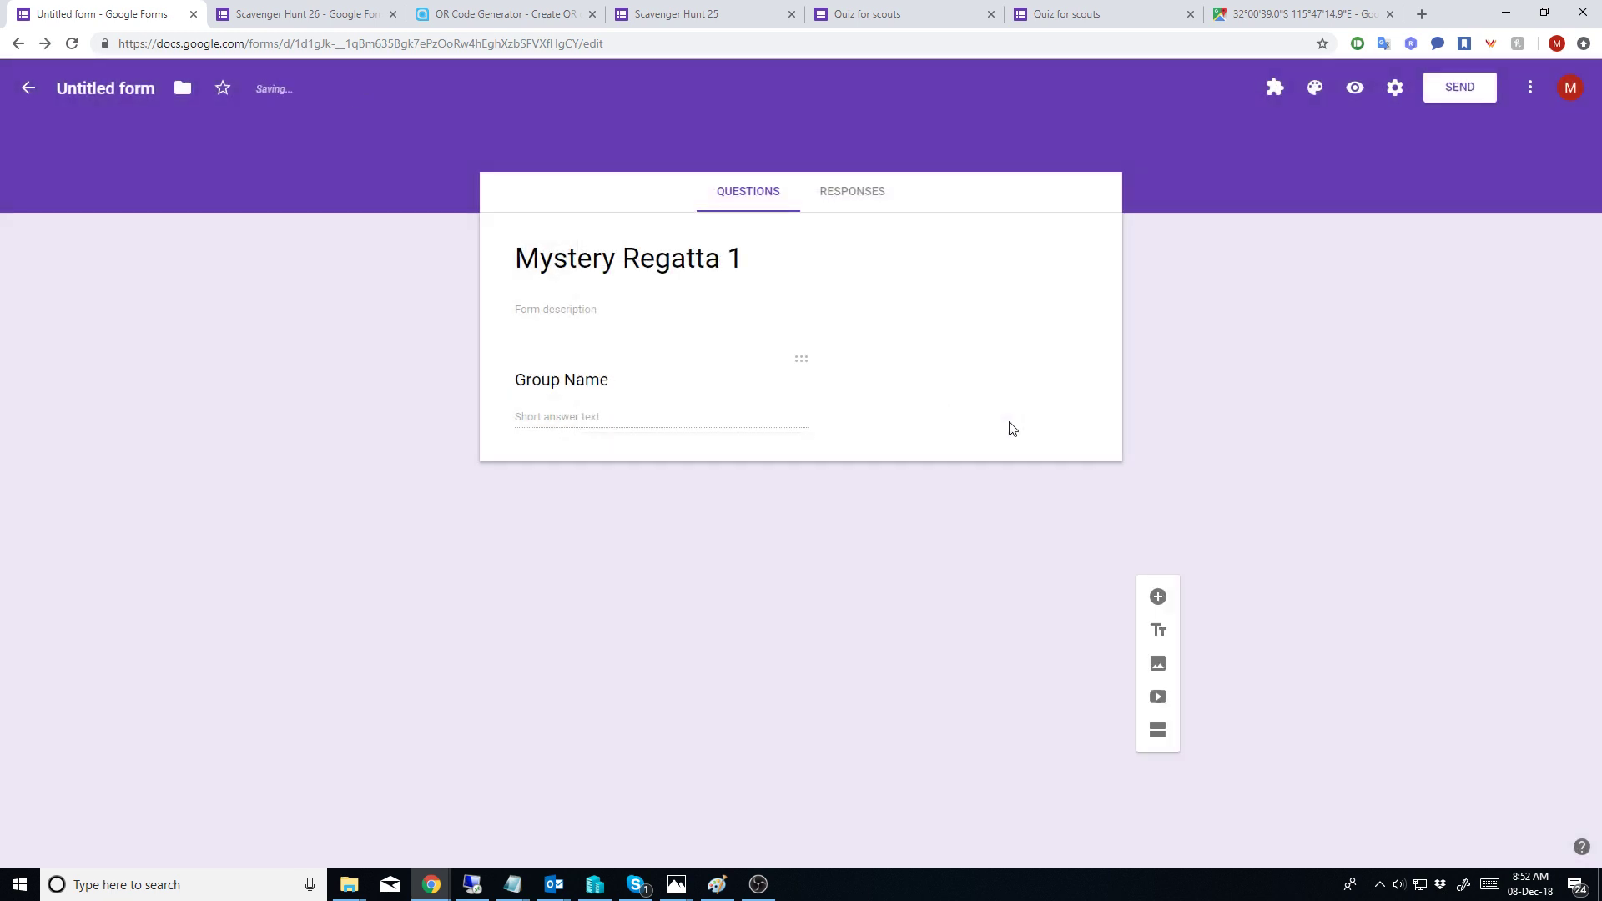
pyautogui.click(1473, 87)
# Step: Open the live Mystery Regatta 1 form from its shareable link in the browser
pyautogui.click(727, 218)
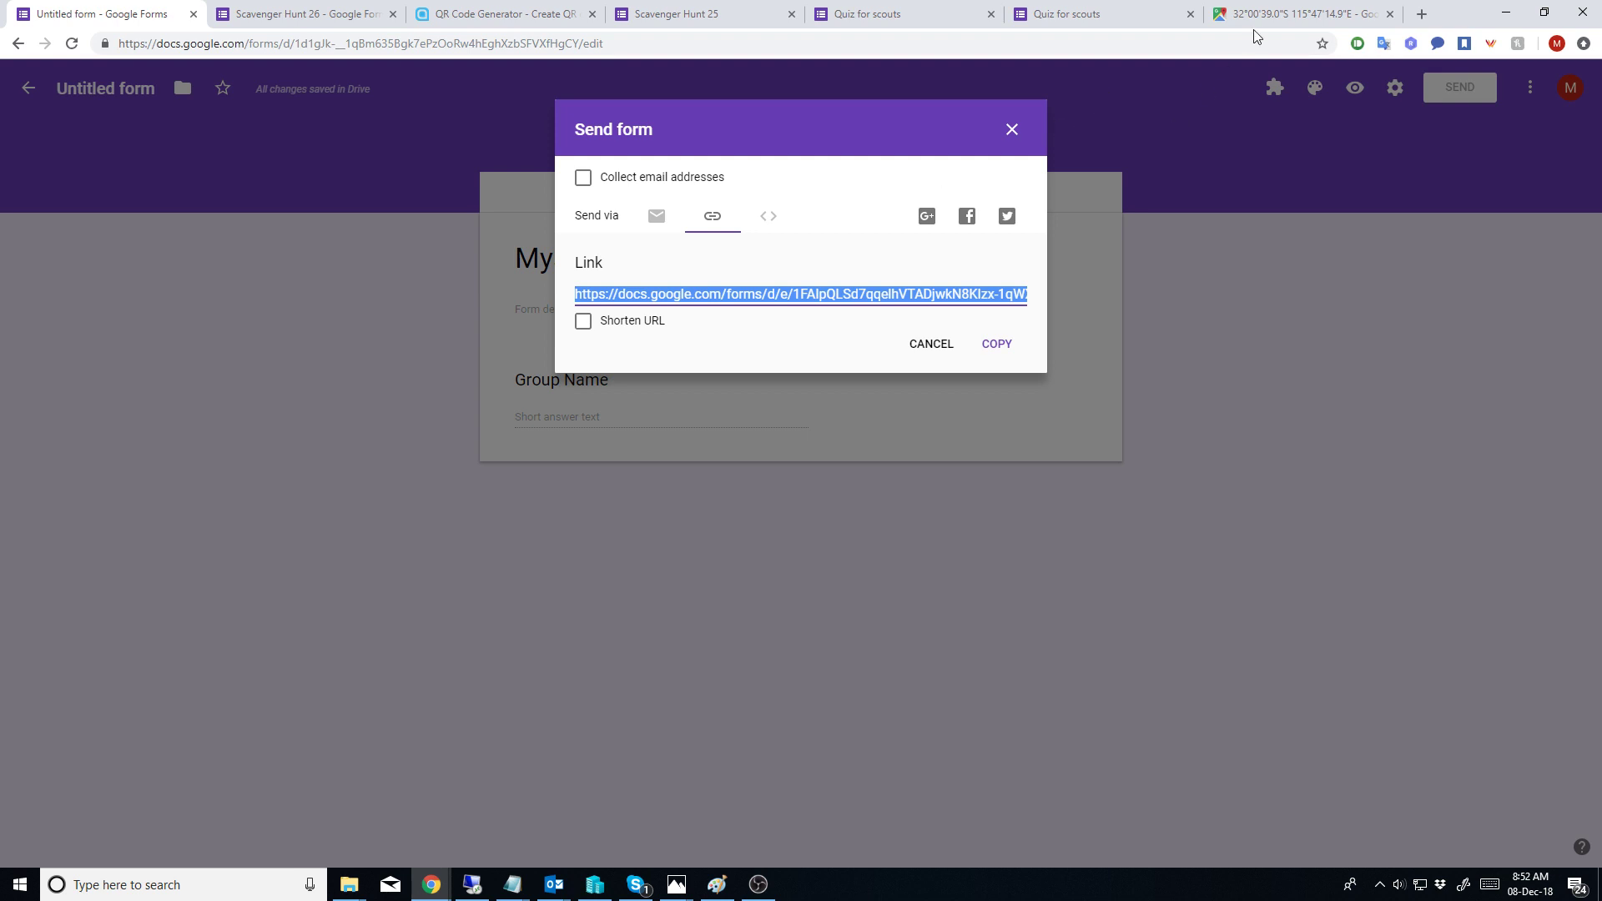
pyautogui.click(1289, 15)
pyautogui.click(1140, 43)
pyautogui.write('https://docs.google.com/forms/d/e/1FAIpQLSd7qqelhVTADjwkN8Klzx-1qWXrgkTyv6SZijpOVZkVGziQsQ/viewform?usp=sf_link')
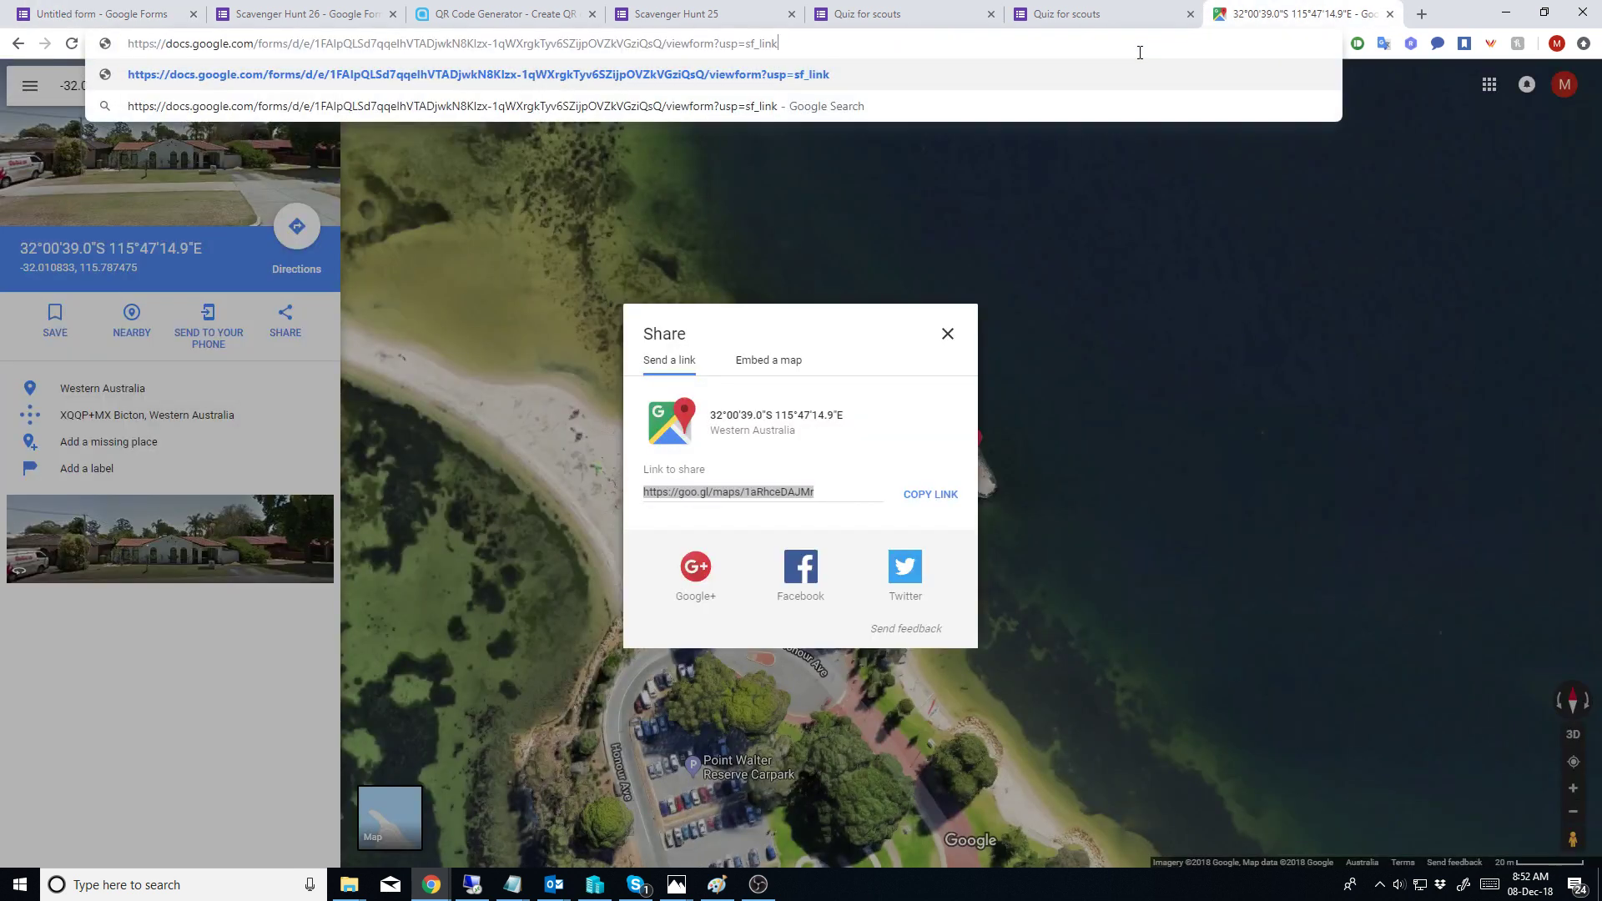
pyautogui.press('Return')
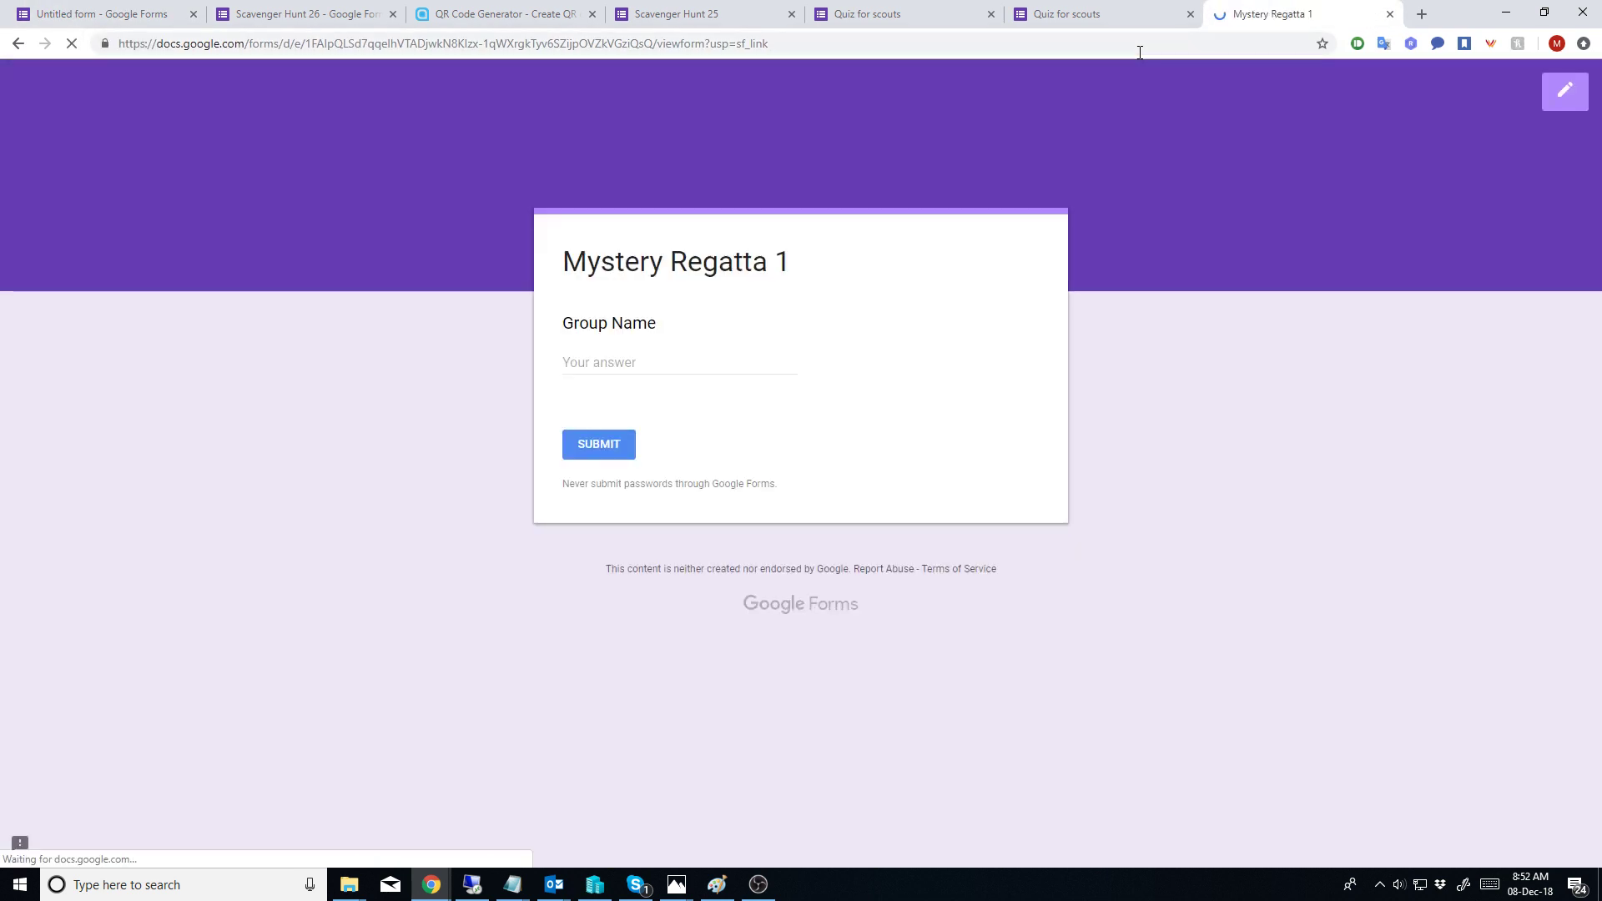
# Step: Submit a test response with a Group Name, then follow the confirmation's Maps link
pyautogui.click(679, 369)
pyautogui.write('Mark')
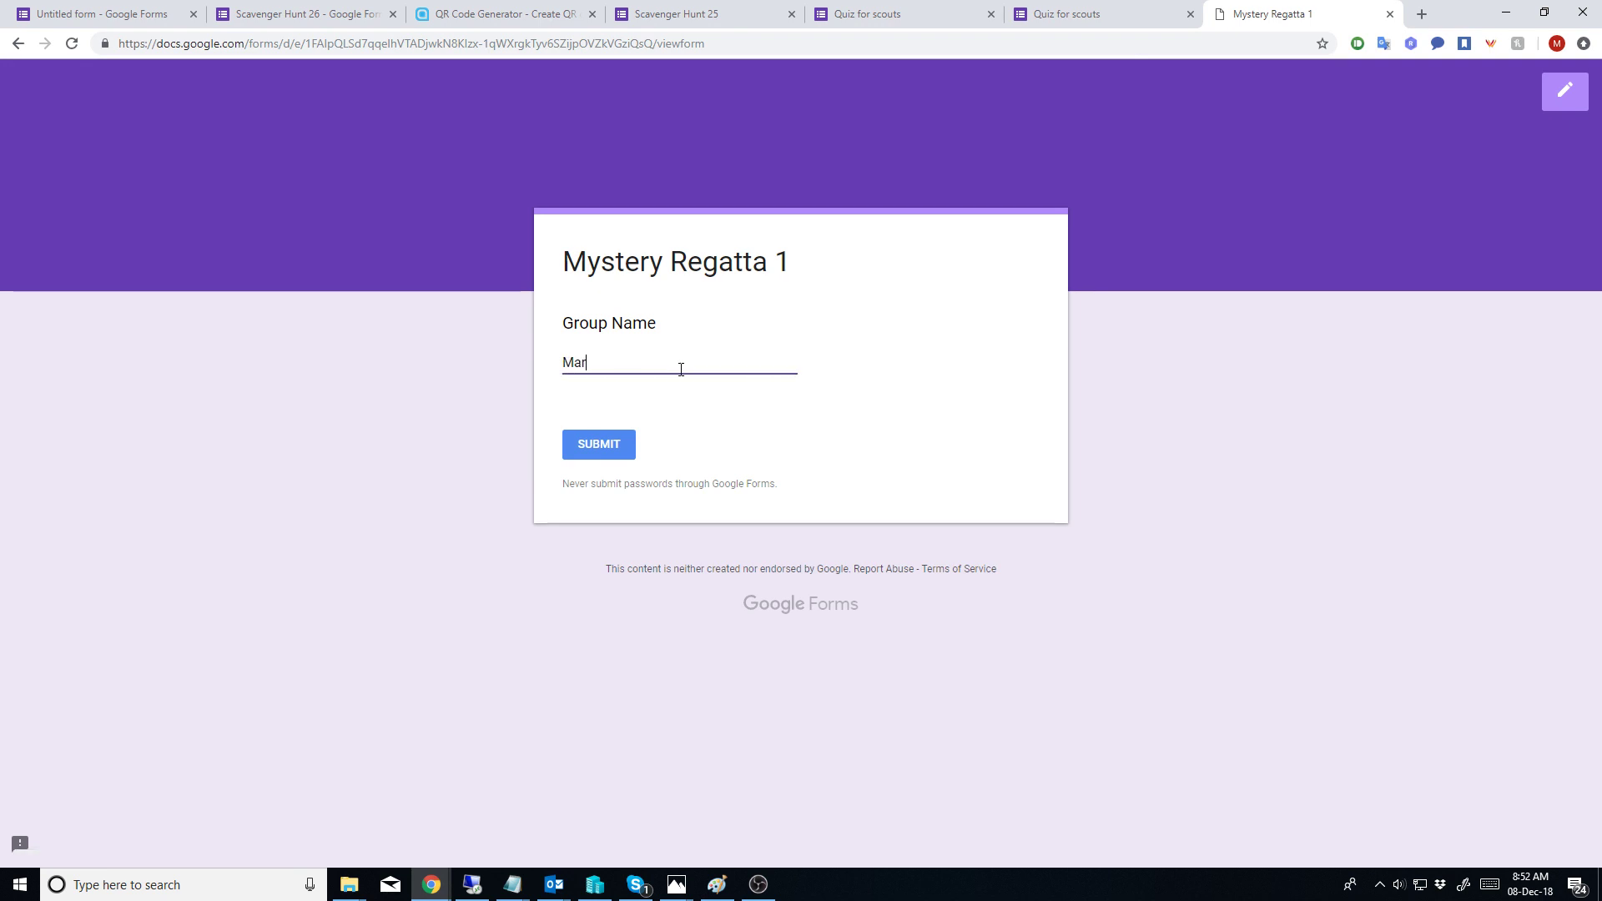
pyautogui.click(614, 444)
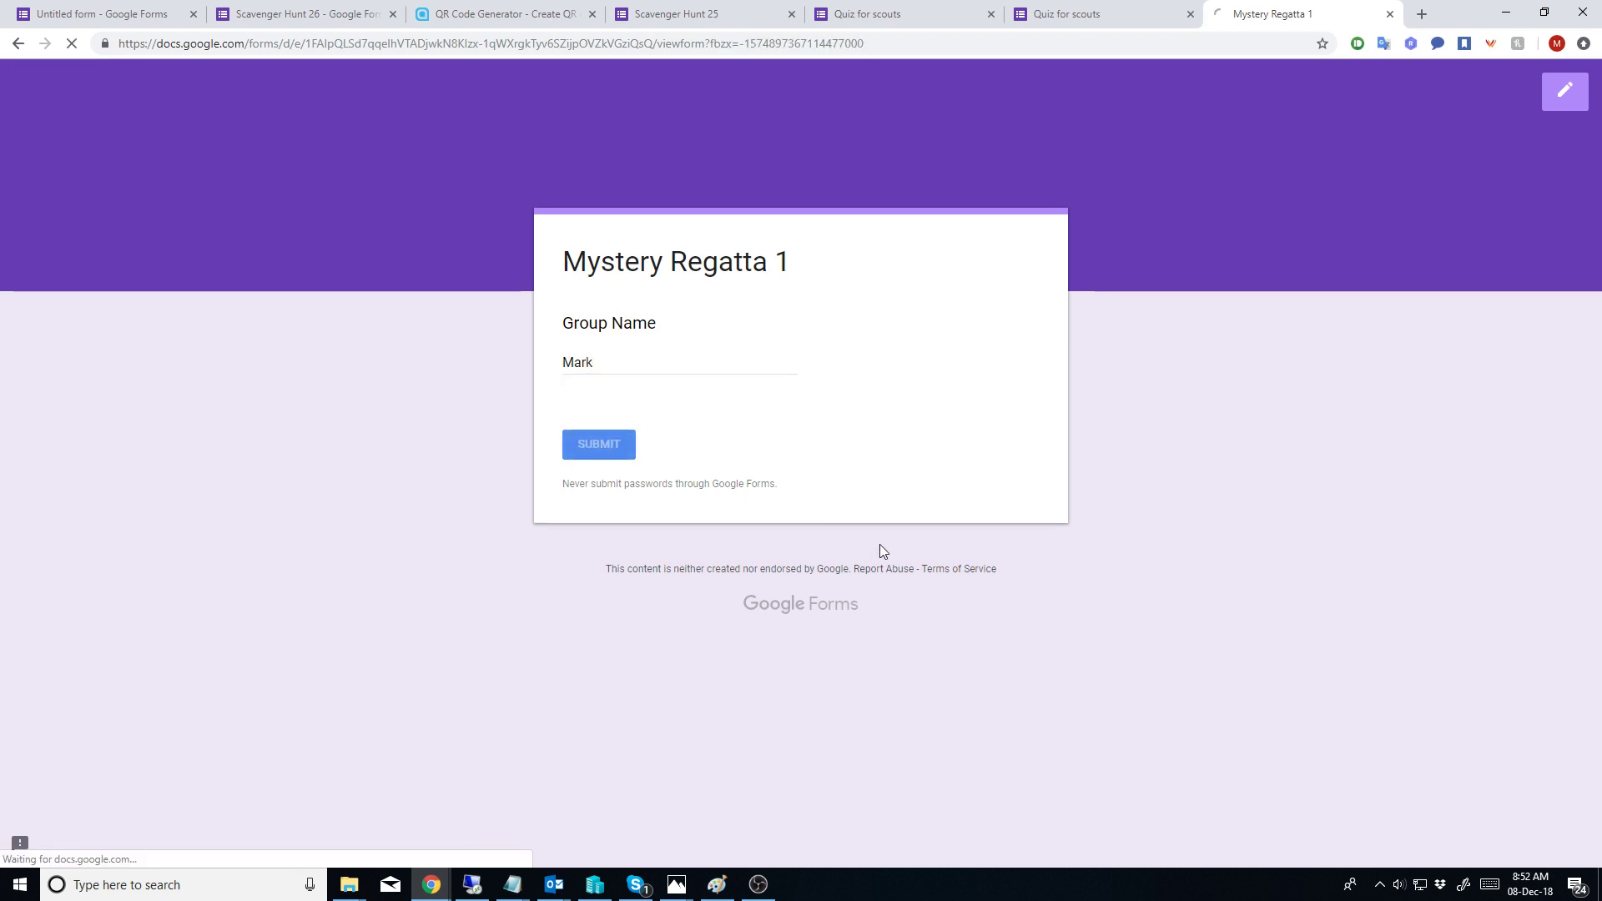
pyautogui.click(716, 303)
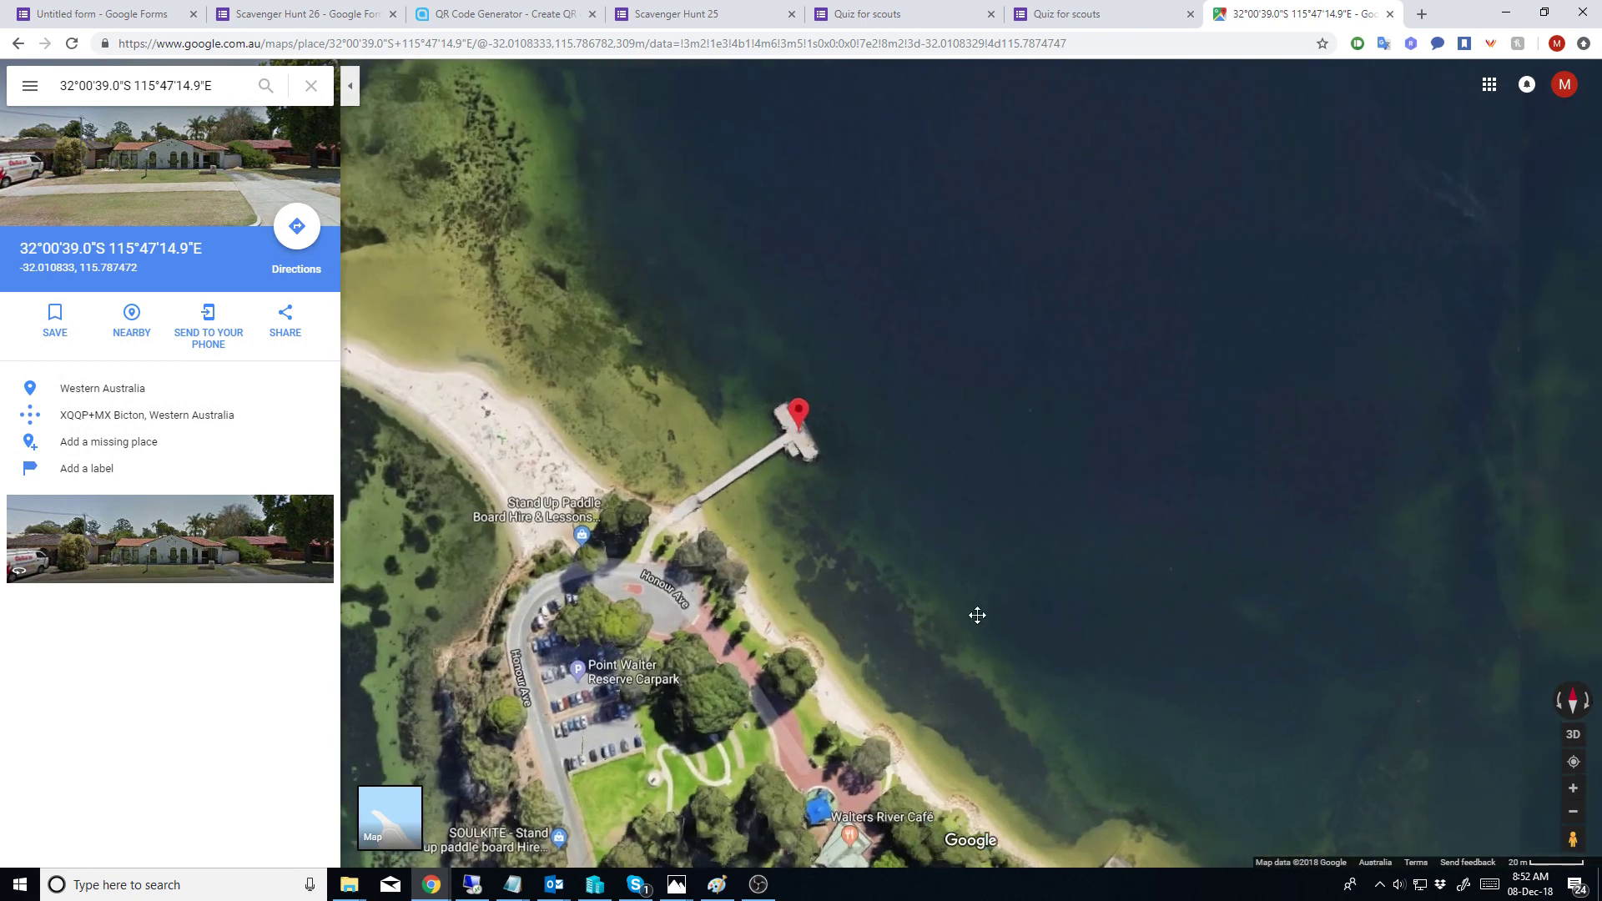
# Step: Zoom out and pan the satellite map until the Point Walter Jetty pin sits amid the Swan River
pyautogui.scroll(-3, 974, 615)
pyautogui.moveTo(1210, 623); pyautogui.dragTo(893, 586)
pyautogui.scroll(-2, 892, 586)
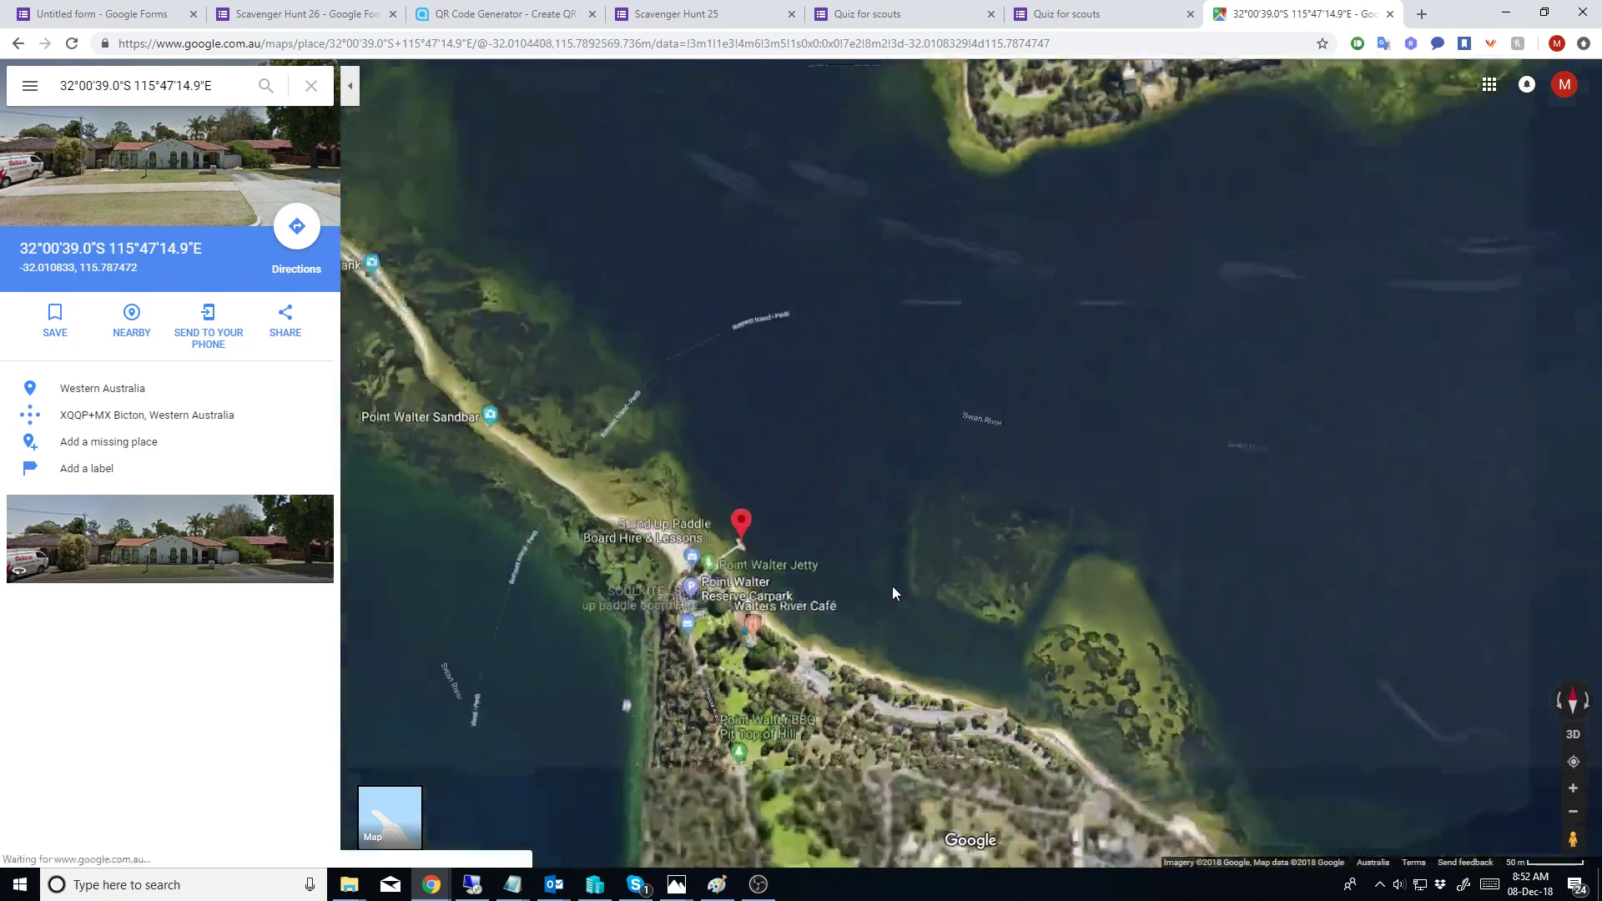
pyautogui.moveTo(1103, 548); pyautogui.dragTo(985, 556)
pyautogui.scroll(-2, 953, 582)
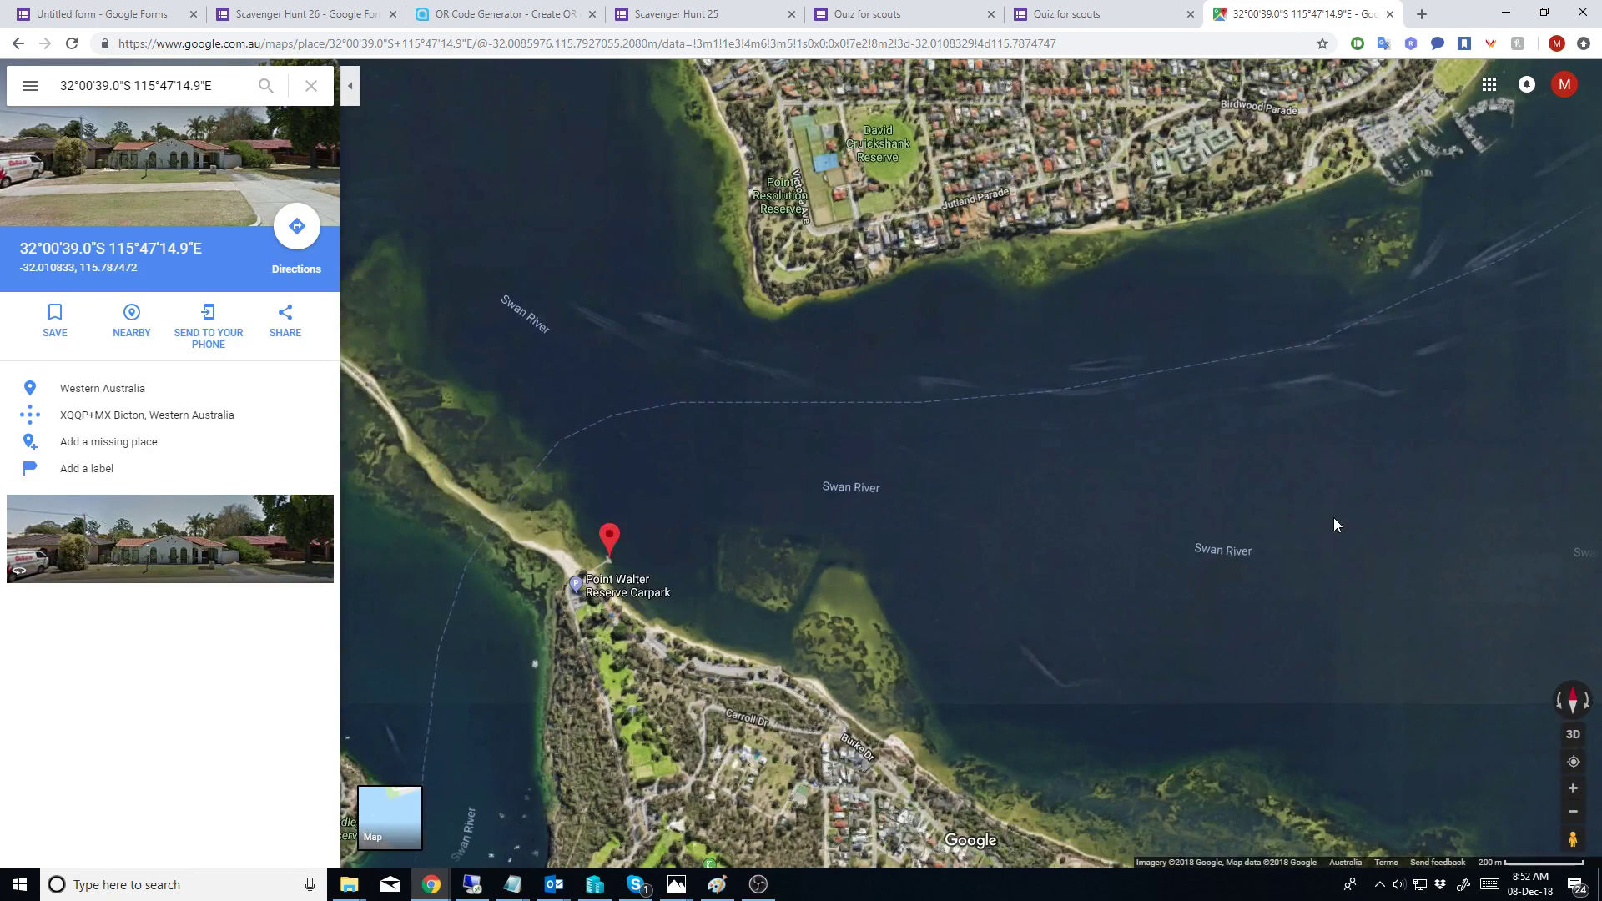
pyautogui.moveTo(1333, 524); pyautogui.dragTo(1023, 526)
pyautogui.scroll(-2, 1023, 526)
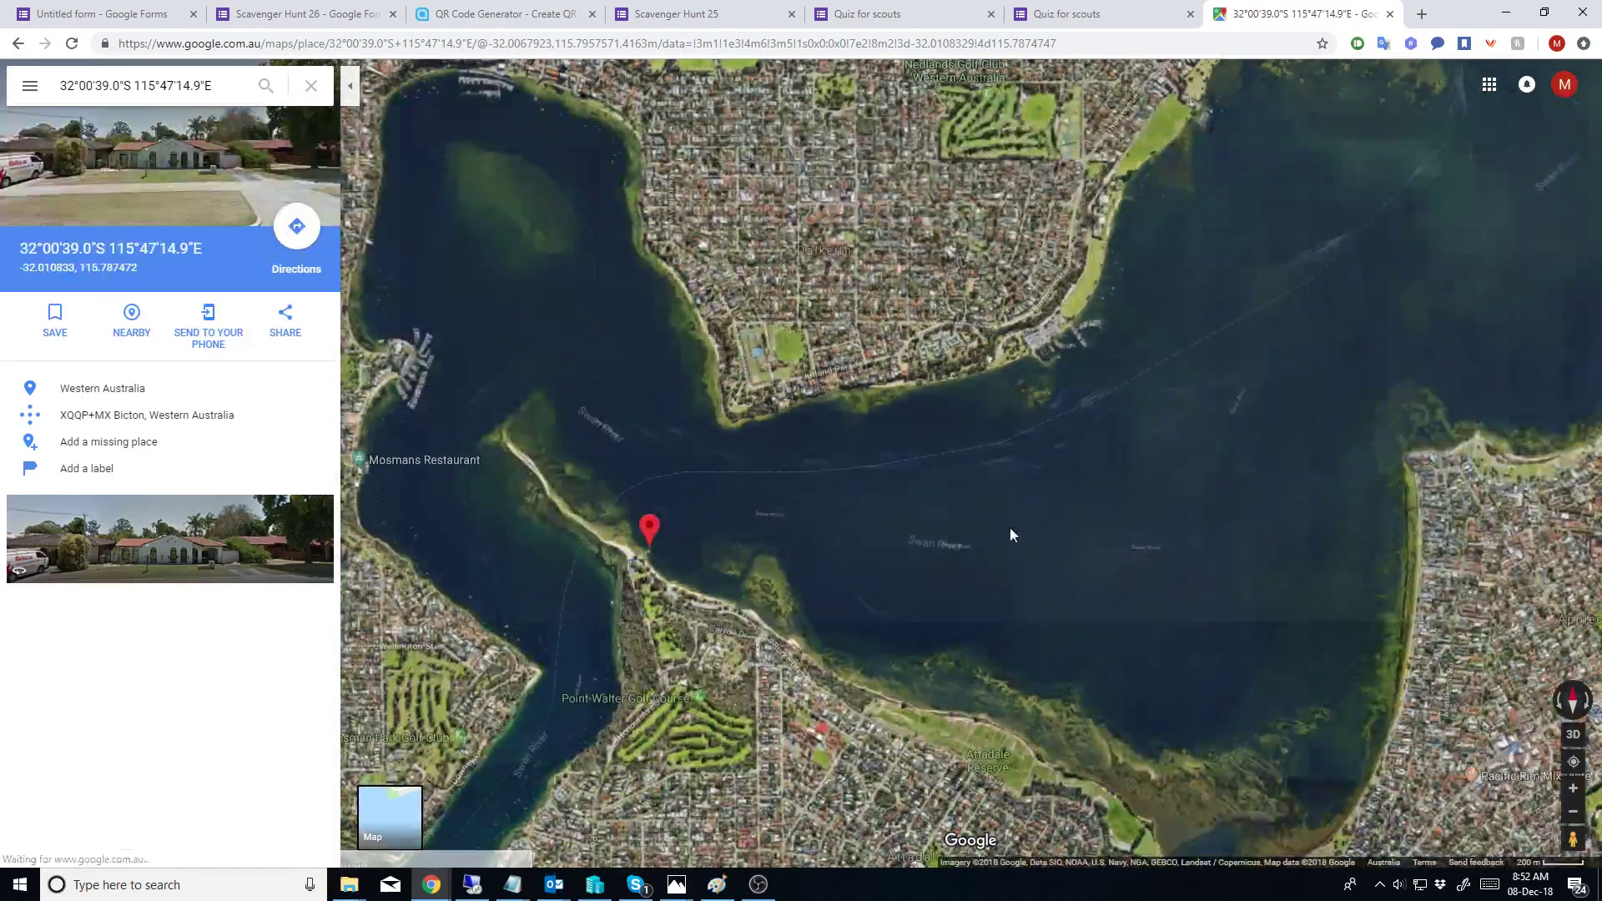
pyautogui.moveTo(1139, 480); pyautogui.dragTo(980, 598)
pyautogui.scroll(-1, 980, 603)
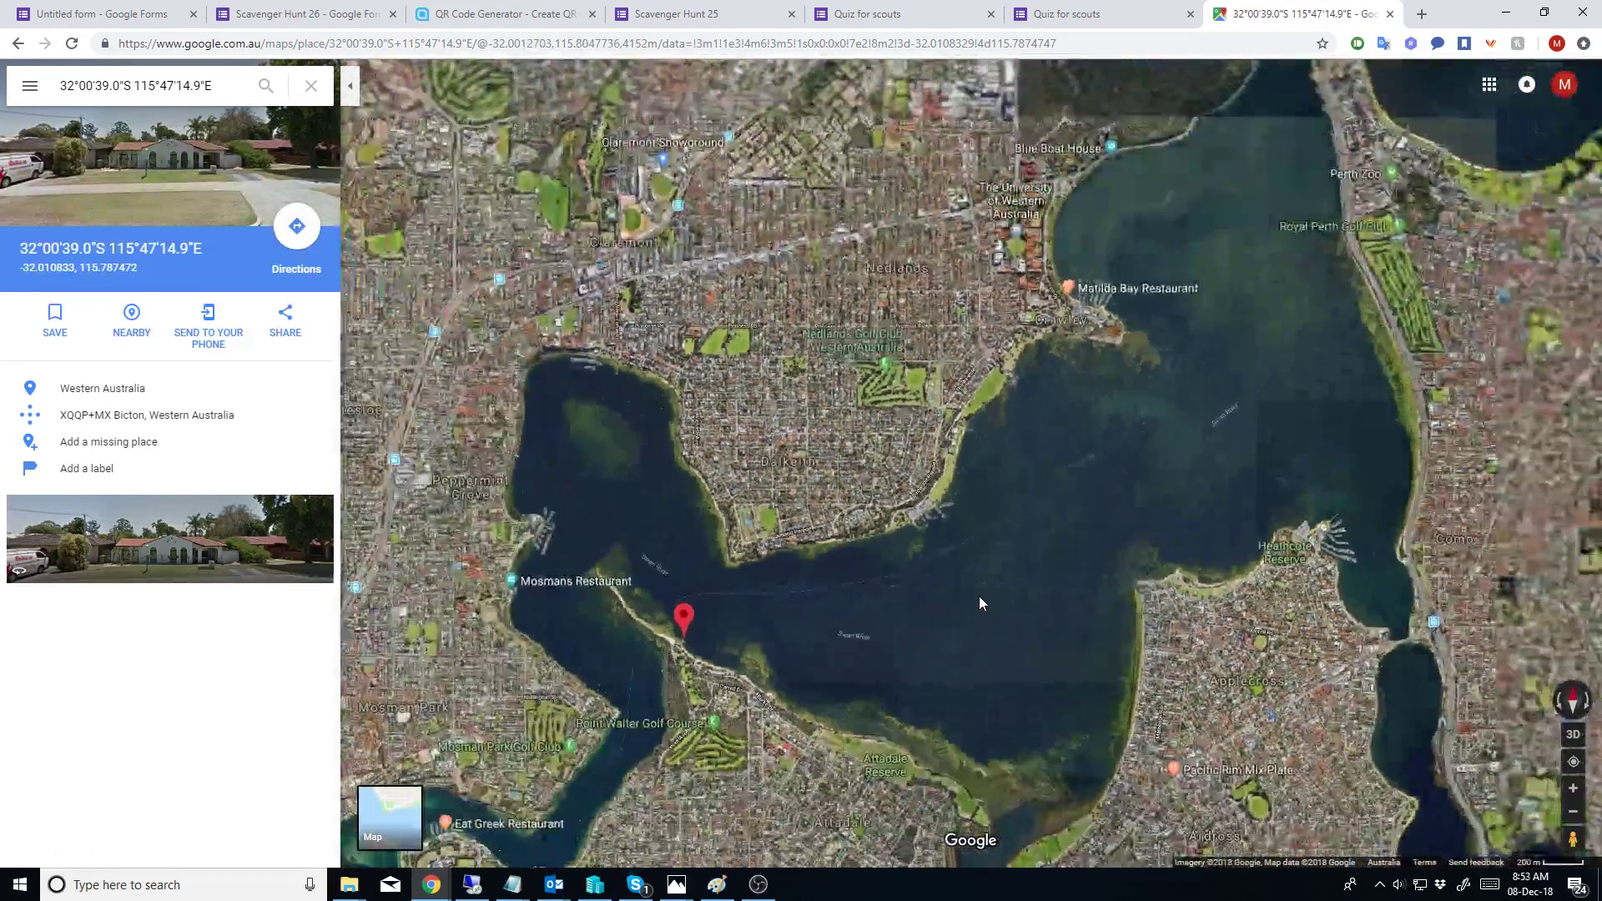